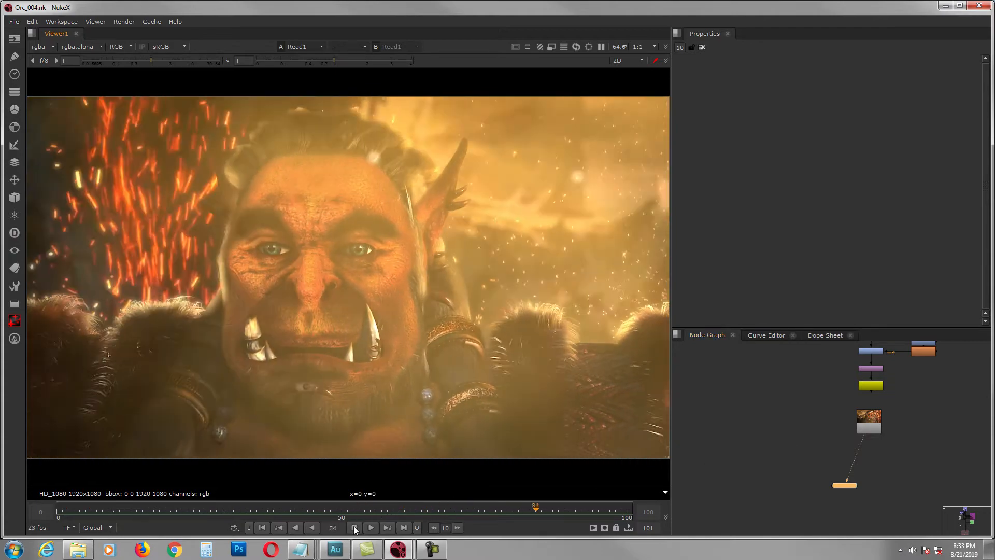
# Step: Stop playback, go back to the first frame, and show the background group's merge output in the viewer
pyautogui.click(354, 526)
pyautogui.click(266, 527)
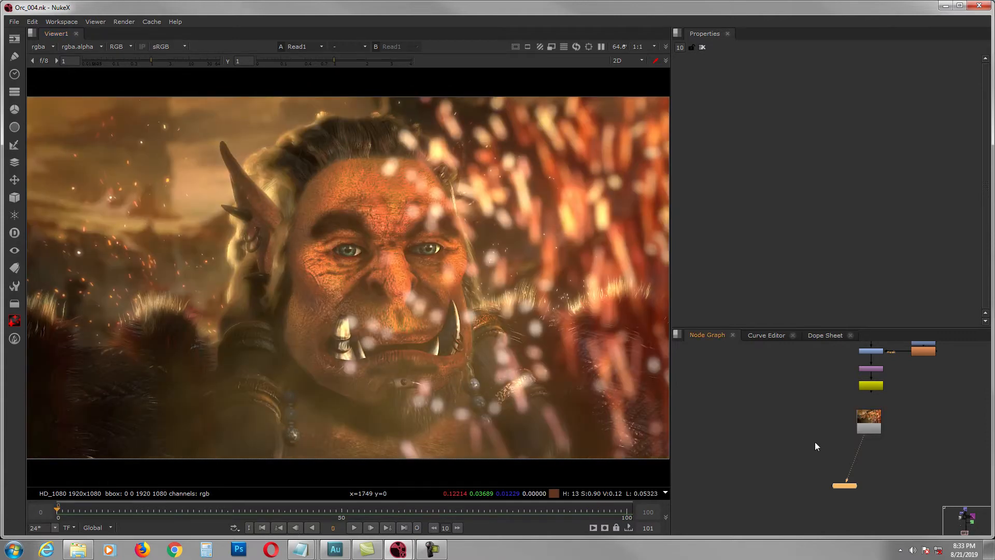
pyautogui.scroll(-3, 826, 452)
pyautogui.scroll(6, 831, 434)
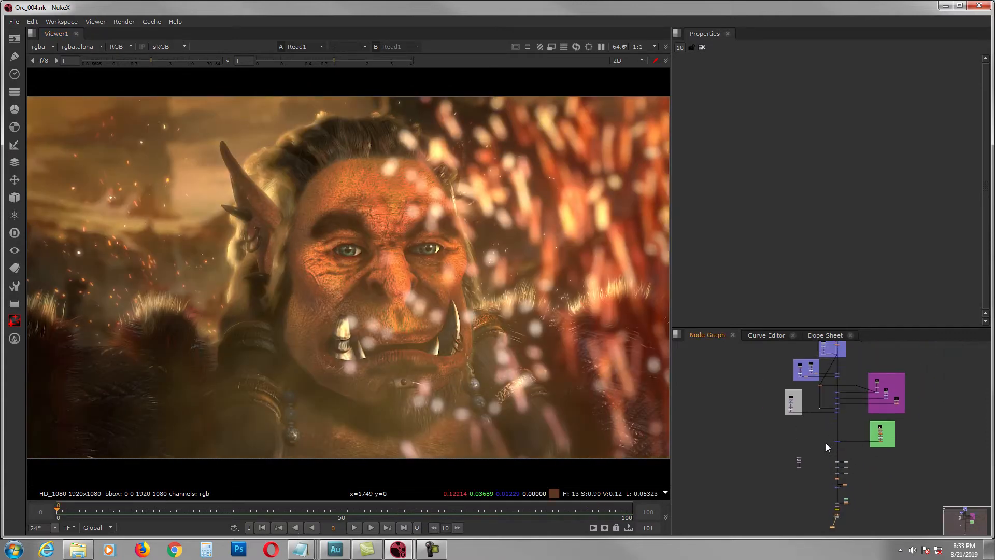
pyautogui.scroll(4, 829, 421)
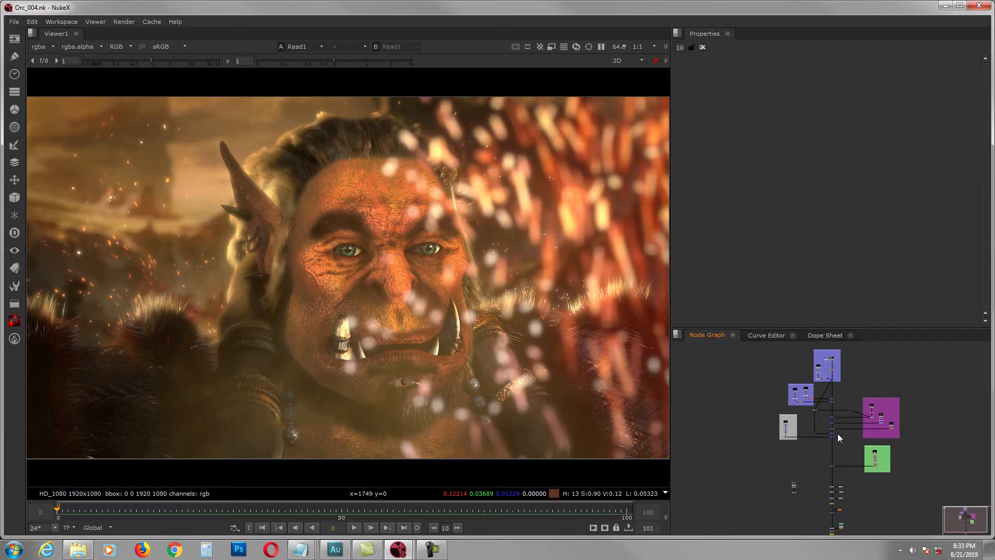
pyautogui.scroll(5, 853, 449)
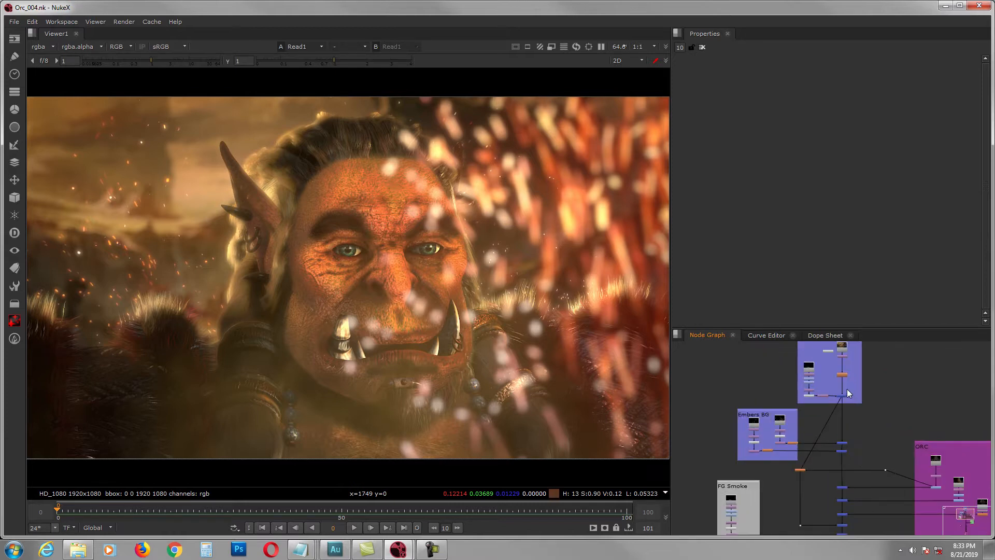
pyautogui.click(845, 445)
pyautogui.press('1')
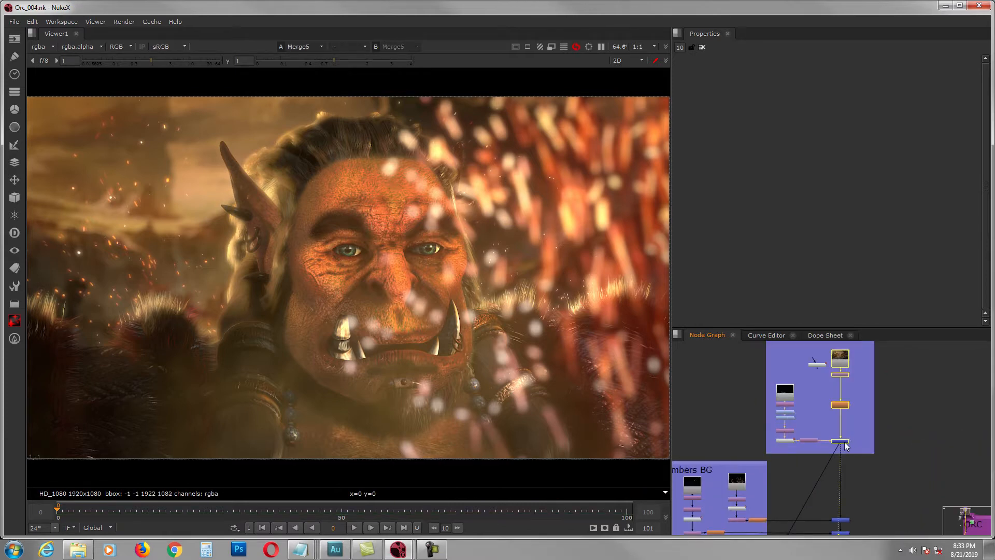
# Step: View the glow outputs of both ember branches in the Embers BG group one after the other
pyautogui.moveTo(856, 462); pyautogui.dragTo(860, 471, button='middle')
pyautogui.moveTo(854, 508); pyautogui.dragTo(894, 418, button='middle')
pyautogui.click(803, 438)
pyautogui.press('1')
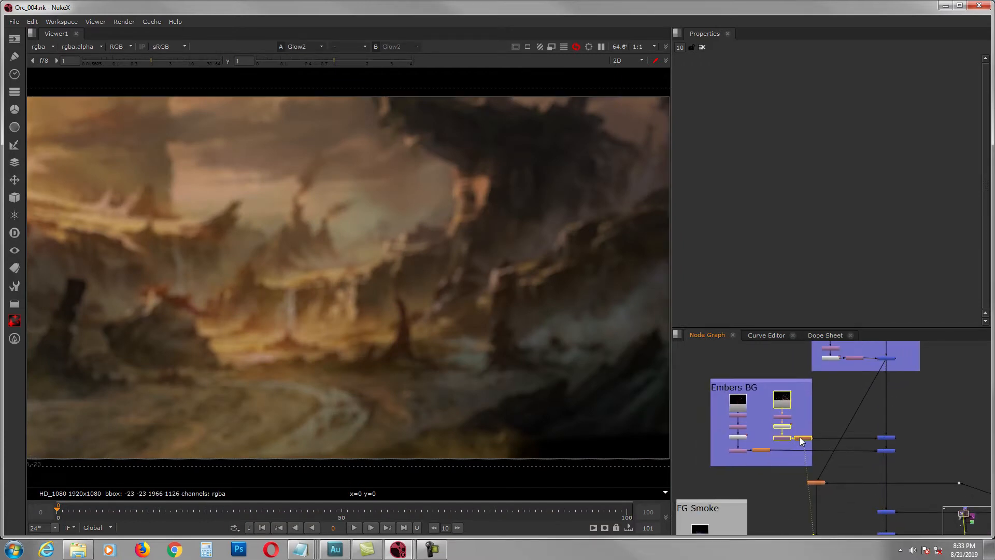
pyautogui.click(762, 450)
pyautogui.press('1')
pyautogui.moveTo(828, 454); pyautogui.dragTo(769, 409, button='middle')
pyautogui.scroll(-2, 769, 408)
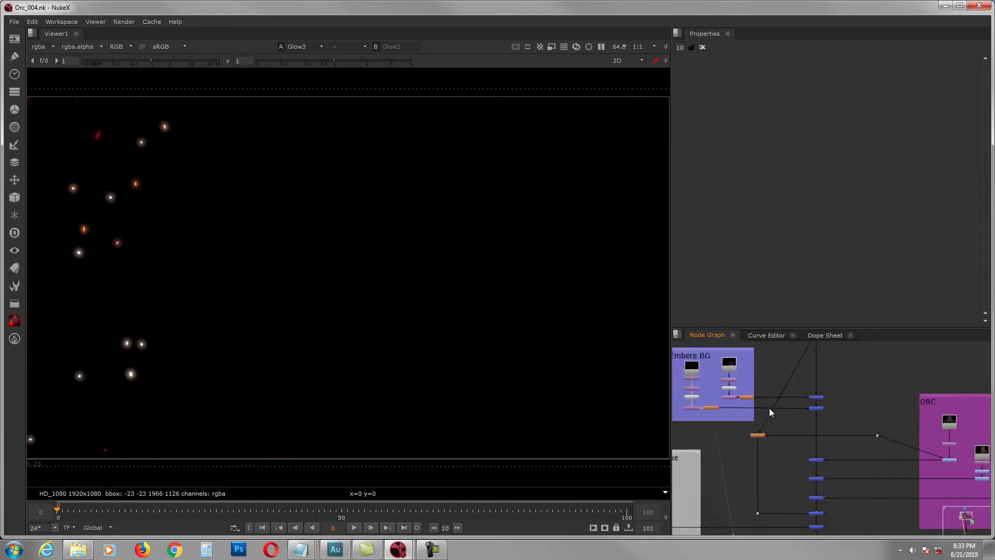
# Step: View the final node of each of the three render branches in the ORC group in turn
pyautogui.moveTo(904, 449); pyautogui.dragTo(856, 429, button='middle')
pyautogui.scroll(1, 856, 428)
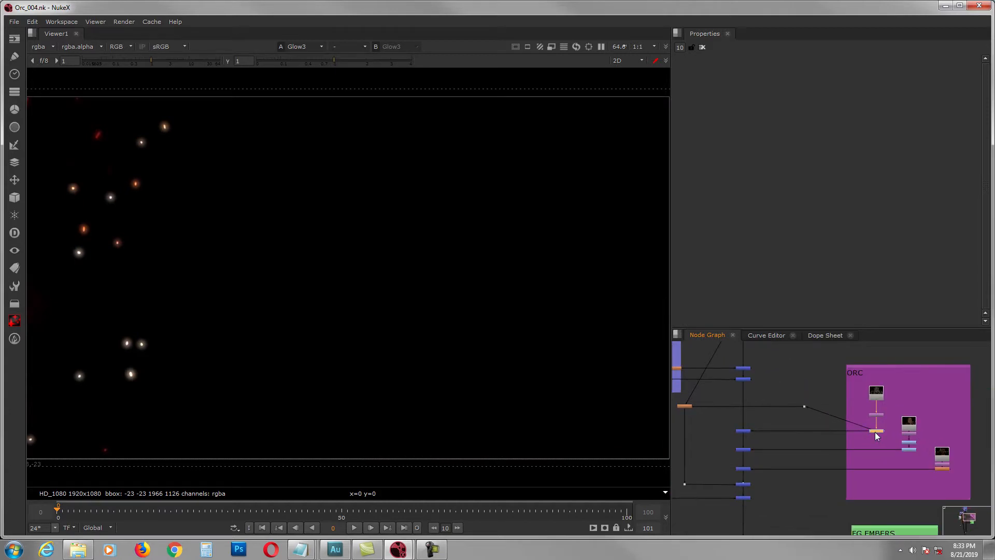
pyautogui.press('1')
pyautogui.moveTo(887, 444); pyautogui.dragTo(857, 425, button='middle')
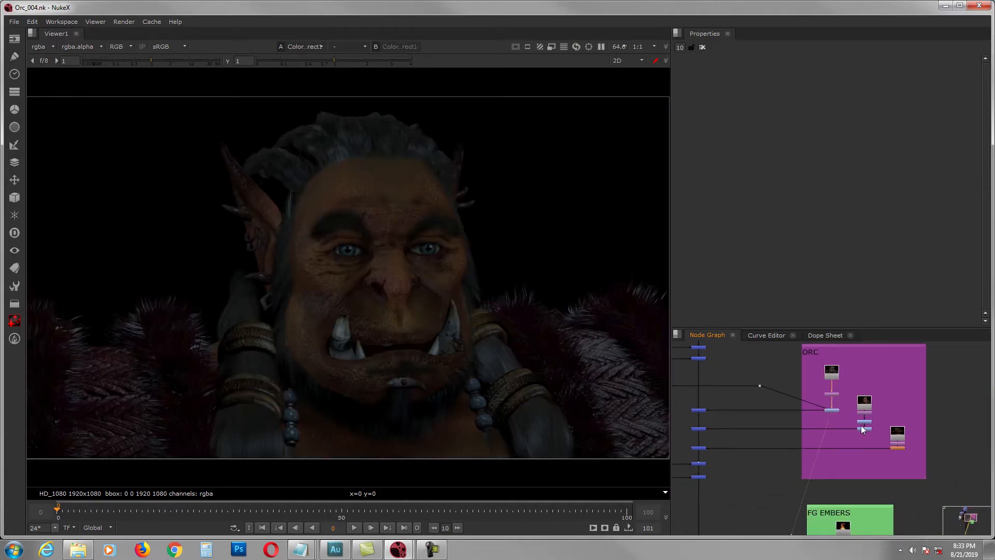
pyautogui.scroll(2, 857, 424)
pyautogui.click(865, 430)
pyautogui.press('1')
pyautogui.click(910, 459)
pyautogui.press('1')
pyautogui.moveTo(848, 436); pyautogui.dragTo(946, 411, button='middle')
pyautogui.scroll(-2, 946, 411)
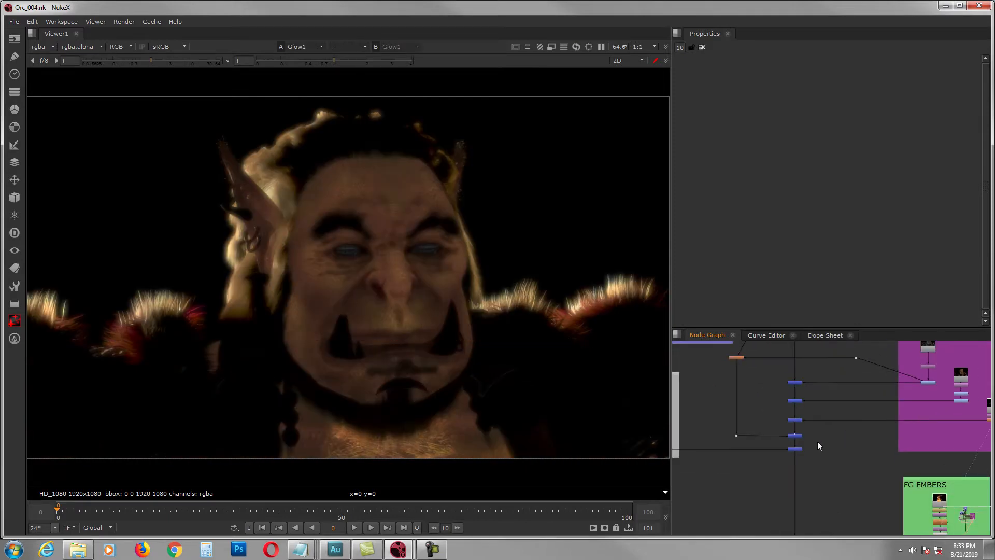
# Step: View the output of the FG Smoke group, followed by the output of the FG EMBERS group
pyautogui.moveTo(805, 453); pyautogui.dragTo(853, 449, button='middle')
pyautogui.moveTo(793, 367); pyautogui.dragTo(848, 358, button='middle')
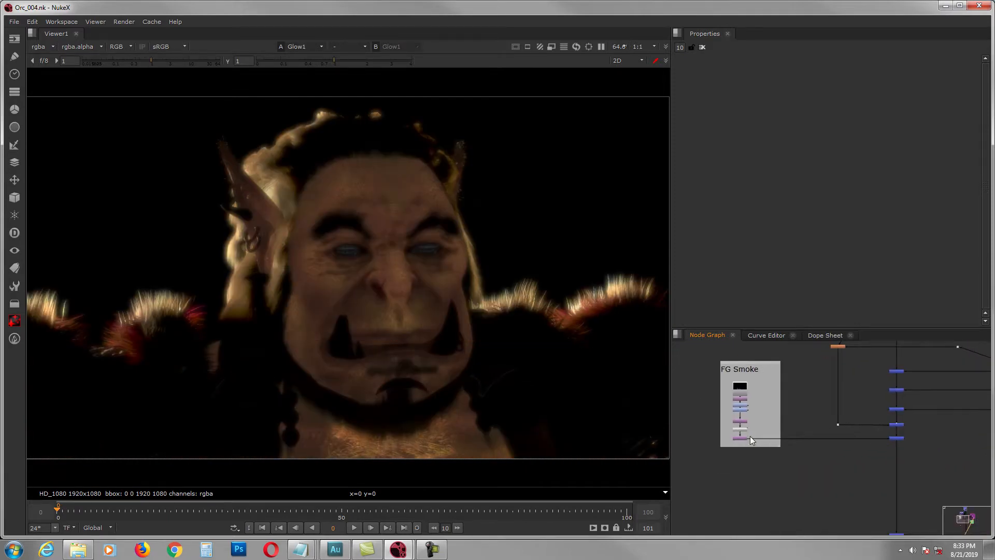
pyautogui.click(742, 438)
pyautogui.press('1')
pyautogui.moveTo(865, 468); pyautogui.dragTo(766, 409, button='middle')
pyautogui.click(862, 440)
pyautogui.press('1')
# Step: Show the composite at the merge node that brings in the FG EMBERS branch
pyautogui.click(789, 427)
pyautogui.moveTo(730, 446); pyautogui.dragTo(805, 409, button='middle')
pyautogui.click(805, 409)
pyautogui.press('1')
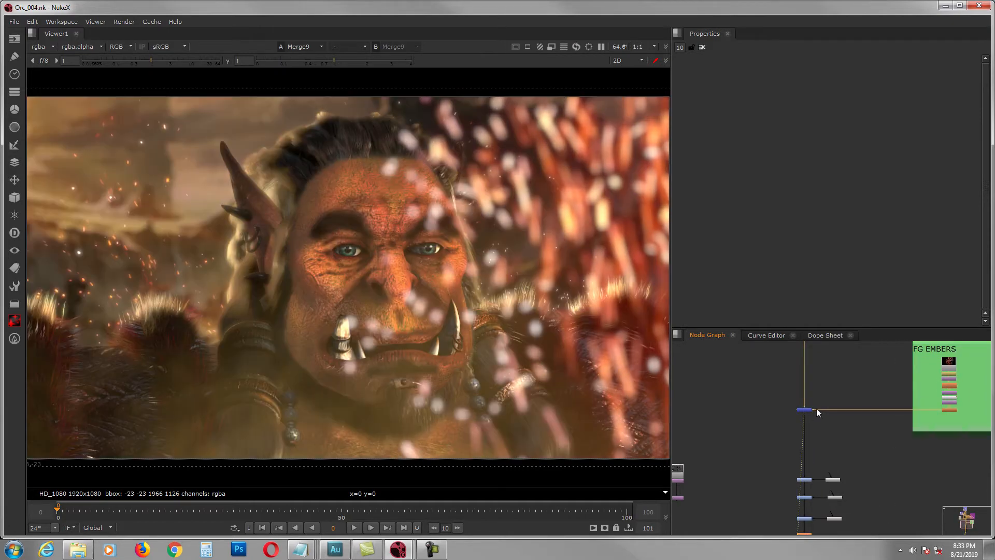
# Step: Examine the node tree from the background and element groups down to the final nodes below the FG EMBERS merge
pyautogui.scroll(-4, 828, 451)
pyautogui.scroll(2, 840, 420)
pyautogui.moveTo(811, 387); pyautogui.dragTo(844, 409, button='middle')
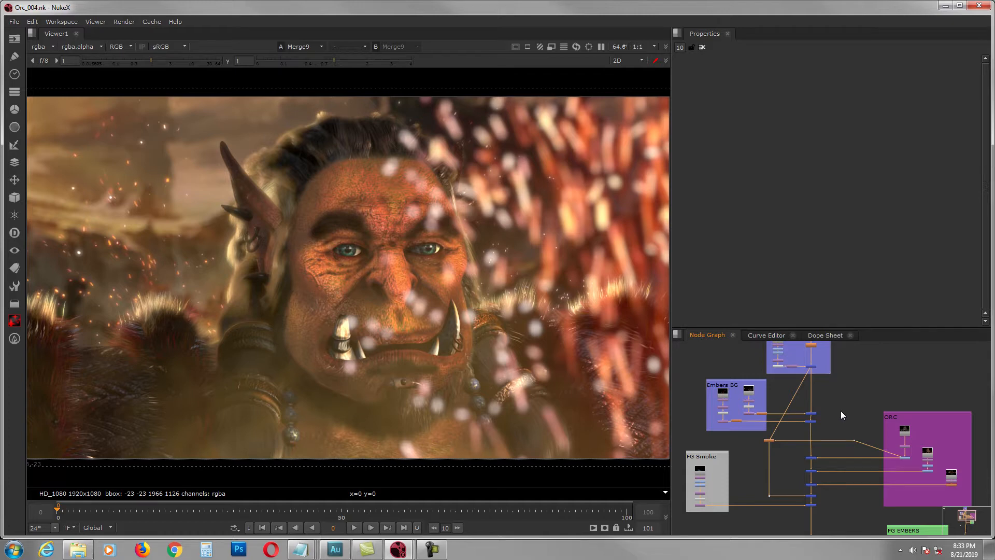
pyautogui.moveTo(839, 414); pyautogui.dragTo(835, 396, button='middle')
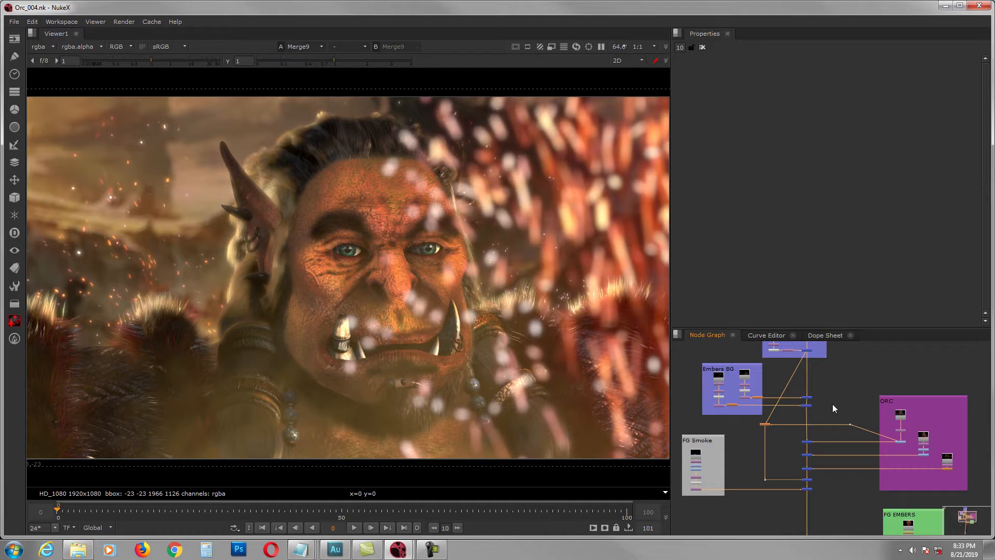
pyautogui.moveTo(834, 414); pyautogui.dragTo(838, 369, button='middle')
pyautogui.moveTo(839, 438); pyautogui.dragTo(839, 391, button='middle')
pyautogui.moveTo(837, 449); pyautogui.dragTo(836, 408, button='middle')
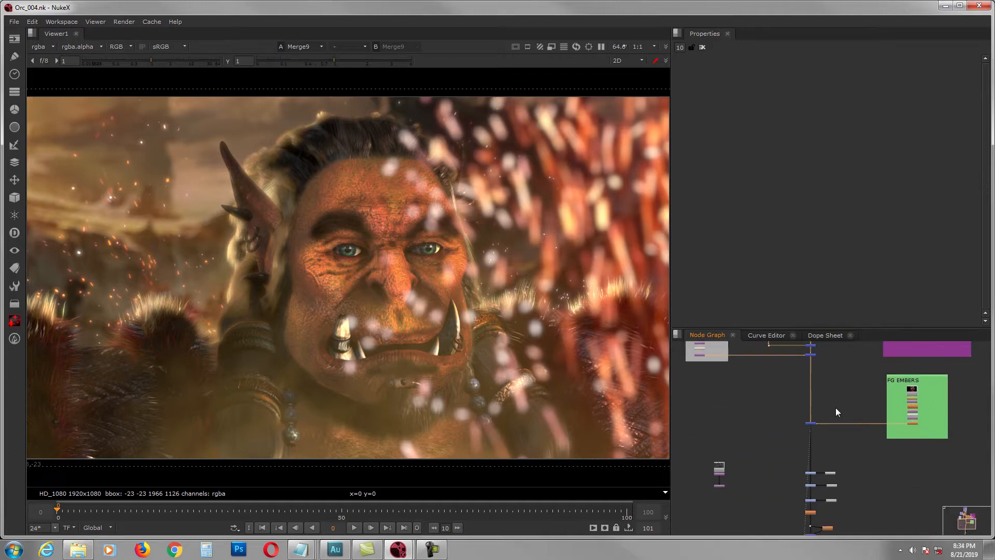
pyautogui.moveTo(828, 475); pyautogui.dragTo(842, 432, button='middle')
pyautogui.scroll(1, 841, 436)
pyautogui.moveTo(817, 390); pyautogui.dragTo(803, 404)
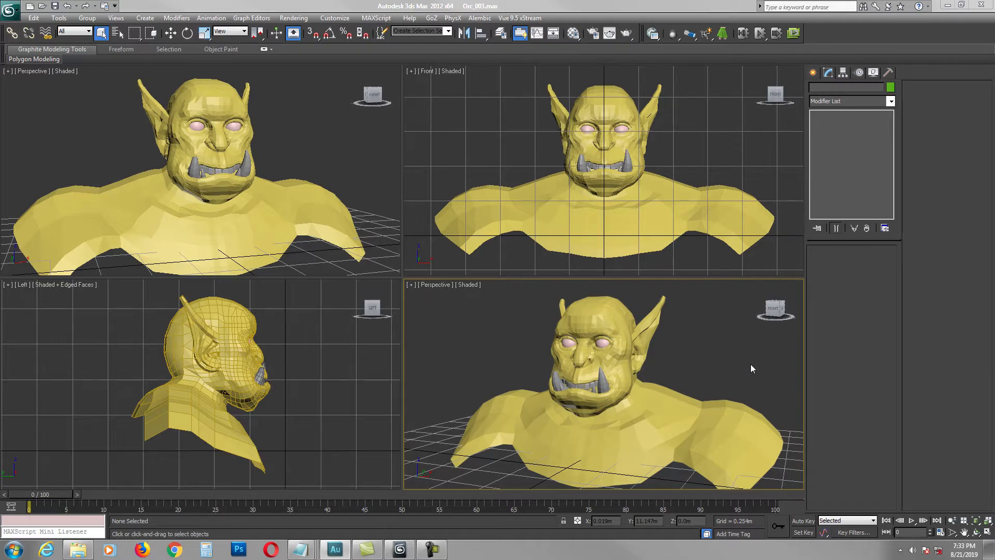
# Step: In 3ds Max, select the orc body mesh and inspect it in the enlarged perspective view
pyautogui.keyDown('alt'); pyautogui.moveTo(727, 370); pyautogui.dragTo(724, 362, button='middle'); pyautogui.keyUp('alt')
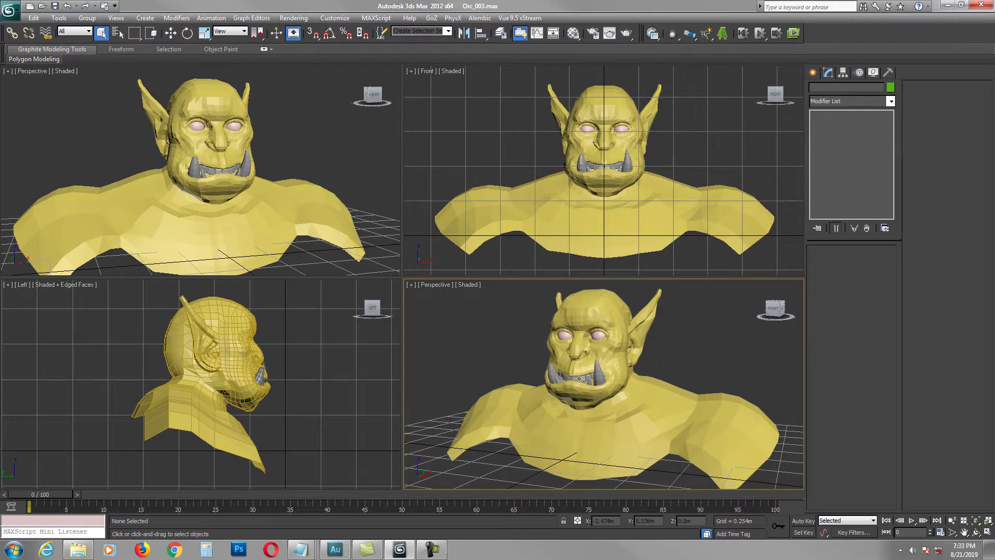
pyautogui.click(623, 366)
pyautogui.hotkey('alt', 'w')
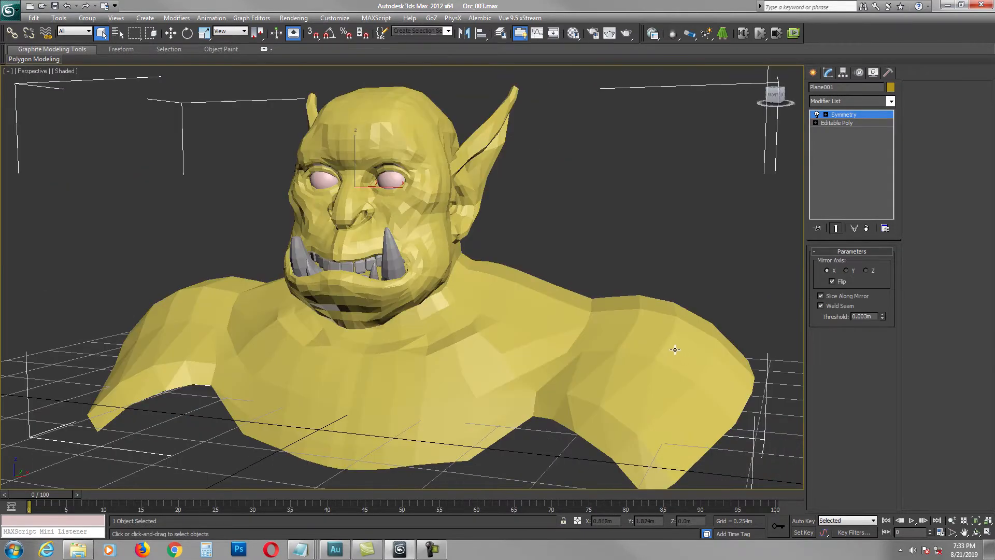
pyautogui.scroll(3, 536, 275)
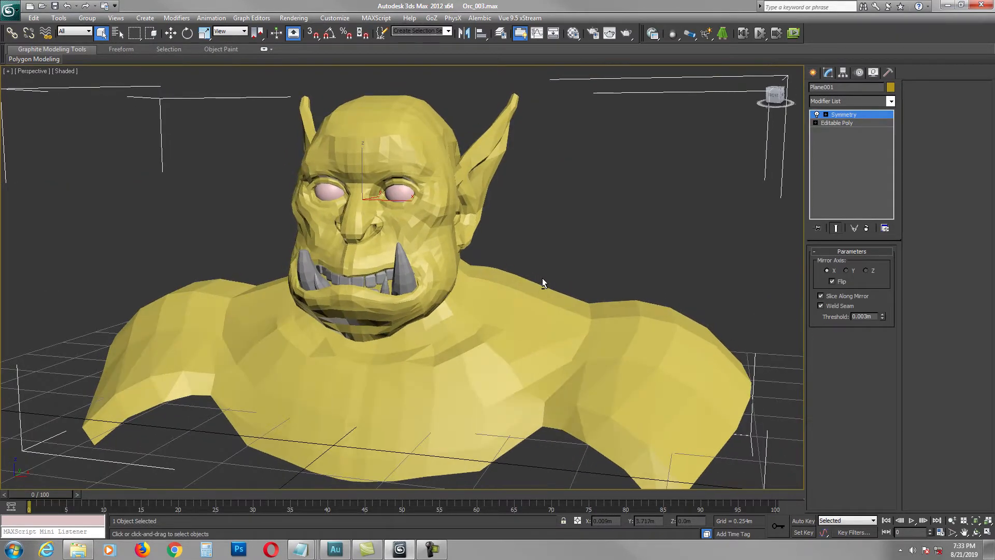
pyautogui.hotkey('alt', 'w')
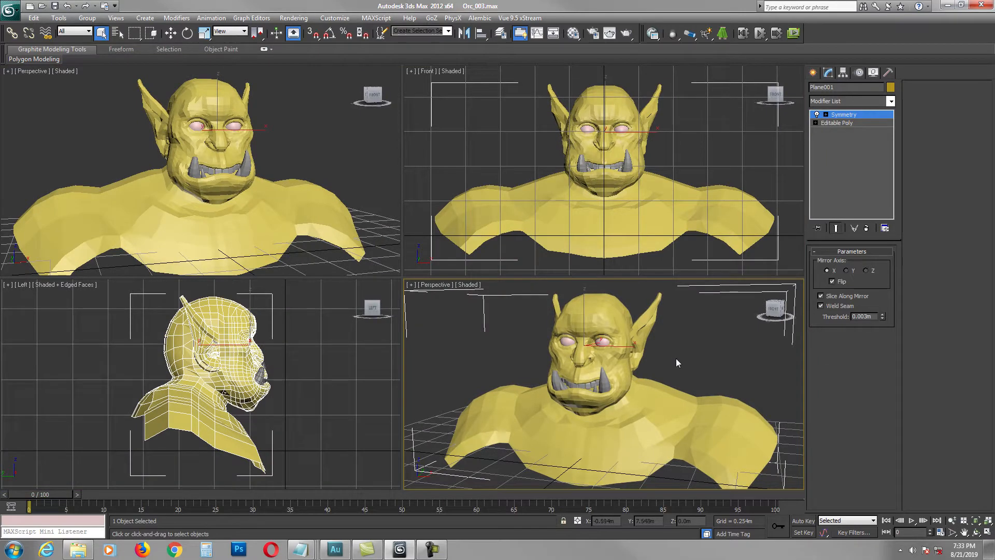
pyautogui.hotkey('alt', 'w')
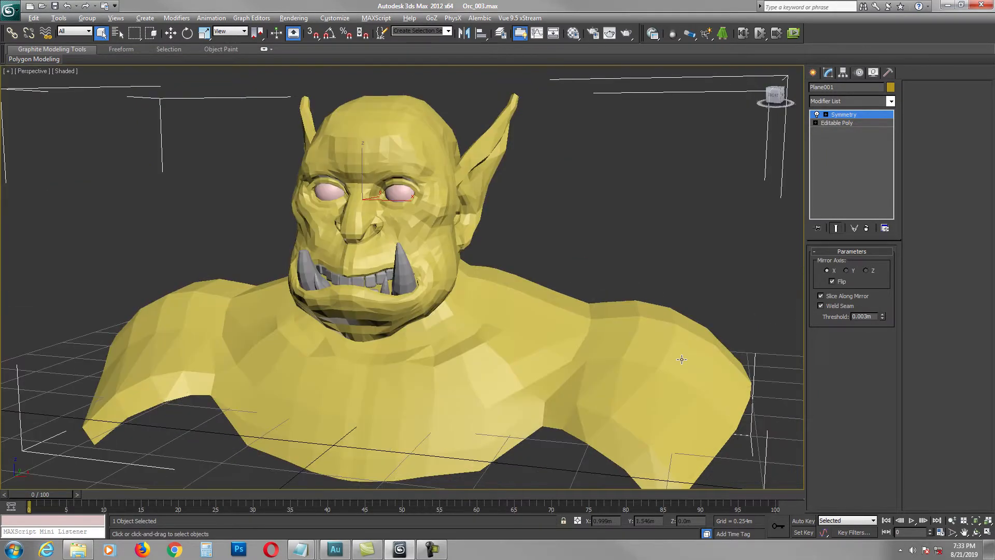
pyautogui.hotkey('alt', 'w')
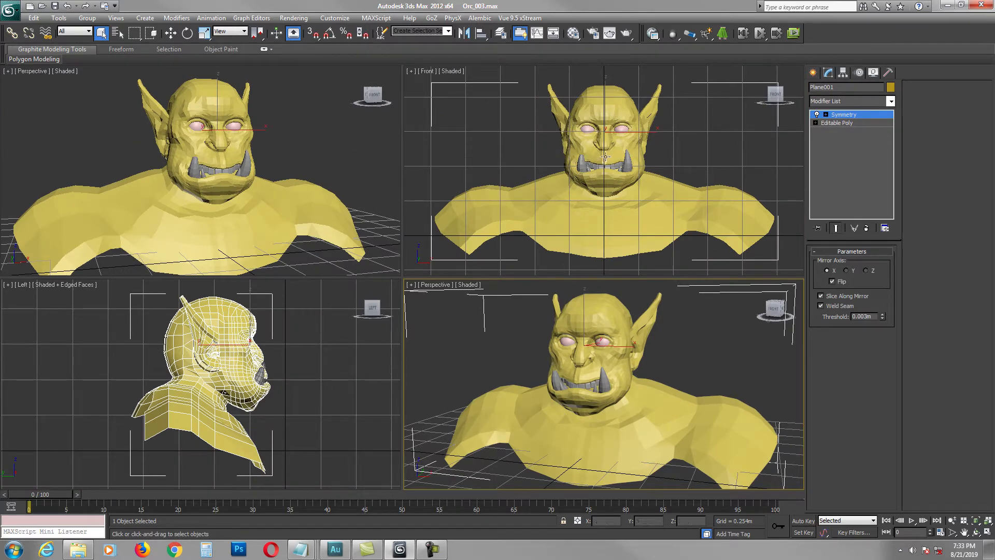
# Step: Inspect the orc model in the enlarged front view and return to the four-viewport layout
pyautogui.rightClick(512, 154)
pyautogui.hotkey('alt', 'w')
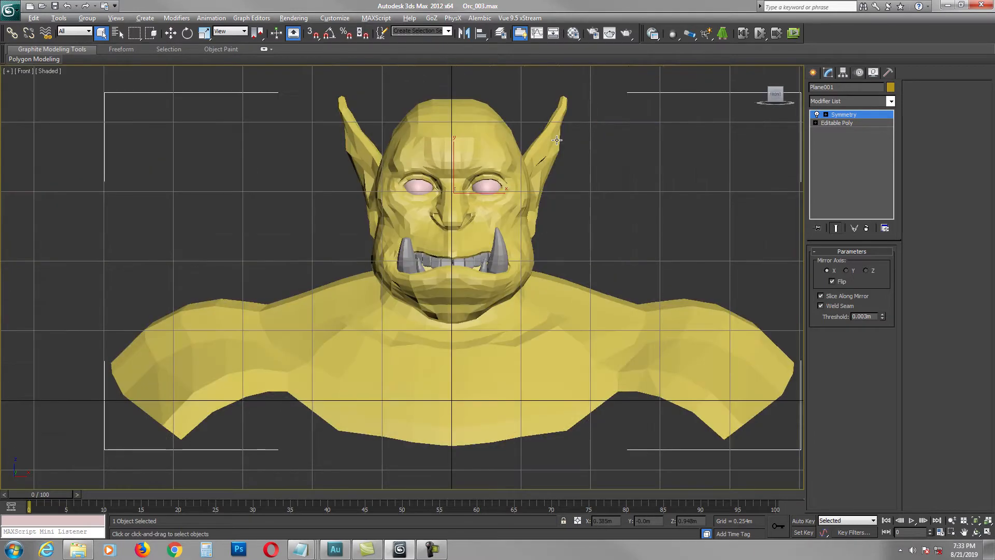
pyautogui.hotkey('alt', 'w')
# Step: Turn on edged faces for the enlarged perspective view and inspect the orc's topology from several angles
pyautogui.moveTo(543, 363); pyautogui.dragTo(562, 373, button='middle')
pyautogui.hotkey('alt', 'w')
pyautogui.moveTo(558, 263)
pyautogui.mouseDown(button='middle')
pyautogui.moveTo(564, 275)
pyautogui.moveTo(485, 275)
pyautogui.mouseUp(button='middle')
pyautogui.press('F4')
pyautogui.moveTo(486, 275); pyautogui.dragTo(487, 278)
pyautogui.keyDown('alt'); pyautogui.moveTo(487, 278); pyautogui.dragTo(482, 284, button='middle'); pyautogui.keyUp('alt')
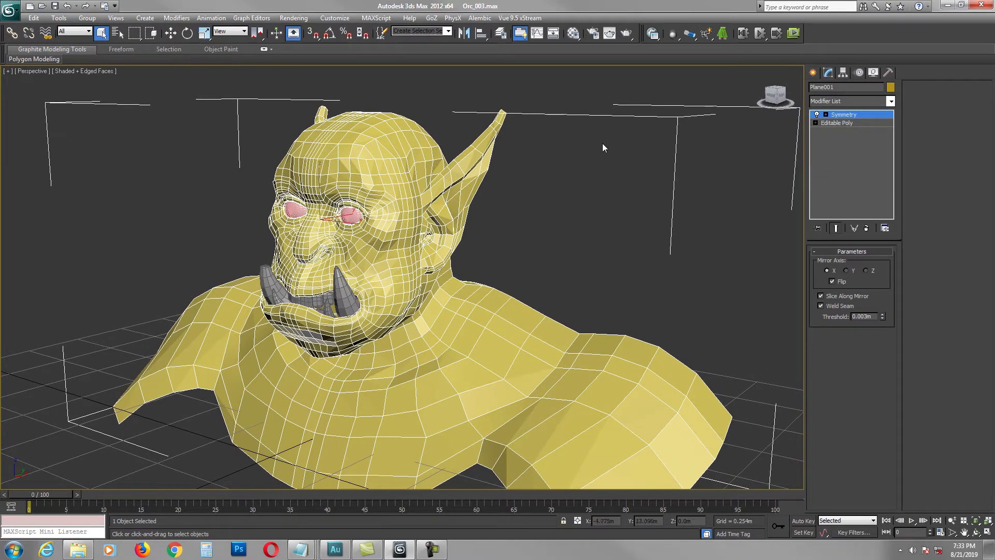
pyautogui.keyDown('alt'); pyautogui.moveTo(306, 152); pyautogui.dragTo(302, 177, button='middle'); pyautogui.keyUp('alt')
pyautogui.moveTo(411, 222); pyautogui.dragTo(416, 219, button='middle')
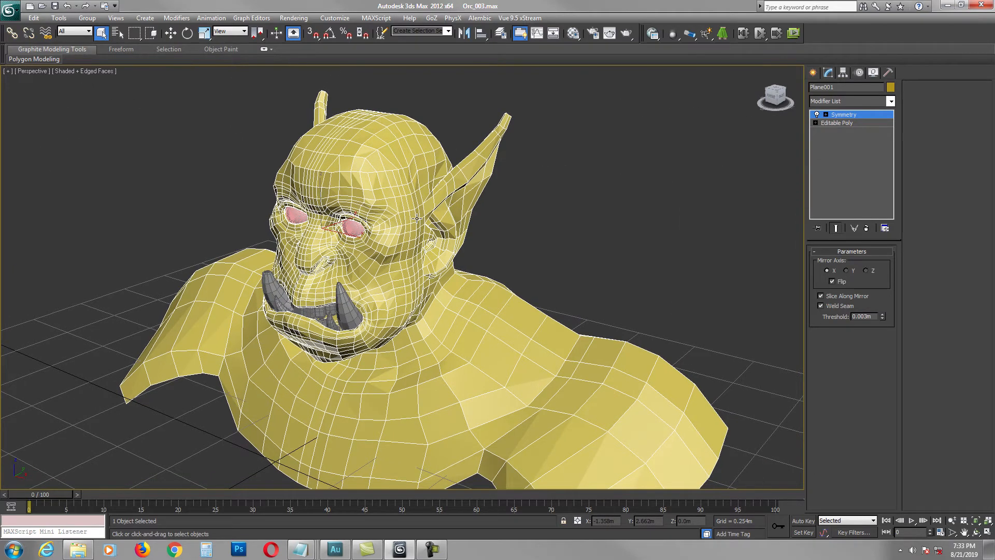
pyautogui.moveTo(444, 258); pyautogui.dragTo(428, 244, button='middle')
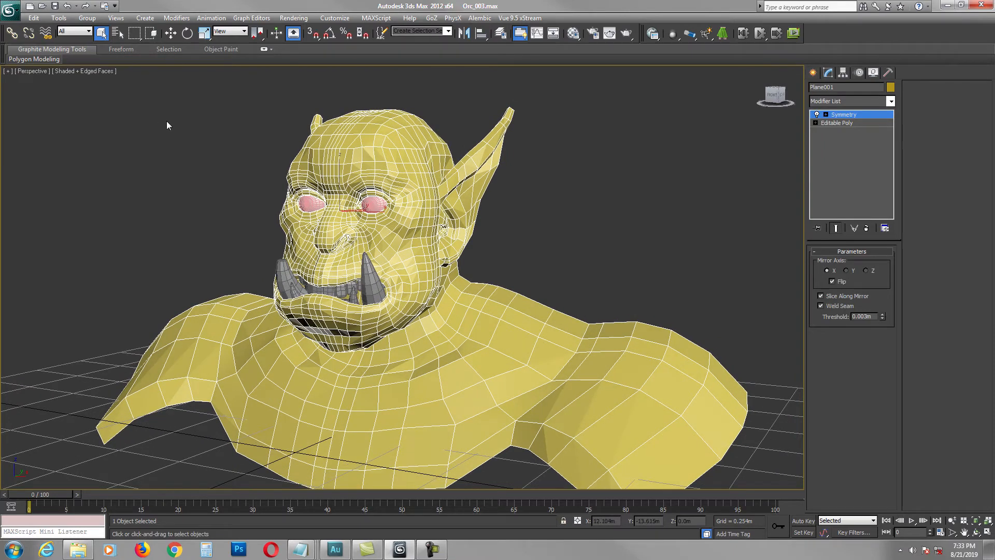
pyautogui.keyDown('alt'); pyautogui.moveTo(303, 185); pyautogui.dragTo(569, 173, button='middle'); pyautogui.keyUp('alt')
# Step: Toggle the orc body's Symmetry modifier off and on to compare the half mesh with the mirrored mesh
pyautogui.press('w')
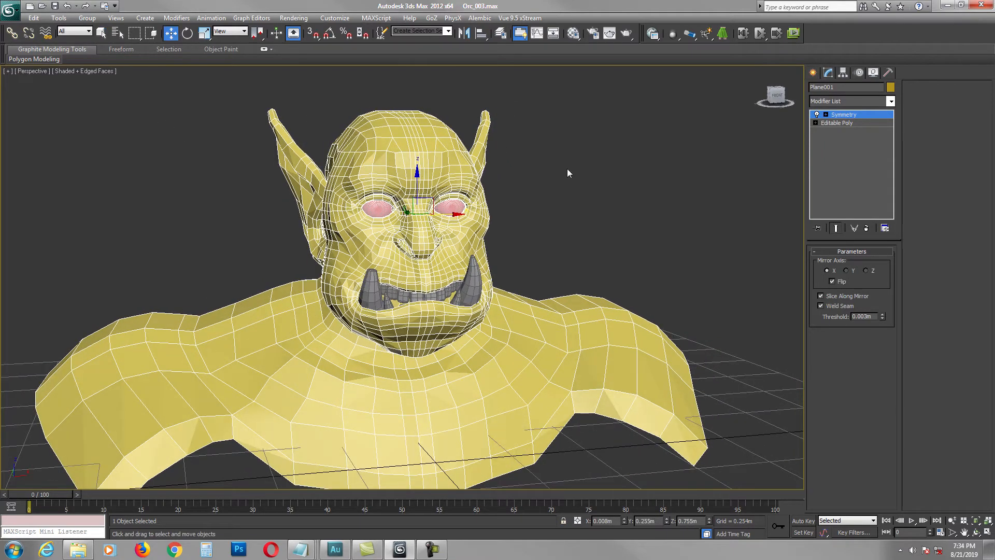
pyautogui.click(817, 115)
pyautogui.click(817, 115)
pyautogui.click(817, 115)
pyautogui.click(817, 115)
pyautogui.moveTo(639, 204); pyautogui.dragTo(581, 206, button='middle')
pyautogui.scroll(3, 573, 220)
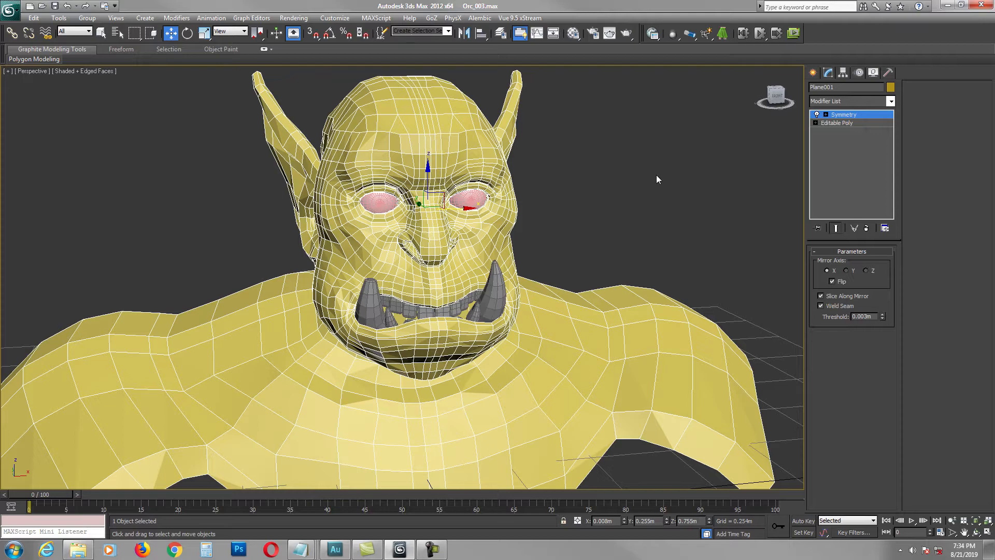
pyautogui.moveTo(613, 204)
pyautogui.mouseDown(button='middle')
pyautogui.moveTo(627, 187)
pyautogui.moveTo(624, 195)
pyautogui.mouseUp(button='middle')
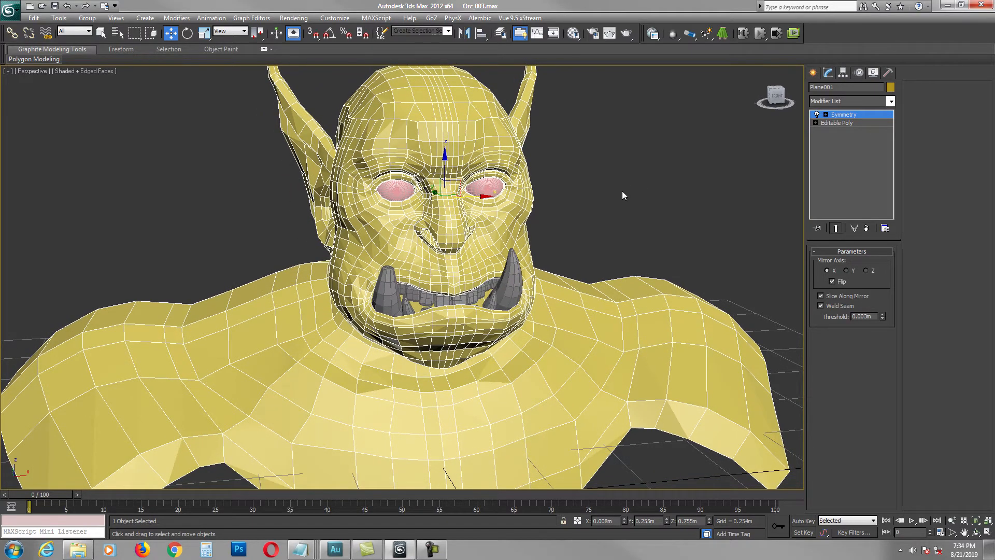
# Step: Restore the four-viewport layout, reframe the front and perspective views, and reselect the orc body mesh
pyautogui.hotkey('alt', 'w')
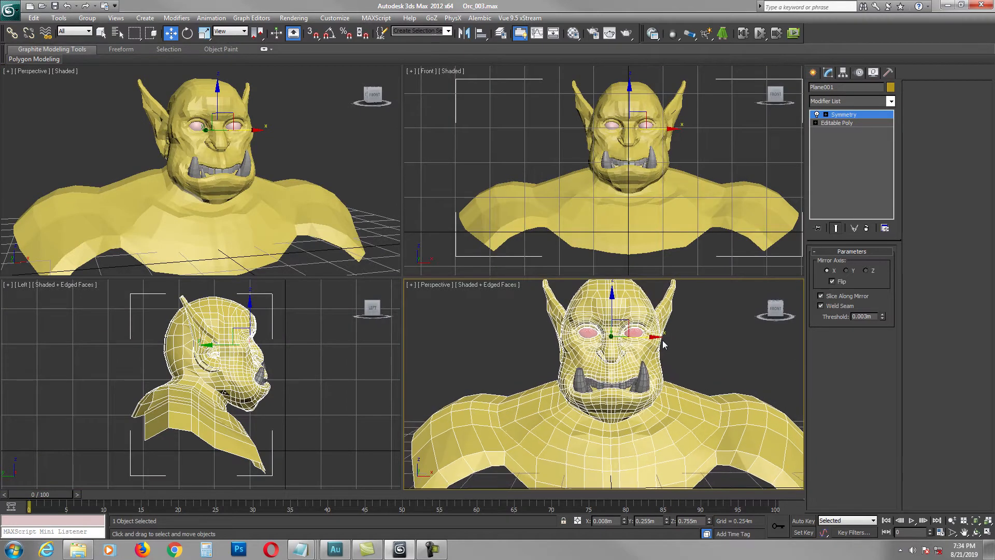
pyautogui.moveTo(651, 198); pyautogui.dragTo(641, 201, button='middle')
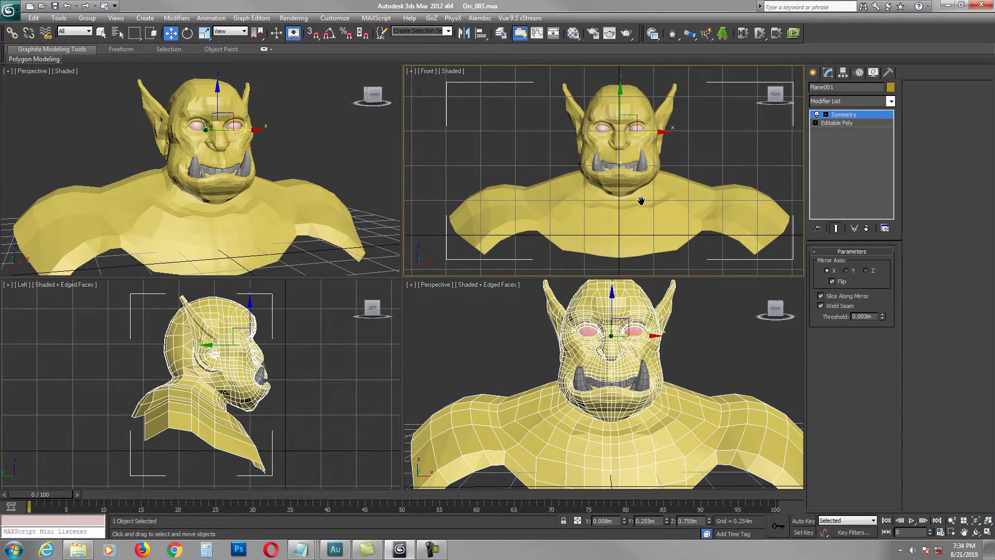
pyautogui.moveTo(698, 317); pyautogui.dragTo(674, 336, button='middle')
pyautogui.click(701, 332)
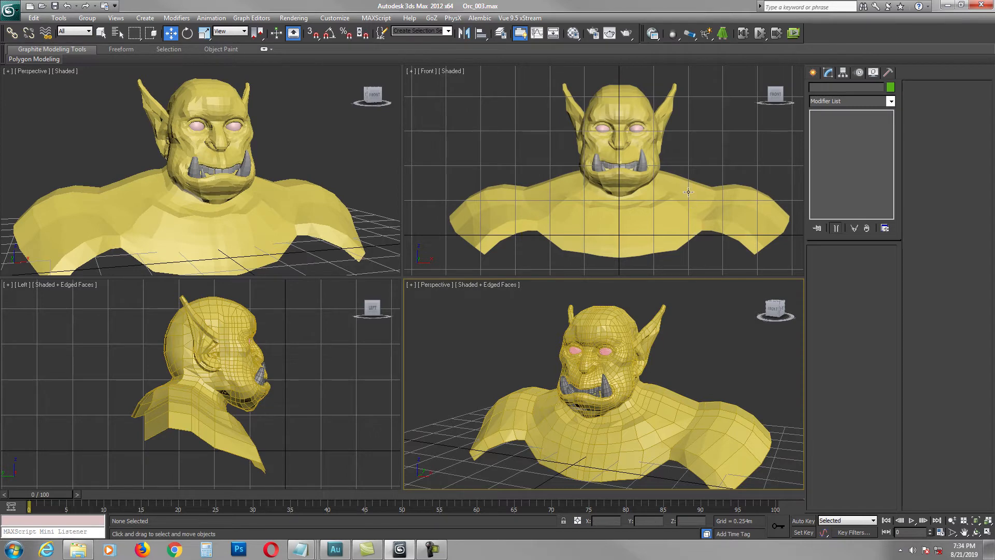
pyautogui.moveTo(688, 187); pyautogui.dragTo(684, 193, button='middle')
pyautogui.click(661, 399)
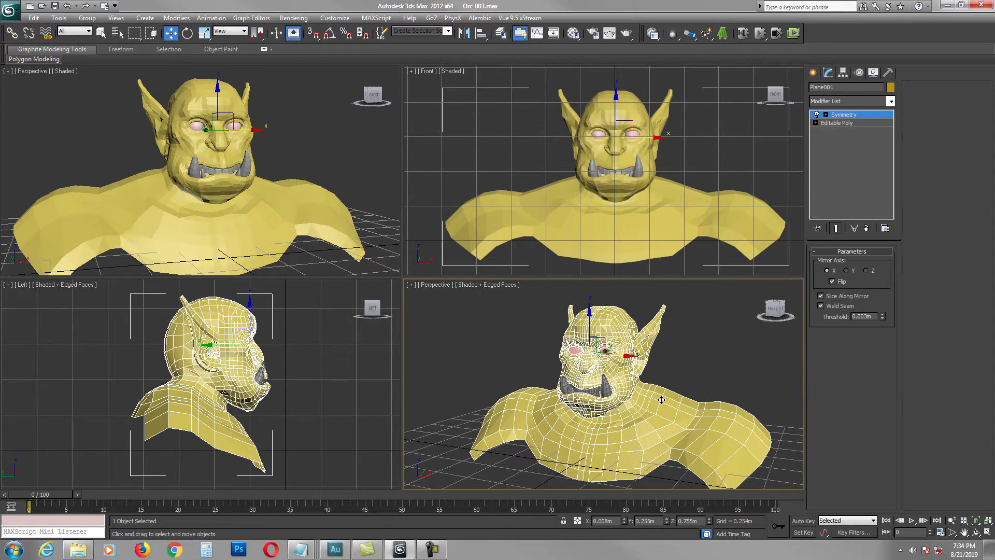
pyautogui.rightClick(662, 397)
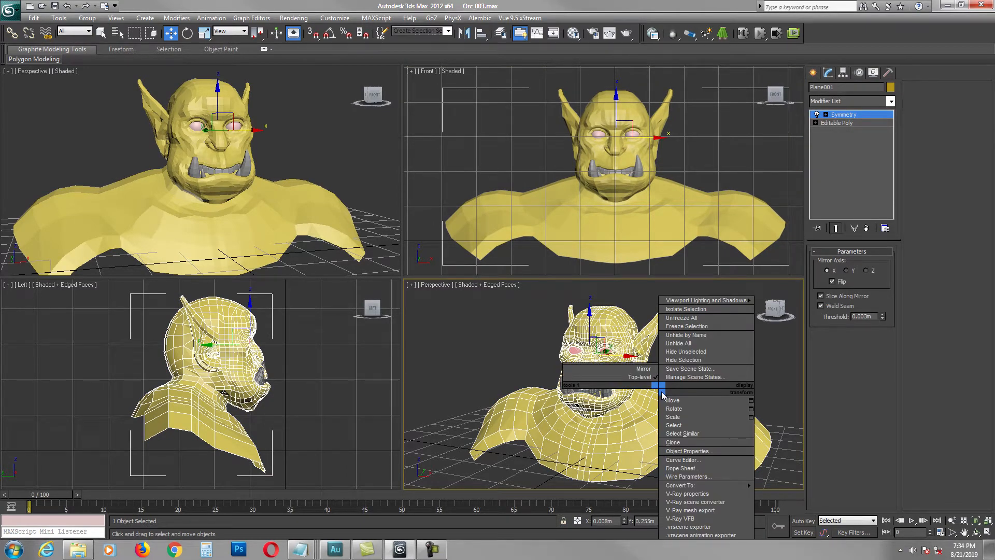
pyautogui.click(619, 391)
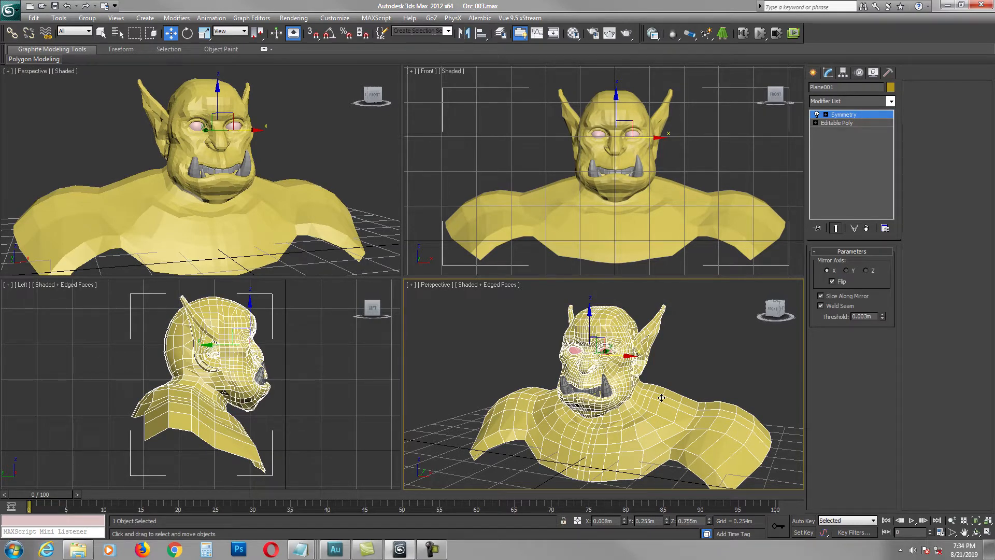
# Step: Make the orc body mesh see-through and freeze it as a modelling reference
pyautogui.hotkey('alt', 'x')
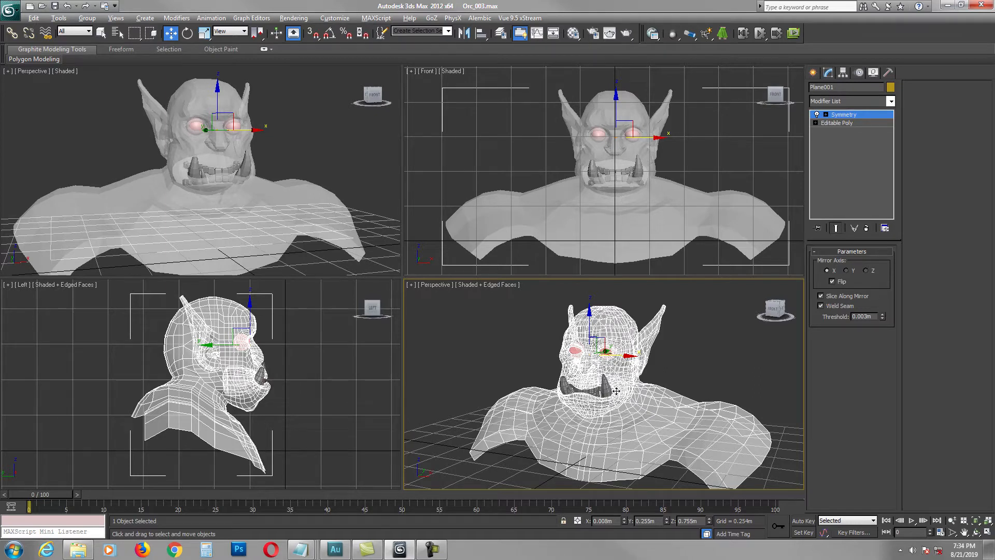
pyautogui.rightClick(646, 393)
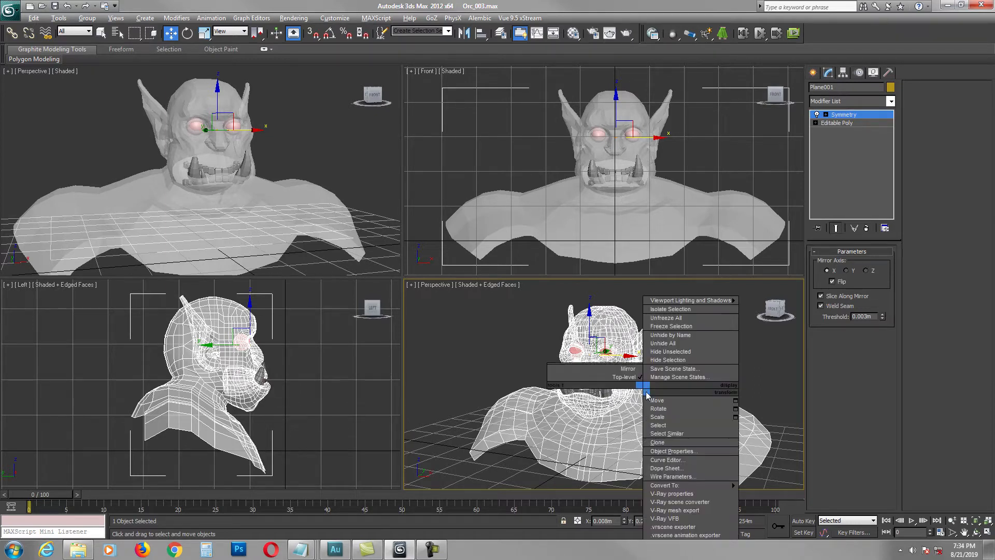
pyautogui.click(671, 327)
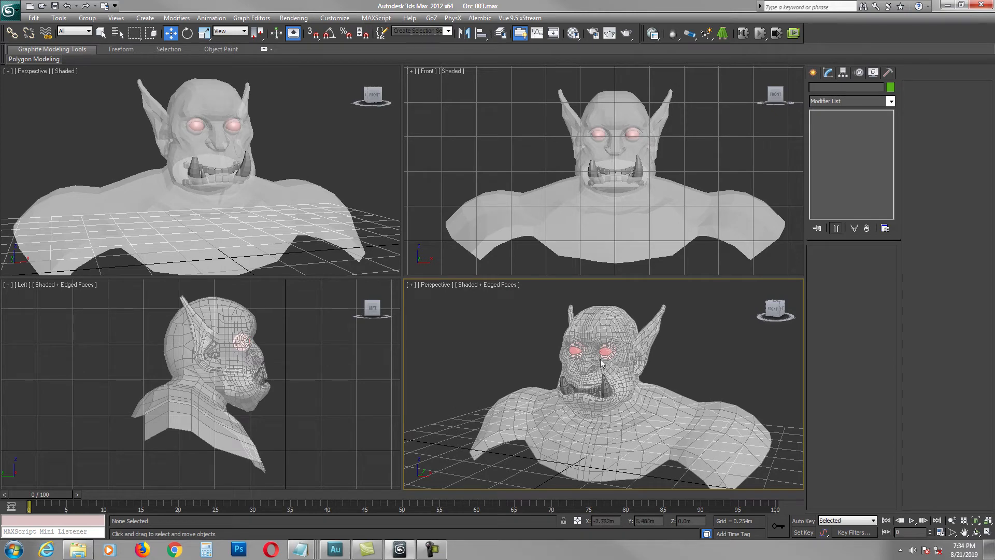
# Step: Turn on edged faces in the front view and frame the orc's eyes closely
pyautogui.moveTo(612, 171); pyautogui.dragTo(614, 178, button='middle')
pyautogui.press('F4')
pyautogui.scroll(6, 611, 153)
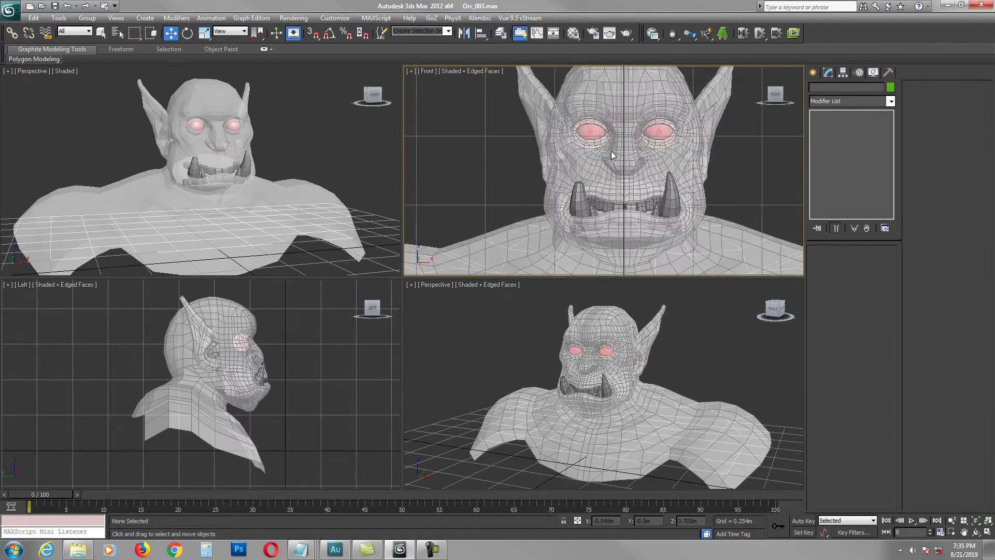
pyautogui.moveTo(607, 158); pyautogui.dragTo(608, 172, button='middle')
pyautogui.moveTo(708, 77); pyautogui.dragTo(703, 98, button='middle')
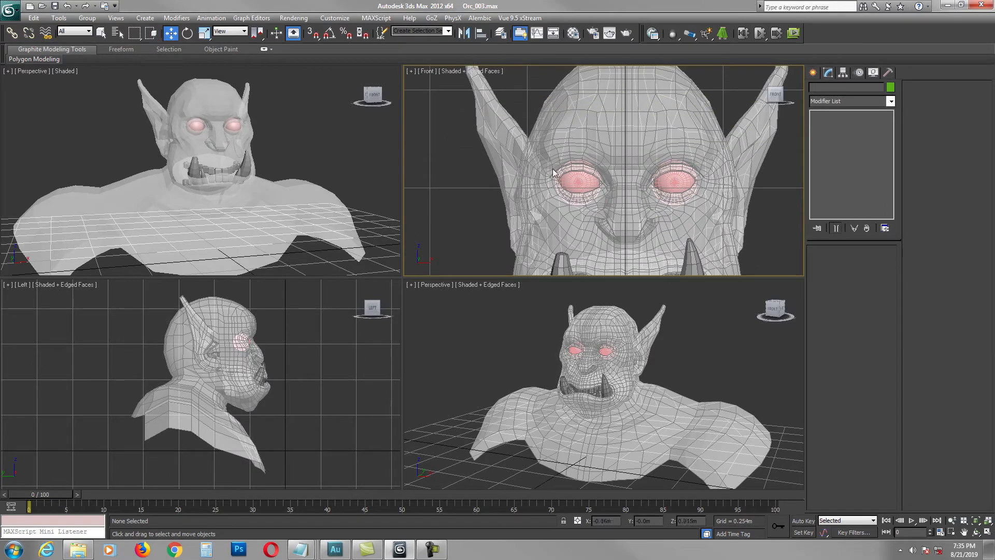
pyautogui.scroll(3, 573, 190)
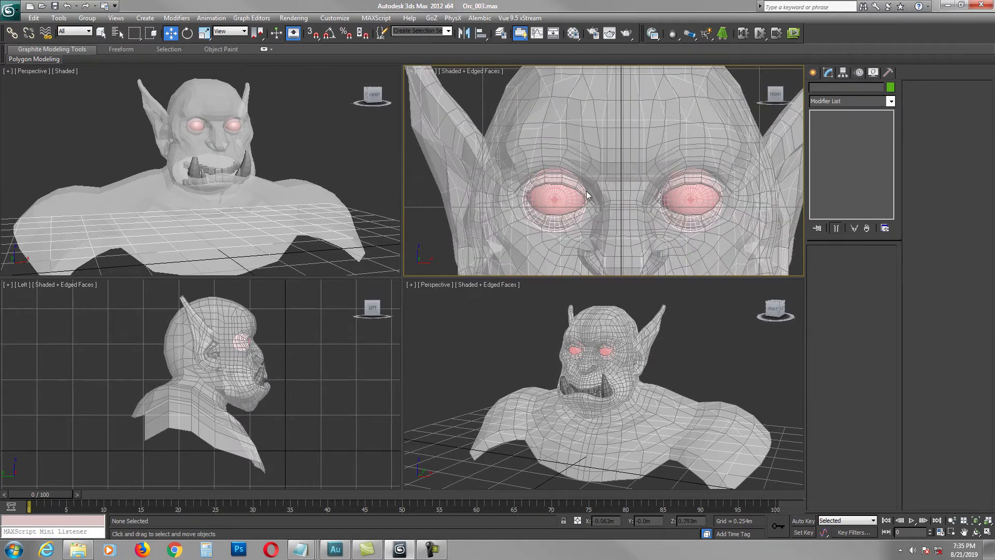
pyautogui.scroll(2, 580, 181)
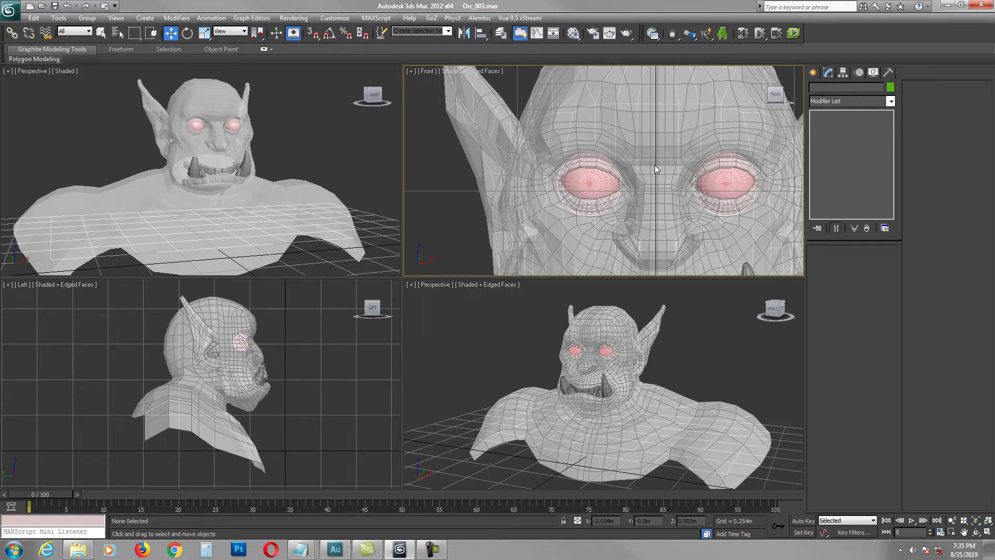
# Step: Create a plane about 0.062 m by 0.107 m beside the orc's right eye, with one length and one width segment
pyautogui.click(812, 72)
pyautogui.click(868, 184)
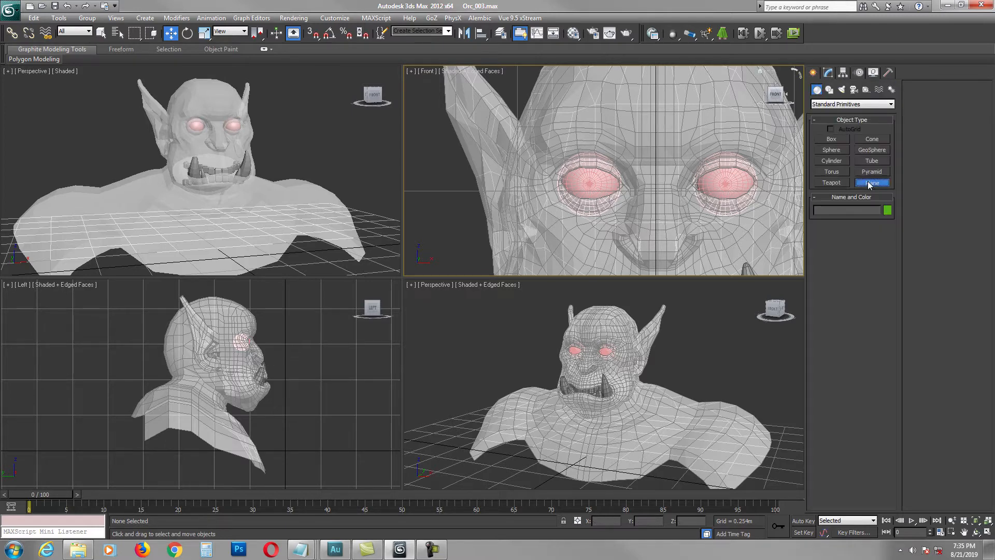
pyautogui.moveTo(555, 178); pyautogui.dragTo(580, 154, button='middle')
pyautogui.moveTo(484, 156); pyautogui.dragTo(542, 189)
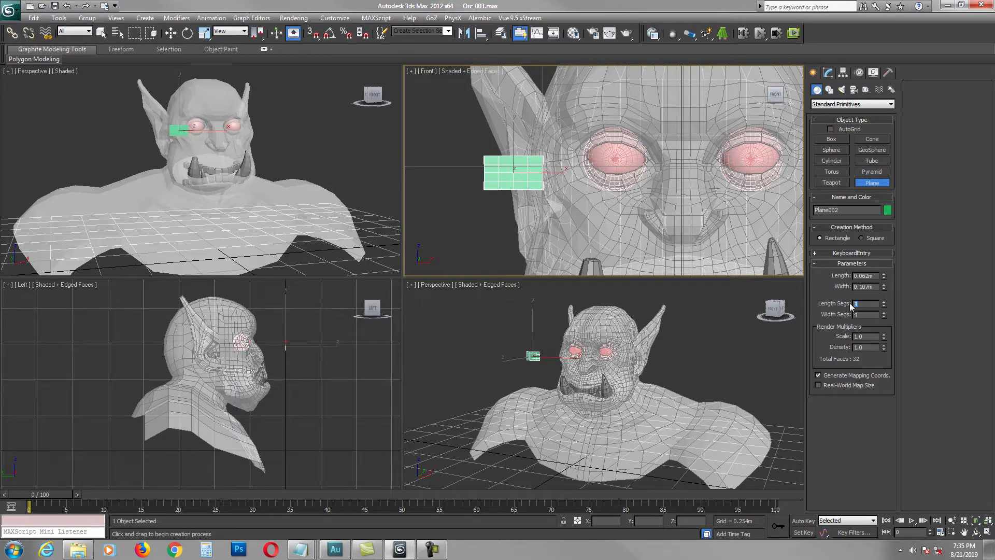
pyautogui.write('1')
pyautogui.press('Tab')
pyautogui.write('1')
pyautogui.click(171, 34)
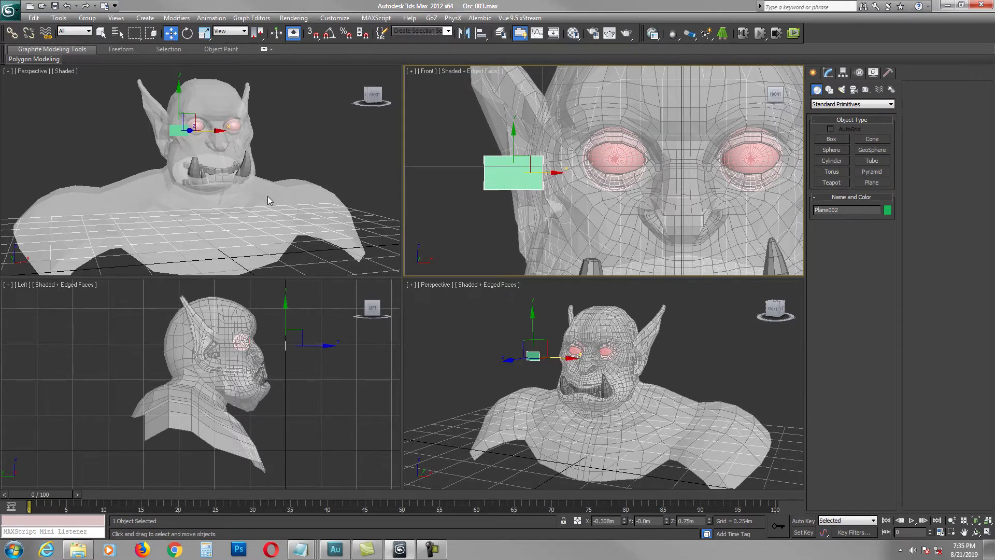
# Step: Move the plane onto the face over the orc's right eye and scale it down to fit the middle of the lower eyelid
pyautogui.scroll(6, 290, 391)
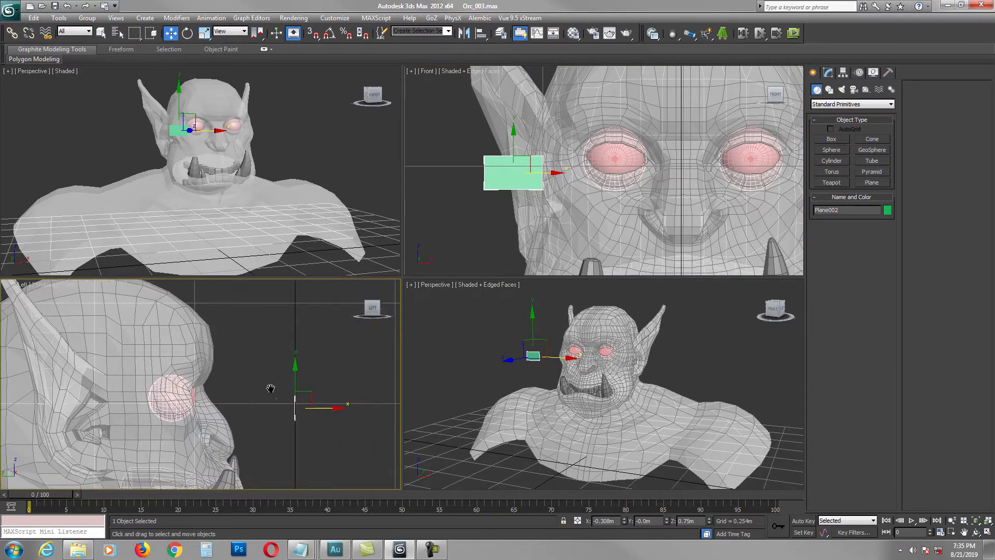
pyautogui.moveTo(303, 389); pyautogui.dragTo(204, 395)
pyautogui.moveTo(551, 236); pyautogui.dragTo(543, 238, button='middle')
pyautogui.moveTo(528, 184); pyautogui.dragTo(560, 293)
pyautogui.press('r')
pyautogui.press('w')
pyautogui.scroll(5, 652, 173)
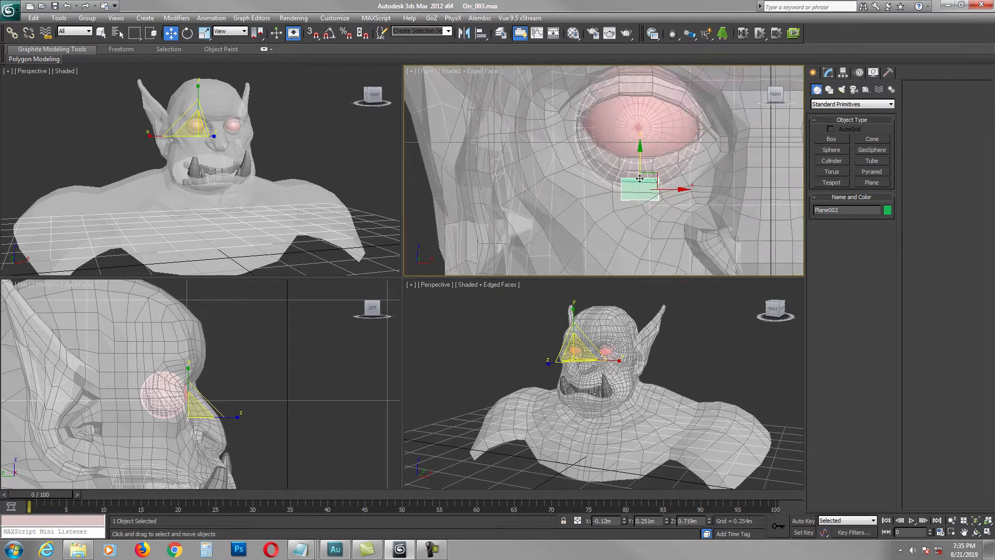
pyautogui.scroll(2, 652, 172)
pyautogui.moveTo(675, 213); pyautogui.dragTo(654, 192)
pyautogui.press('r')
pyautogui.press('w')
# Step: Tilt the plane in the side view to match the lower eyelid's slope and position it against the eyelid
pyautogui.scroll(10, 260, 365)
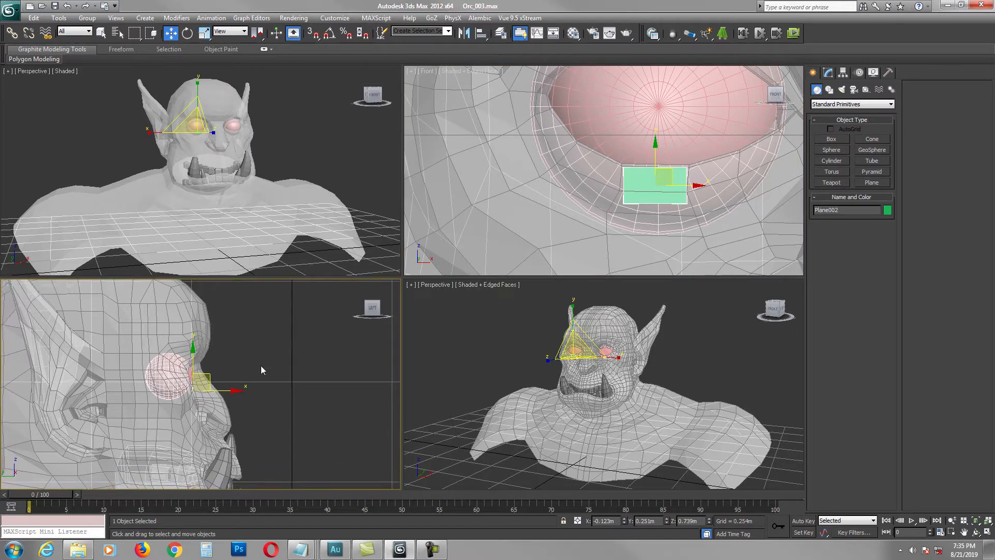
pyautogui.moveTo(217, 380); pyautogui.dragTo(226, 354)
pyautogui.press('e')
pyautogui.press('w')
pyautogui.moveTo(656, 233); pyautogui.dragTo(650, 240, button='middle')
pyautogui.moveTo(650, 161); pyautogui.dragTo(650, 168)
# Step: Convert the plane to an Editable Poly and switch to edge sub-object mode
pyautogui.rightClick(669, 181)
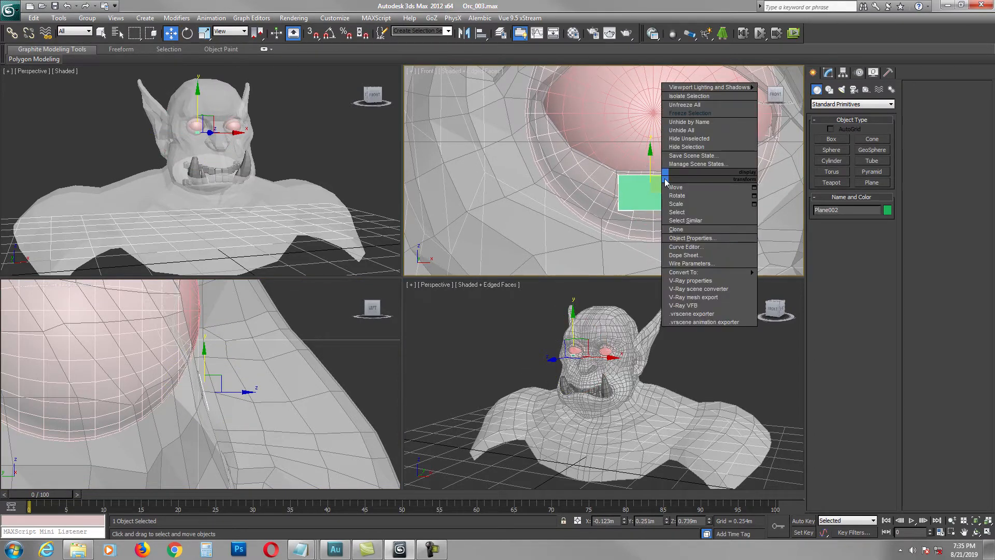
pyautogui.moveTo(732, 275)
pyautogui.click(794, 280)
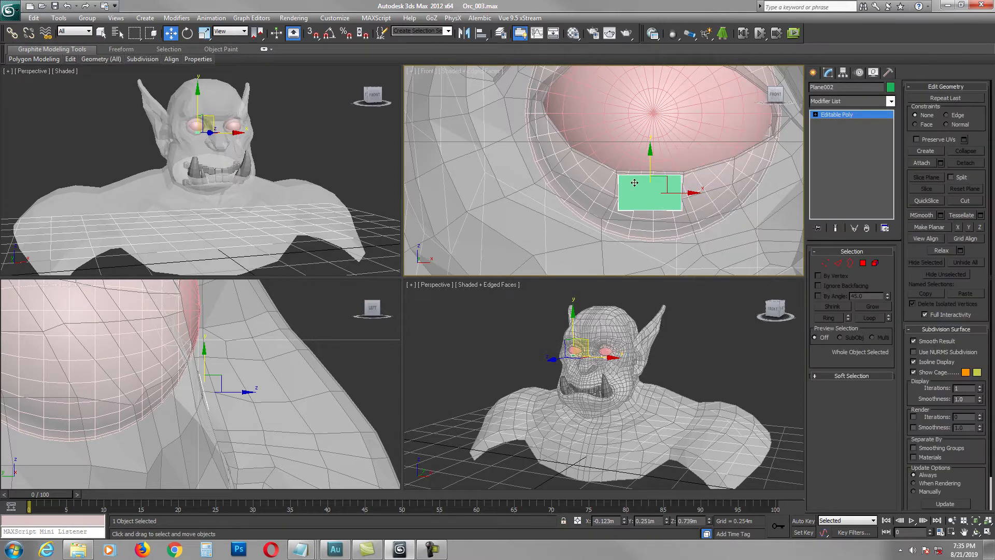
pyautogui.moveTo(661, 201); pyautogui.dragTo(631, 198, button='middle')
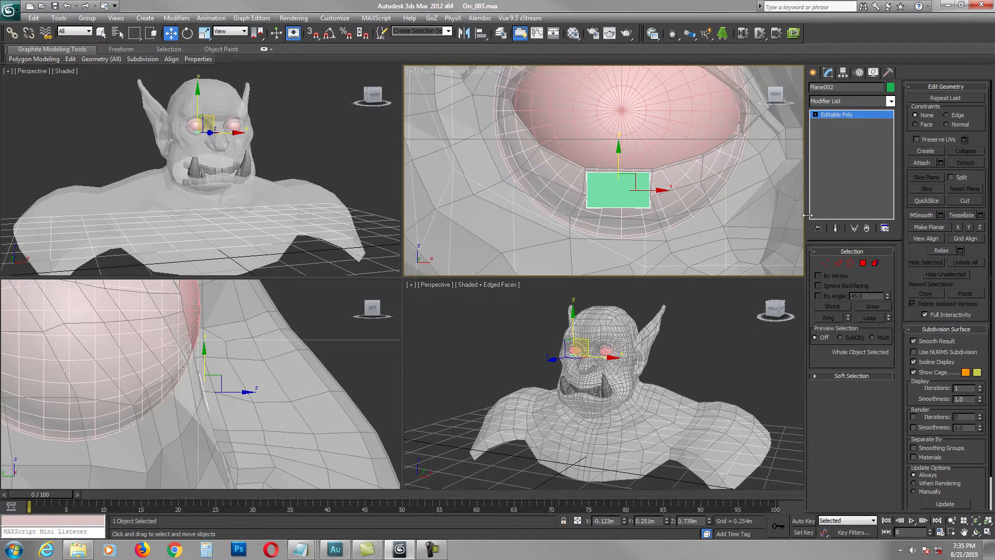
pyautogui.click(837, 263)
pyautogui.moveTo(664, 199); pyautogui.dragTo(648, 211, button='middle')
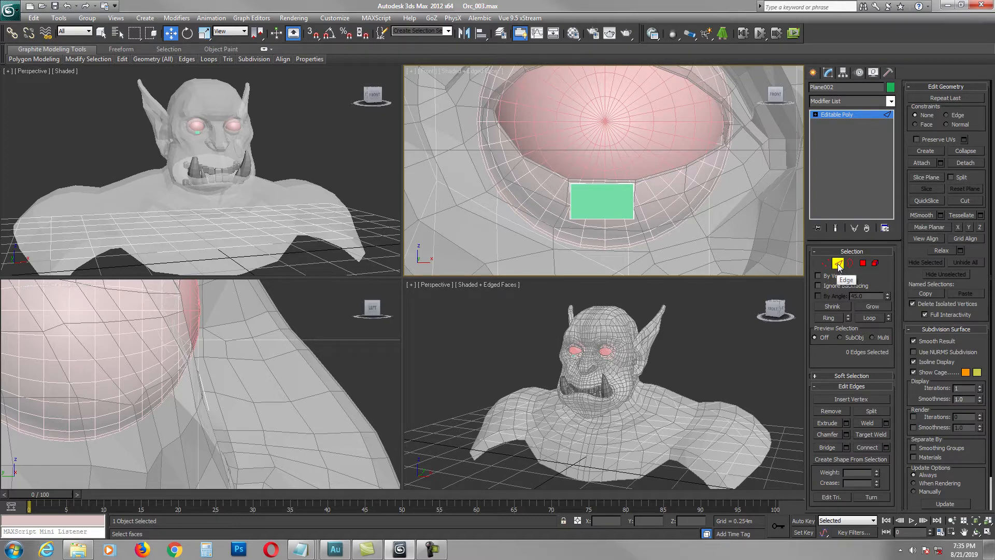
# Step: Extend the plane's nose-side edge into a second polygon along the lower eyelid
pyautogui.click(633, 201)
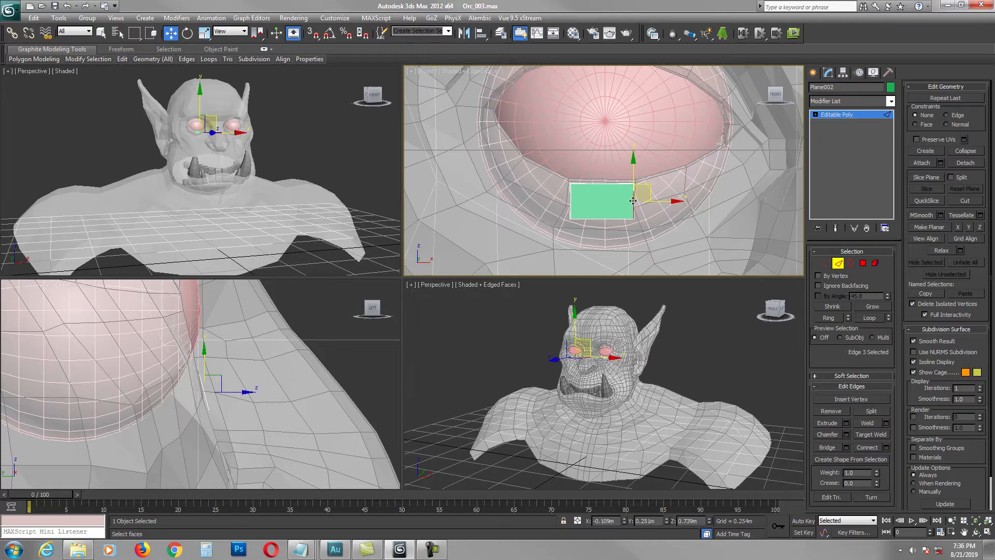
pyautogui.click(570, 204)
pyautogui.click(613, 185)
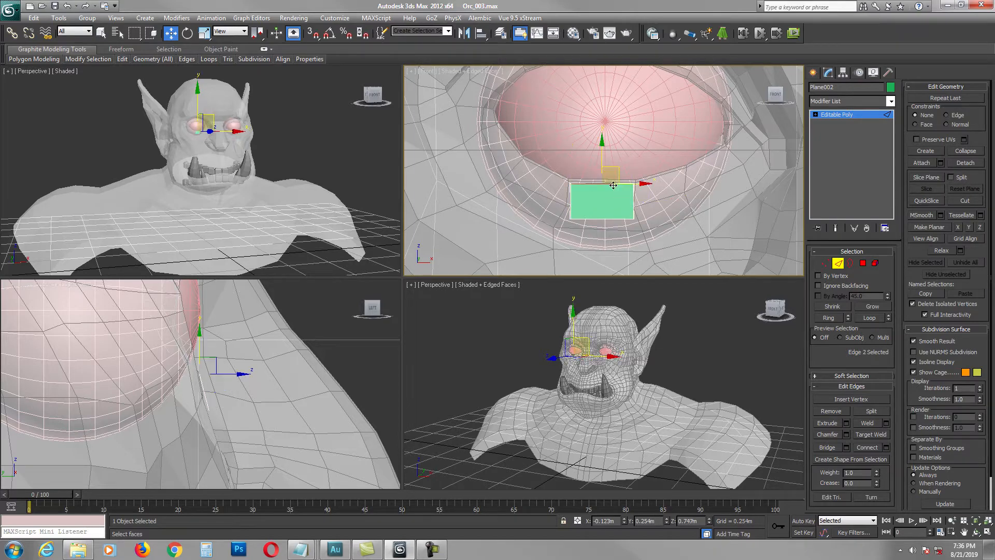
pyautogui.click(633, 196)
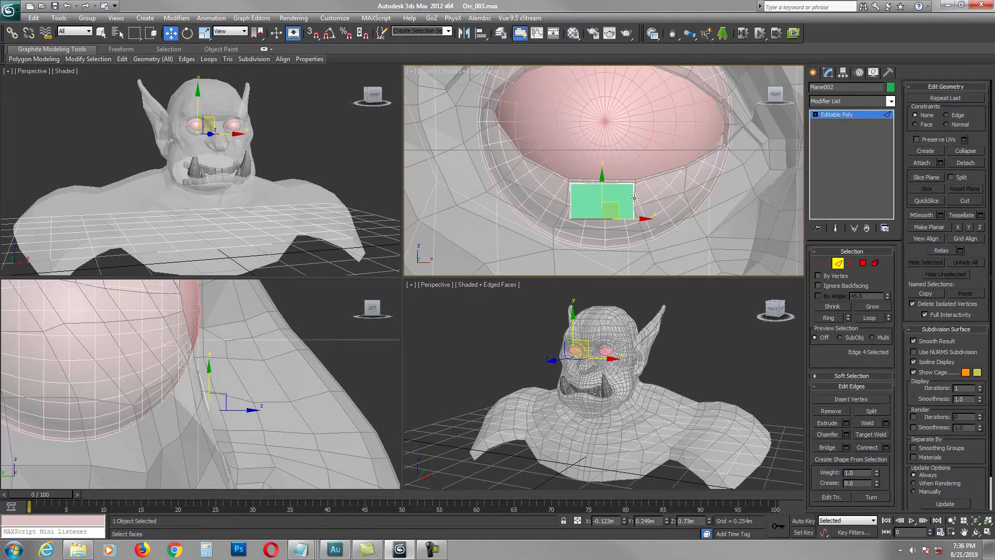
pyautogui.moveTo(633, 197)
pyautogui.mouseDown(button='middle')
pyautogui.moveTo(634, 212)
pyautogui.moveTo(637, 197)
pyautogui.mouseUp(button='middle')
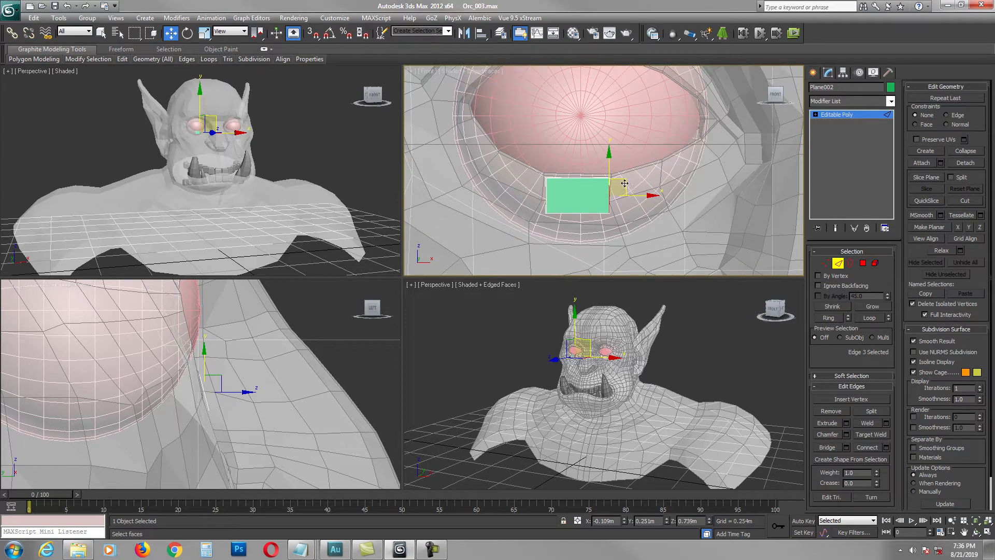
pyautogui.moveTo(625, 183); pyautogui.dragTo(683, 178)
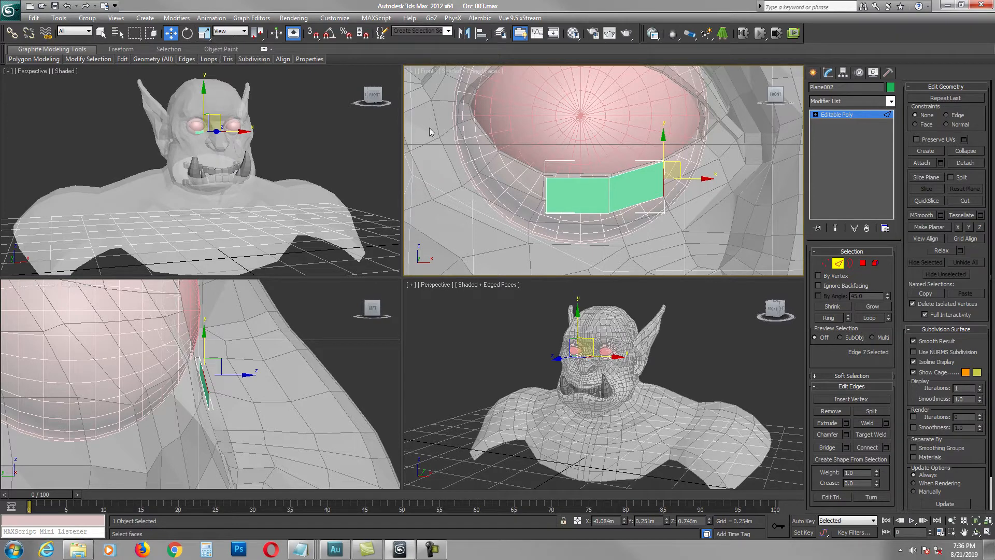
pyautogui.moveTo(662, 200)
pyautogui.mouseDown(button='middle')
pyautogui.moveTo(649, 200)
pyautogui.moveTo(658, 207)
pyautogui.mouseUp(button='middle')
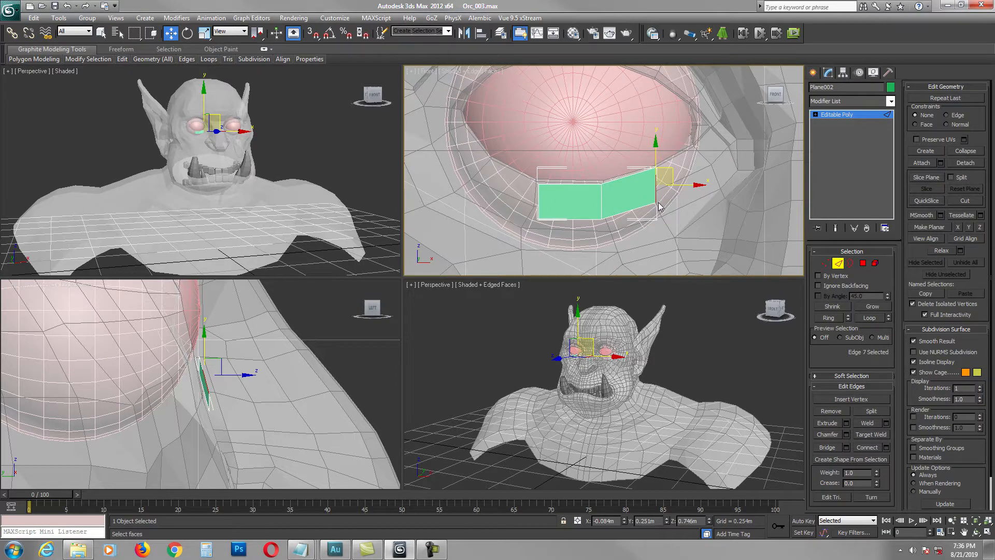
# Step: Rotate the strip's new end edge to follow the curve of the lower eyelid
pyautogui.press('e')
pyautogui.press('r')
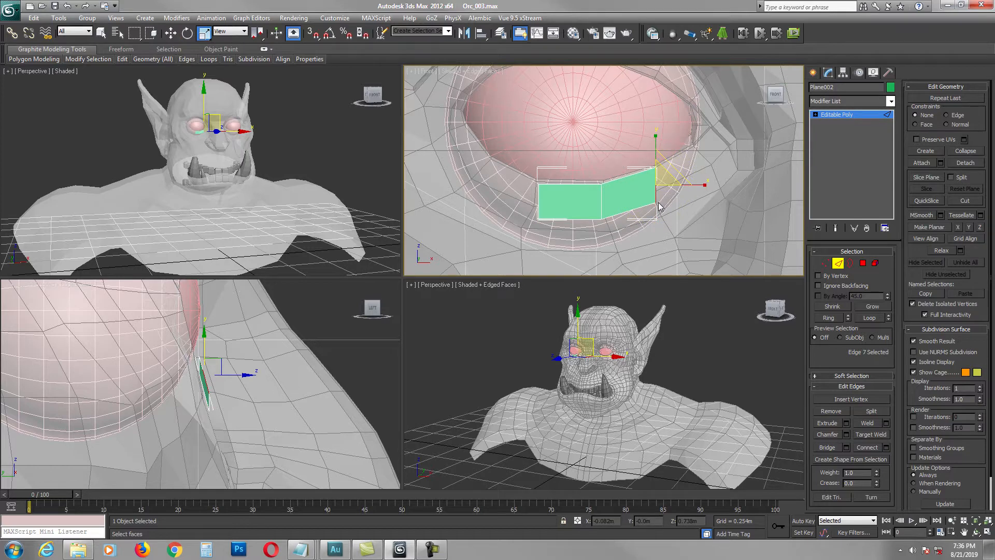
pyautogui.press('e')
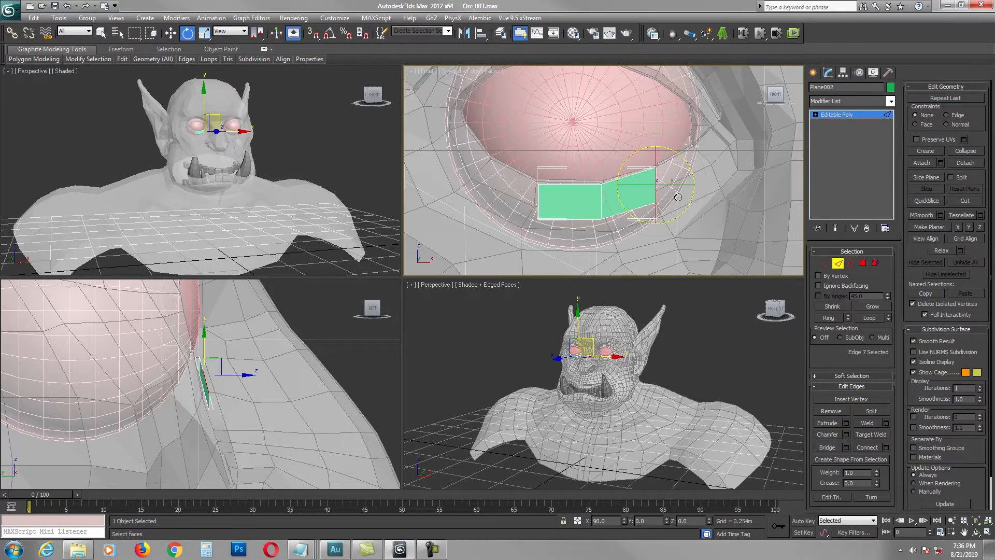
pyautogui.moveTo(690, 171); pyautogui.dragTo(675, 153)
pyautogui.press('w')
# Step: Adjust the end edge's depth so the second polygon follows the eyelid surface around the eyeball
pyautogui.rightClick(242, 388)
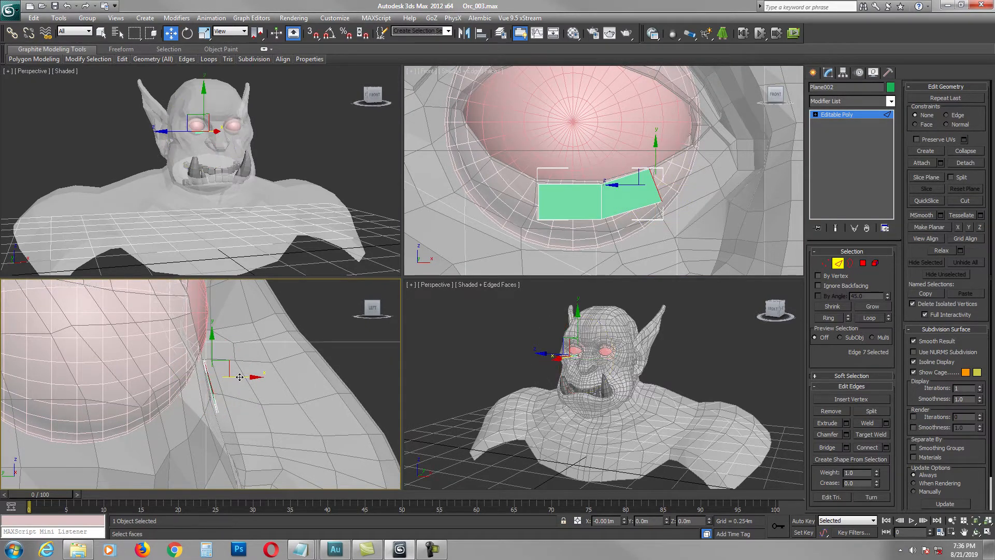
pyautogui.scroll(3, 596, 385)
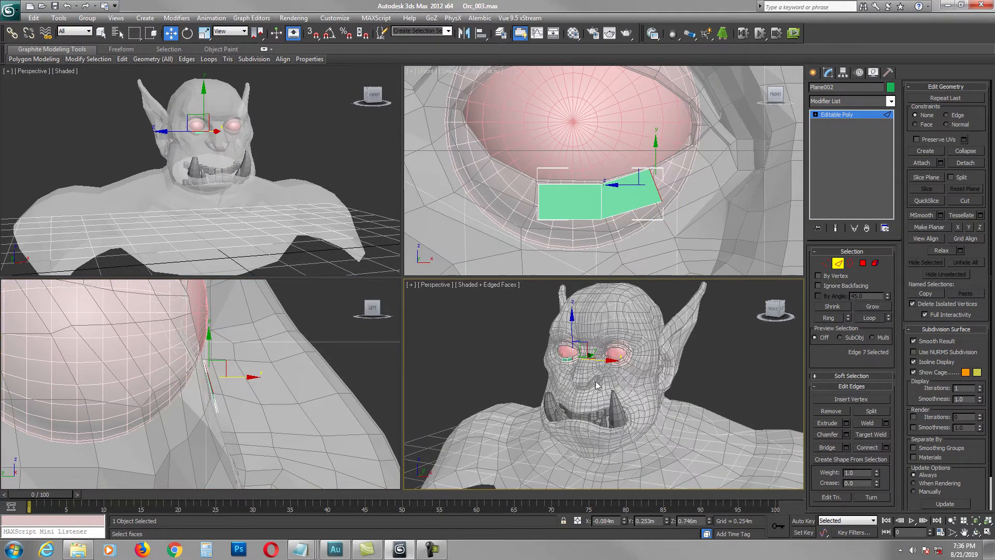
pyautogui.click(976, 520)
pyautogui.moveTo(616, 363); pyautogui.dragTo(648, 404, button='middle')
pyautogui.scroll(-8, 688, 367)
pyautogui.scroll(5, 688, 367)
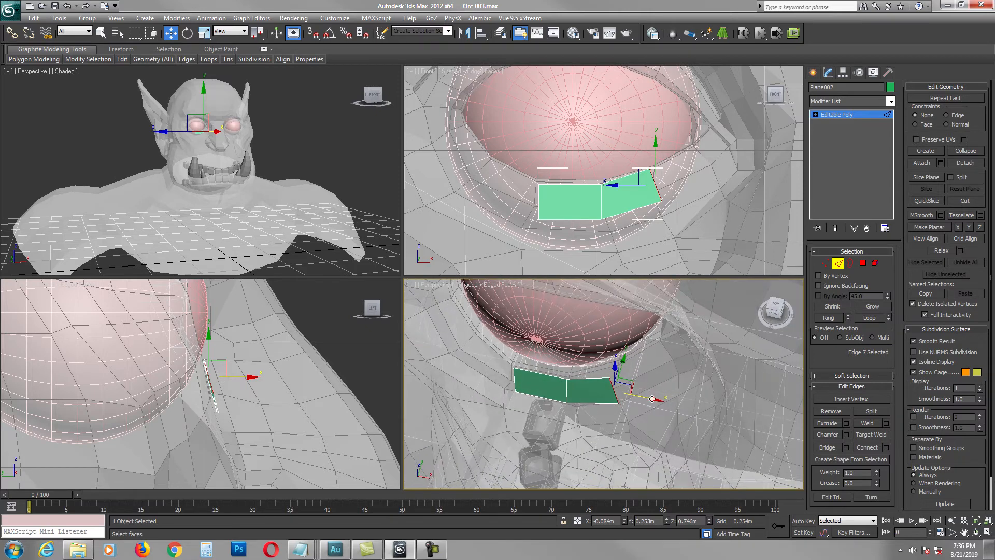
# Step: Extend the strip with a third polygon toward the eye's inner corner, then rotate and reposition its end edge
pyautogui.moveTo(668, 192); pyautogui.dragTo(673, 244, button='middle')
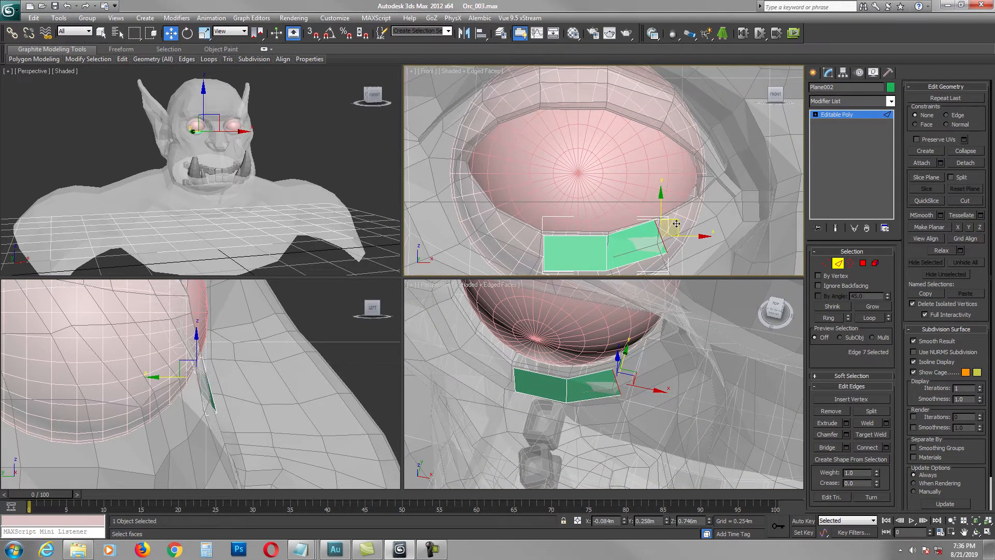
pyautogui.keyDown('shift'); pyautogui.moveTo(677, 222); pyautogui.dragTo(729, 209); pyautogui.keyUp('shift')
pyautogui.press('e')
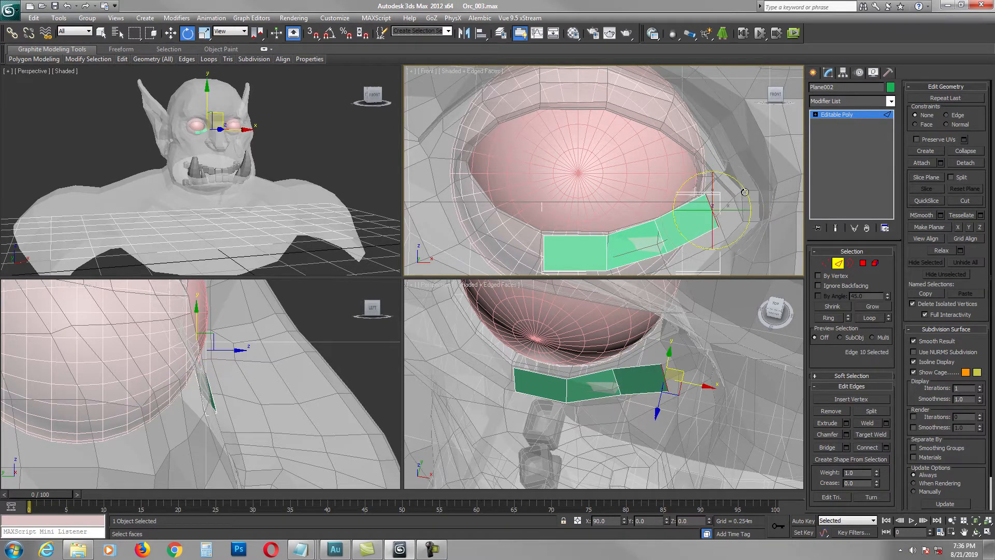
pyautogui.press('w')
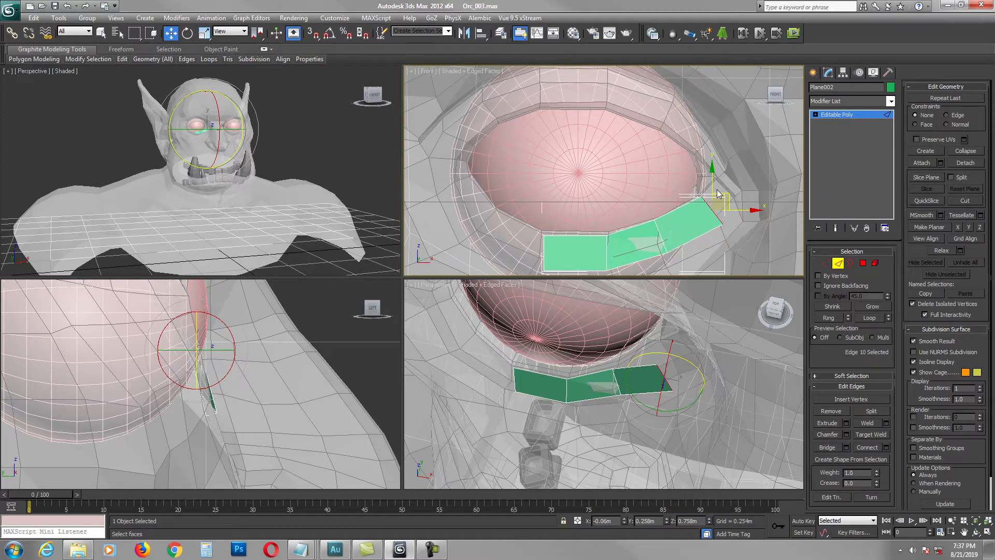
pyautogui.keyDown('alt'); pyautogui.moveTo(570, 376); pyautogui.dragTo(624, 384, button='middle'); pyautogui.keyUp('alt')
pyautogui.moveTo(664, 352); pyautogui.dragTo(672, 335)
# Step: Extend the strip with a short fourth polygon close to the eye's inner corner
pyautogui.moveTo(704, 174); pyautogui.dragTo(687, 194, button='middle')
pyautogui.keyDown('shift'); pyautogui.moveTo(709, 214); pyautogui.dragTo(728, 198); pyautogui.keyUp('shift')
pyautogui.keyDown('alt'); pyautogui.moveTo(661, 408); pyautogui.dragTo(707, 365, button='middle'); pyautogui.keyUp('alt')
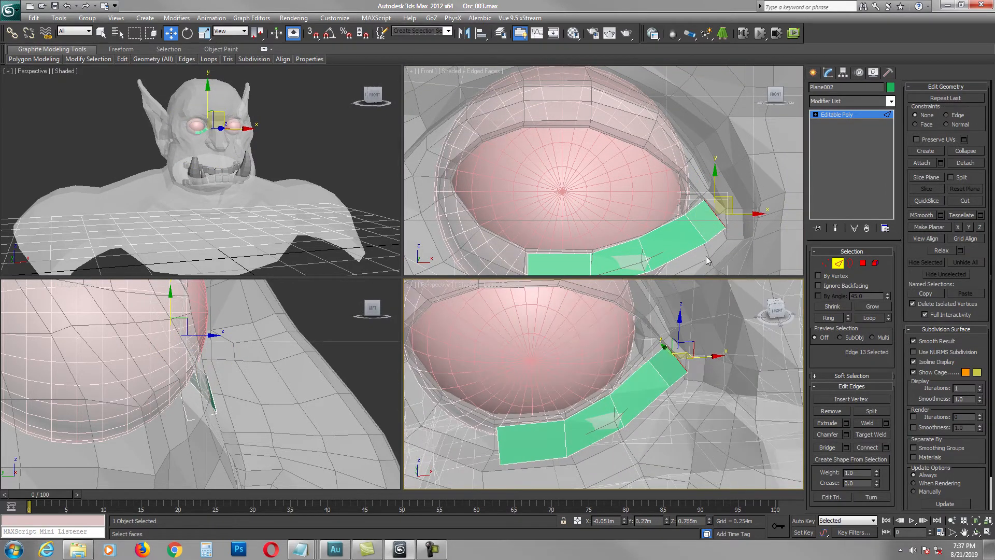
# Step: Extend a fifth polygon at the eye's inner corner and rotate its end edge to turn the strip upward
pyautogui.moveTo(708, 233); pyautogui.dragTo(684, 238, button='middle')
pyautogui.keyDown('shift'); pyautogui.moveTo(705, 206); pyautogui.dragTo(709, 201); pyautogui.keyUp('shift')
pyautogui.press('e')
pyautogui.moveTo(682, 171); pyautogui.dragTo(640, 214)
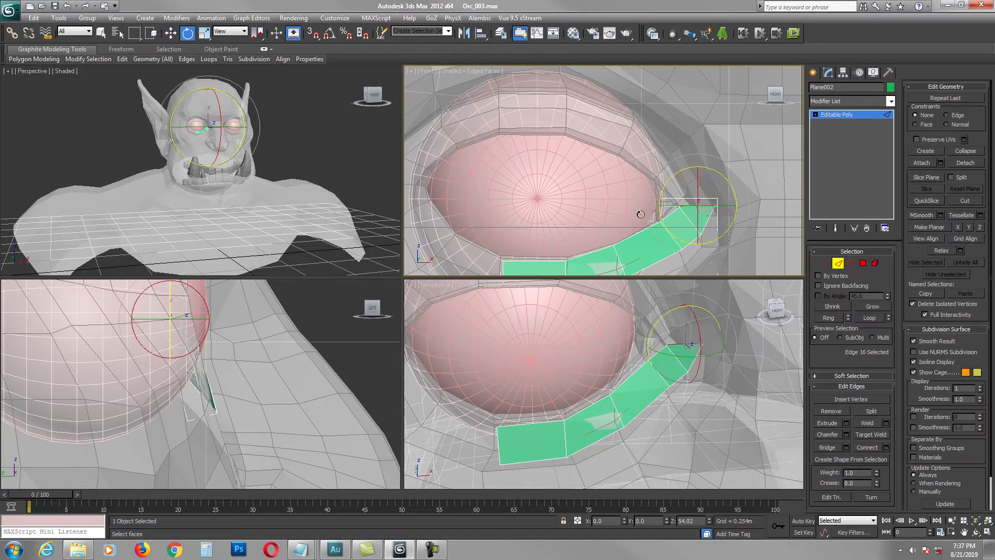
# Step: Extend the strip with a sixth polygon that turns around the eye's inner corner toward the upper eyelid, then adjust its end edge
pyautogui.press('w')
pyautogui.moveTo(697, 181); pyautogui.dragTo(634, 198)
pyautogui.press('e')
pyautogui.press('w')
pyautogui.moveTo(661, 194); pyautogui.dragTo(683, 201, button='middle')
pyautogui.moveTo(709, 166); pyautogui.dragTo(700, 160)
pyautogui.keyDown('alt'); pyautogui.moveTo(513, 332); pyautogui.dragTo(661, 365, button='middle'); pyautogui.keyUp('alt')
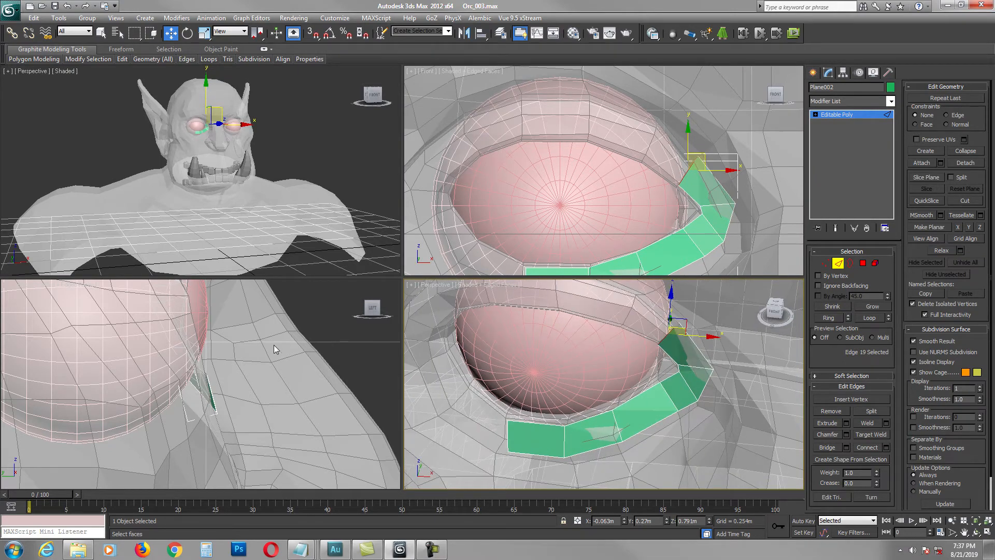
# Step: Extend a seventh polygon from the inner corner onto the upper eyelid
pyautogui.moveTo(274, 344); pyautogui.dragTo(275, 410, button='middle')
pyautogui.scroll(-3, 548, 390)
pyautogui.moveTo(681, 365); pyautogui.dragTo(683, 385, button='middle')
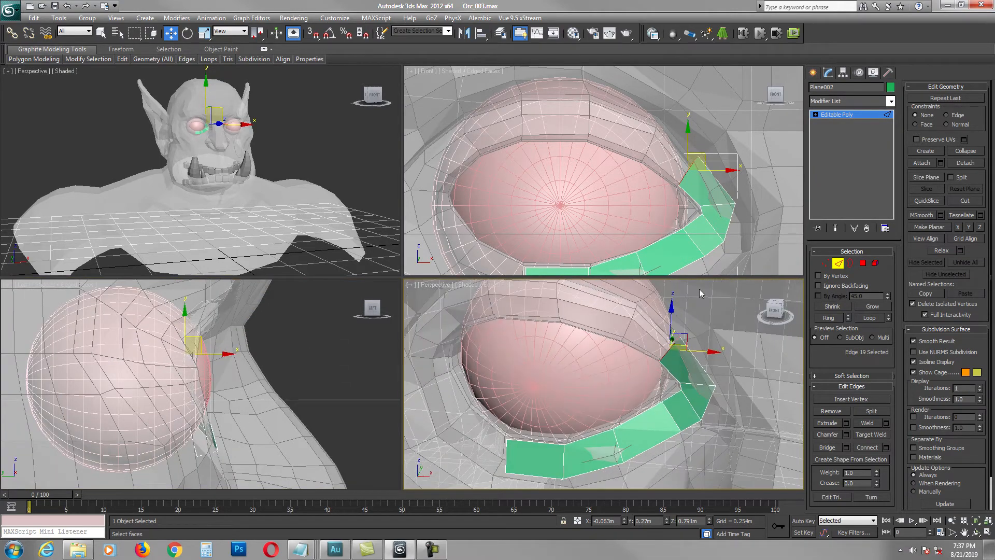
pyautogui.moveTo(706, 152); pyautogui.dragTo(717, 154, button='middle')
pyautogui.keyDown('alt'); pyautogui.moveTo(635, 367); pyautogui.dragTo(667, 363, button='middle'); pyautogui.keyUp('alt')
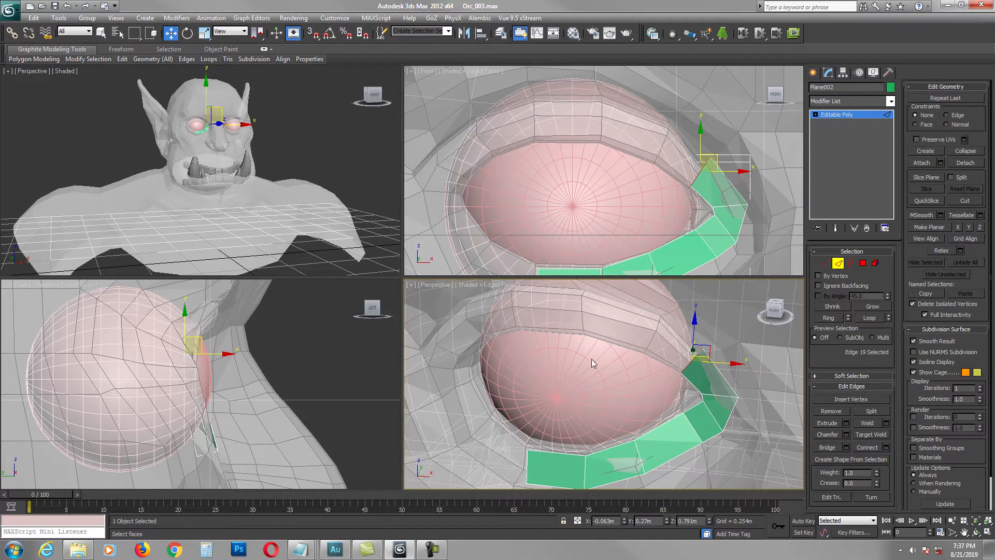
pyautogui.moveTo(711, 189)
pyautogui.mouseDown(button='middle')
pyautogui.moveTo(721, 198)
pyautogui.moveTo(710, 178)
pyautogui.mouseUp(button='middle')
pyautogui.keyDown('shift'); pyautogui.moveTo(735, 161); pyautogui.dragTo(686, 143); pyautogui.keyUp('shift')
pyautogui.press('r')
pyautogui.press('w')
pyautogui.keyDown('alt'); pyautogui.moveTo(674, 363); pyautogui.dragTo(713, 332, button='middle'); pyautogui.keyUp('alt')
# Step: Extend an eighth polygon along the upper eyelid, then rotate its end edge and adjust its depth to the eyelid surface
pyautogui.moveTo(693, 204); pyautogui.dragTo(698, 217, button='middle')
pyautogui.keyDown('shift'); pyautogui.moveTo(706, 155); pyautogui.dragTo(650, 143); pyautogui.keyUp('shift')
pyautogui.press('e')
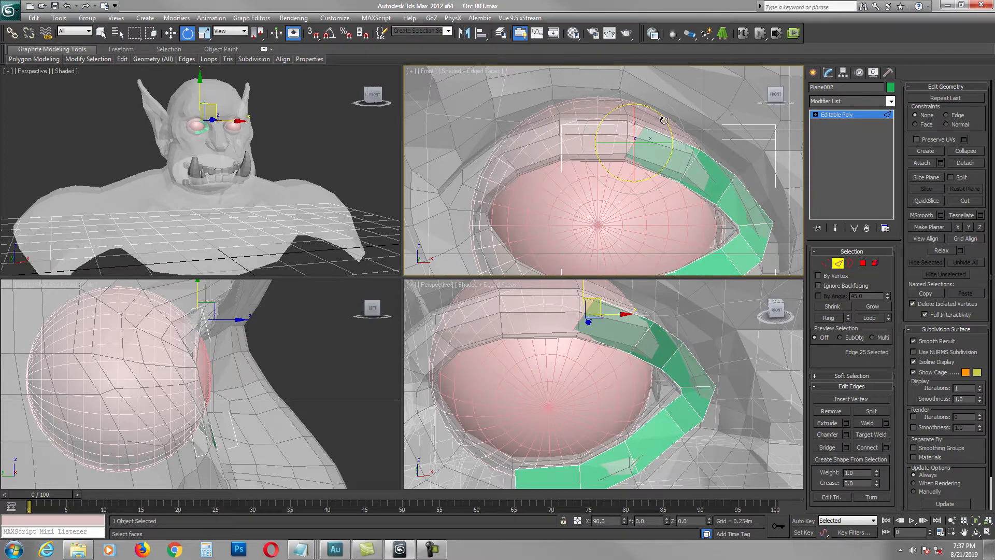
pyautogui.press('r')
pyautogui.keyDown('alt'); pyautogui.moveTo(622, 361); pyautogui.dragTo(597, 359, button='middle'); pyautogui.keyUp('alt')
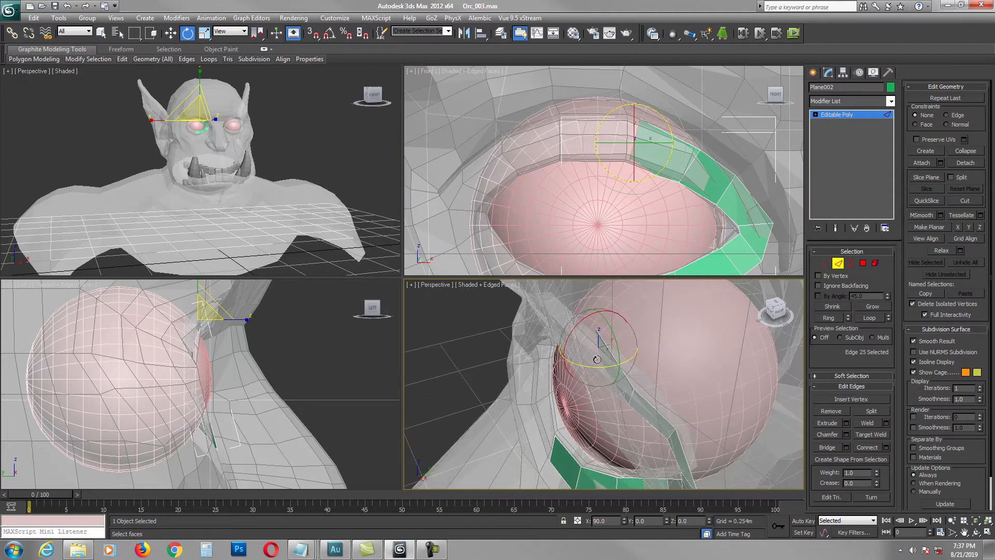
pyautogui.press('w')
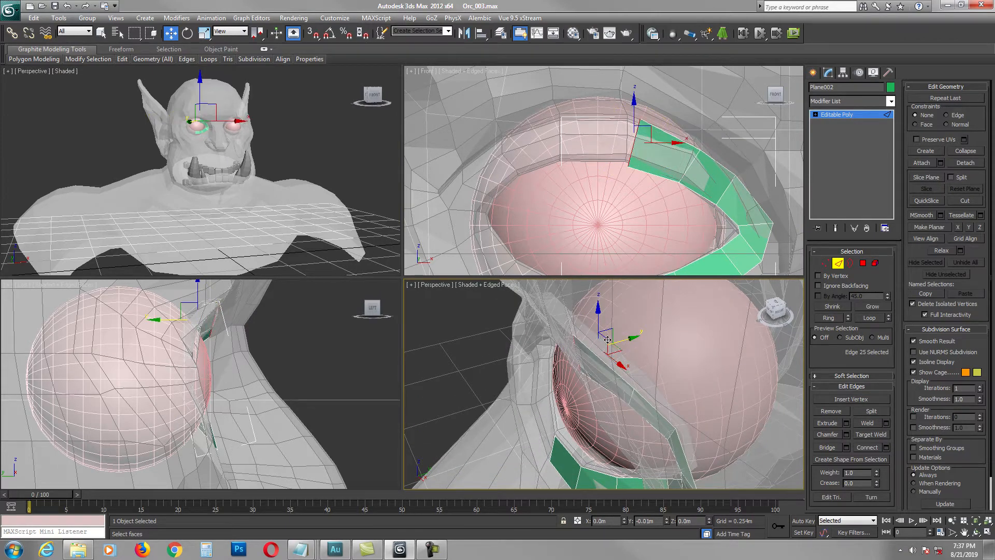
# Step: Extend a ninth polygon across the middle of the upper eyelid and straighten its end edge
pyautogui.moveTo(699, 175); pyautogui.dragTo(727, 180, button='middle')
pyautogui.keyDown('alt'); pyautogui.moveTo(610, 381); pyautogui.dragTo(652, 332, button='middle'); pyautogui.keyUp('alt')
pyautogui.scroll(-6, 651, 332)
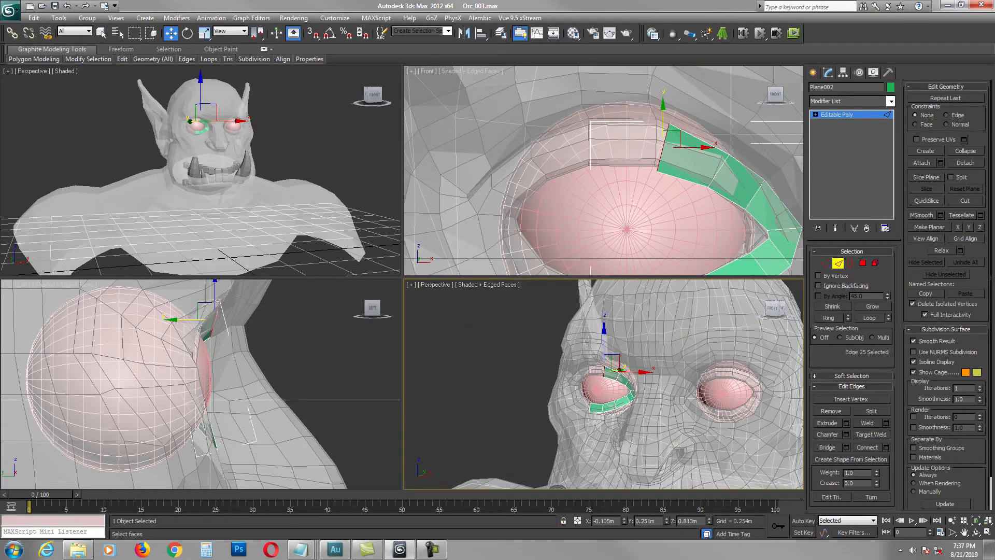
pyautogui.scroll(4, 652, 332)
pyautogui.moveTo(683, 179); pyautogui.dragTo(682, 192, button='middle')
pyautogui.moveTo(677, 144); pyautogui.dragTo(555, 137)
pyautogui.press('e')
pyautogui.press('w')
# Step: Extend a tenth polygon down toward the eye's outer corner, then rotate its end edge and push it back in depth
pyautogui.moveTo(603, 147); pyautogui.dragTo(619, 141, button='middle')
pyautogui.moveTo(620, 144); pyautogui.dragTo(501, 198)
pyautogui.press('e')
pyautogui.press('r')
pyautogui.moveTo(545, 162); pyautogui.dragTo(544, 185)
pyautogui.press('w')
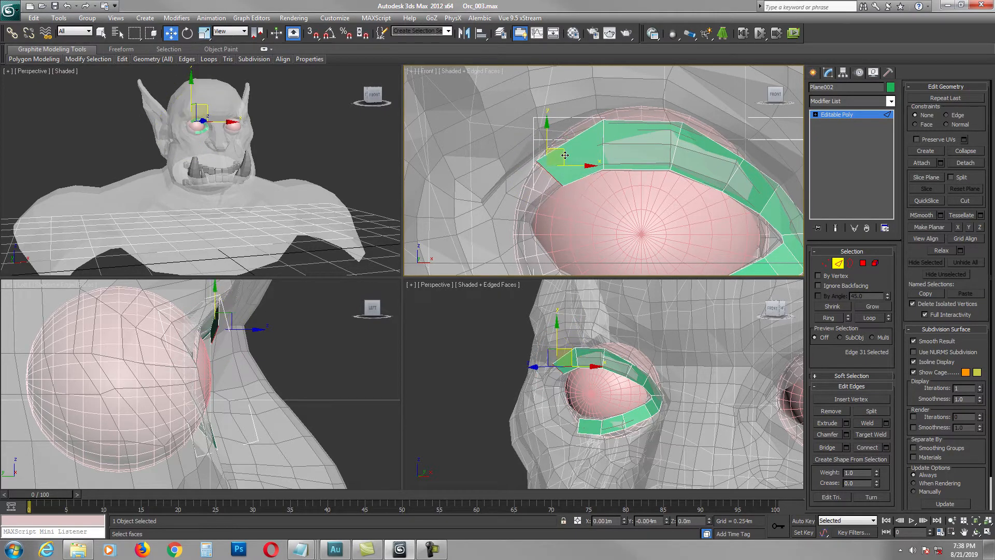
pyautogui.keyDown('alt'); pyautogui.moveTo(601, 369); pyautogui.dragTo(531, 374, button='middle'); pyautogui.keyUp('alt')
pyautogui.moveTo(531, 365); pyautogui.dragTo(522, 364)
# Step: Continue extending the strip down around the eye's outer corner, rotating its end edge and fitting its depth to the head surface
pyautogui.moveTo(553, 231); pyautogui.dragTo(572, 182, button='middle')
pyautogui.keyDown('shift'); pyautogui.moveTo(583, 120); pyautogui.dragTo(557, 136); pyautogui.keyUp('shift')
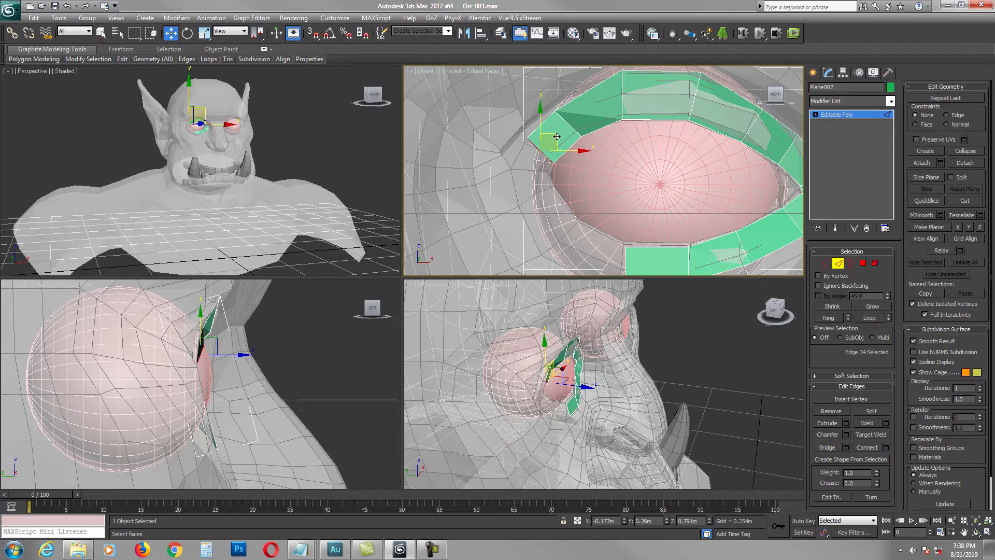
pyautogui.press('e')
pyautogui.press('w')
pyautogui.moveTo(548, 175); pyautogui.dragTo(557, 166, button='middle')
pyautogui.moveTo(565, 129); pyautogui.dragTo(566, 133)
pyautogui.keyDown('alt'); pyautogui.moveTo(556, 391); pyautogui.dragTo(572, 397, button='middle'); pyautogui.keyUp('alt')
pyautogui.moveTo(538, 380); pyautogui.dragTo(532, 380)
# Step: Extend another polygon from the outer corner down onto the lower eyelid and rotate its end edge
pyautogui.moveTo(581, 198); pyautogui.dragTo(579, 170, button='middle')
pyautogui.scroll(-2, 579, 170)
pyautogui.keyDown('shift'); pyautogui.moveTo(578, 121); pyautogui.dragTo(598, 179); pyautogui.keyUp('shift')
pyautogui.press('e')
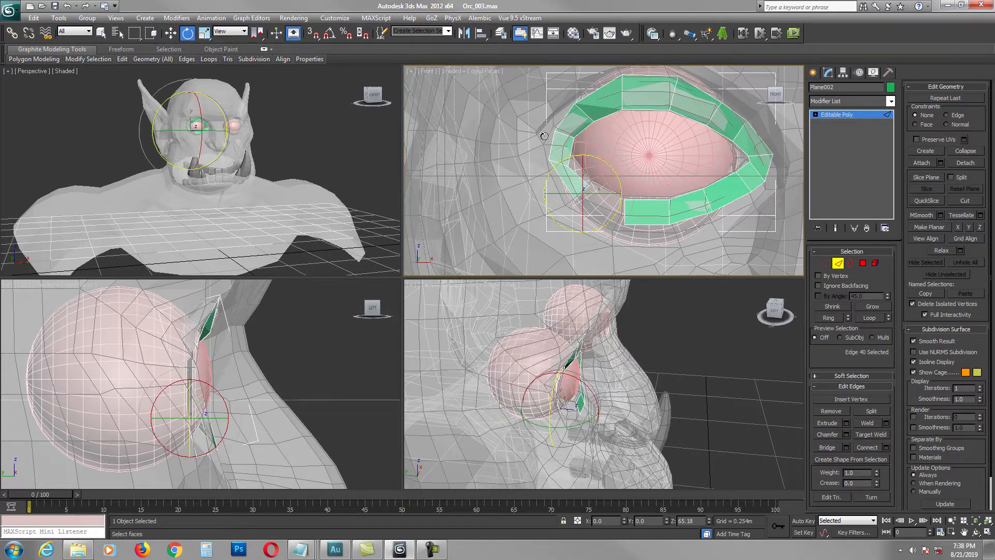
# Step: Extend a last polygon along the lower eyelid toward the first polygon and bring its end edge forward in depth
pyautogui.press('w')
pyautogui.keyDown('shift'); pyautogui.moveTo(601, 189); pyautogui.dragTo(623, 189); pyautogui.keyUp('shift')
pyautogui.press('r')
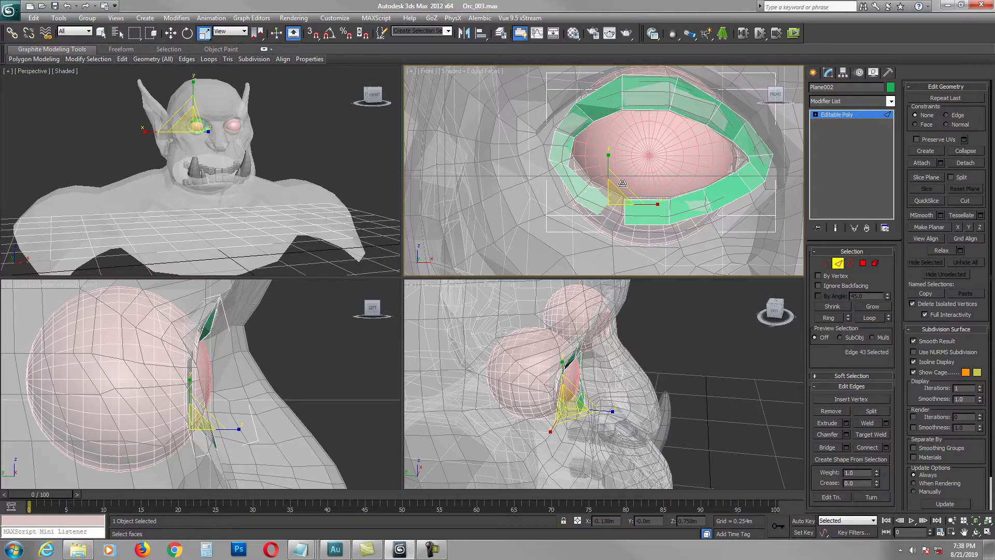
pyautogui.press('w')
pyautogui.scroll(8, 565, 381)
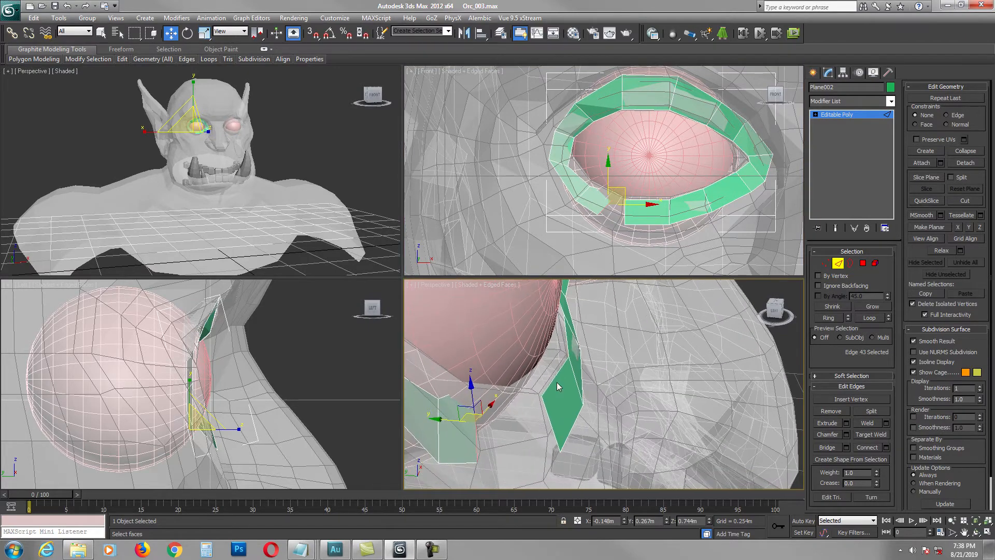
pyautogui.scroll(-5, 558, 386)
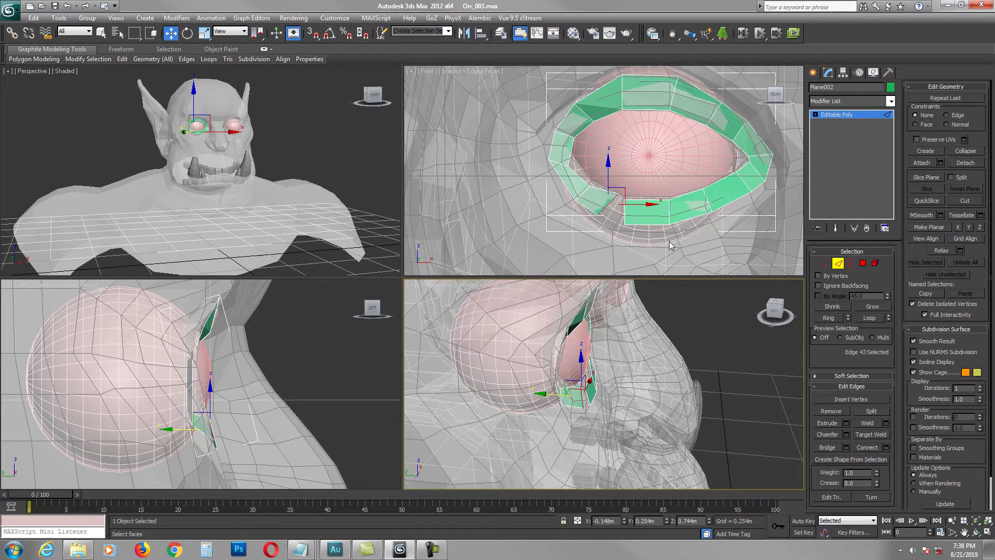
# Step: Fine-tune the end edge's position on the lower eyelid, leaving an even gap to the strip's first polygon
pyautogui.keyDown('alt'); pyautogui.moveTo(631, 331); pyautogui.dragTo(539, 335, button='middle'); pyautogui.keyUp('alt')
pyautogui.scroll(6, 539, 336)
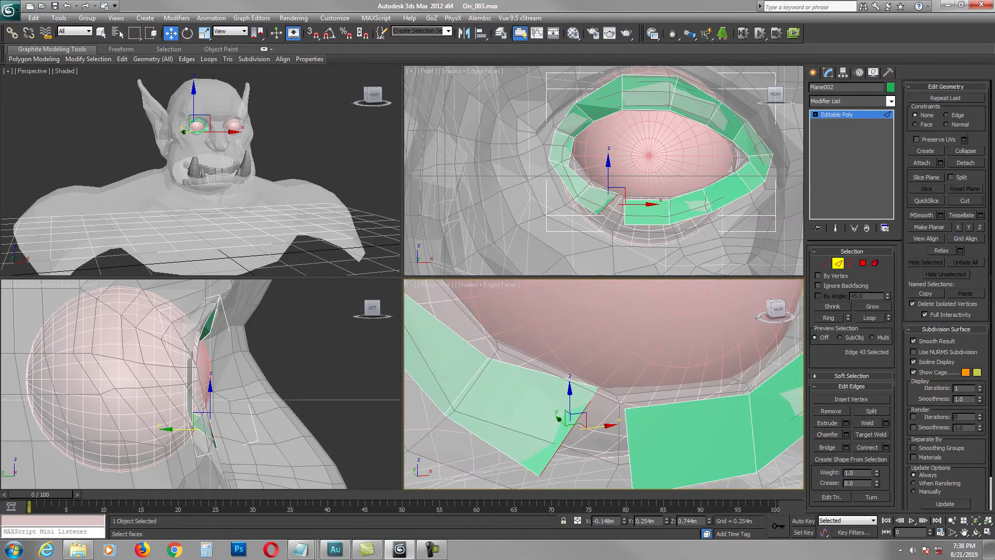
pyautogui.scroll(-5, 538, 336)
pyautogui.moveTo(629, 212); pyautogui.dragTo(636, 209, button='middle')
pyautogui.moveTo(626, 192); pyautogui.dragTo(622, 194)
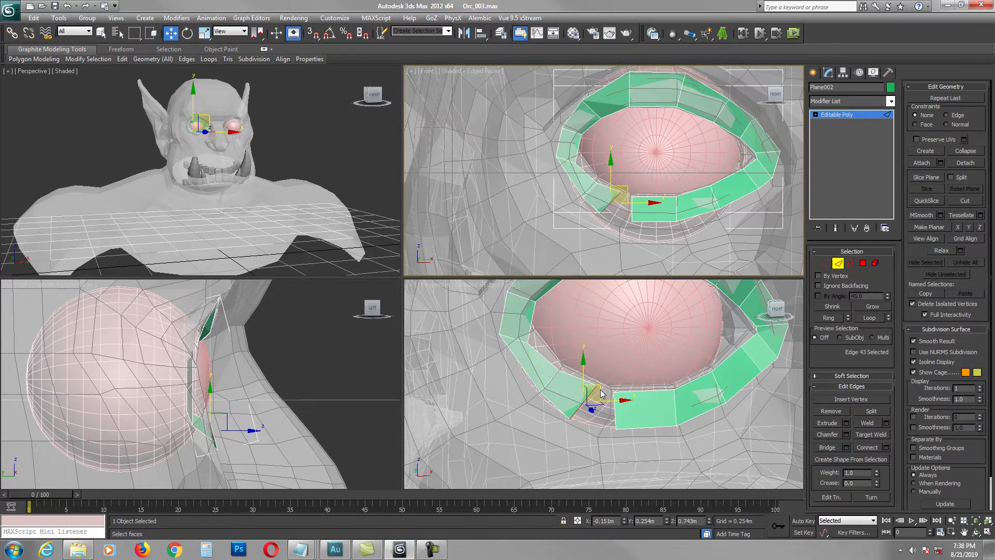
pyautogui.moveTo(602, 387); pyautogui.dragTo(603, 382, button='middle')
pyautogui.moveTo(631, 197); pyautogui.dragTo(633, 191, button='middle')
pyautogui.moveTo(629, 183); pyautogui.dragTo(621, 181)
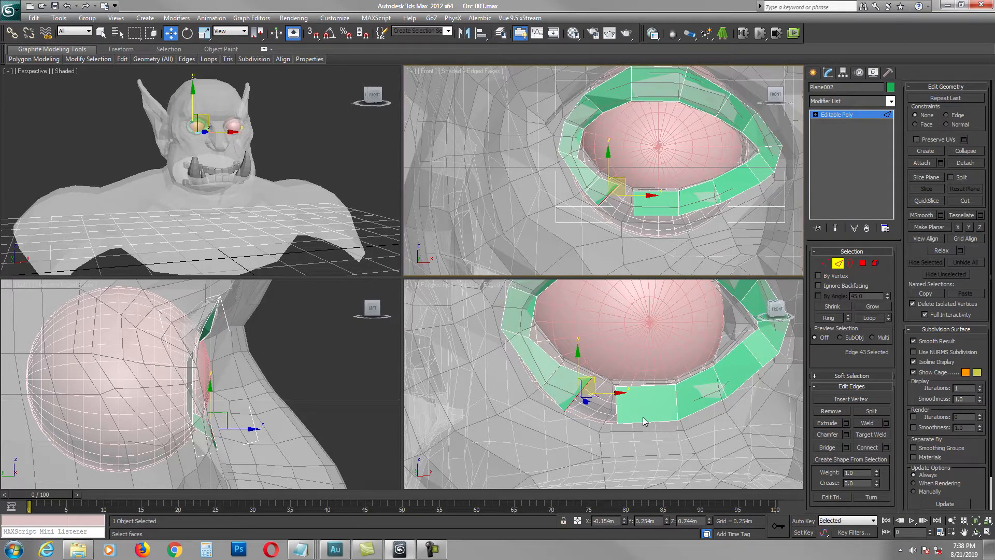
# Step: Bridge the strip's end edge to the open edge of the first polygon, closing the ring around the eye
pyautogui.click(832, 448)
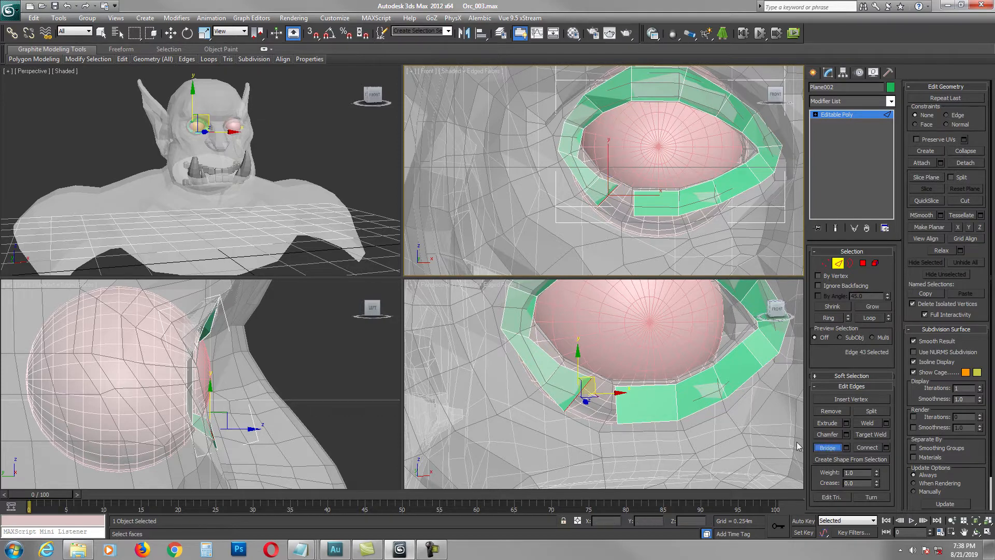
pyautogui.click(615, 407)
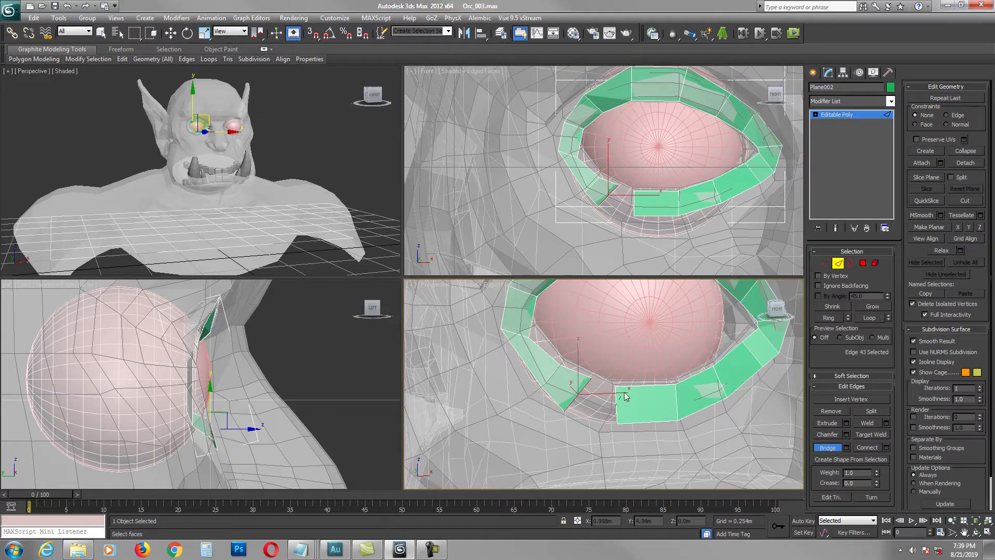
pyautogui.press('w')
pyautogui.click(826, 449)
pyautogui.click(614, 401)
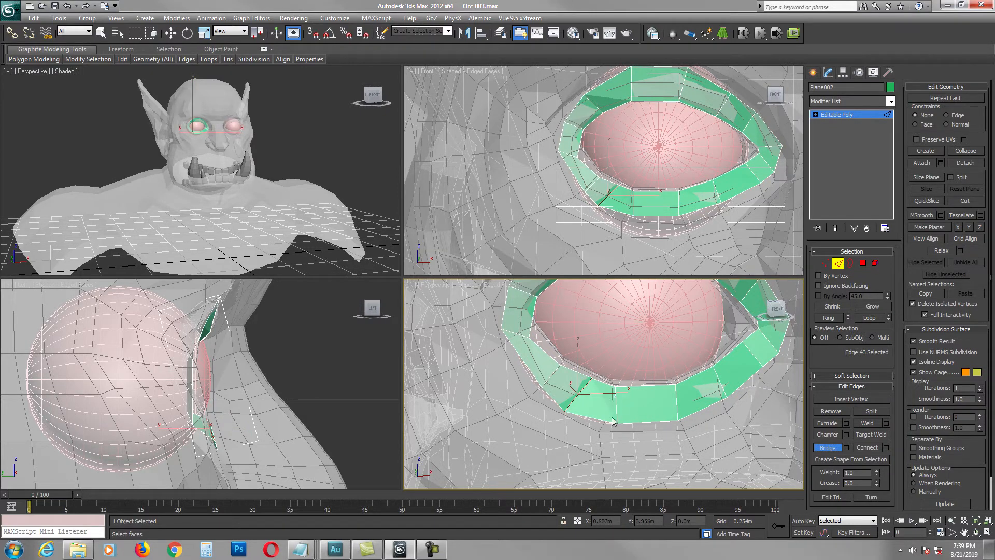
pyautogui.press('w')
pyautogui.moveTo(609, 418); pyautogui.dragTo(615, 404, button='middle')
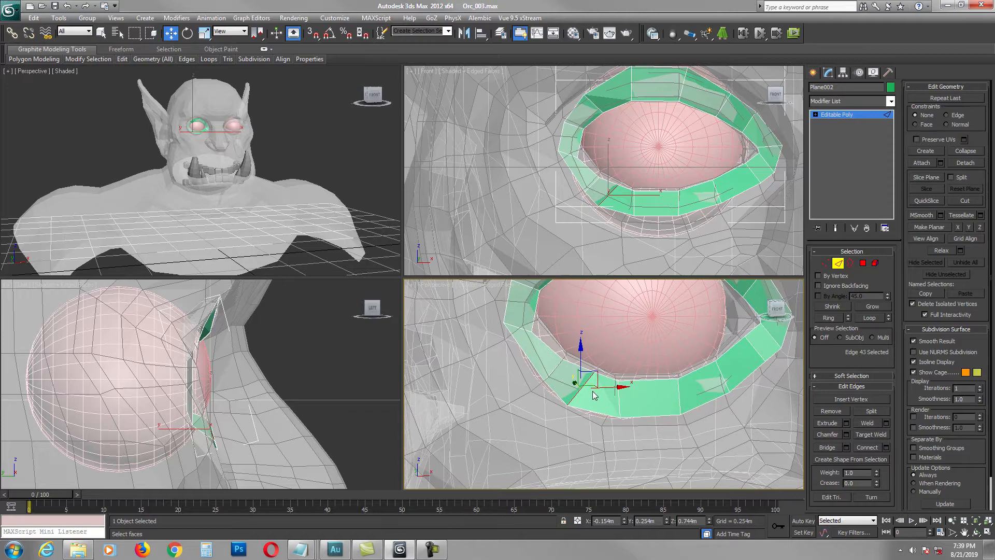
pyautogui.moveTo(593, 395); pyautogui.dragTo(594, 402, button='middle')
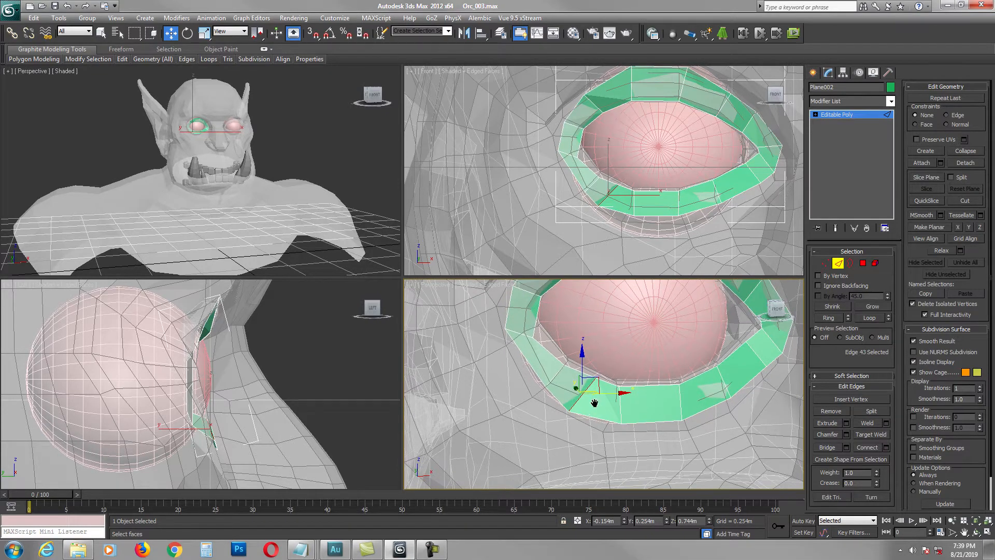
# Step: Check the closed eye ring, return to edge editing, and enable Ignore Backfacing for the selection
pyautogui.press('2')
pyautogui.scroll(-3, 610, 348)
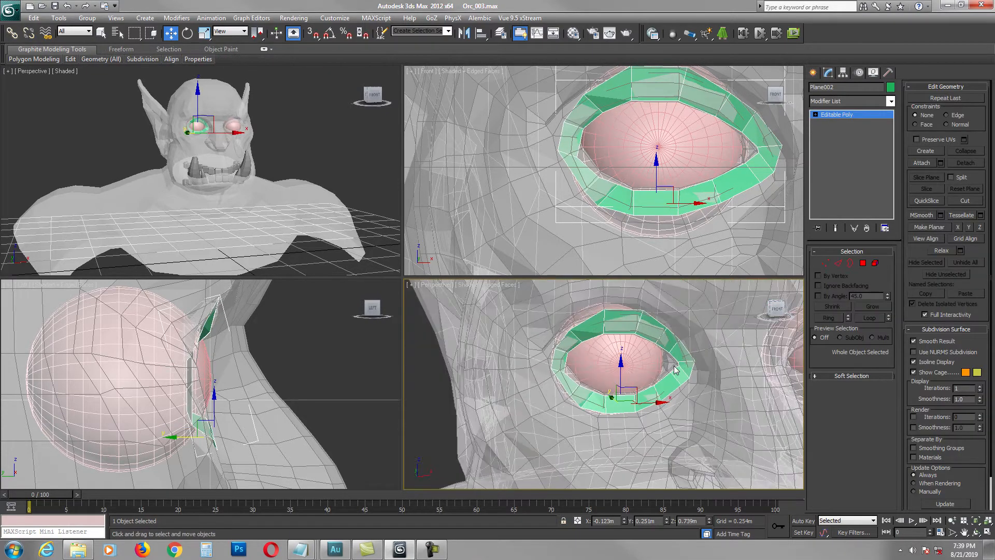
pyautogui.scroll(-10, 670, 371)
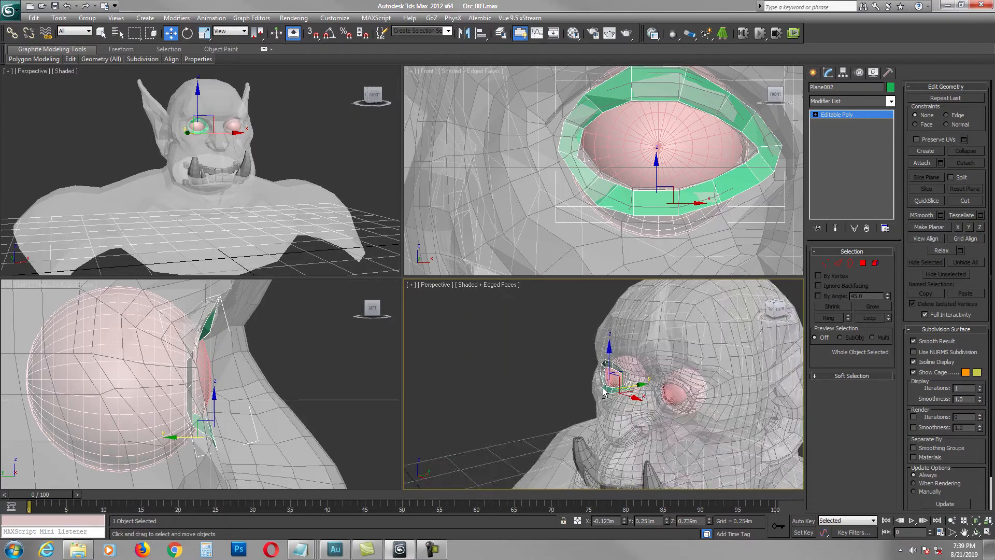
pyautogui.scroll(8, 618, 381)
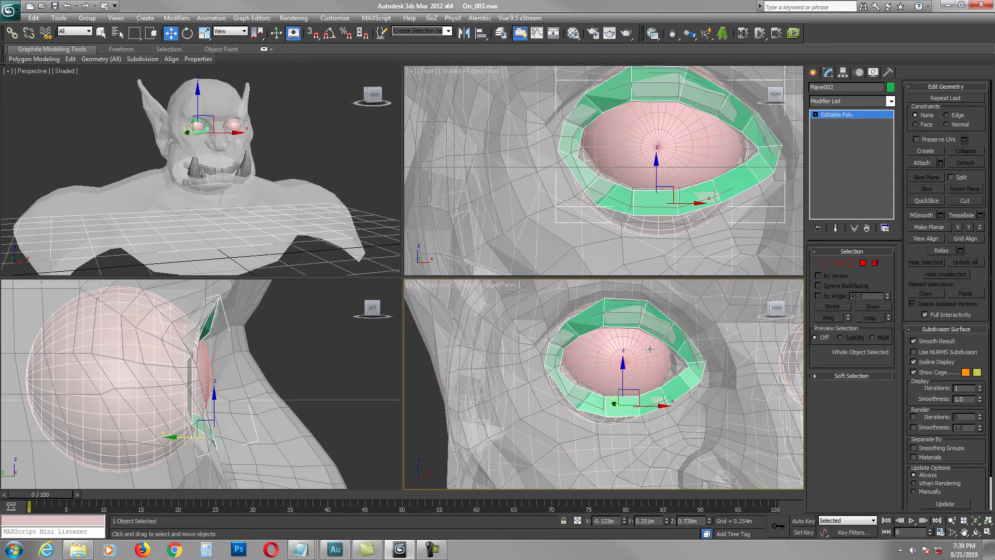
pyautogui.moveTo(661, 365); pyautogui.dragTo(648, 353, button='middle')
pyautogui.press('2')
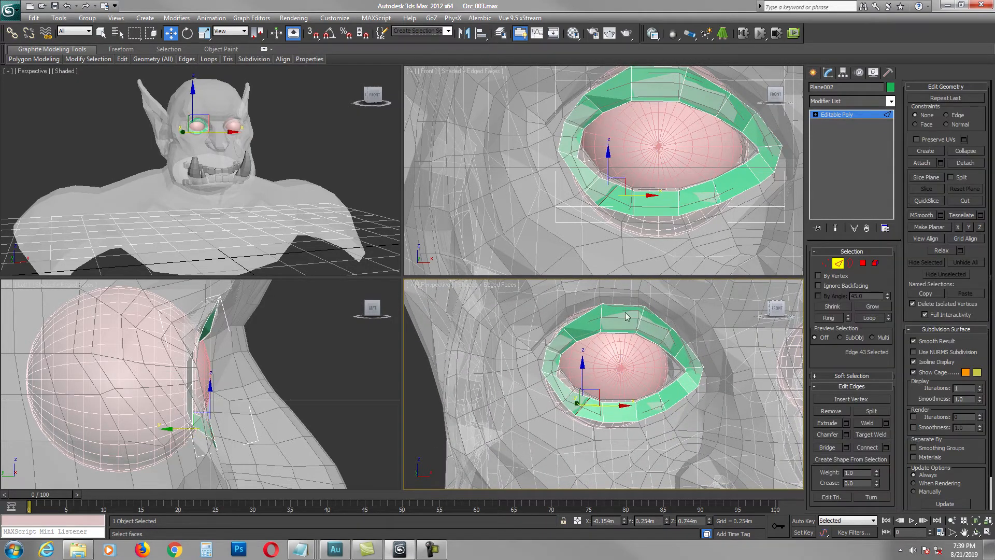
pyautogui.click(623, 307)
pyautogui.click(819, 287)
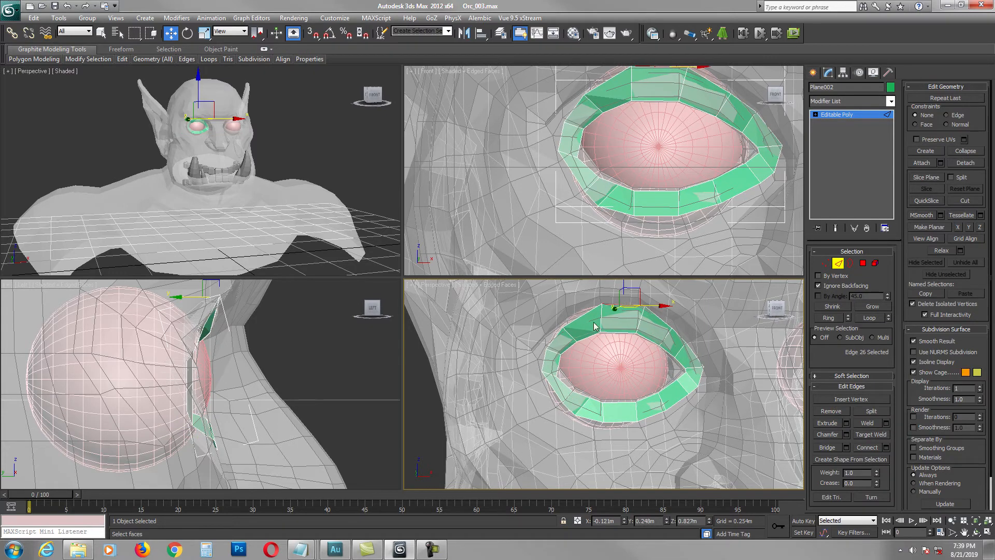
# Step: Select the complete outer edge loop of the eye ring
pyautogui.keyDown('ctrl'); pyautogui.click(580, 318); pyautogui.keyUp('ctrl')
pyautogui.doubleClick(659, 317)
pyautogui.click(699, 326)
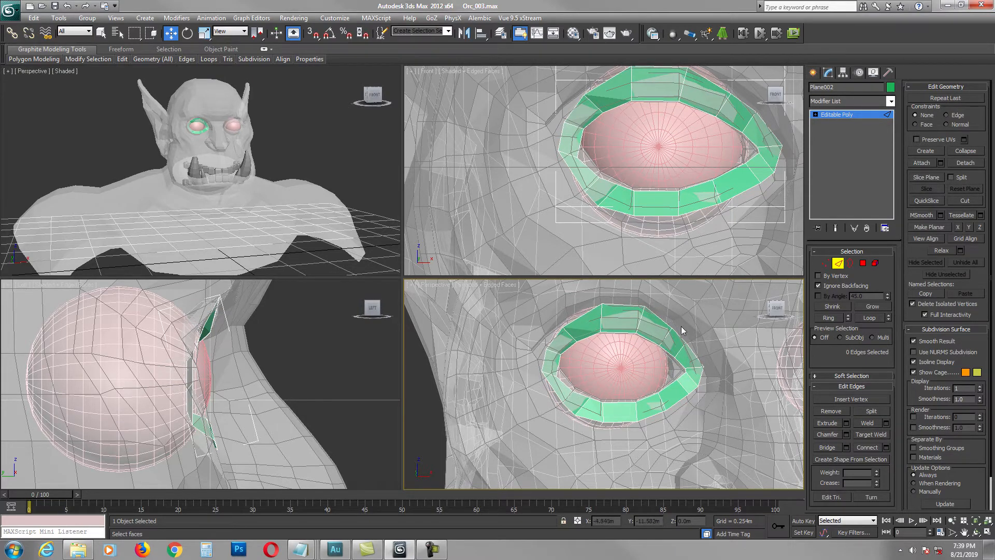
pyautogui.click(612, 304)
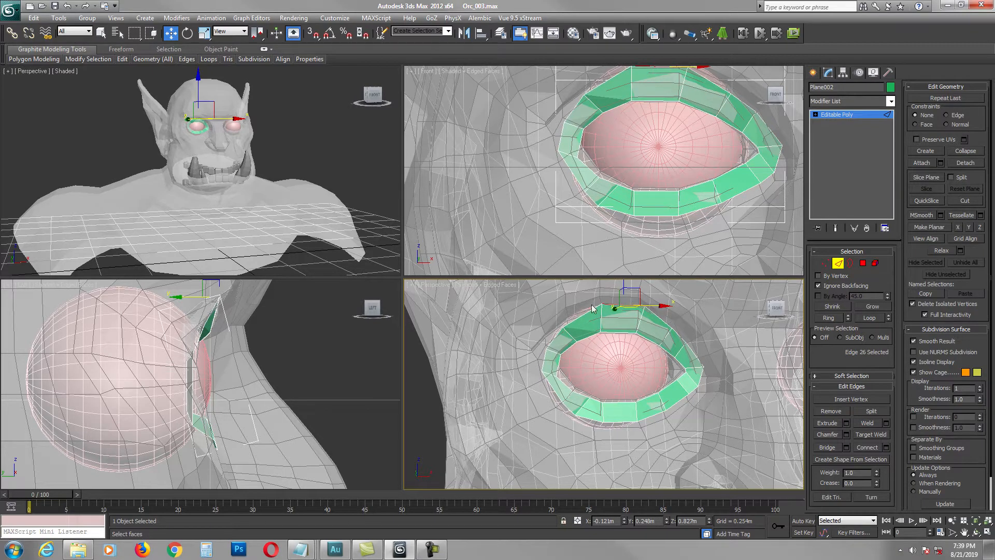
pyautogui.doubleClick(663, 320)
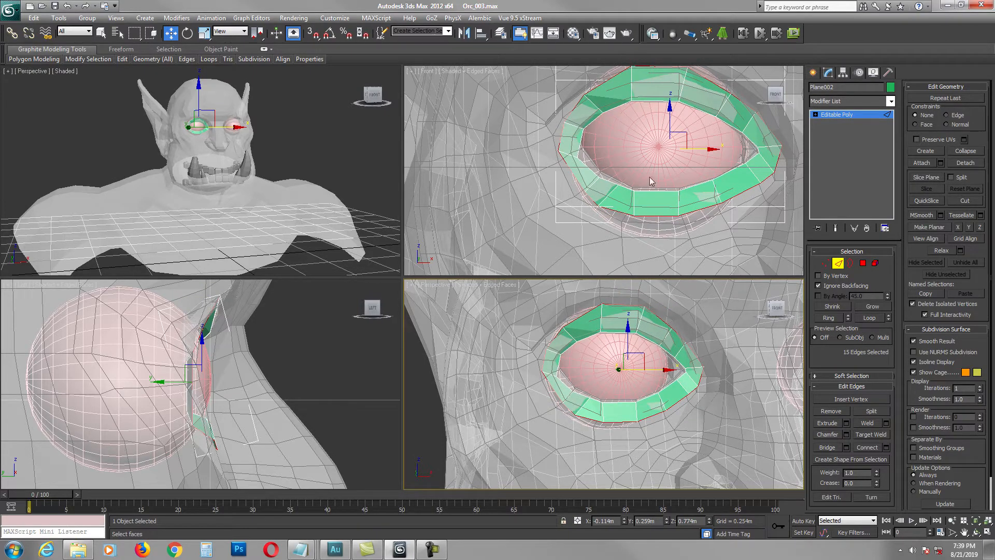
# Step: Extrude the outer edge loop outward by scaling a copy of it, adding a second ring of polygons around the eye
pyautogui.moveTo(652, 181); pyautogui.dragTo(619, 199, button='middle')
pyautogui.scroll(-3, 610, 369)
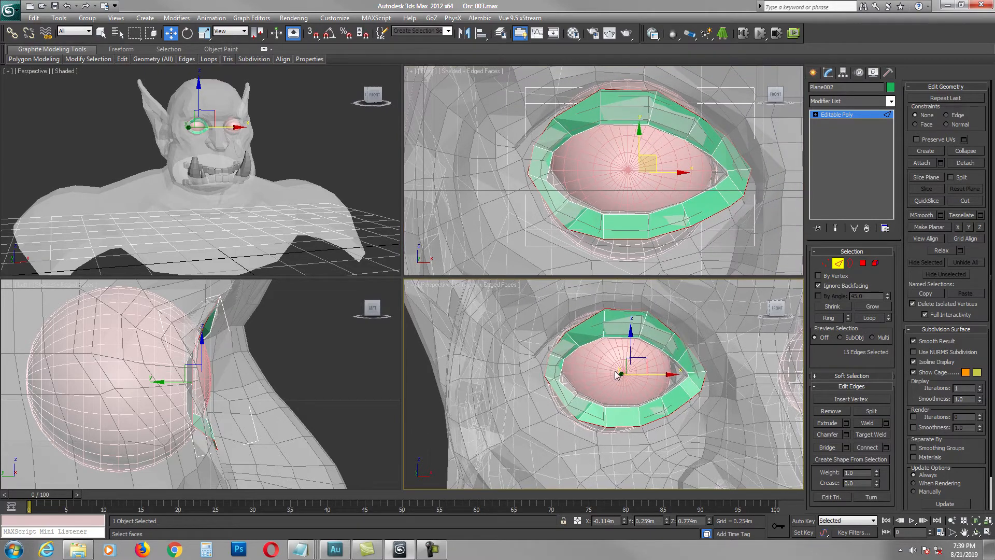
pyautogui.moveTo(615, 368); pyautogui.dragTo(622, 359, button='middle')
pyautogui.press('r')
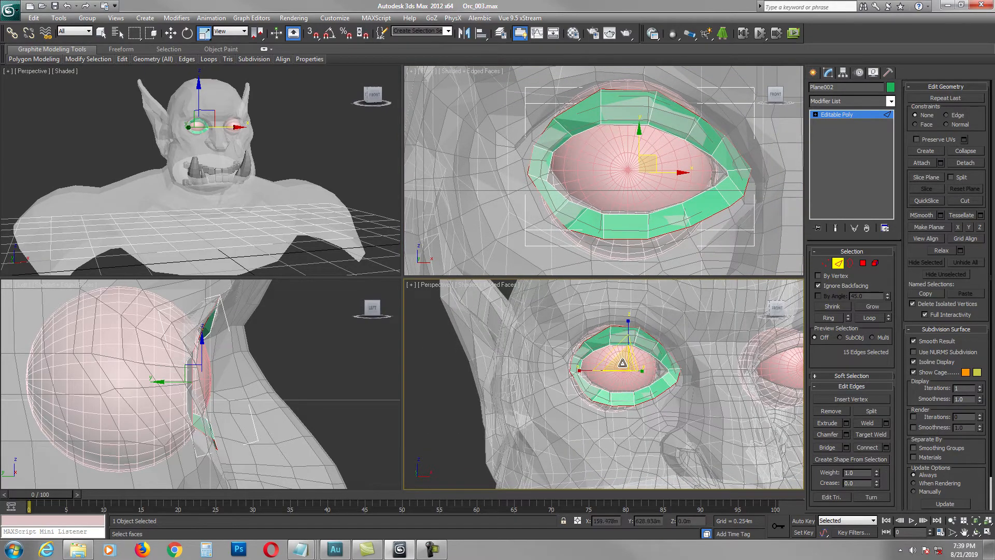
pyautogui.keyDown('alt'); pyautogui.moveTo(630, 366); pyautogui.dragTo(626, 365, button='middle'); pyautogui.keyUp('alt')
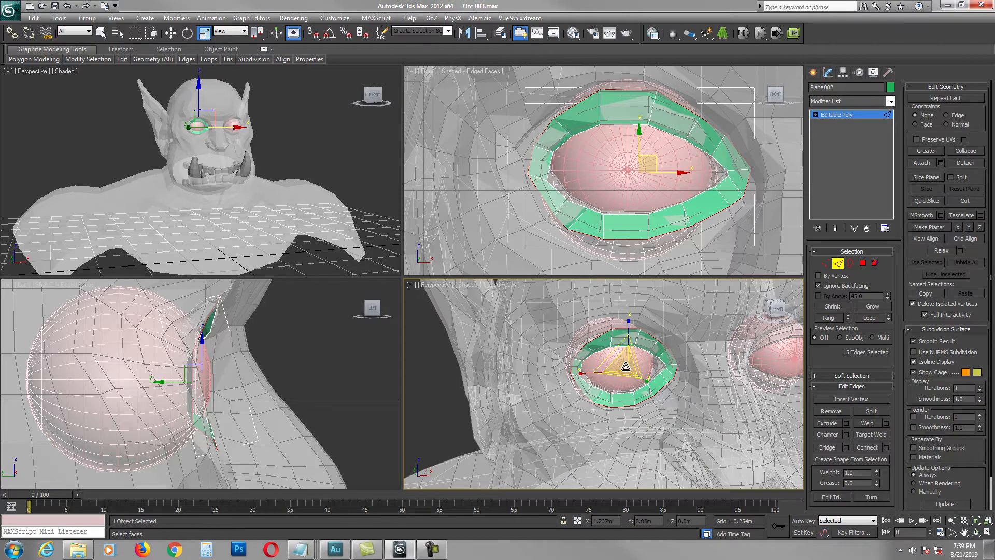
pyautogui.moveTo(625, 366); pyautogui.dragTo(646, 336)
# Step: Move the new outer edge loop in depth to follow the head surface around the eye
pyautogui.press('w')
pyautogui.moveTo(647, 202); pyautogui.dragTo(646, 206, button='middle')
pyautogui.scroll(-2, 646, 207)
pyautogui.keyDown('alt'); pyautogui.moveTo(623, 374); pyautogui.dragTo(607, 357, button='middle'); pyautogui.keyUp('alt')
pyautogui.moveTo(608, 356); pyautogui.dragTo(616, 361)
# Step: Rotate the outer edge loop and shift it to match the slope of the face around the eye
pyautogui.keyDown('alt'); pyautogui.moveTo(665, 361); pyautogui.dragTo(655, 389, button='middle'); pyautogui.keyUp('alt')
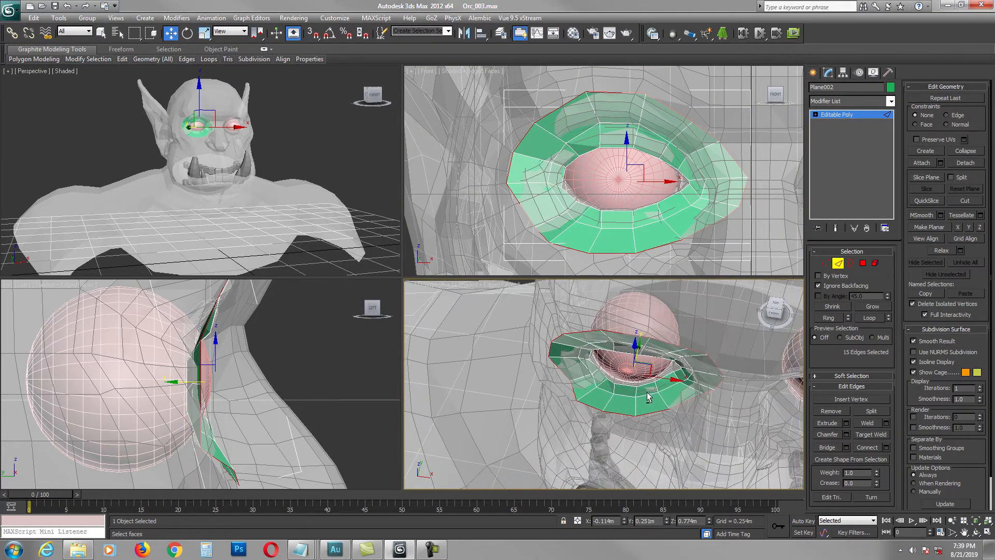
pyautogui.press('e')
pyautogui.moveTo(656, 401); pyautogui.dragTo(644, 402)
pyautogui.press('w')
pyautogui.keyDown('alt'); pyautogui.moveTo(648, 396); pyautogui.dragTo(615, 330, button='middle'); pyautogui.keyUp('alt')
pyautogui.moveTo(656, 371); pyautogui.dragTo(649, 373)
# Step: Leave edge editing and examine the two-ring eye mesh against the whole head
pyautogui.moveTo(646, 372)
pyautogui.keyDown('alt'); pyautogui.mouseDown(button='middle')
pyautogui.moveTo(680, 351)
pyautogui.moveTo(654, 375)
pyautogui.mouseUp(button='middle'); pyautogui.keyUp('alt')
pyautogui.scroll(-3, 673, 358)
pyautogui.click(838, 264)
pyautogui.scroll(-4, 616, 186)
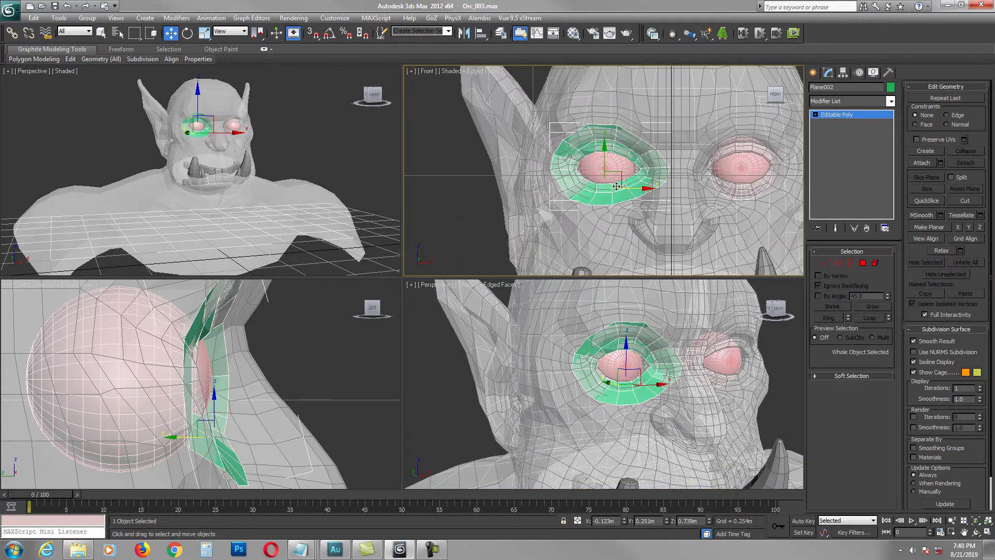
pyautogui.moveTo(622, 193); pyautogui.dragTo(623, 188, button='middle')
pyautogui.scroll(-6, 623, 189)
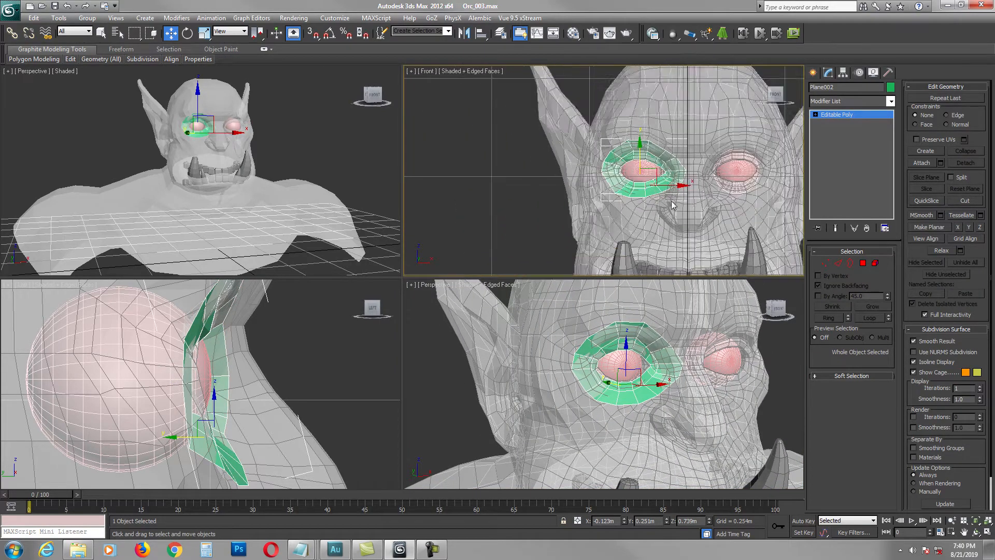
# Step: Move the two-ring eye mesh sideways along X until it sits clear of the orc's head
pyautogui.moveTo(674, 181); pyautogui.dragTo(527, 181)
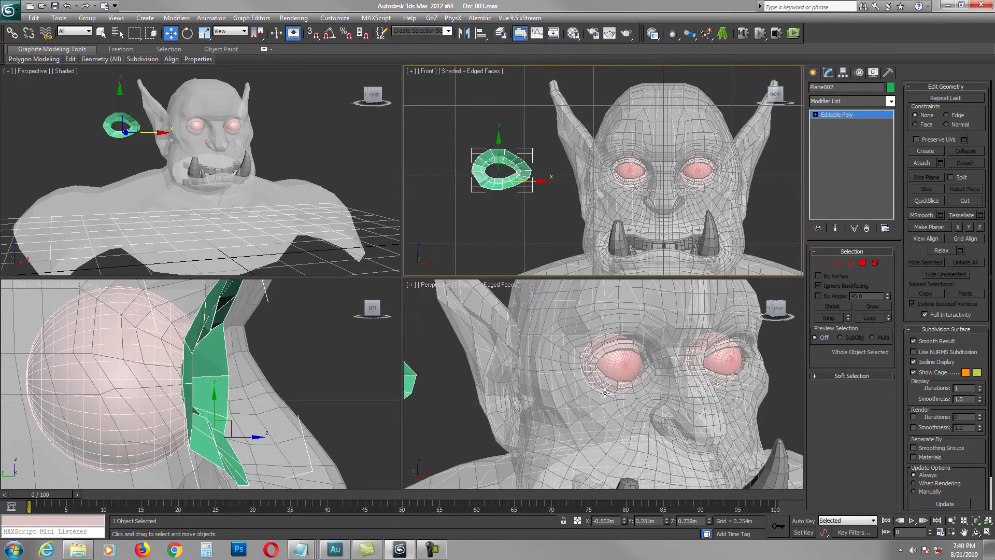
pyautogui.scroll(-6, 604, 393)
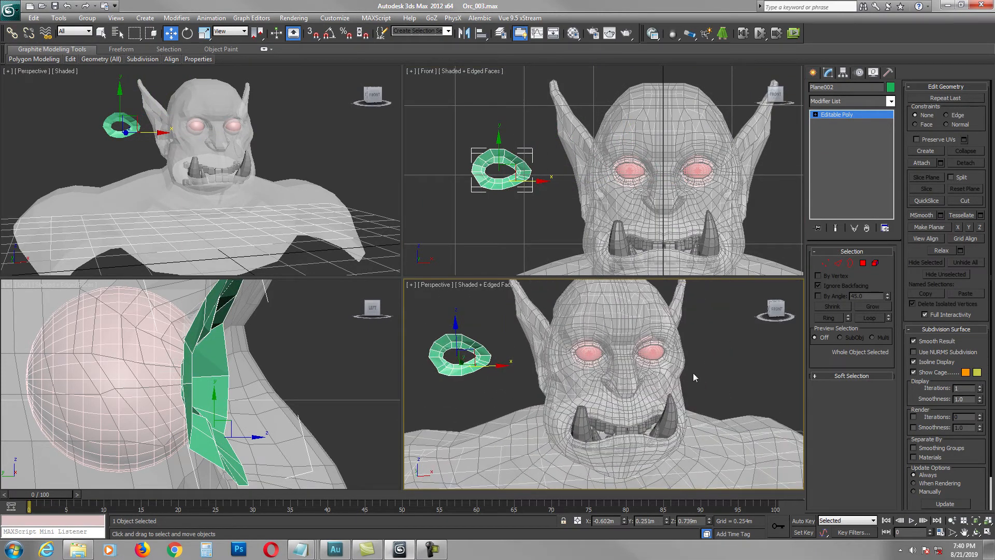
# Step: Unfreeze the orc's head mesh and turn off its see-through display
pyautogui.rightClick(702, 361)
pyautogui.click(723, 291)
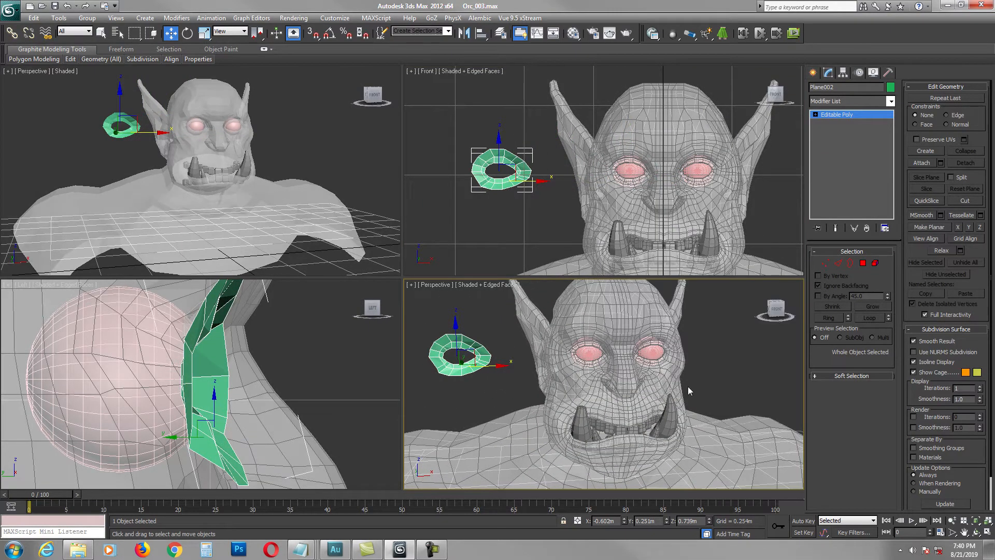
pyautogui.click(712, 427)
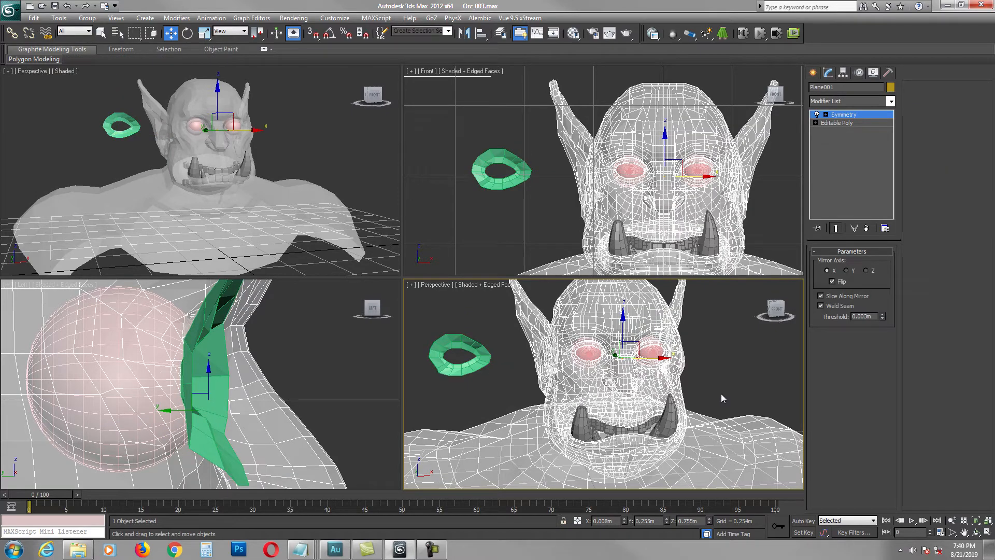
pyautogui.hotkey('alt', 'x')
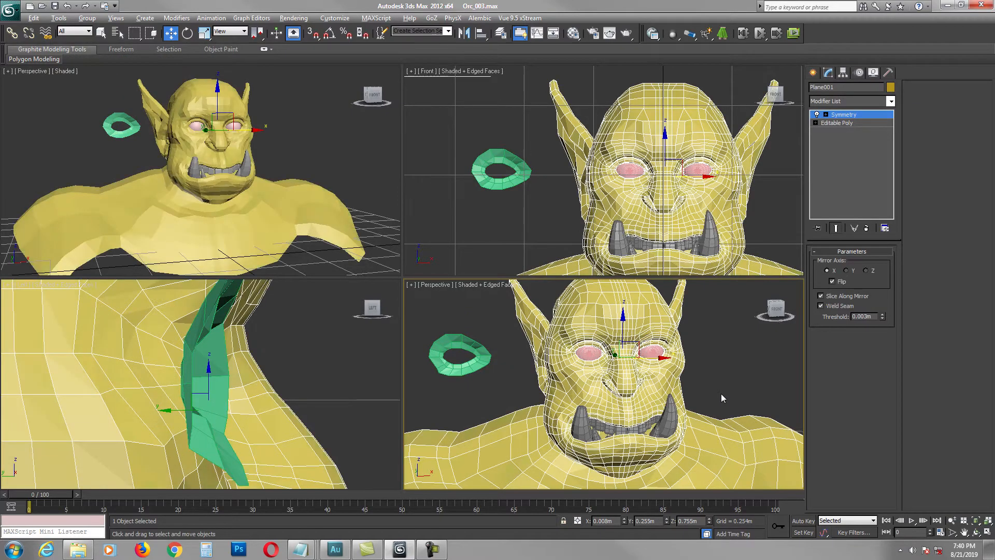
# Step: Hide the edged faces in the perspective view and examine the shaded head, mouth and teeth
pyautogui.keyDown('alt'); pyautogui.moveTo(712, 377); pyautogui.dragTo(677, 381, button='middle'); pyautogui.keyUp('alt')
pyautogui.press('F4')
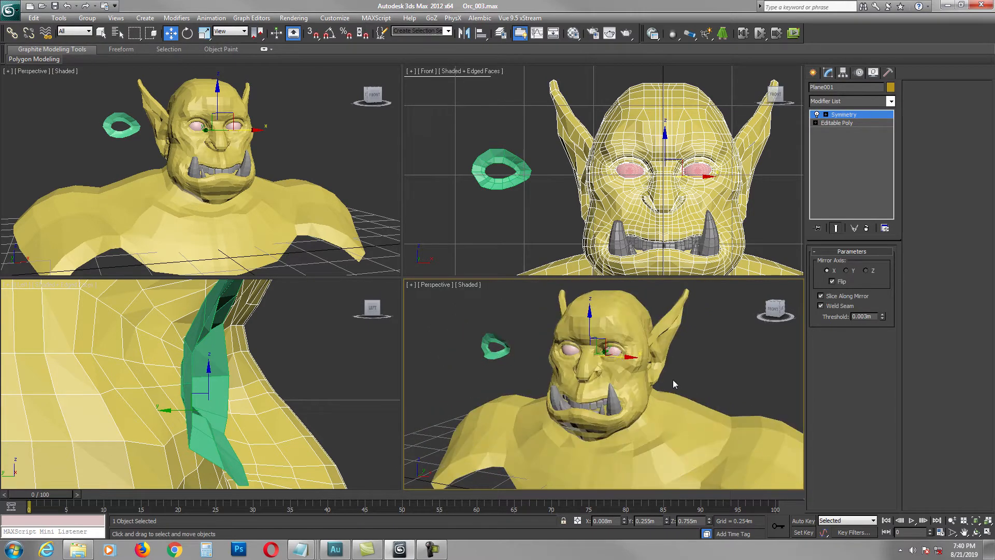
pyautogui.scroll(3, 614, 402)
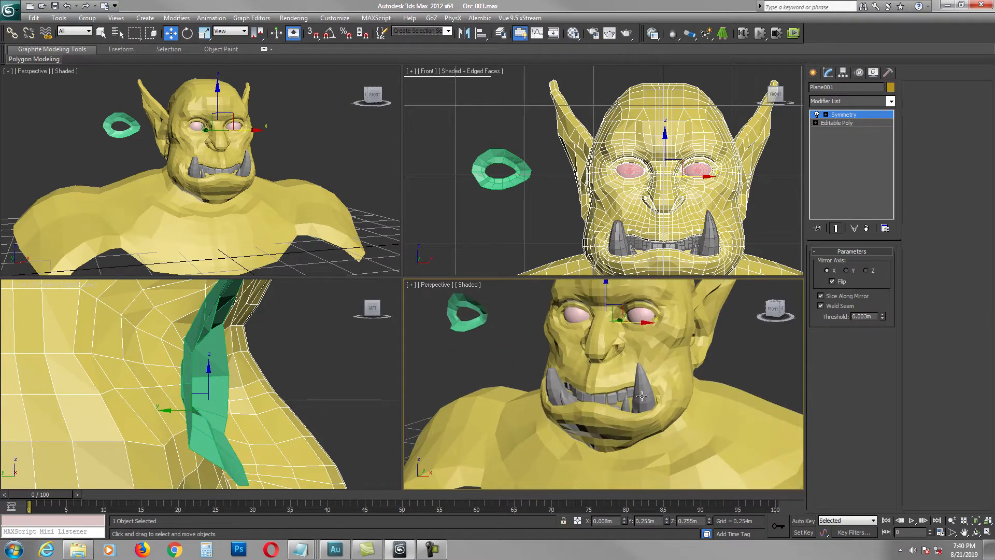
pyautogui.scroll(2, 638, 397)
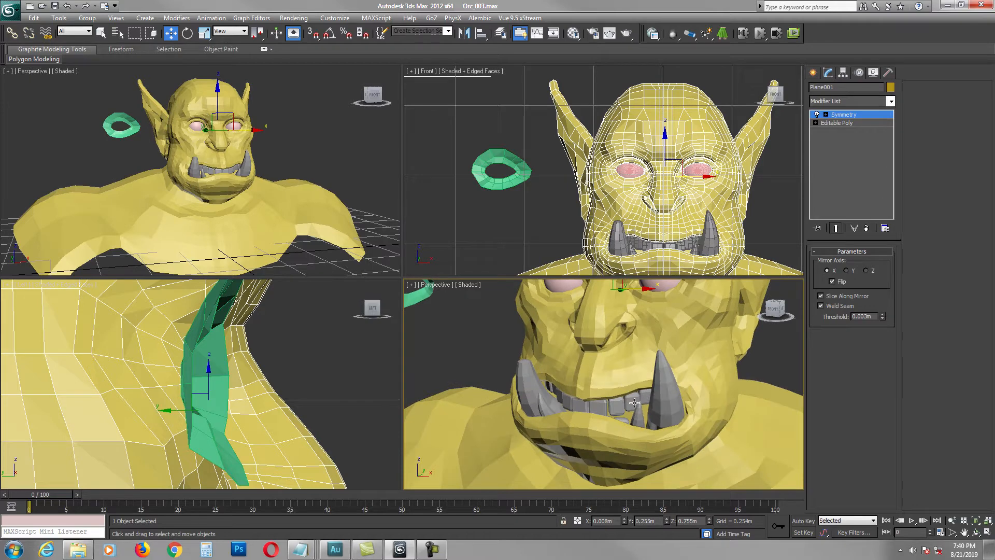
pyautogui.scroll(-5, 635, 403)
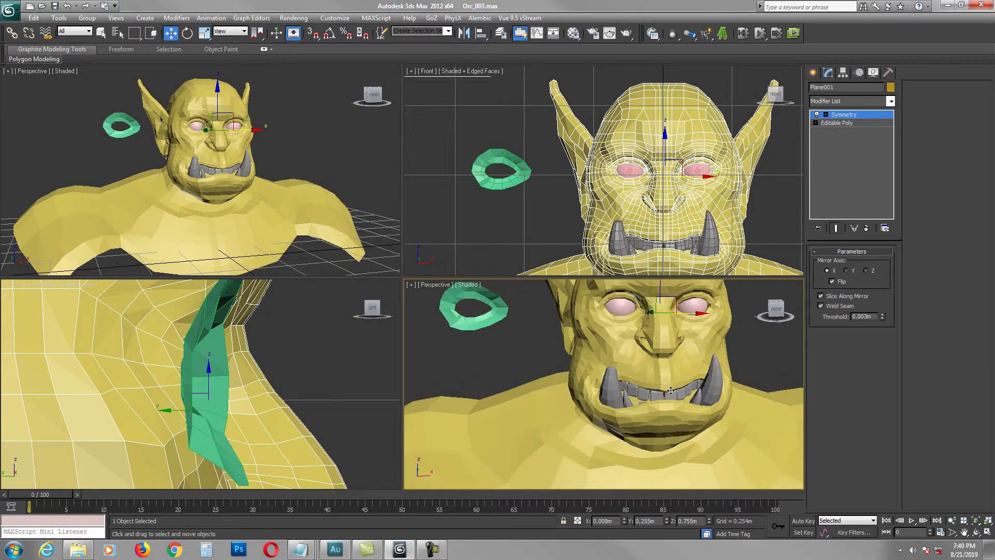
pyautogui.keyDown('alt'); pyautogui.moveTo(670, 391); pyautogui.dragTo(724, 332, button='middle'); pyautogui.keyUp('alt')
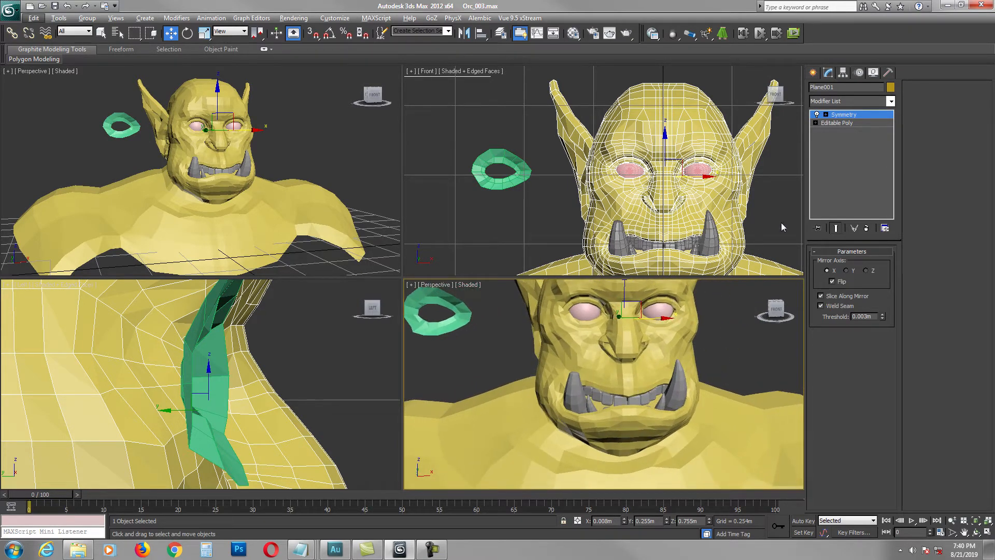
# Step: Turn off the head's Symmetry modifier to leave only the modelled half, with edged faces shown again in the perspective view
pyautogui.click(817, 115)
pyautogui.click(817, 115)
pyautogui.click(817, 115)
pyautogui.keyDown('alt'); pyautogui.moveTo(702, 353); pyautogui.dragTo(662, 367, button='middle'); pyautogui.keyUp('alt')
pyautogui.press('F4')
# Step: Turn off the Symmetry modifier on the upper row of teeth and clear the selection
pyautogui.scroll(4, 643, 344)
pyautogui.click(630, 333)
pyautogui.scroll(-8, 661, 366)
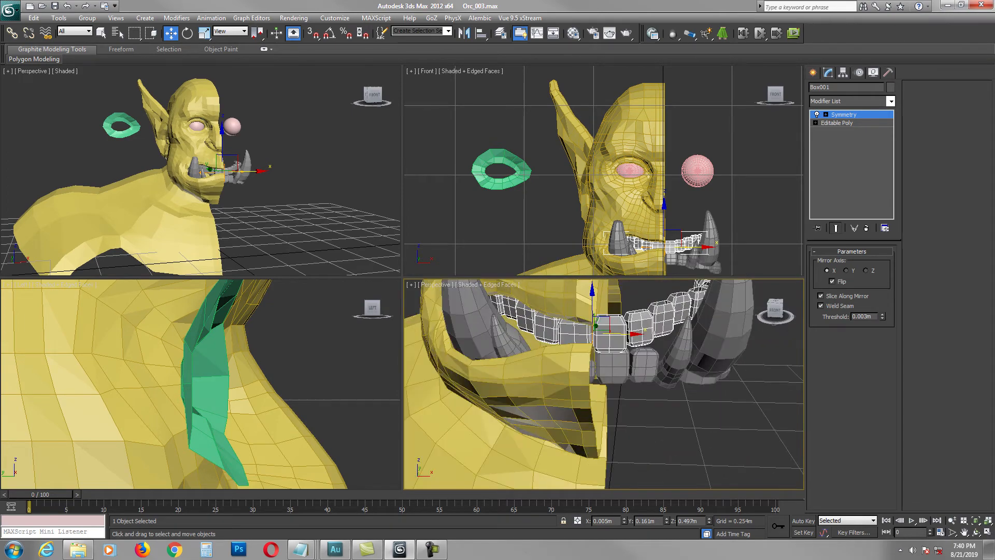
pyautogui.scroll(-2, 672, 391)
pyautogui.moveTo(665, 380)
pyautogui.mouseDown(button='middle')
pyautogui.moveTo(672, 391)
pyautogui.moveTo(661, 385)
pyautogui.mouseUp(button='middle')
pyautogui.click(817, 115)
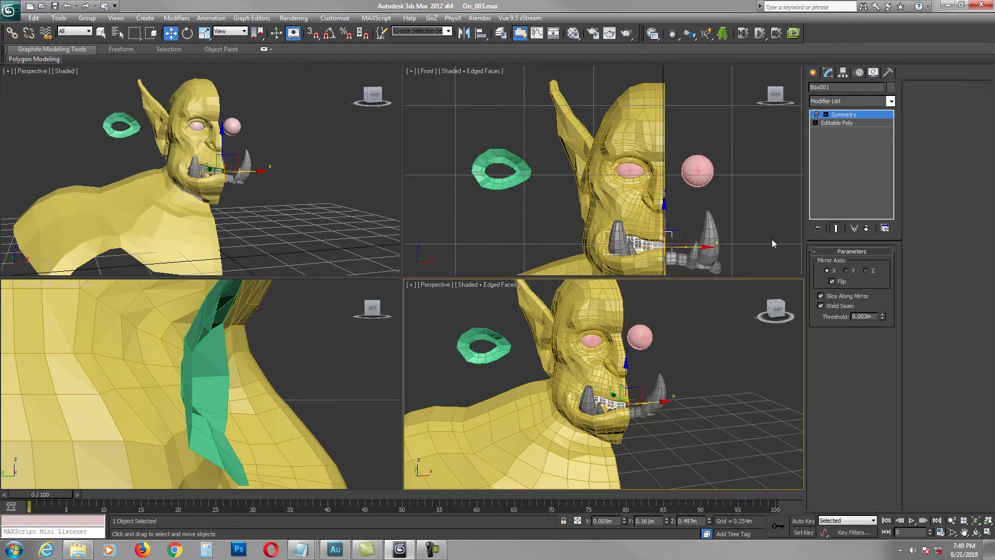
pyautogui.click(713, 367)
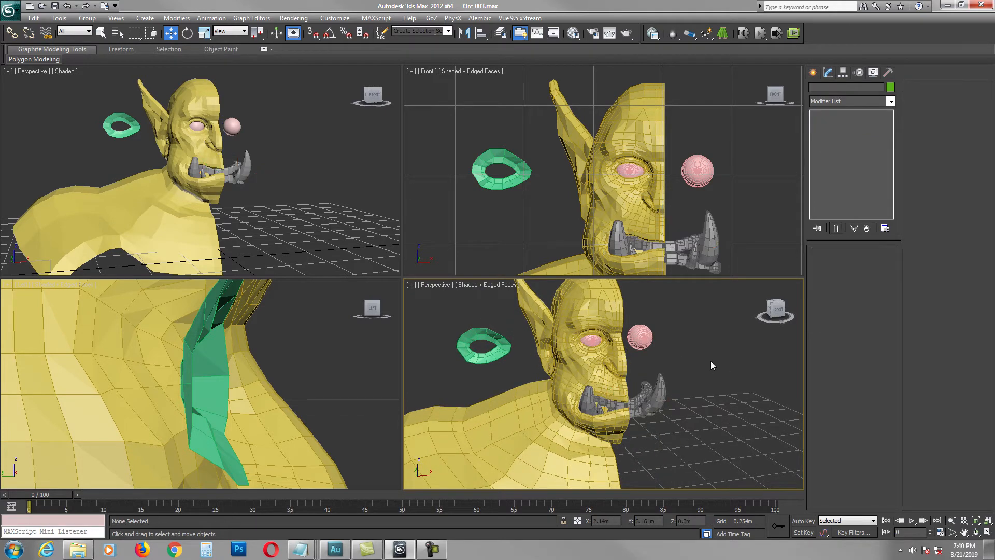
# Step: Open the scene Orc_fromZ.max from the Model folder without saving the changes to the current scene
pyautogui.click(9, 9)
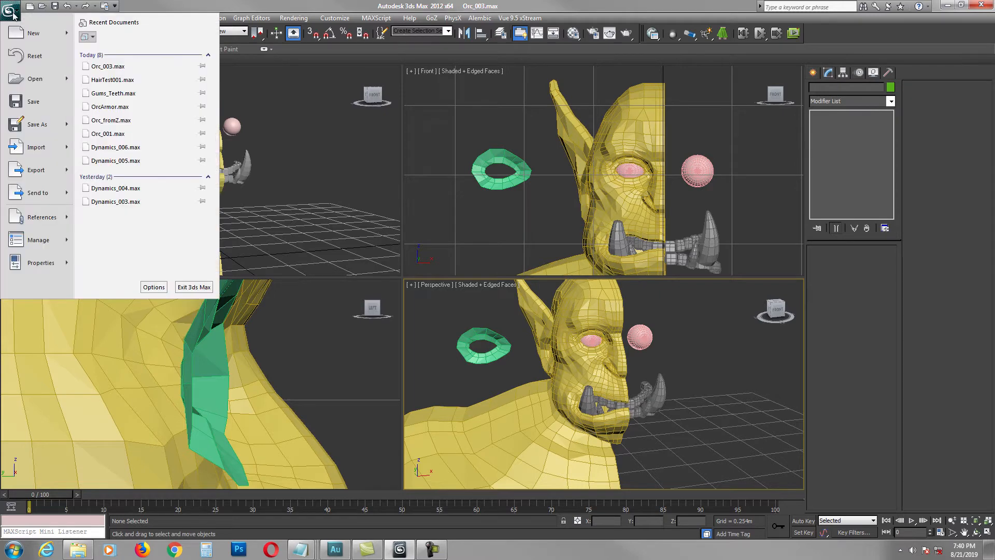
pyautogui.click(33, 79)
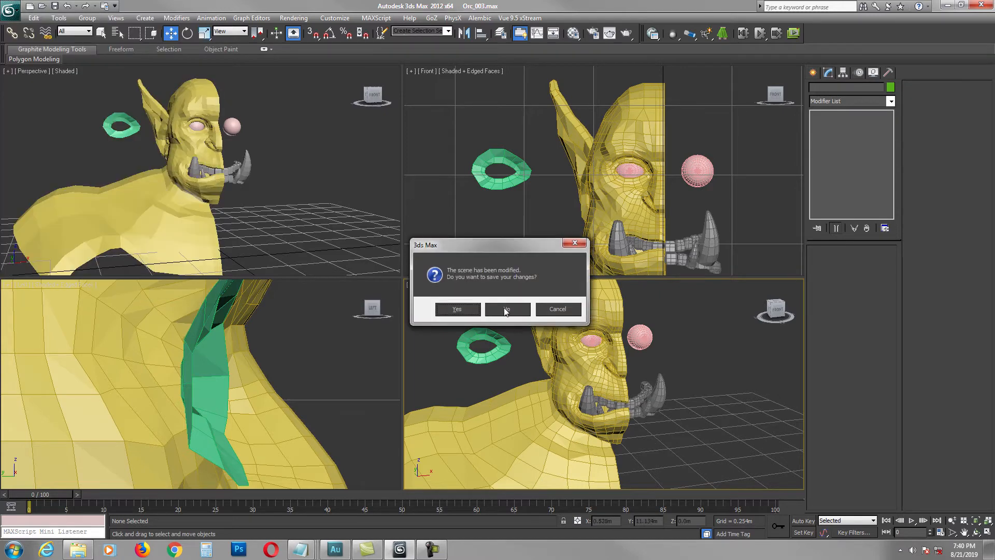
pyautogui.click(506, 309)
pyautogui.click(65, 218)
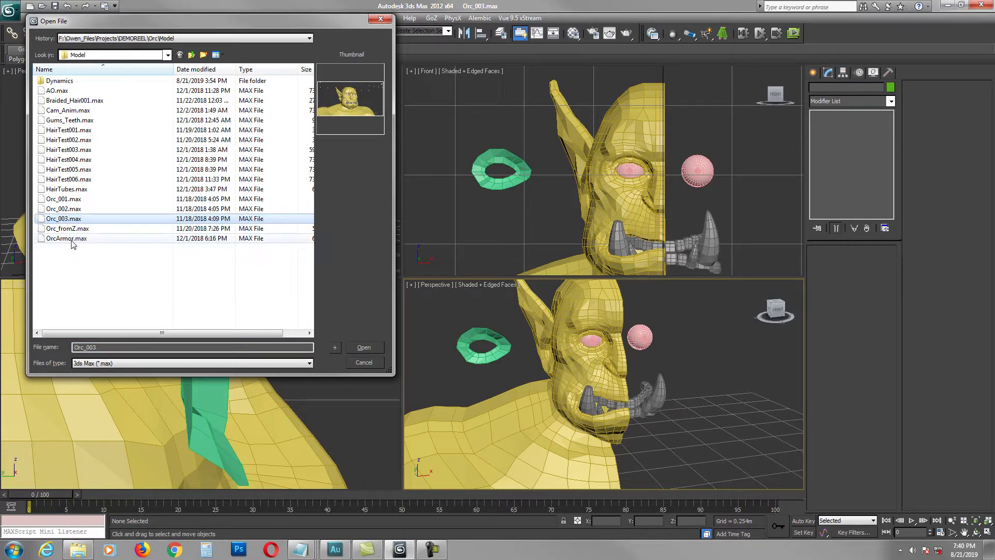
pyautogui.click(52, 239)
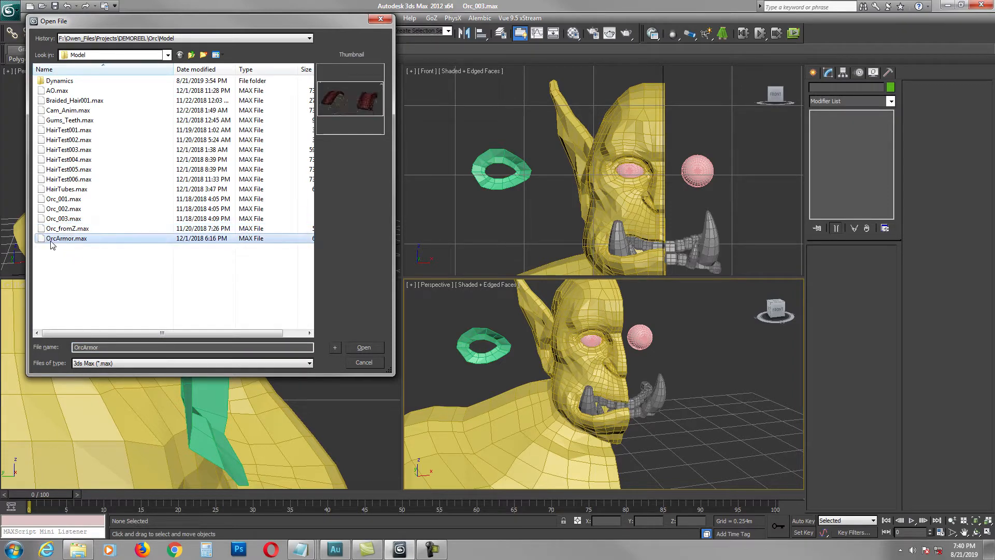
pyautogui.click(55, 229)
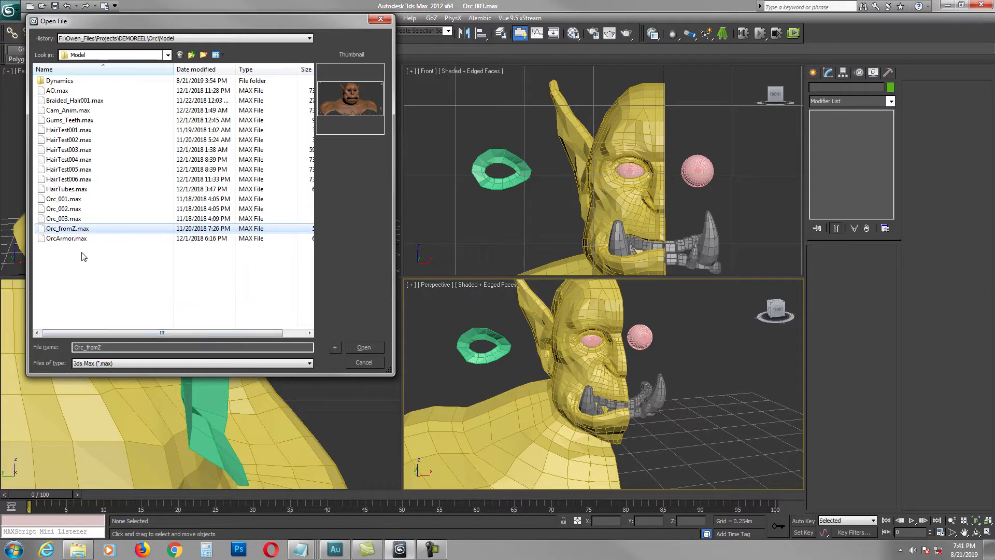
pyautogui.click(356, 349)
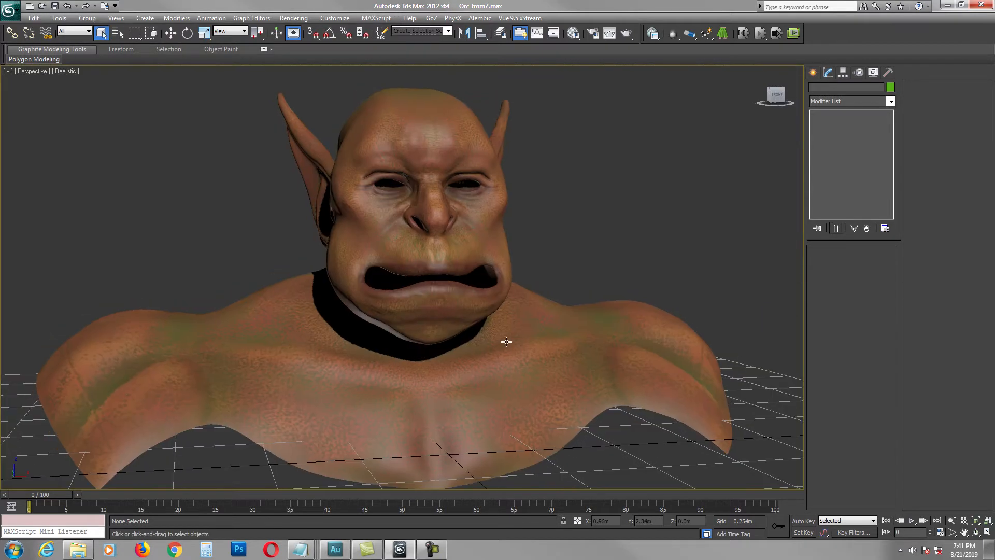
# Step: Select the textured orc bust and examine its sculpted face, ears and shoulders from an angle
pyautogui.click(507, 342)
pyautogui.keyDown('alt'); pyautogui.moveTo(508, 339); pyautogui.dragTo(459, 295, button='middle'); pyautogui.keyUp('alt')
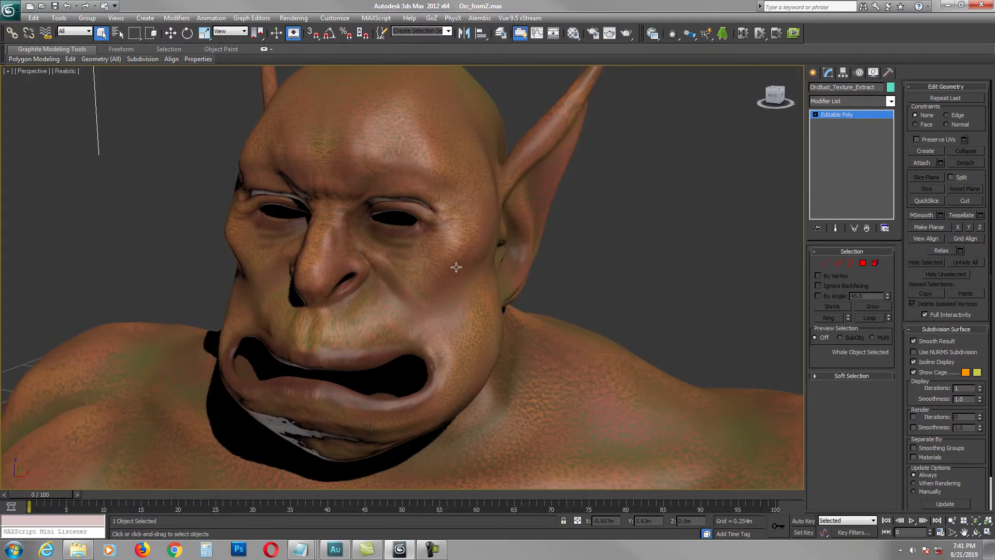
pyautogui.scroll(-2, 456, 267)
pyautogui.keyDown('alt'); pyautogui.moveTo(456, 267); pyautogui.dragTo(441, 275, button='middle'); pyautogui.keyUp('alt')
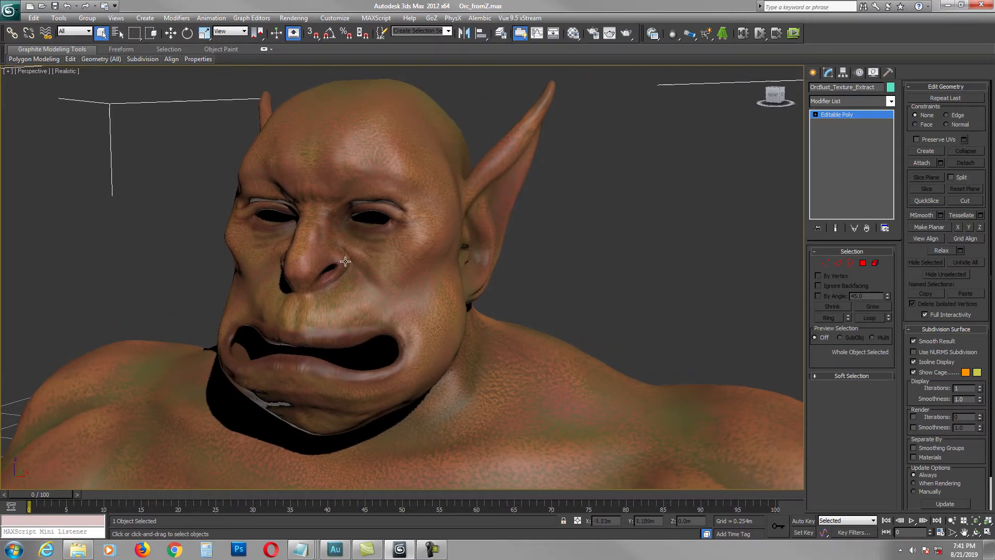
# Step: Reopen the scene Orc_003.max, discarding any changes to the textured bust scene
pyautogui.click(8, 10)
pyautogui.click(32, 77)
pyautogui.click(506, 310)
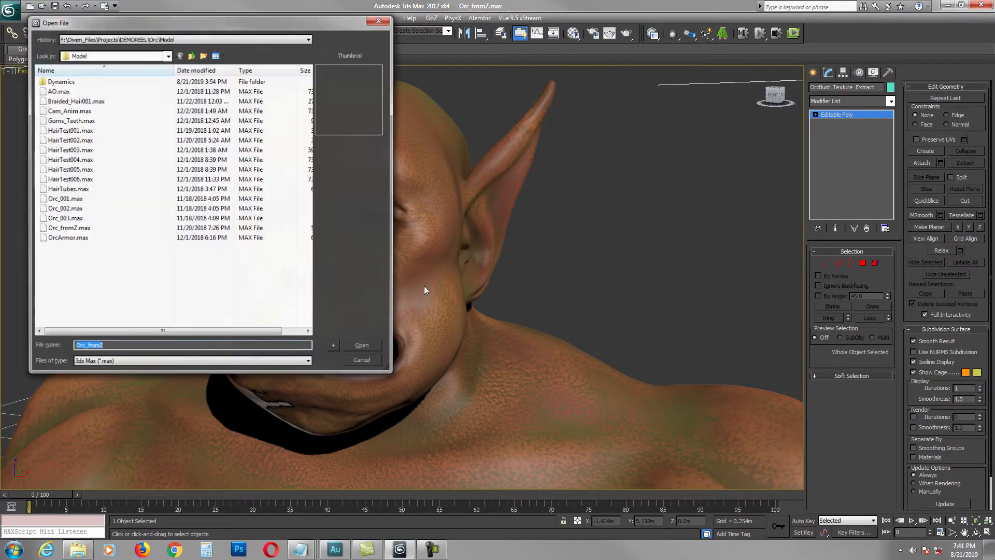
pyautogui.click(77, 220)
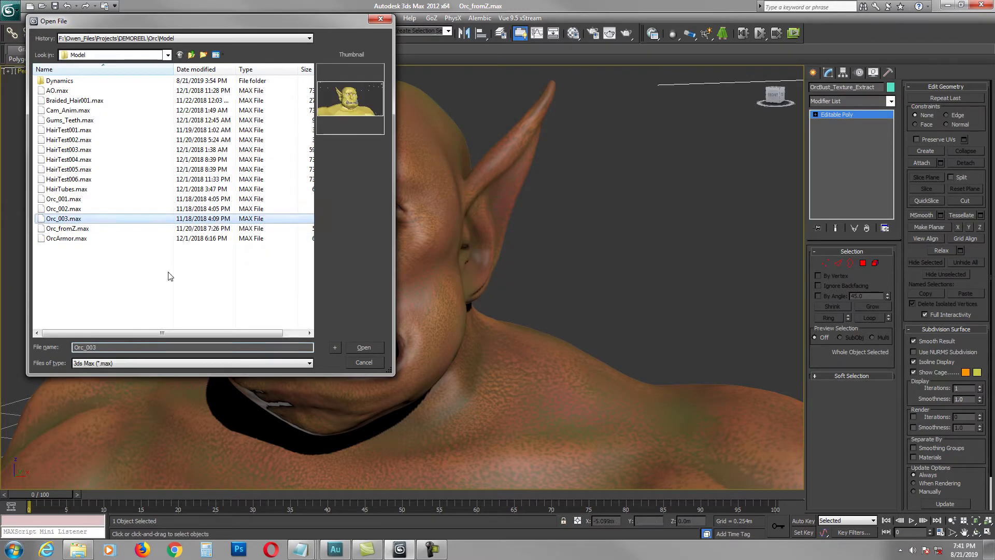
pyautogui.click(364, 347)
# Step: Select the low-poly bust mesh and examine the complete orc from both sides and the front
pyautogui.moveTo(463, 309); pyautogui.dragTo(494, 291, button='middle')
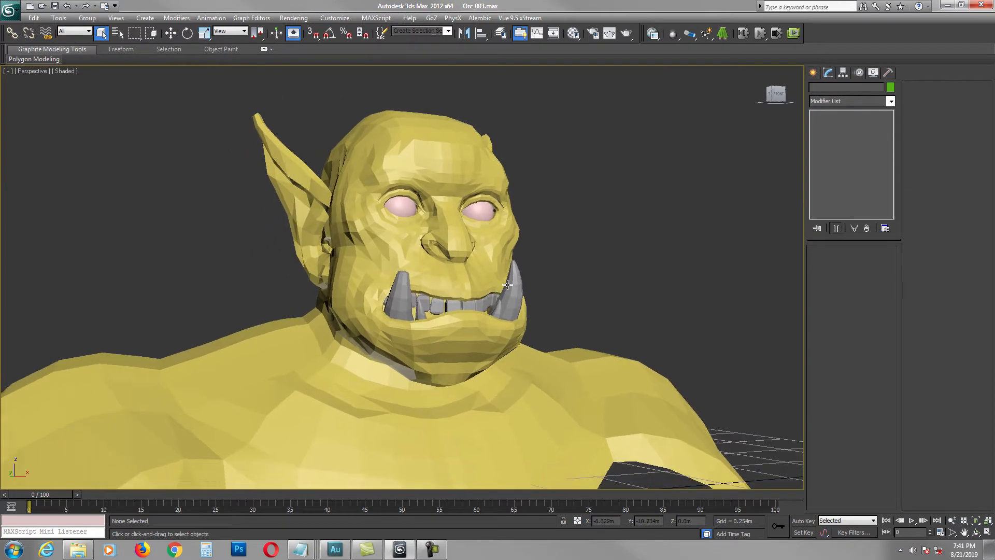
pyautogui.scroll(-3, 499, 321)
pyautogui.moveTo(502, 331); pyautogui.dragTo(552, 337, button='middle')
pyautogui.keyDown('alt'); pyautogui.moveTo(552, 337); pyautogui.dragTo(418, 327, button='middle'); pyautogui.keyUp('alt')
pyautogui.click(506, 344)
pyautogui.press('w')
pyautogui.scroll(3, 447, 344)
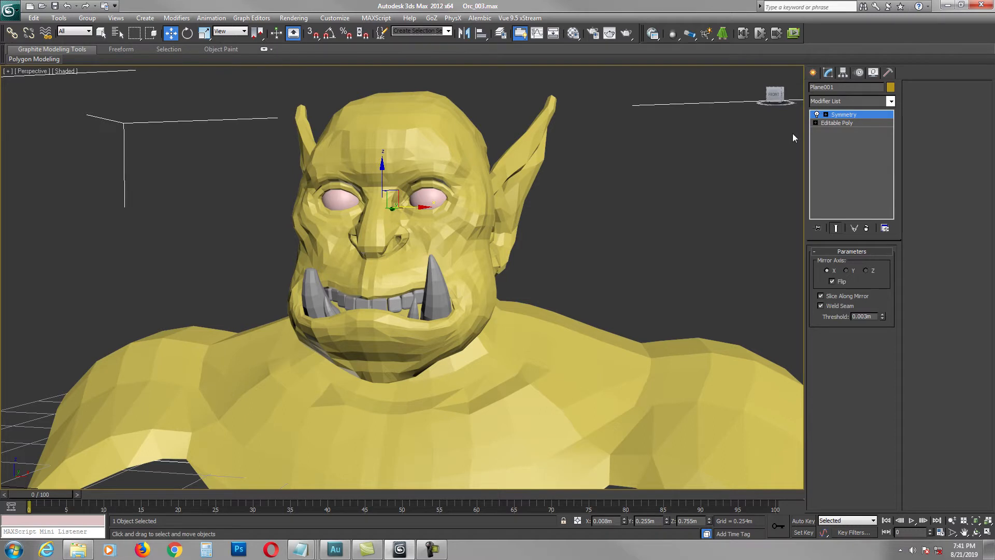
pyautogui.moveTo(566, 232); pyautogui.dragTo(508, 222, button='middle')
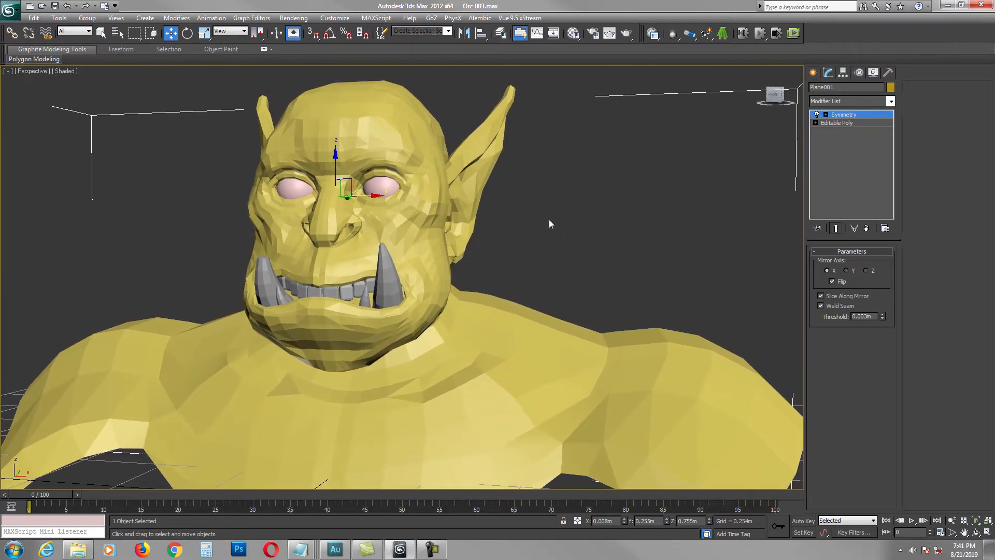
pyautogui.click(585, 233)
pyautogui.click(440, 262)
# Step: Start exporting only the selected bust mesh with the gw::OBJ-Exporter (*.OBJ) format, and cancel the export
pyautogui.click(10, 10)
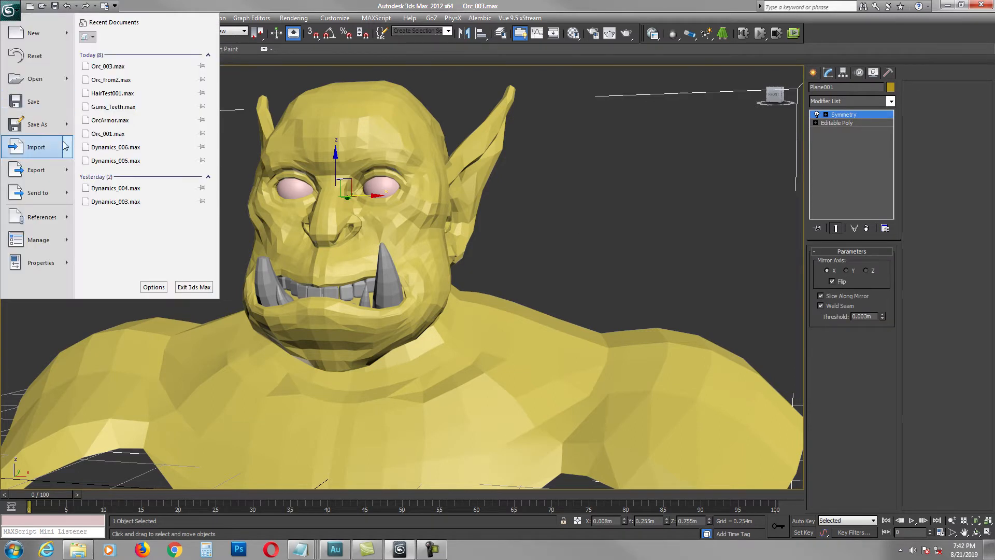
pyautogui.moveTo(47, 175)
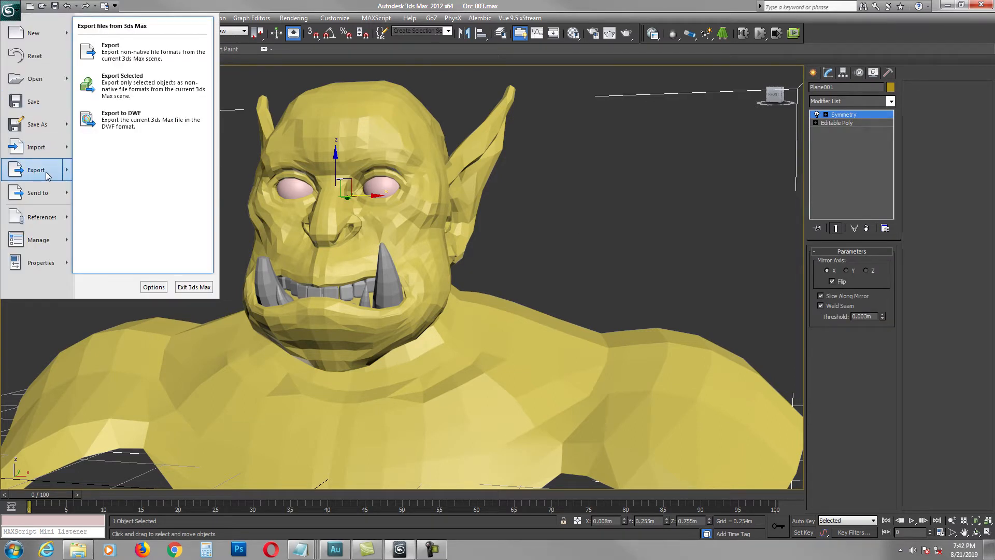
pyautogui.click(117, 88)
pyautogui.click(220, 364)
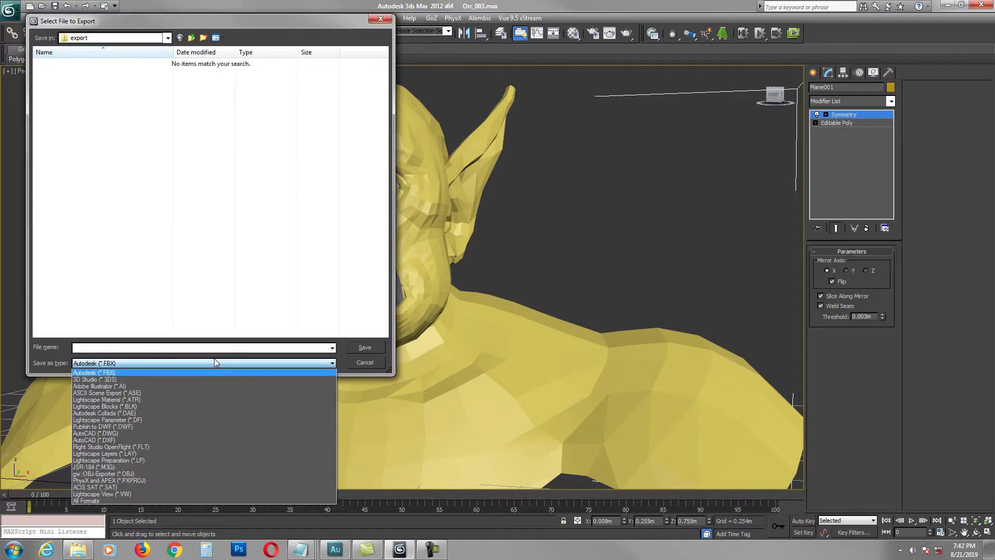
pyautogui.click(143, 473)
pyautogui.click(152, 348)
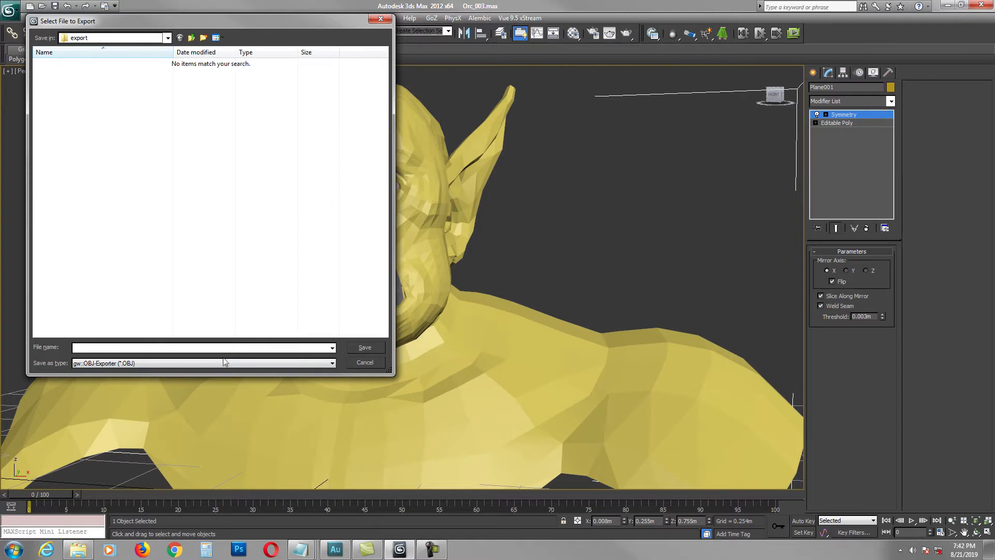
pyautogui.click(365, 364)
# Step: Deselect the bust mesh and switch to ZBrush, showing and hiding the LightBox browser
pyautogui.click(665, 233)
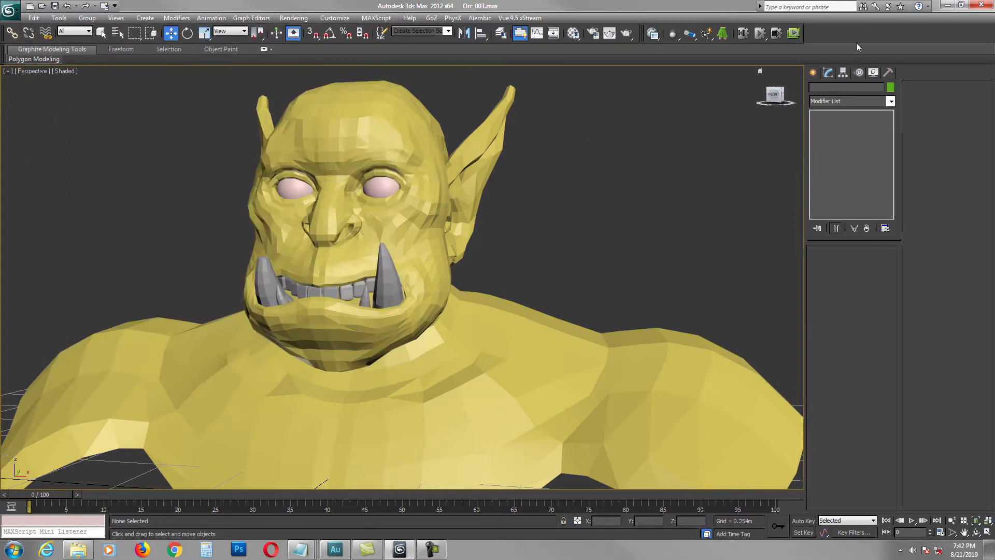
pyautogui.click(946, 6)
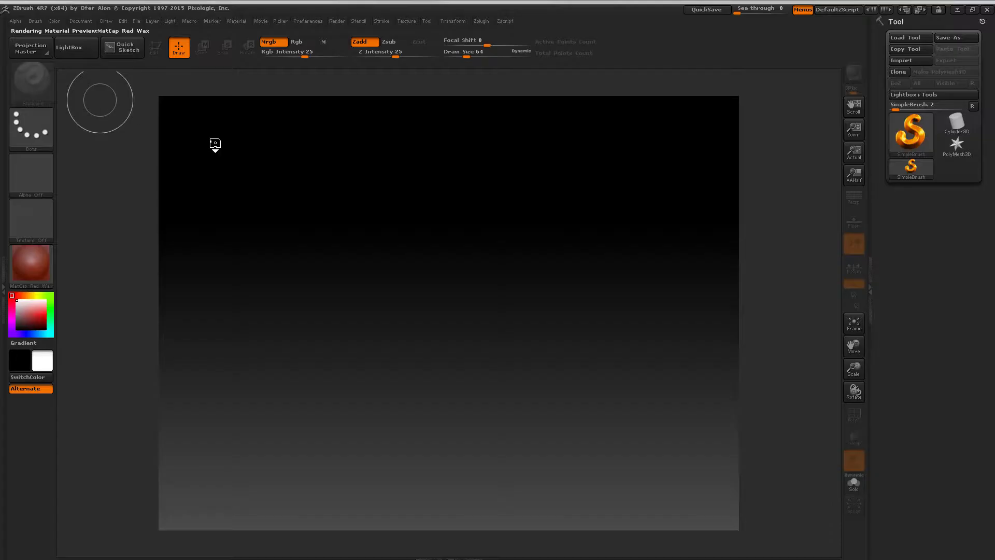
pyautogui.press(',')
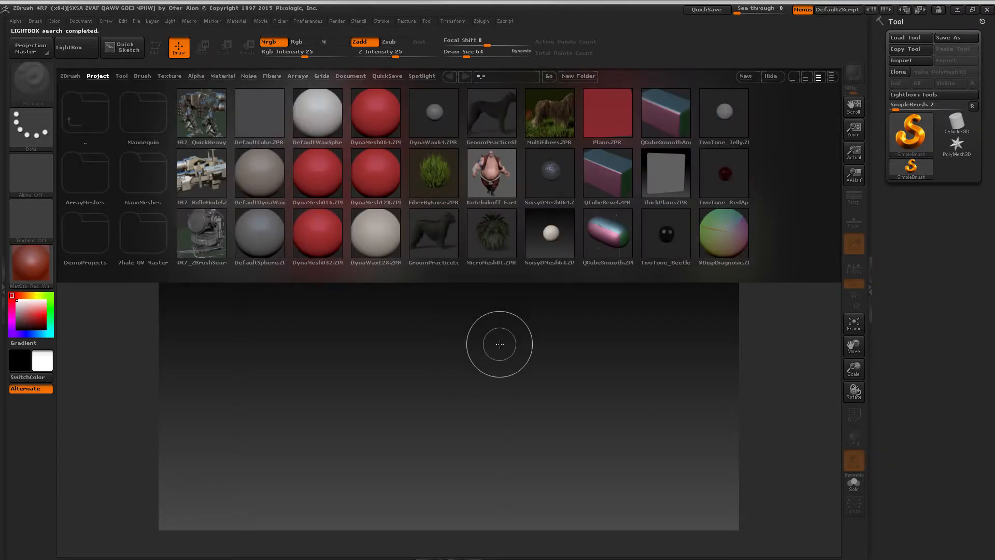
pyautogui.press(',')
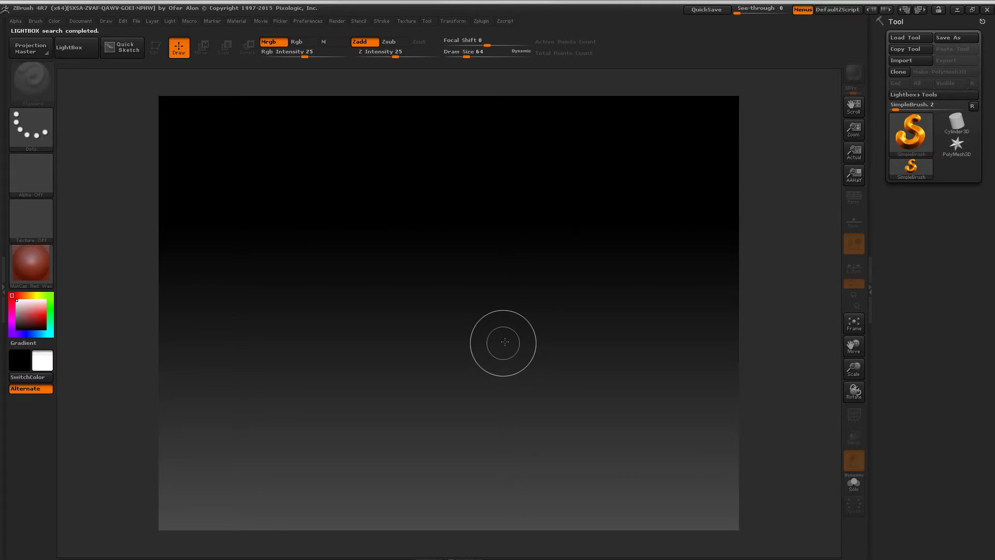
# Step: Fully initialize ZBrush to clear all customized tools, materials and document data
pyautogui.click(309, 20)
pyautogui.click(332, 41)
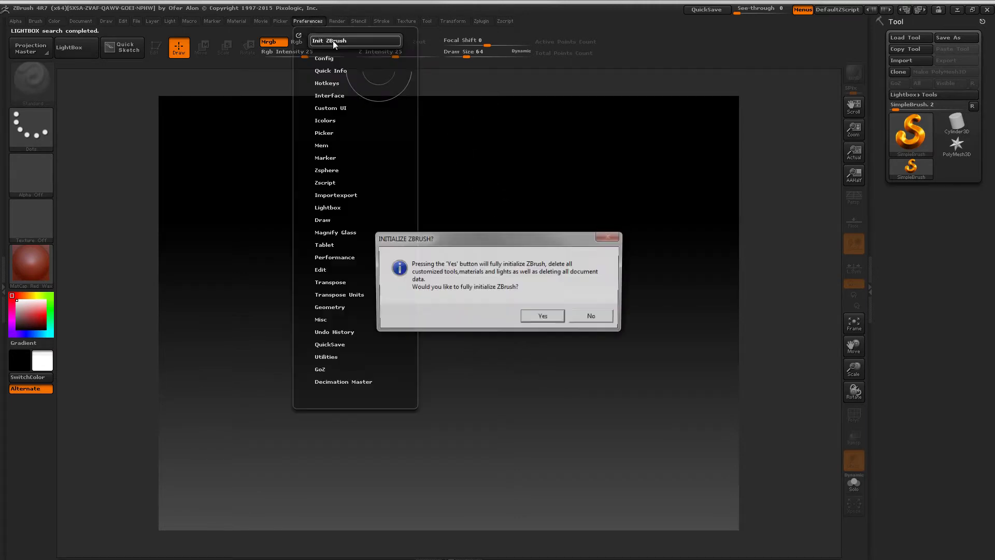
pyautogui.click(537, 316)
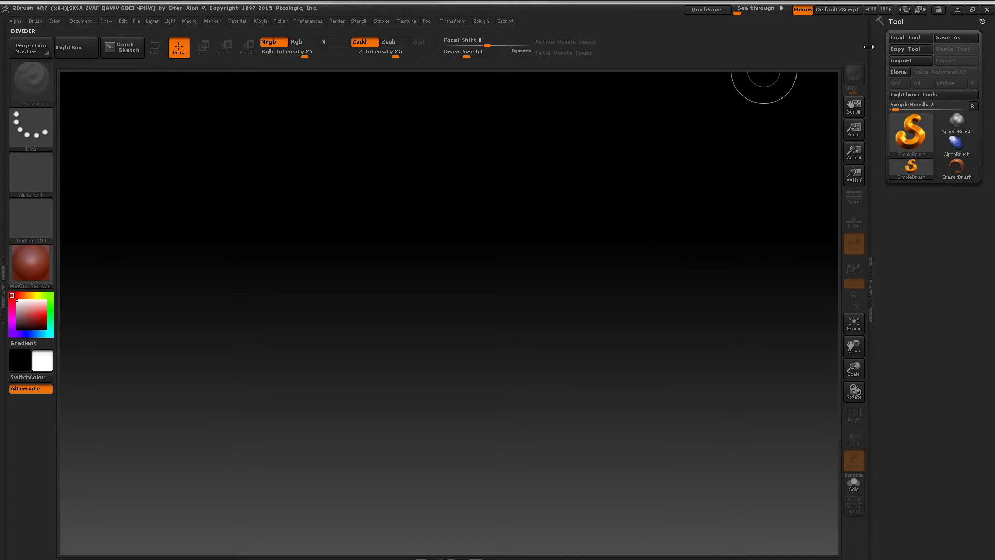
# Step: Load the OrcBust_oPP tool from the Export folder of the DEMOREEL Orc project
pyautogui.click(904, 38)
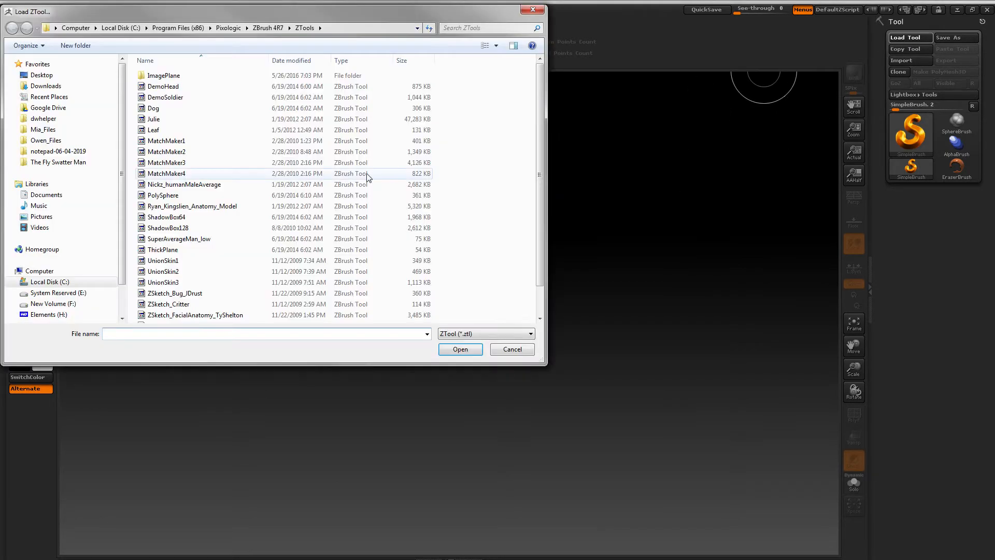
pyautogui.click(45, 139)
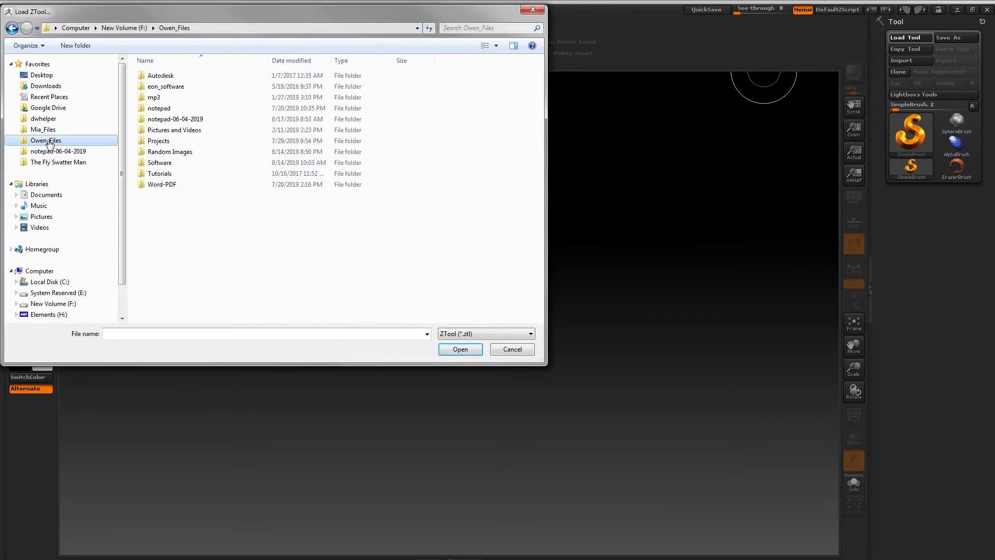
pyautogui.doubleClick(151, 142)
pyautogui.doubleClick(156, 98)
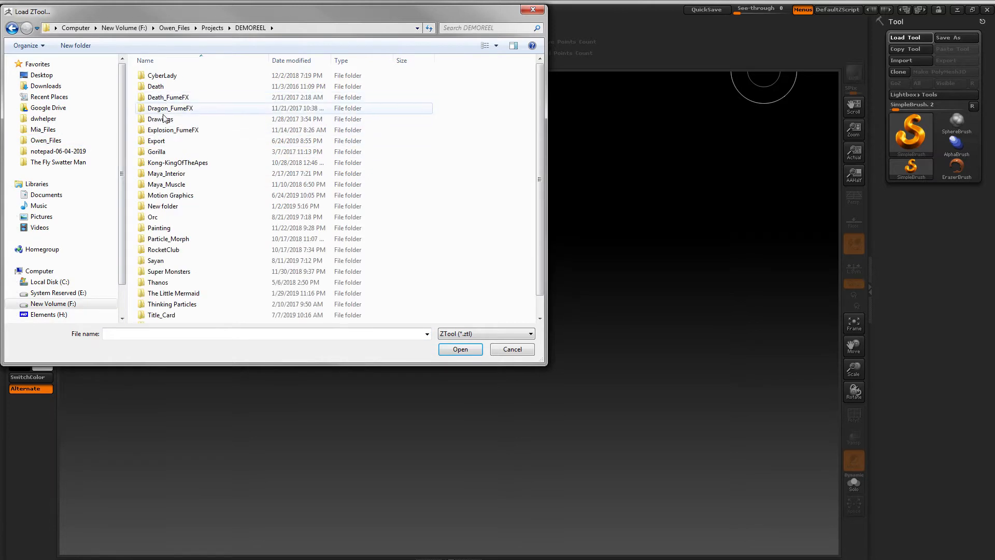
pyautogui.doubleClick(155, 216)
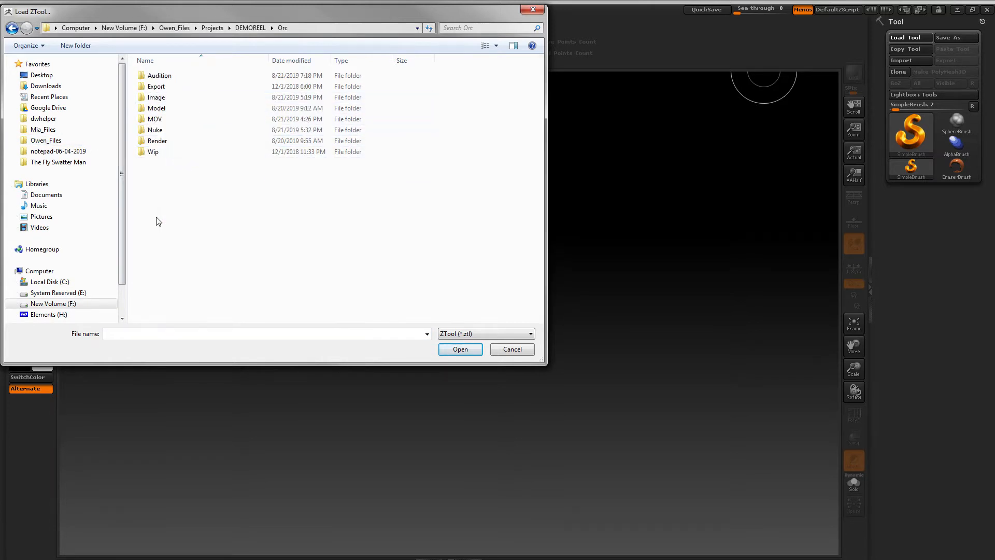
pyautogui.doubleClick(157, 87)
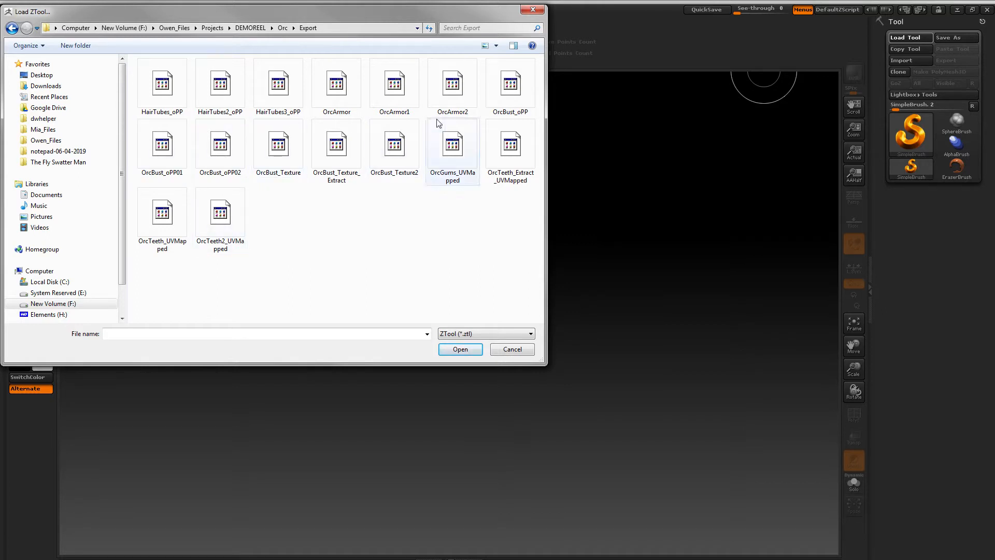
pyautogui.click(510, 85)
pyautogui.click(460, 349)
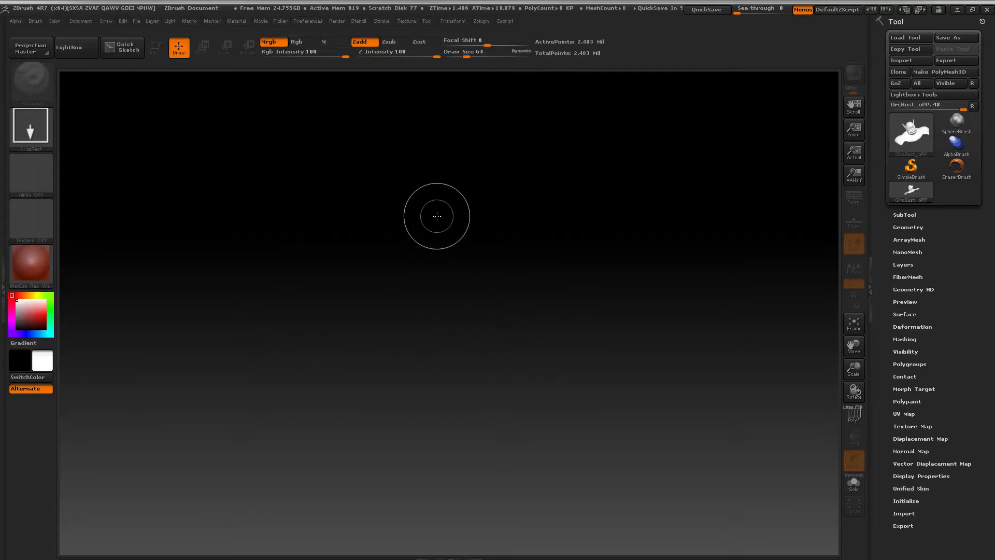
# Step: Draw the orc bust onto the canvas, enable Edit mode, and frame its head at an angle
pyautogui.moveTo(429, 217); pyautogui.dragTo(426, 545)
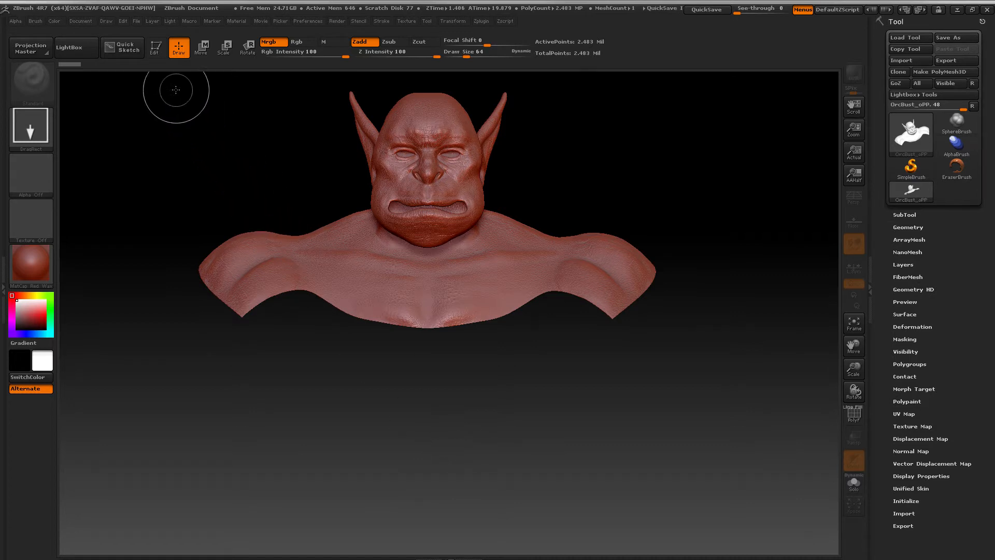
pyautogui.click(156, 48)
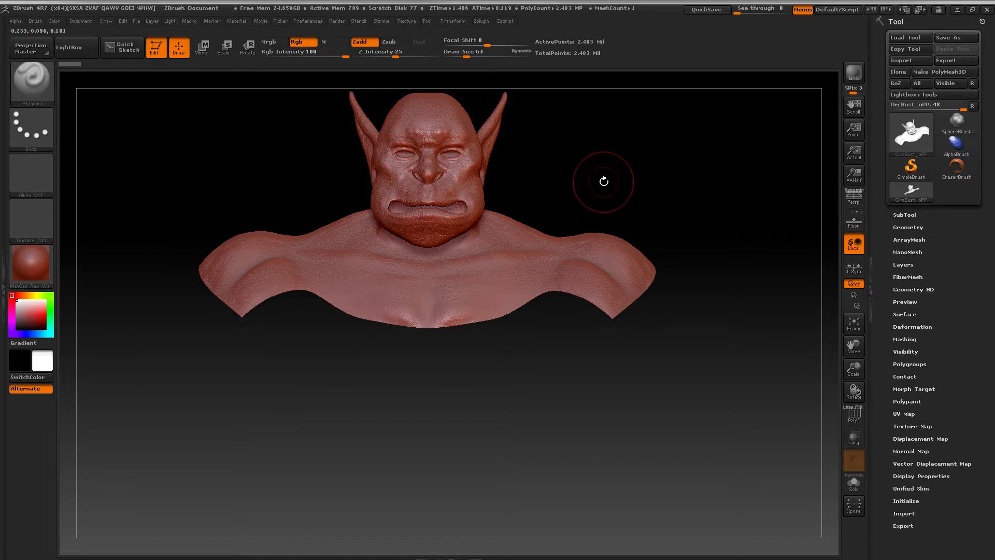
pyautogui.moveTo(604, 181)
pyautogui.keyDown('alt'); pyautogui.mouseDown()
pyautogui.moveTo(602, 209)
pyautogui.moveTo(694, 337)
pyautogui.moveTo(490, 243)
pyautogui.moveTo(668, 275)
pyautogui.moveTo(561, 305)
pyautogui.moveTo(469, 253)
pyautogui.moveTo(456, 265)
pyautogui.moveTo(661, 266)
pyautogui.moveTo(437, 271)
pyautogui.moveTo(657, 264)
pyautogui.moveTo(468, 302)
pyautogui.moveTo(518, 311)
pyautogui.moveTo(646, 271)
pyautogui.moveTo(613, 240)
pyautogui.mouseUp(); pyautogui.keyUp('alt')
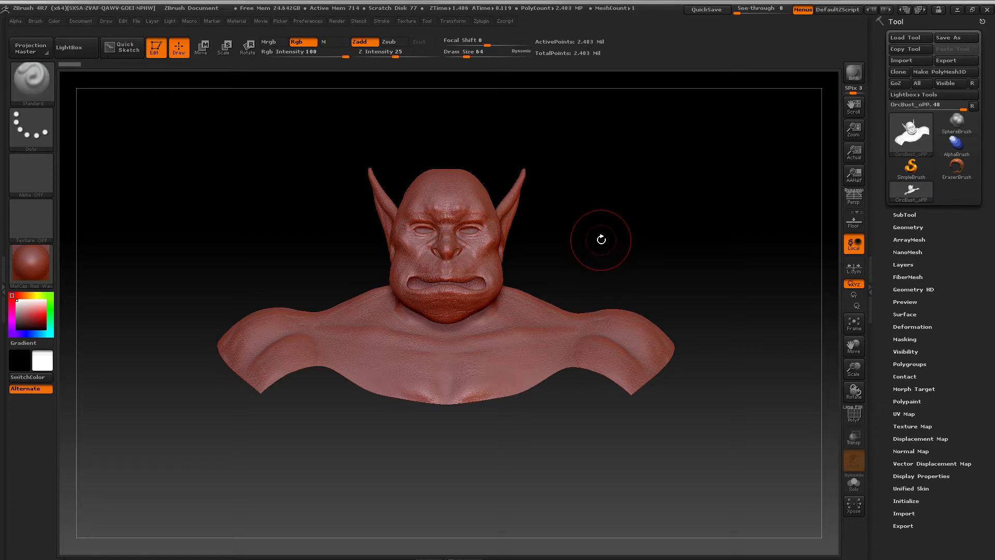
pyautogui.moveTo(587, 240)
pyautogui.keyDown('alt'); pyautogui.mouseDown()
pyautogui.moveTo(671, 260)
pyautogui.moveTo(572, 257)
pyautogui.moveTo(658, 259)
pyautogui.moveTo(562, 264)
pyautogui.moveTo(667, 267)
pyautogui.moveTo(550, 270)
pyautogui.moveTo(651, 275)
pyautogui.moveTo(555, 279)
pyautogui.moveTo(642, 282)
pyautogui.moveTo(628, 288)
pyautogui.moveTo(641, 261)
pyautogui.moveTo(645, 281)
pyautogui.mouseUp(); pyautogui.keyUp('alt')
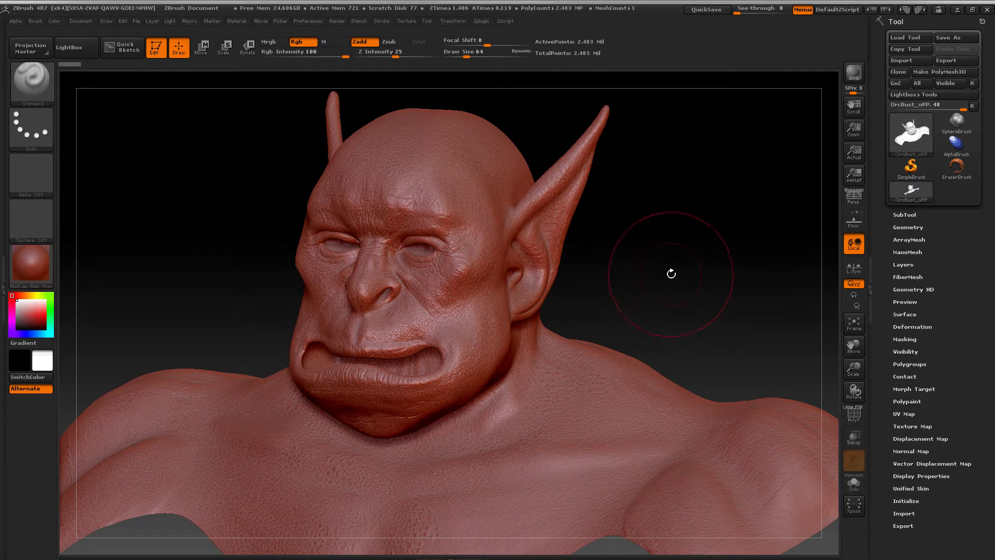
# Step: Apply the MatCap Gray material to the orc bust
pyautogui.click(33, 259)
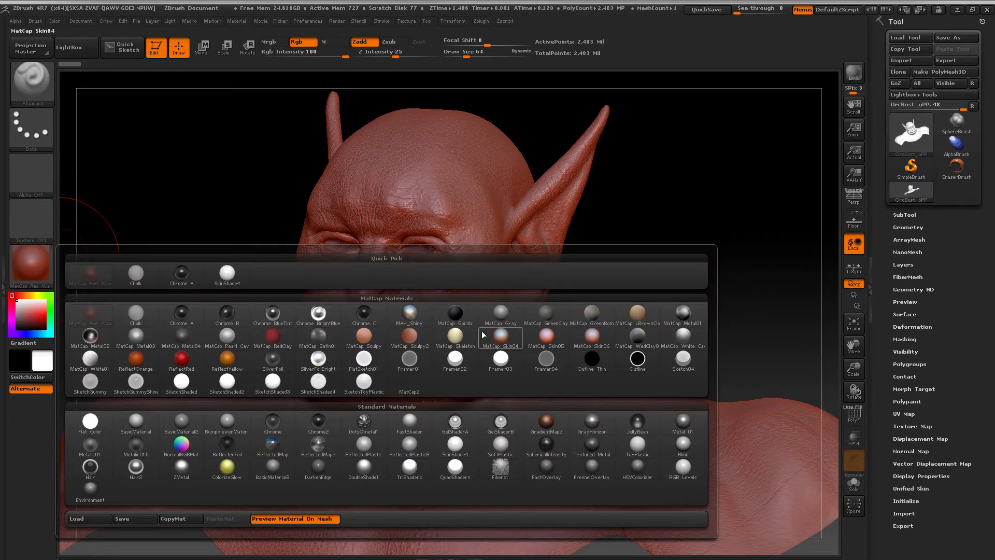
pyautogui.click(499, 313)
pyautogui.moveTo(645, 295); pyautogui.dragTo(658, 273)
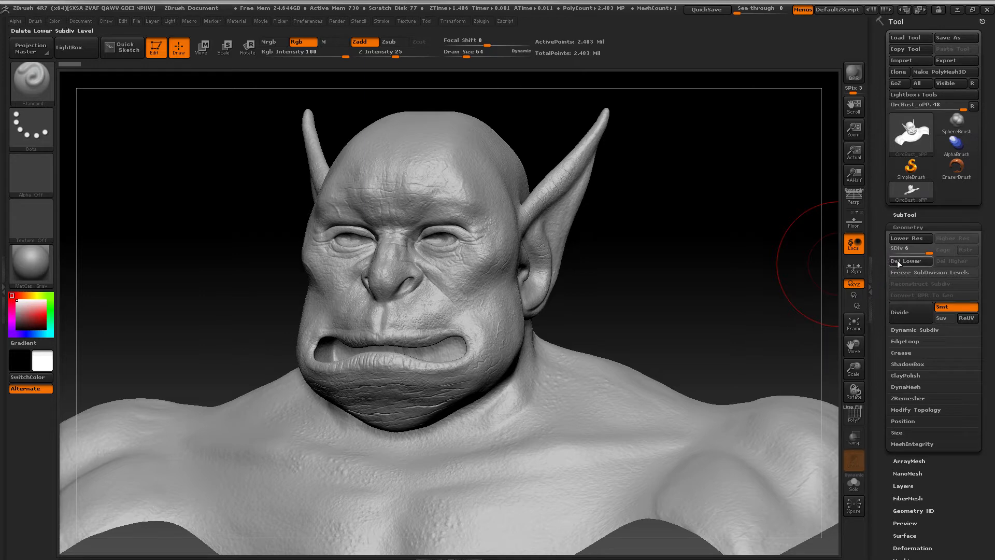
# Step: Compare the bust's subdivision levels from 1 to 4 and leave the mesh at level 3
pyautogui.moveTo(926, 253); pyautogui.dragTo(889, 252)
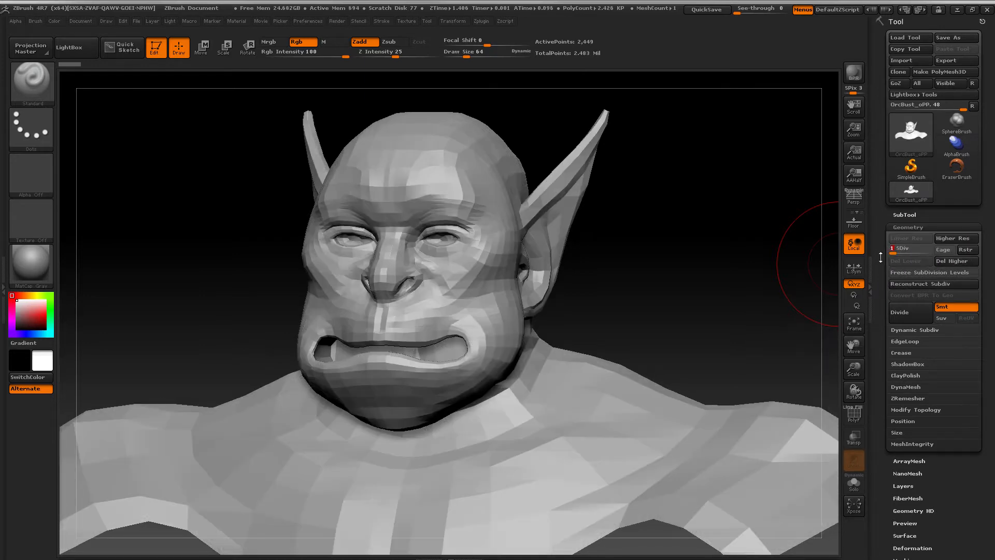
pyautogui.moveTo(633, 262); pyautogui.dragTo(641, 266)
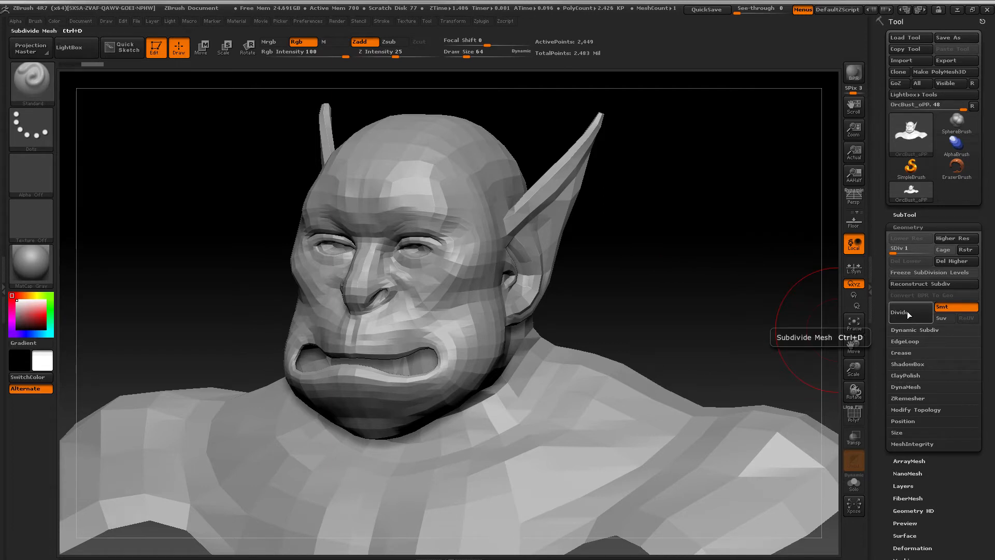
pyautogui.click(900, 253)
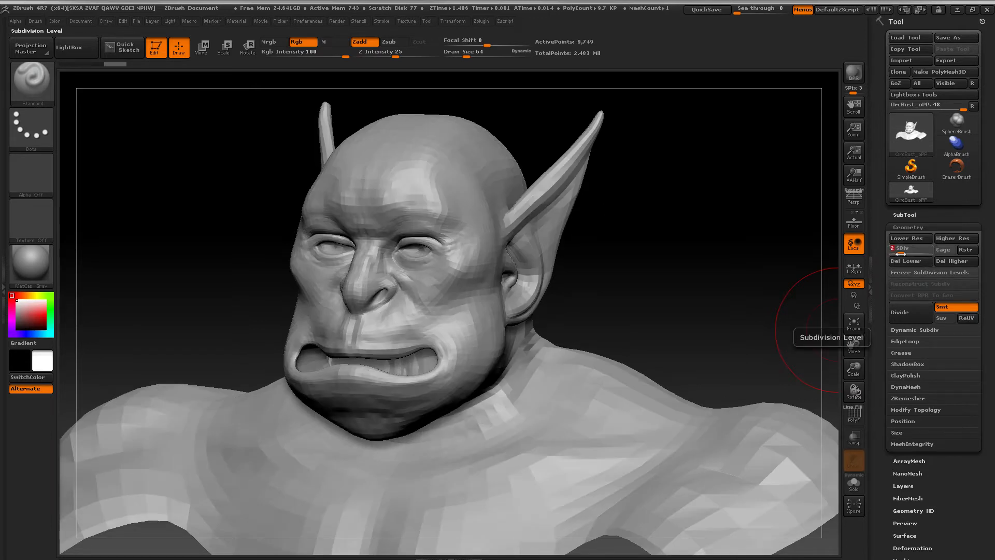
pyautogui.click(912, 323)
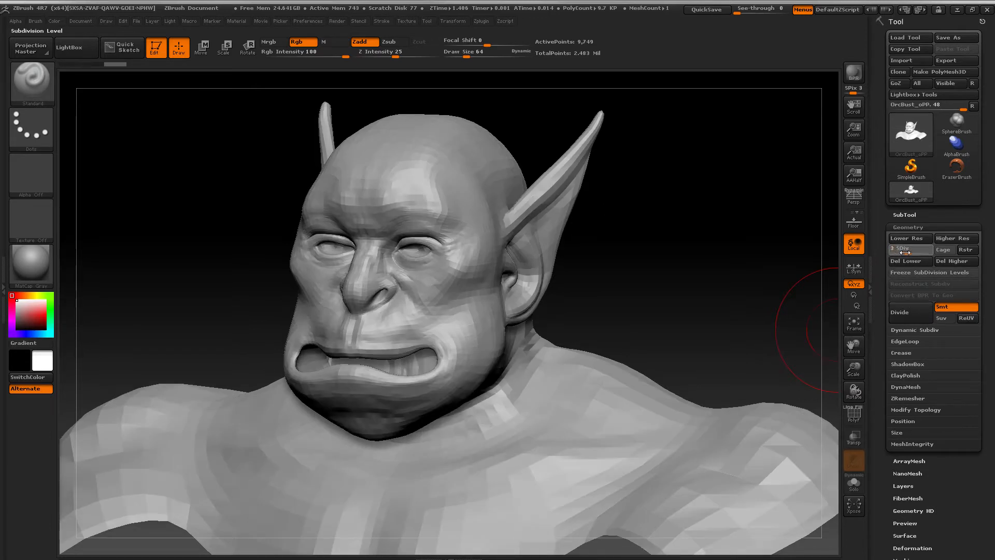
pyautogui.click(900, 309)
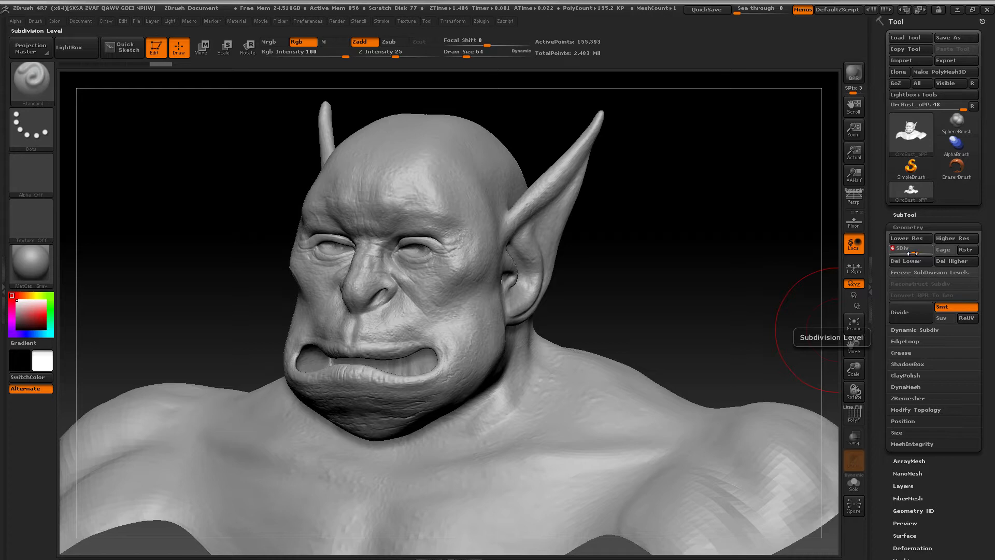
pyautogui.moveTo(912, 254); pyautogui.dragTo(905, 253)
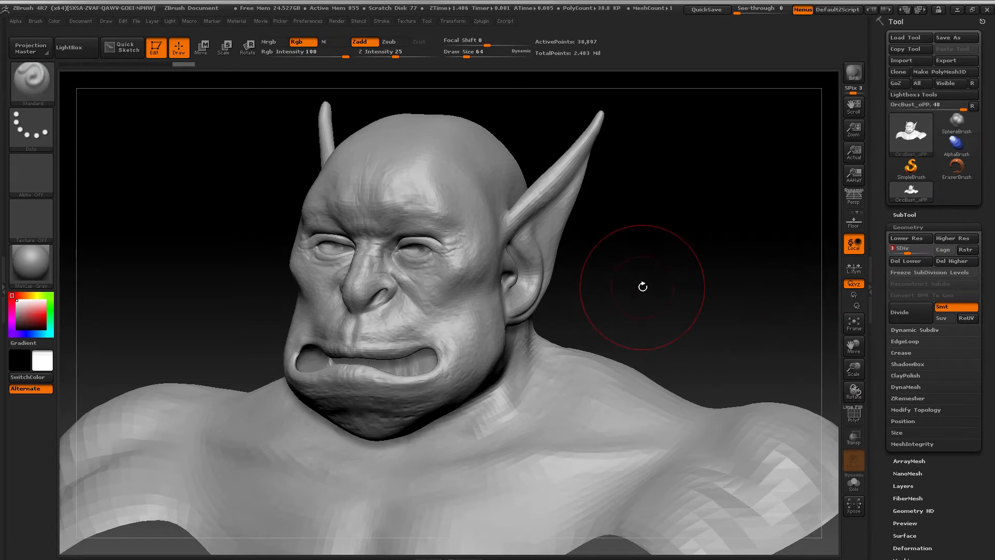
pyautogui.moveTo(643, 281); pyautogui.dragTo(626, 277)
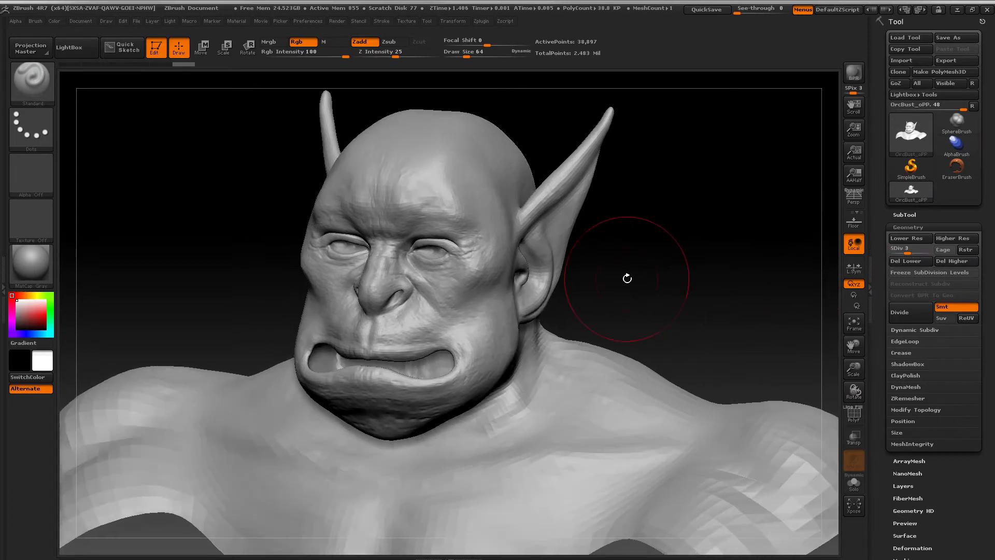
# Step: Reduce the draw size to 39 and choose the ClayBuildup sculpting brush
pyautogui.press('space')
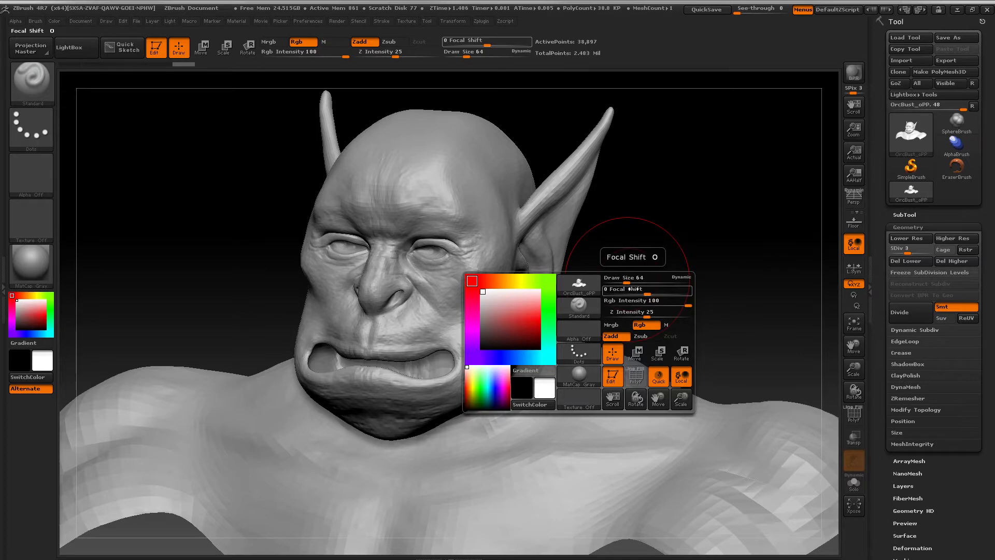
pyautogui.moveTo(626, 283); pyautogui.dragTo(621, 284)
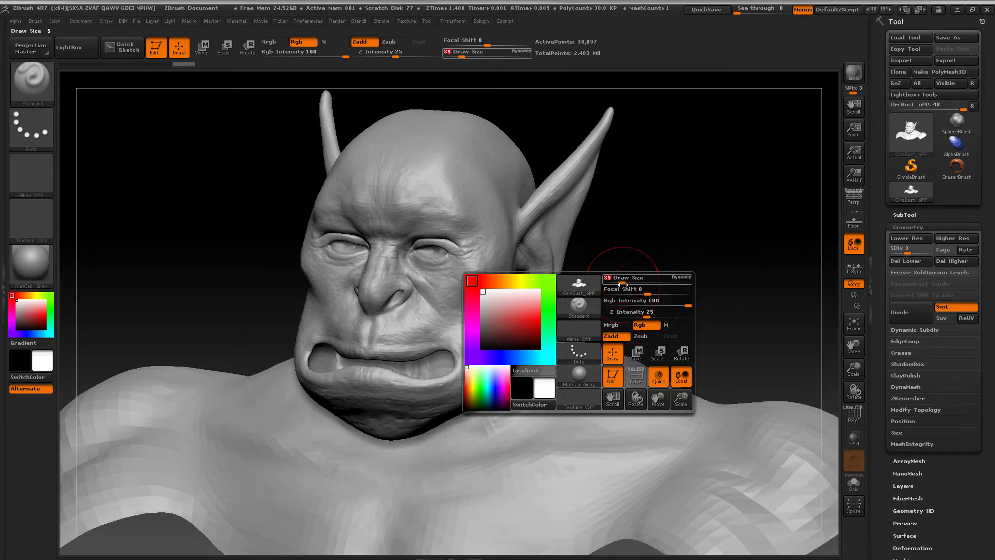
pyautogui.click(35, 85)
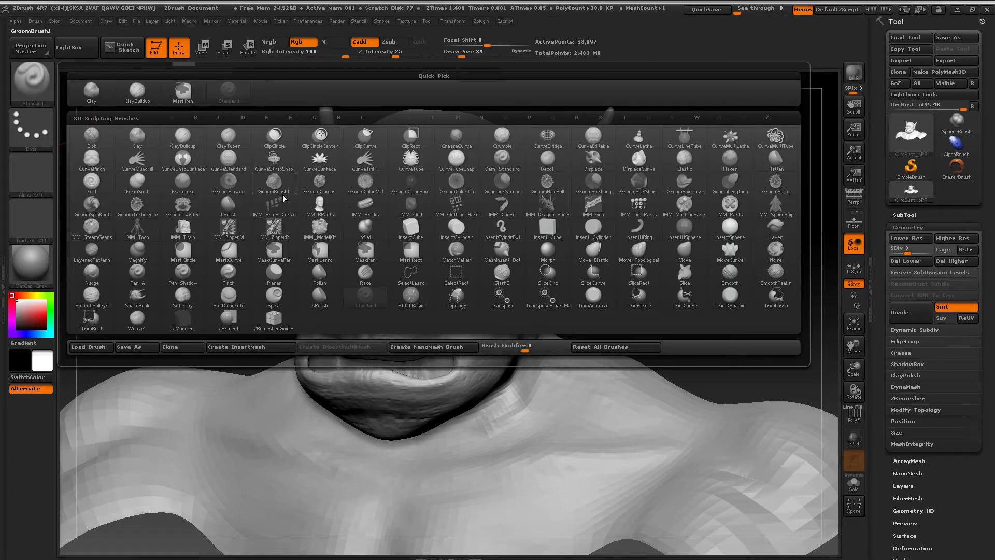
pyautogui.click(189, 148)
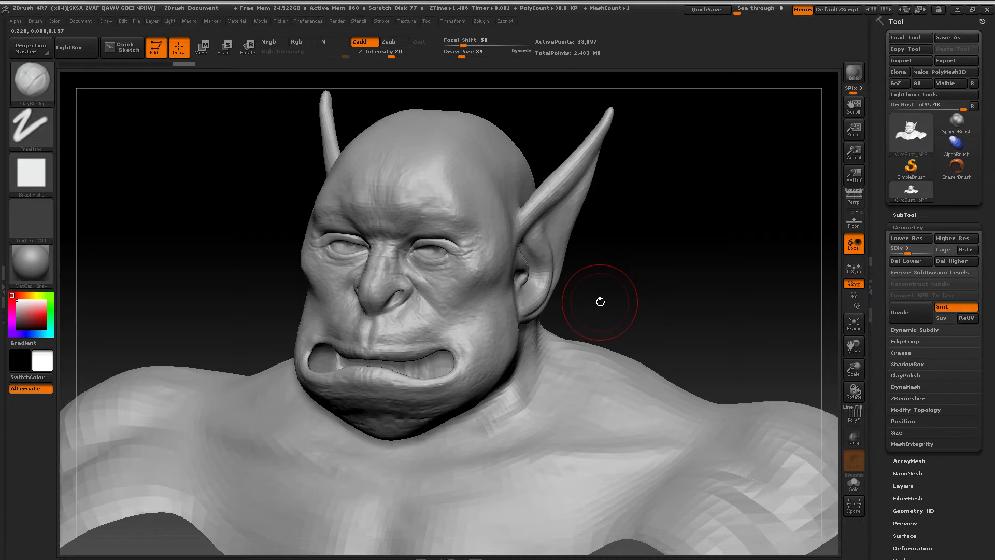
# Step: Set the ClayBuildup brush's draw size to 20 and its Z Intensity to 13
pyautogui.press('space')
pyautogui.press('space')
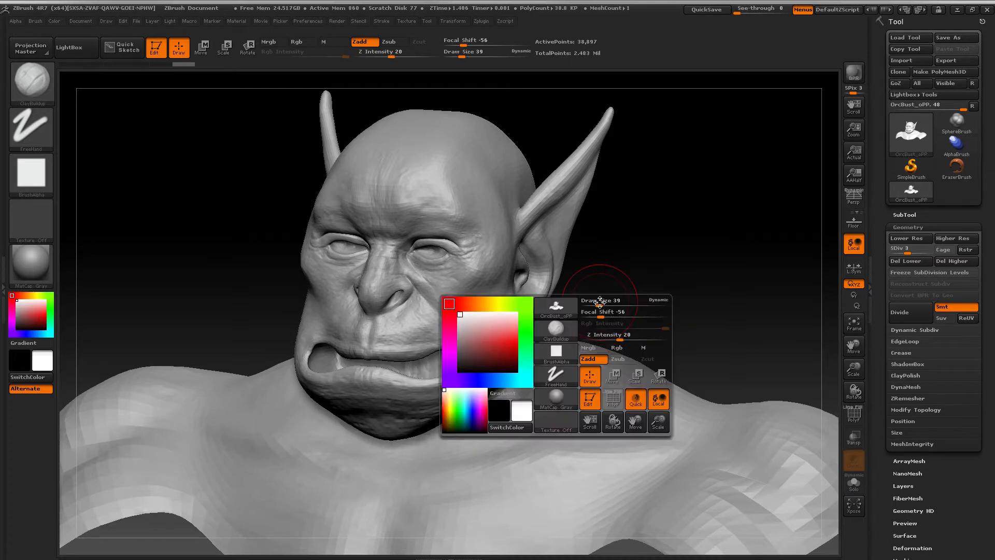
pyautogui.press('space')
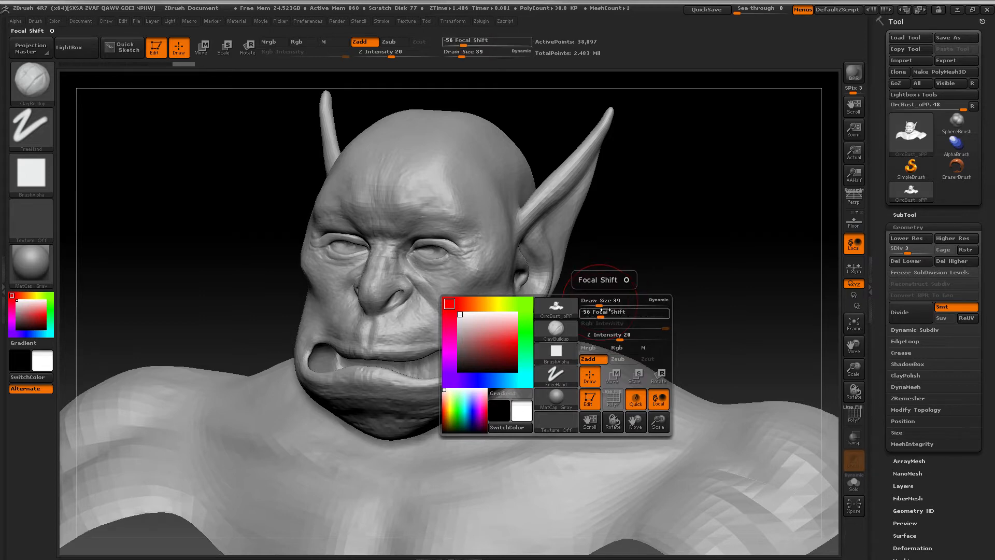
pyautogui.moveTo(601, 307); pyautogui.dragTo(595, 307)
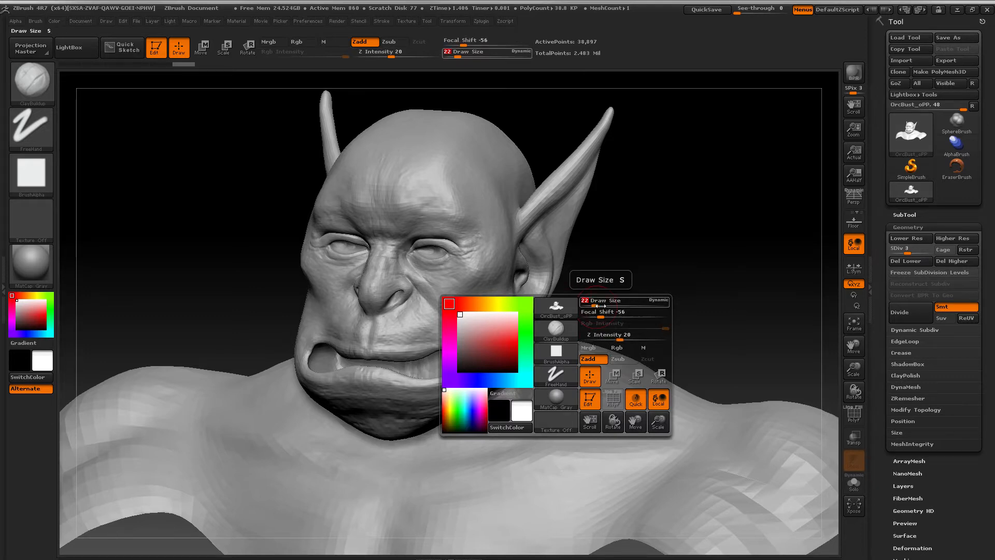
pyautogui.moveTo(595, 306); pyautogui.dragTo(594, 307)
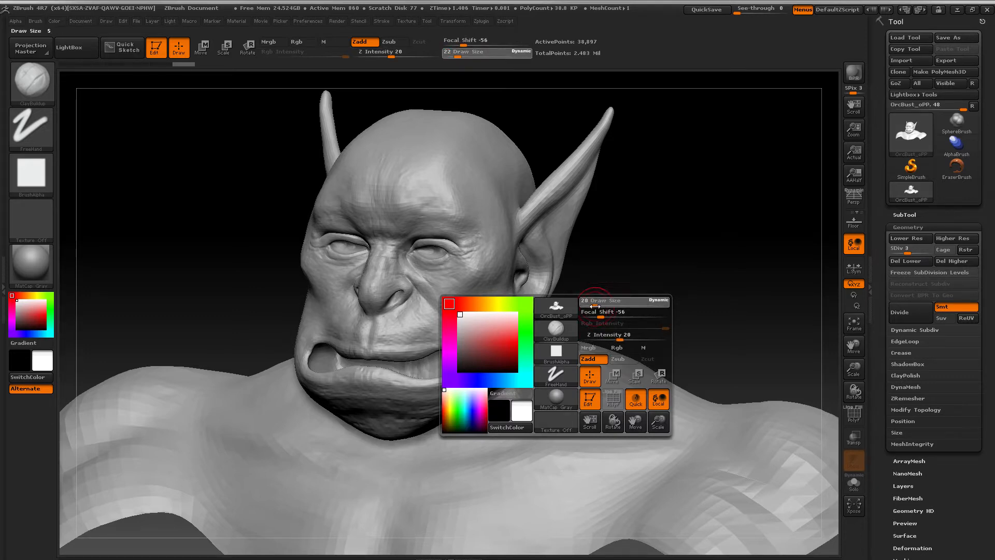
pyautogui.press('space')
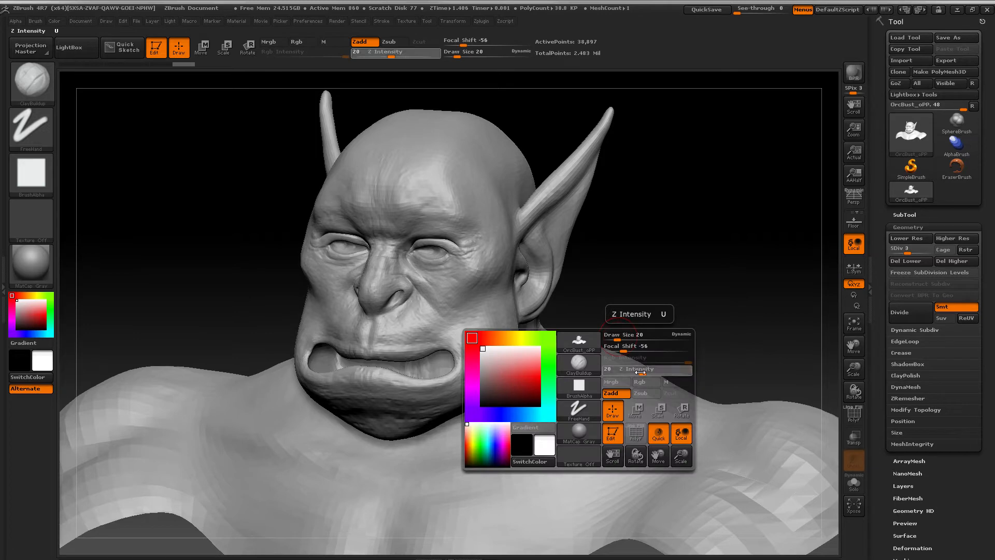
pyautogui.moveTo(641, 372); pyautogui.dragTo(633, 372)
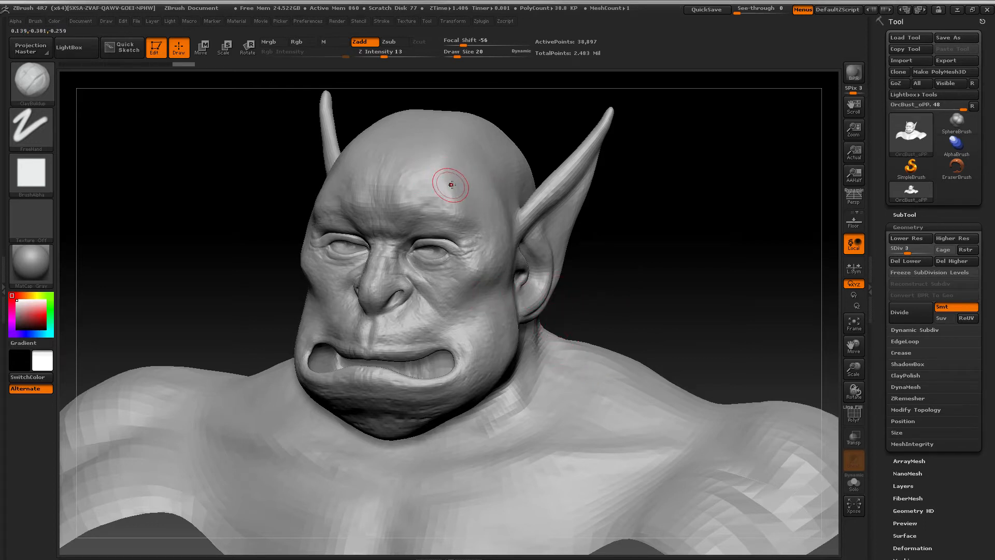
# Step: Test a stroke on the orc's forehead, lower Z Intensity to 2, and sculpt light strokes over the forehead and cheek
pyautogui.moveTo(417, 173); pyautogui.dragTo(467, 197)
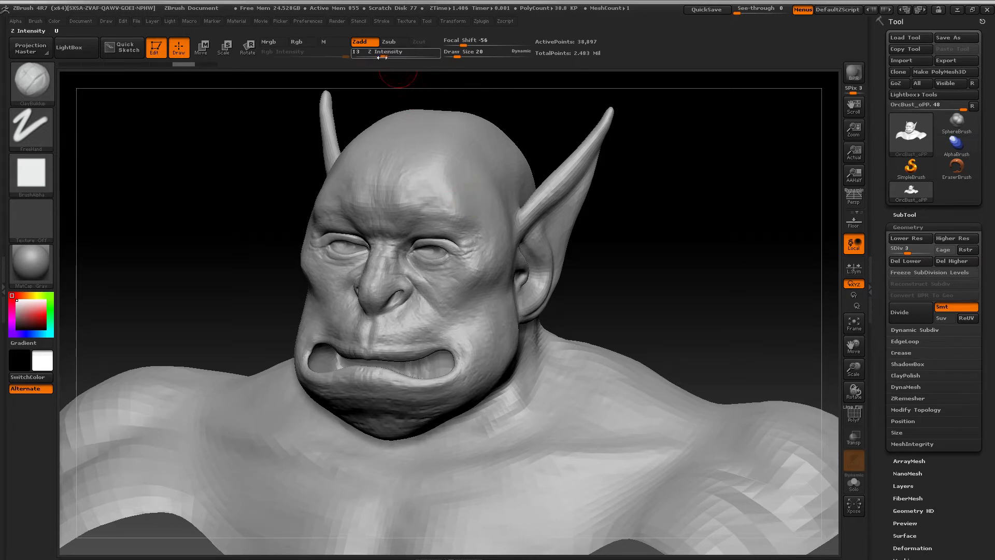
pyautogui.moveTo(384, 57); pyautogui.dragTo(381, 57)
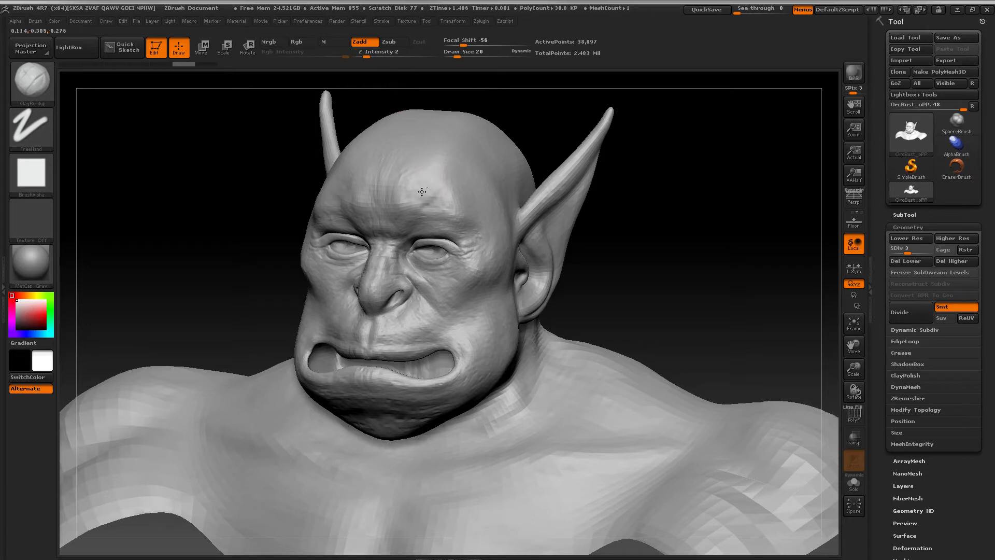
pyautogui.moveTo(432, 160)
pyautogui.mouseDown()
pyautogui.moveTo(460, 195)
pyautogui.moveTo(483, 199)
pyautogui.moveTo(425, 211)
pyautogui.mouseUp()
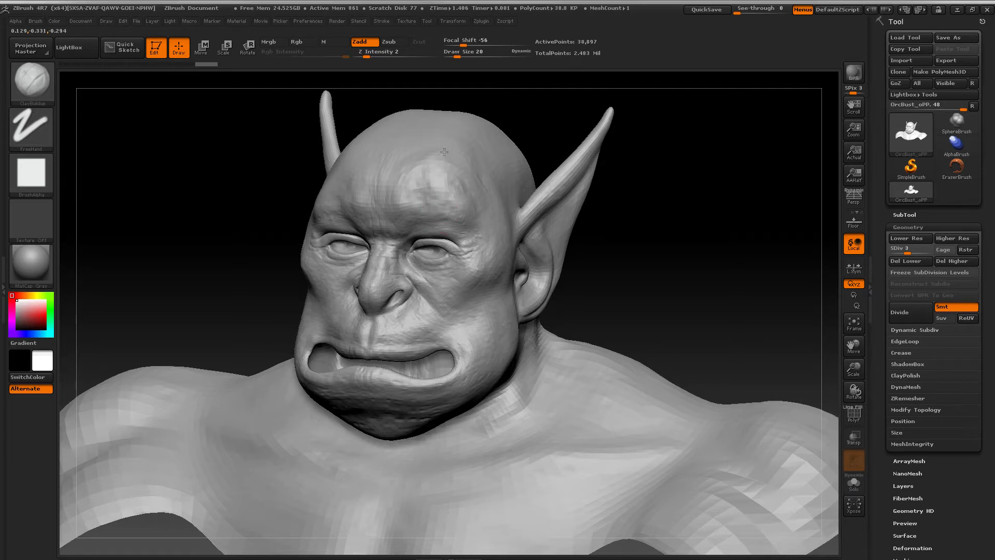
pyautogui.moveTo(435, 172); pyautogui.dragTo(477, 217)
pyautogui.moveTo(481, 280); pyautogui.dragTo(484, 281)
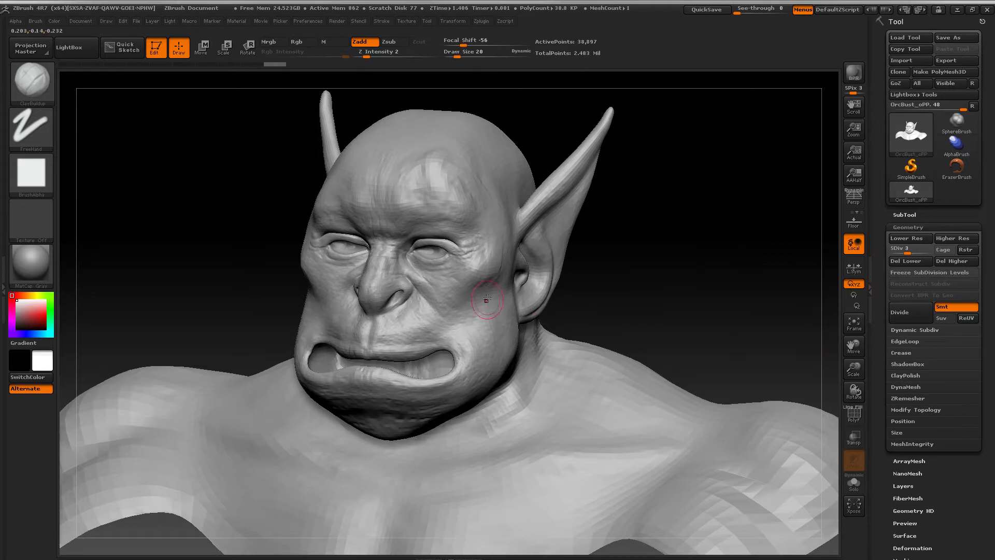
# Step: Finish the light cheek strokes, raise the bust to subdivision level 4, and refine the orc's face with ClayBuildup
pyautogui.moveTo(465, 294); pyautogui.dragTo(476, 317)
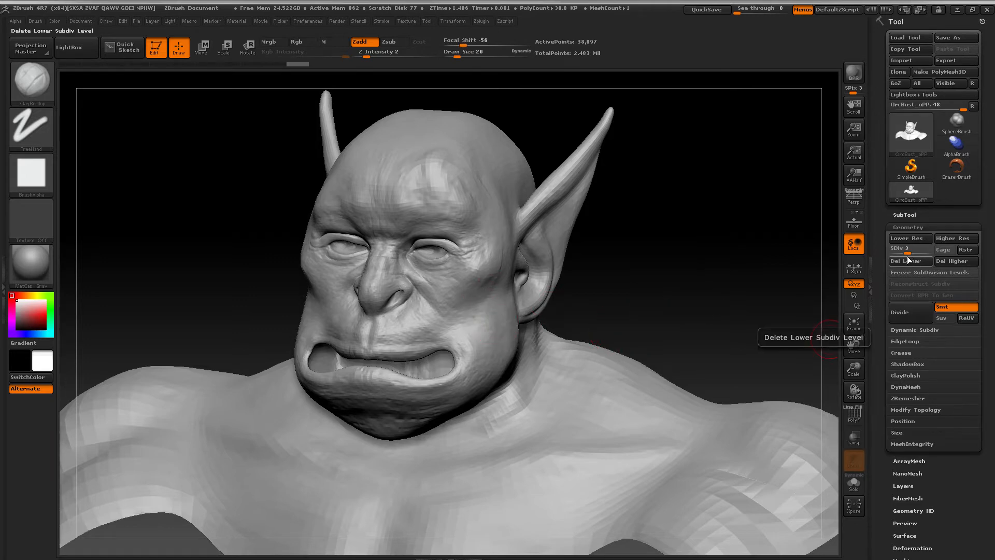
pyautogui.moveTo(912, 252); pyautogui.dragTo(913, 252)
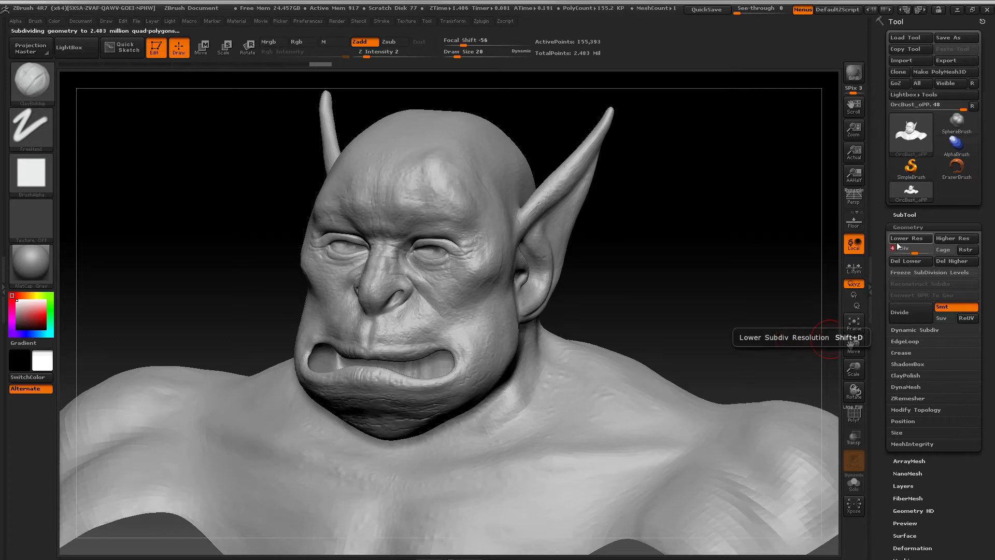
pyautogui.moveTo(652, 300); pyautogui.dragTo(524, 306)
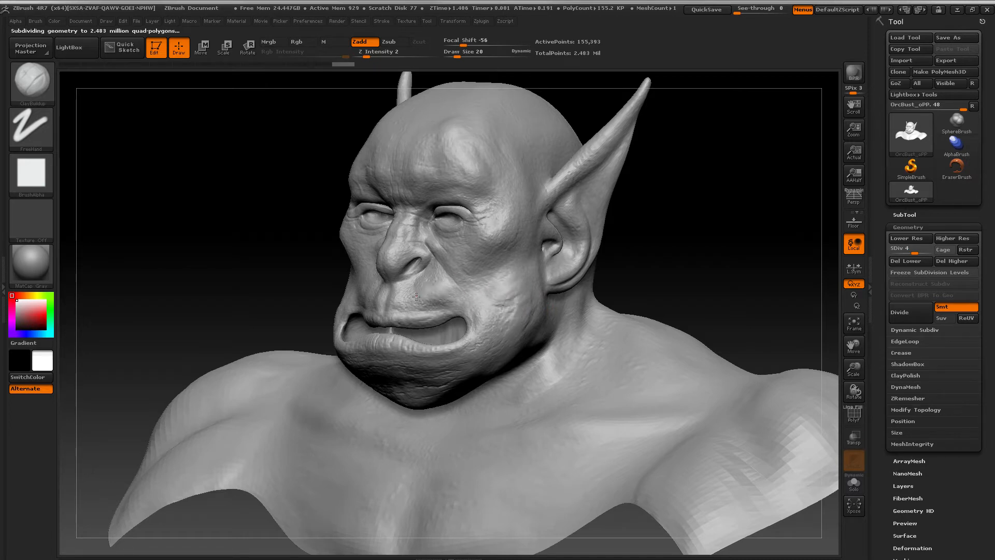
pyautogui.moveTo(596, 280); pyautogui.dragTo(655, 282)
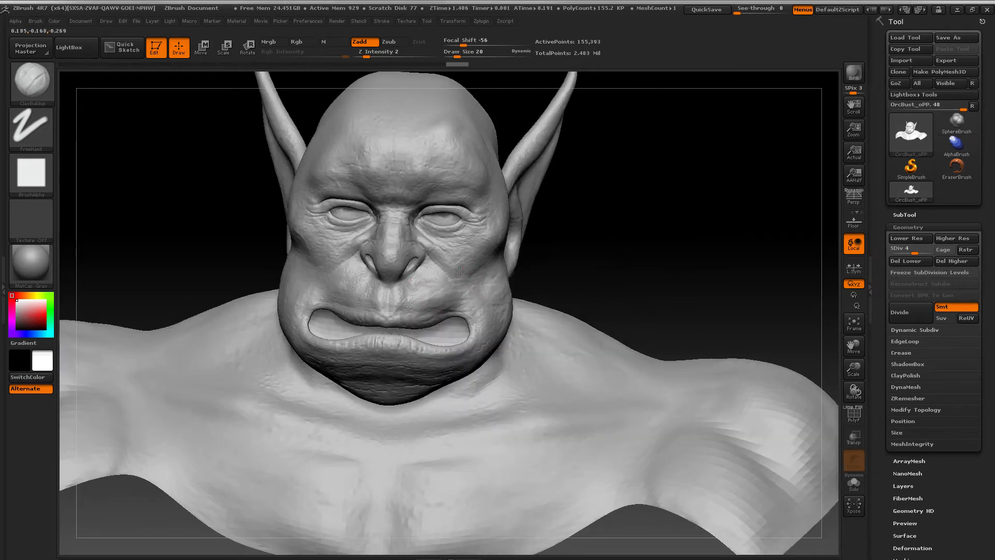
pyautogui.moveTo(626, 225); pyautogui.dragTo(596, 238)
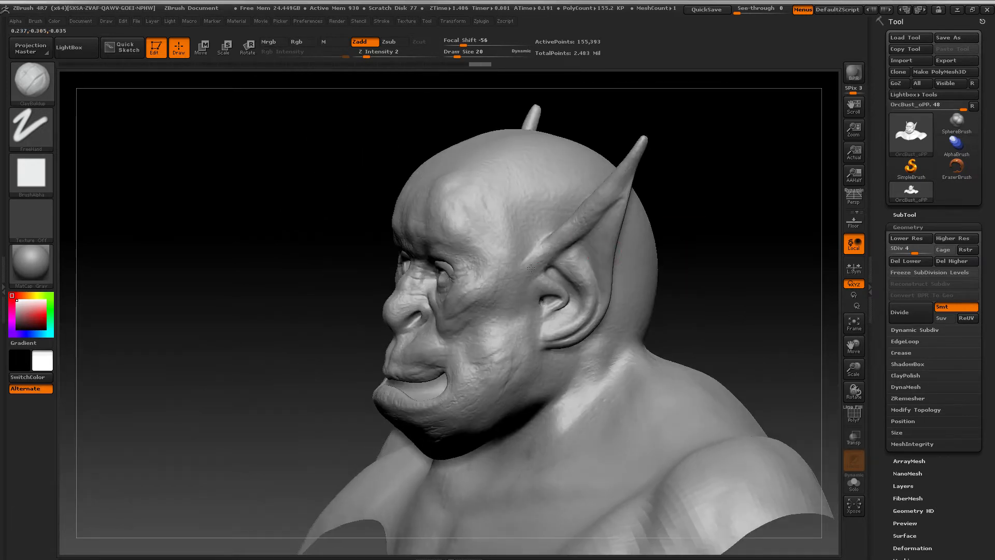
pyautogui.moveTo(688, 280); pyautogui.dragTo(652, 284)
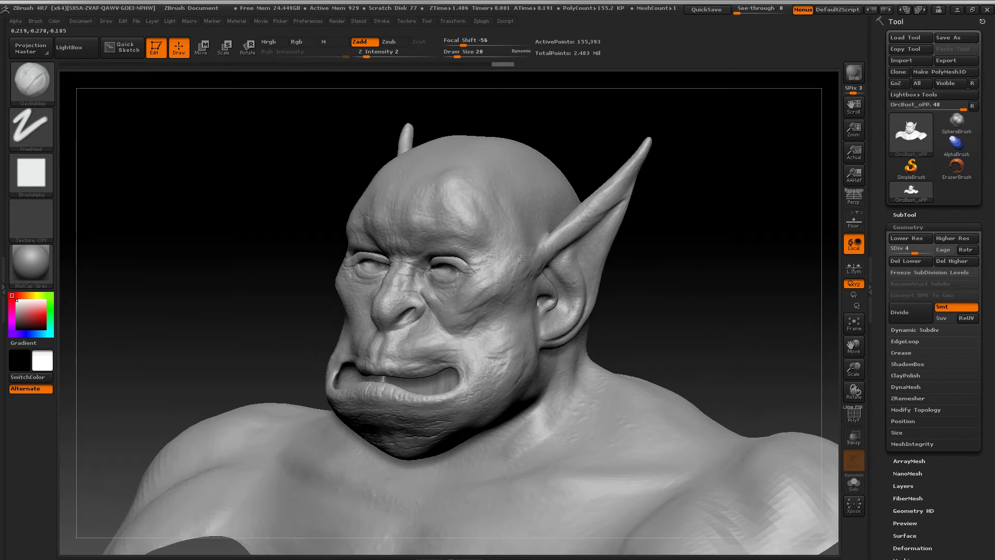
# Step: Sculpt light ClayBuildup strokes over the orc's temple, cheekbone and the area in front of the ear
pyautogui.moveTo(510, 217)
pyautogui.mouseDown()
pyautogui.moveTo(480, 322)
pyautogui.moveTo(423, 318)
pyautogui.moveTo(409, 336)
pyautogui.mouseUp()
pyautogui.moveTo(419, 292); pyautogui.dragTo(440, 316)
pyautogui.moveTo(500, 284); pyautogui.dragTo(485, 297)
pyautogui.moveTo(572, 287); pyautogui.dragTo(564, 316)
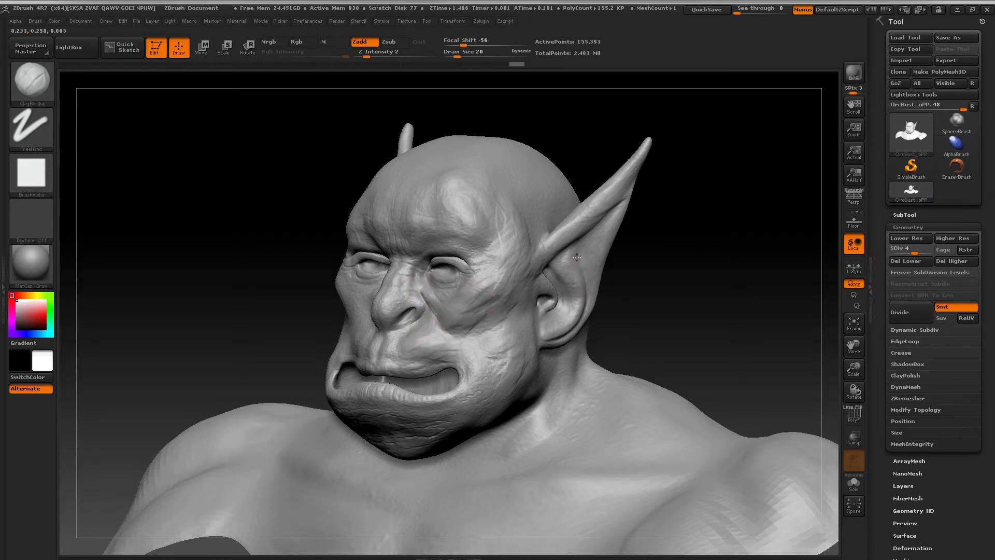
pyautogui.moveTo(715, 253); pyautogui.dragTo(650, 240)
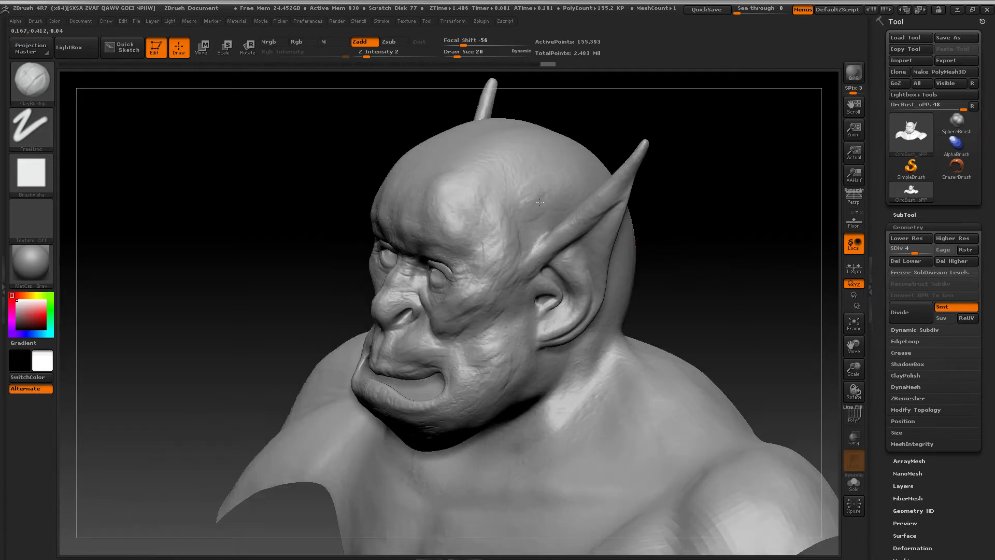
pyautogui.moveTo(690, 270); pyautogui.dragTo(736, 275)
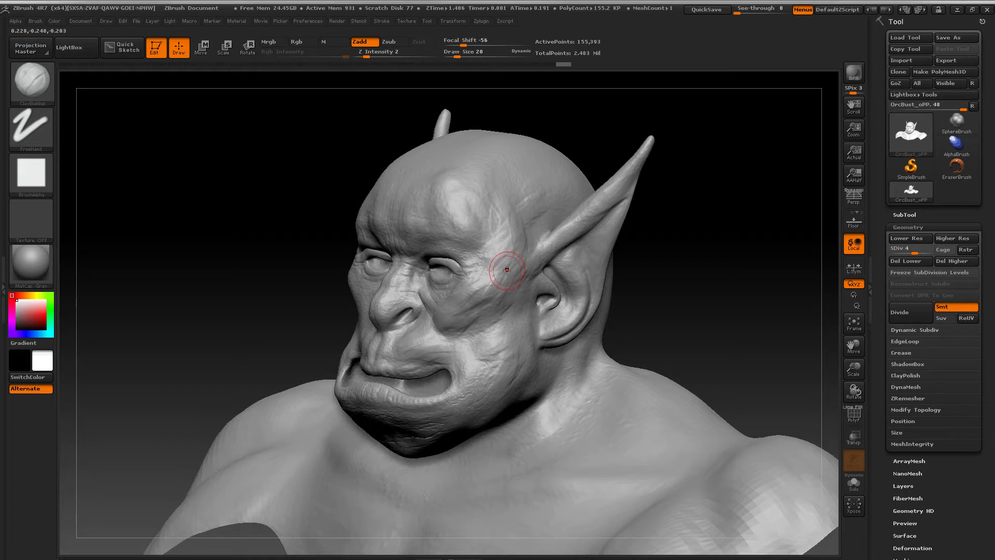
# Step: Smooth the sculpted strokes on the orc's temple, side of the head, cheek and jaw at full Z Intensity
pyautogui.press('shift')
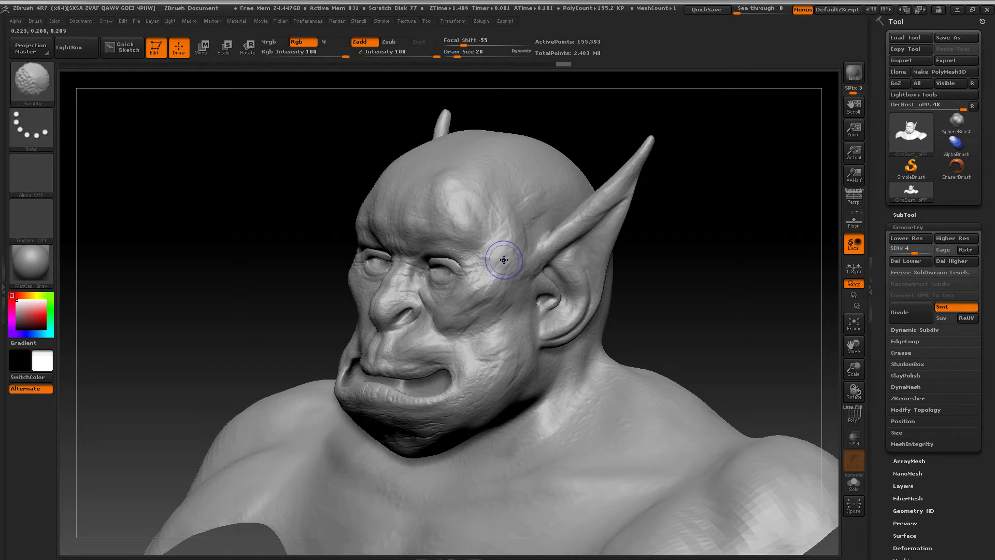
pyautogui.press('shift')
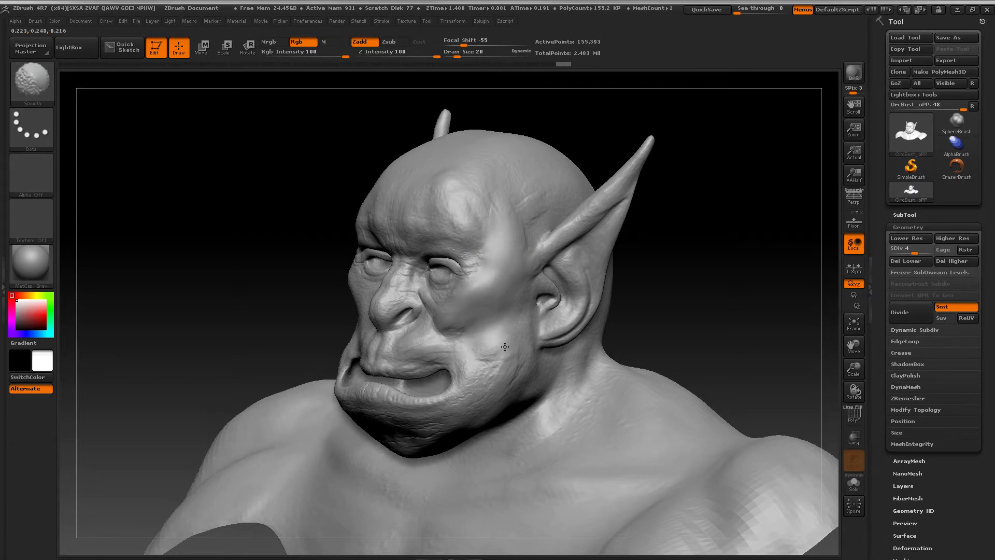
pyautogui.keyDown('shift'); pyautogui.moveTo(509, 374); pyautogui.dragTo(510, 379); pyautogui.keyUp('shift')
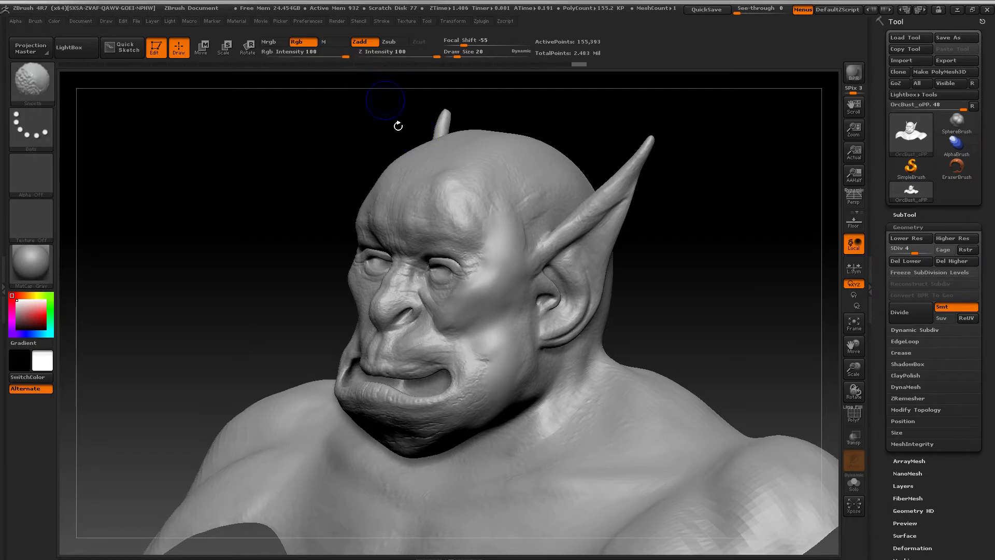
pyautogui.moveTo(522, 249)
pyautogui.keyDown('shift'); pyautogui.mouseDown()
pyautogui.moveTo(529, 222)
pyautogui.moveTo(510, 213)
pyautogui.mouseUp(); pyautogui.keyUp('shift')
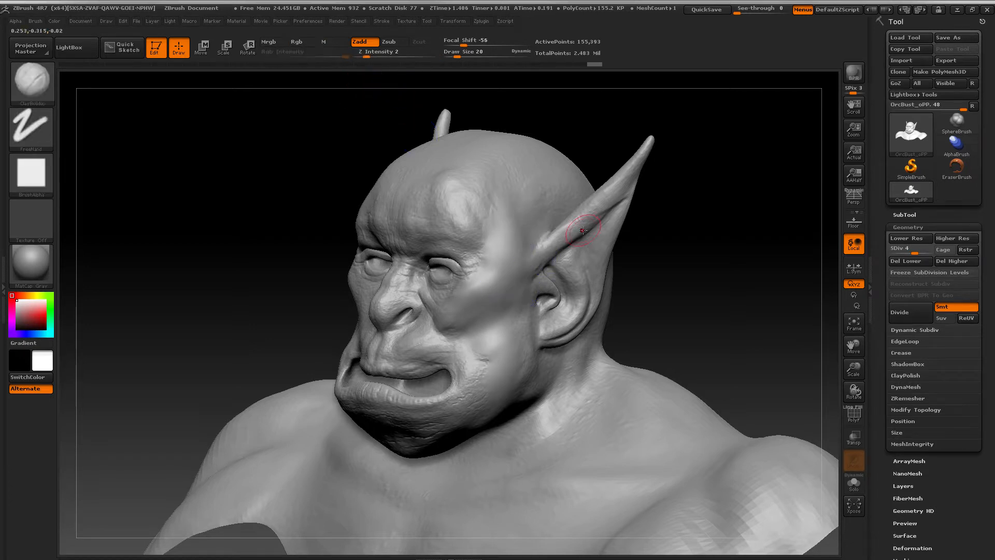
pyautogui.keyDown('shift'); pyautogui.moveTo(568, 241); pyautogui.dragTo(569, 265); pyautogui.keyUp('shift')
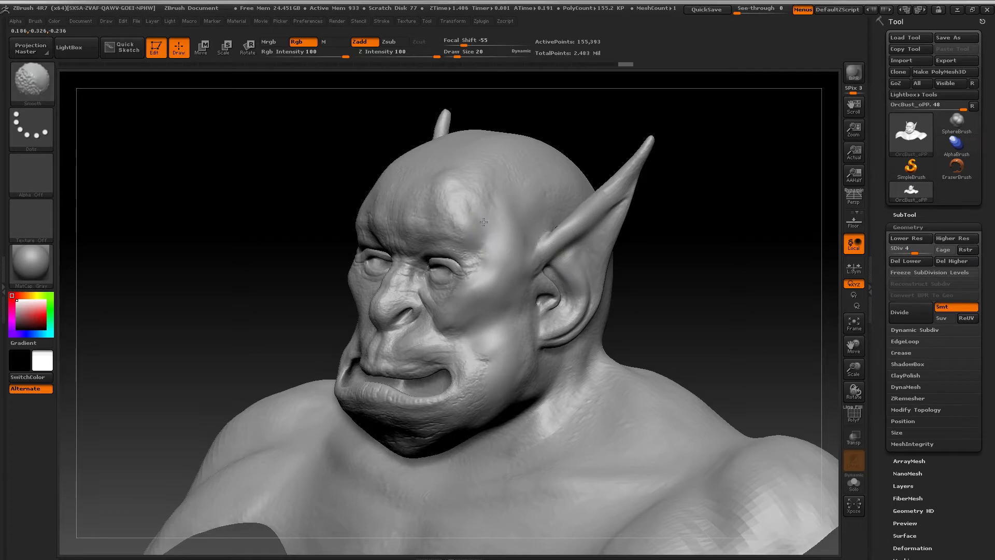
pyautogui.moveTo(733, 322)
pyautogui.mouseDown()
pyautogui.moveTo(648, 324)
pyautogui.moveTo(739, 326)
pyautogui.moveTo(793, 309)
pyautogui.moveTo(715, 322)
pyautogui.moveTo(685, 292)
pyautogui.mouseUp()
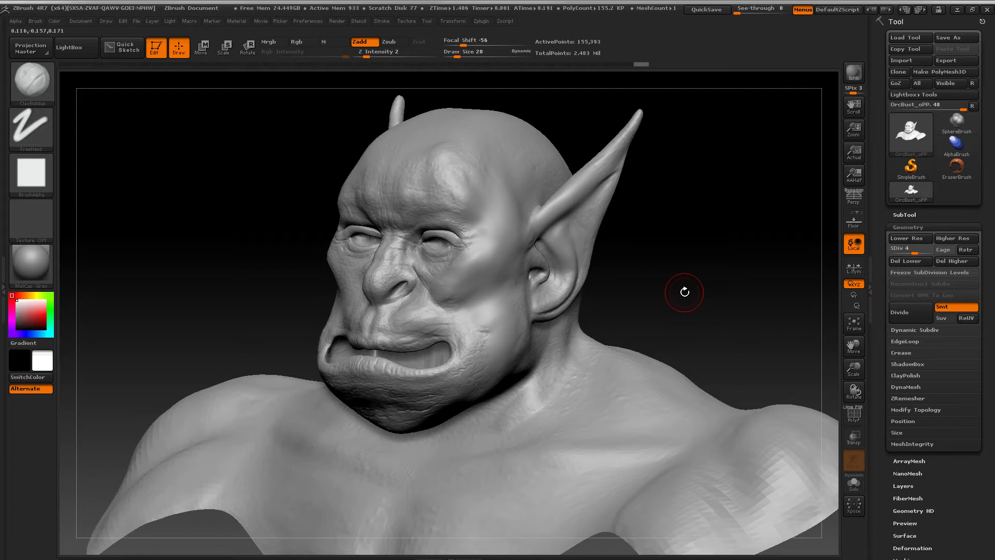
pyautogui.moveTo(711, 284); pyautogui.dragTo(649, 282)
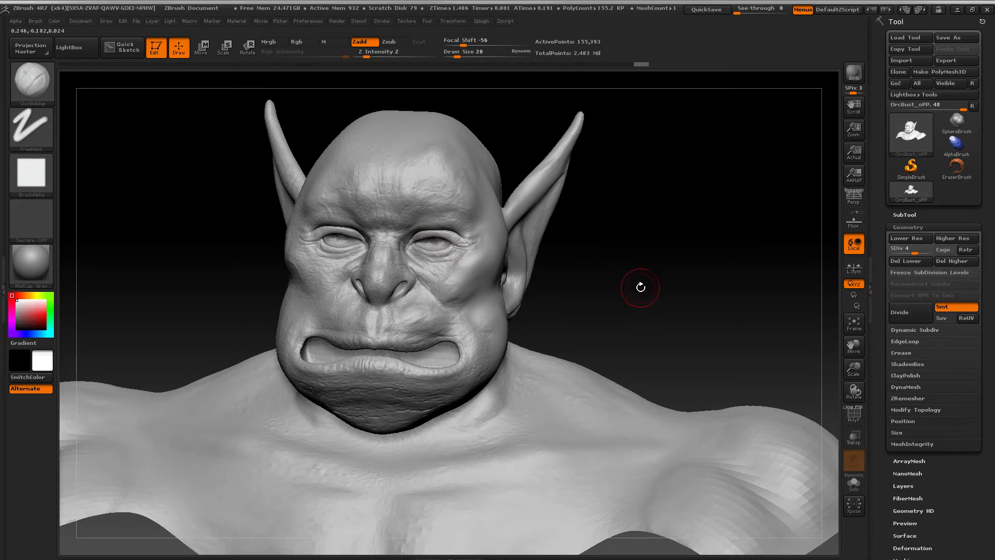
# Step: Choose a saturated orange as the main paint colour for the orc's head
pyautogui.keyDown('alt'); pyautogui.moveTo(641, 282); pyautogui.dragTo(661, 287); pyautogui.keyUp('alt')
pyautogui.moveTo(669, 298); pyautogui.dragTo(650, 280)
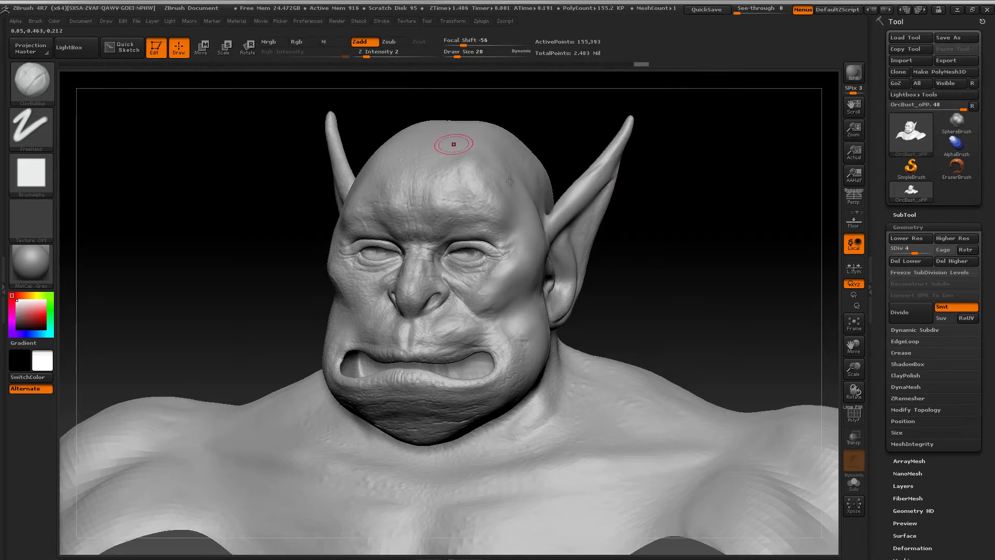
pyautogui.keyDown('shift'); pyautogui.moveTo(669, 303); pyautogui.dragTo(665, 287); pyautogui.keyUp('shift')
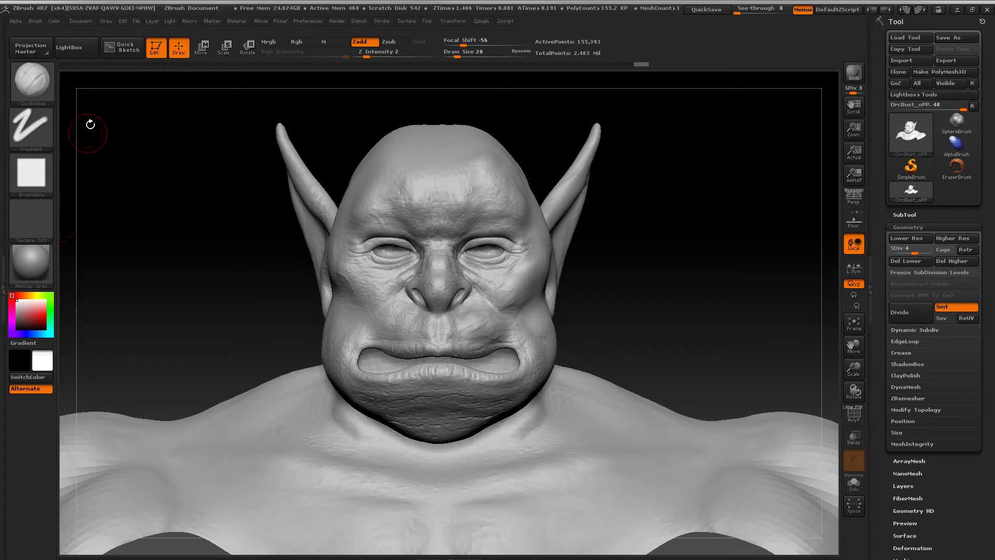
pyautogui.click(61, 22)
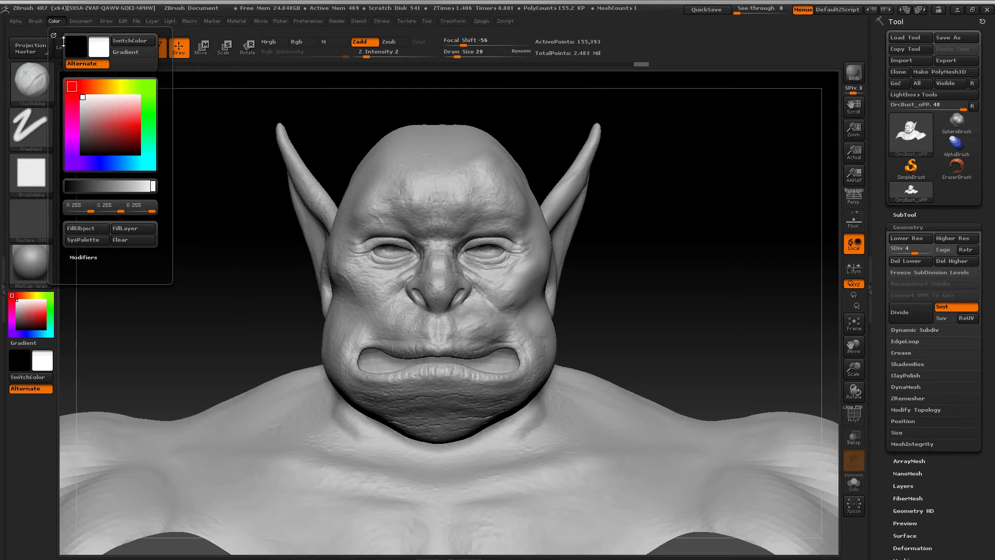
pyautogui.click(95, 228)
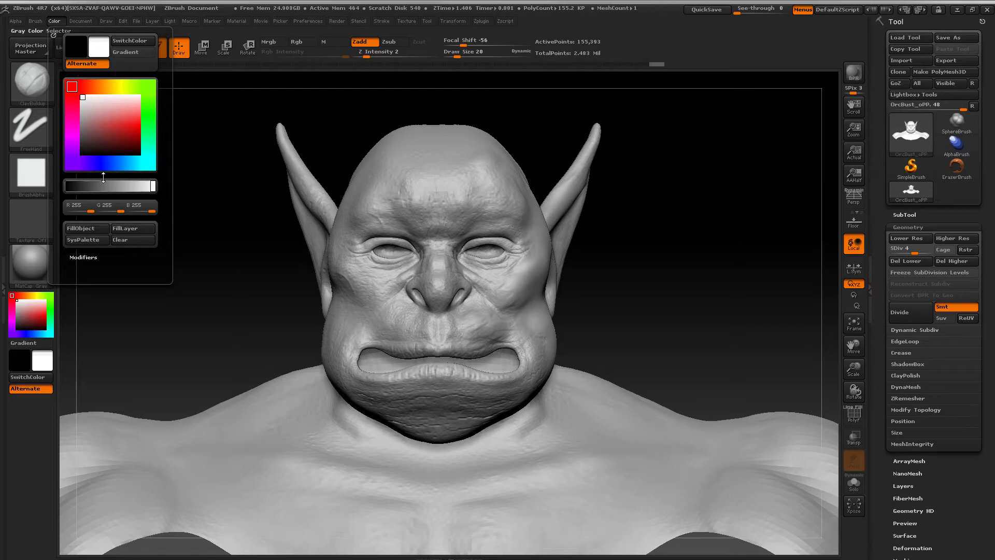
pyautogui.click(137, 125)
pyautogui.moveTo(87, 88); pyautogui.dragTo(104, 87)
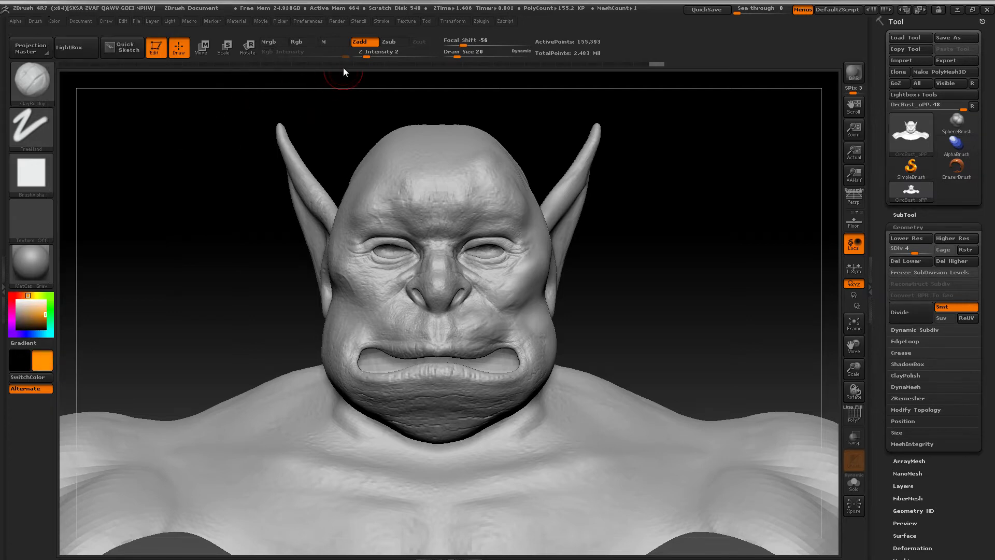
# Step: Set the brush to apply Rgb colour without Zadd, paint half of the face orange, and paint the nose muted green
pyautogui.click(297, 42)
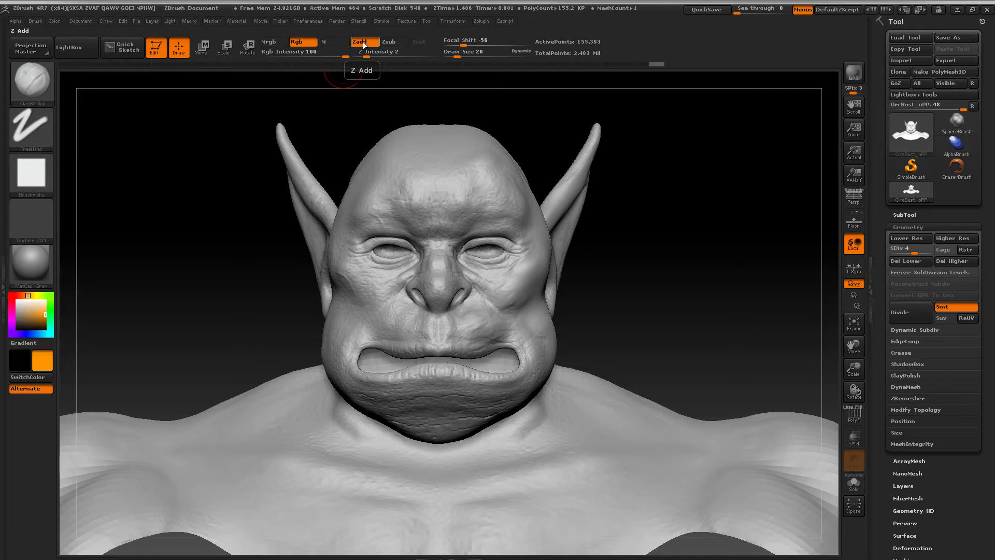
pyautogui.click(363, 43)
pyautogui.moveTo(439, 178)
pyautogui.mouseDown()
pyautogui.moveTo(407, 204)
pyautogui.moveTo(444, 182)
pyautogui.moveTo(365, 210)
pyautogui.moveTo(399, 165)
pyautogui.moveTo(420, 209)
pyautogui.moveTo(357, 234)
pyautogui.moveTo(344, 259)
pyautogui.moveTo(399, 240)
pyautogui.moveTo(363, 280)
pyautogui.moveTo(414, 261)
pyautogui.moveTo(420, 279)
pyautogui.moveTo(383, 282)
pyautogui.moveTo(397, 239)
pyautogui.moveTo(345, 318)
pyautogui.moveTo(404, 310)
pyautogui.moveTo(422, 334)
pyautogui.moveTo(417, 298)
pyautogui.moveTo(438, 279)
pyautogui.moveTo(409, 330)
pyautogui.moveTo(415, 352)
pyautogui.moveTo(339, 360)
pyautogui.moveTo(373, 407)
pyautogui.moveTo(415, 371)
pyautogui.moveTo(358, 414)
pyautogui.moveTo(329, 274)
pyautogui.moveTo(424, 128)
pyautogui.moveTo(412, 158)
pyautogui.moveTo(438, 162)
pyautogui.moveTo(396, 136)
pyautogui.moveTo(447, 212)
pyautogui.moveTo(455, 287)
pyautogui.moveTo(426, 329)
pyautogui.moveTo(446, 357)
pyautogui.mouseUp()
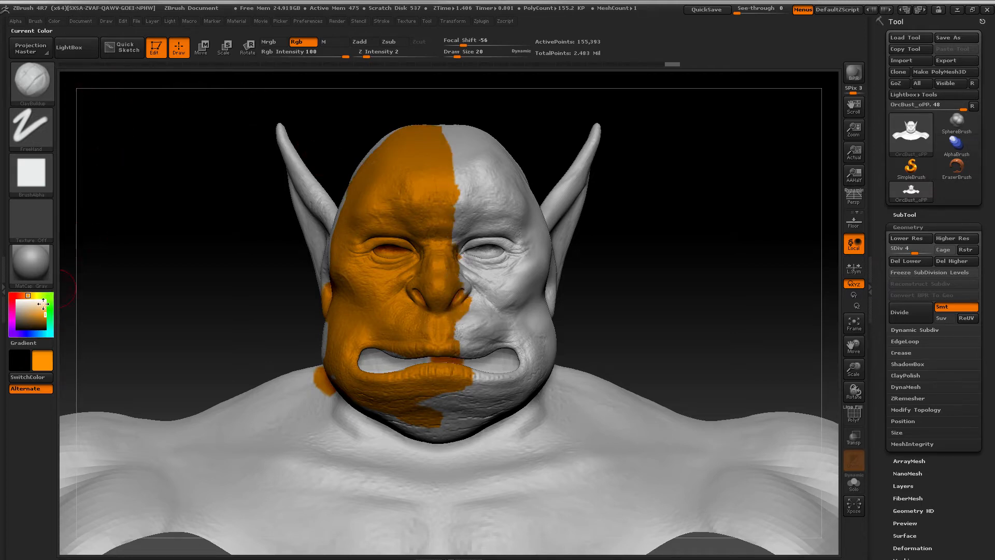
pyautogui.click(24, 313)
pyautogui.moveTo(36, 295); pyautogui.dragTo(50, 296)
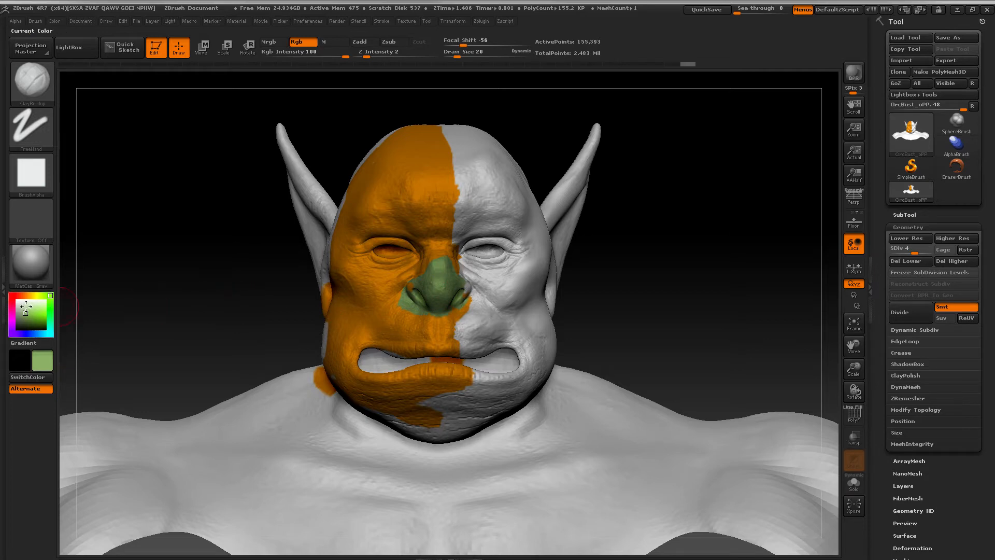
# Step: Pick a muted red, reduce the draw size to 9, and paint the eyebrow, lips and one nostril
pyautogui.click(12, 295)
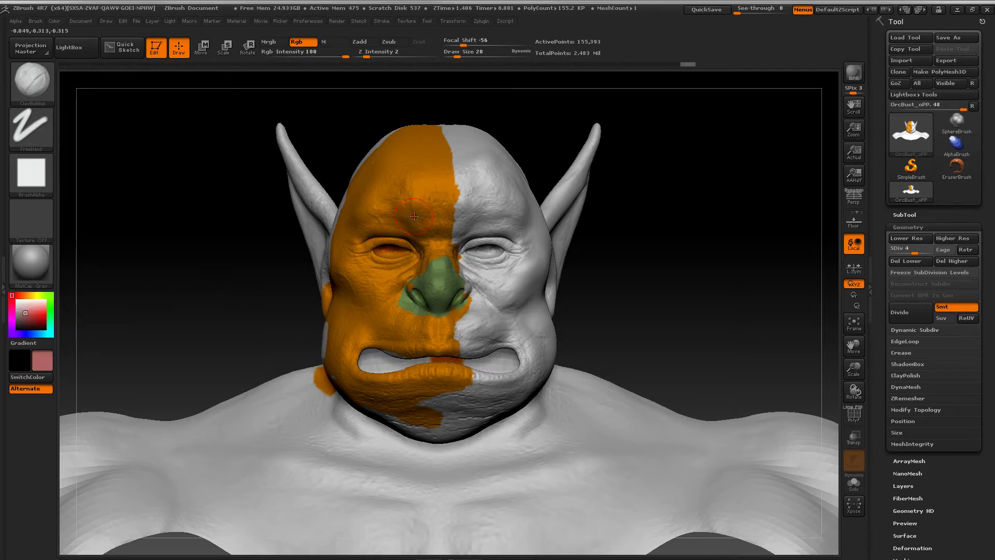
pyautogui.press('space')
pyautogui.moveTo(414, 216); pyautogui.dragTo(407, 217)
pyautogui.moveTo(414, 223); pyautogui.dragTo(365, 219)
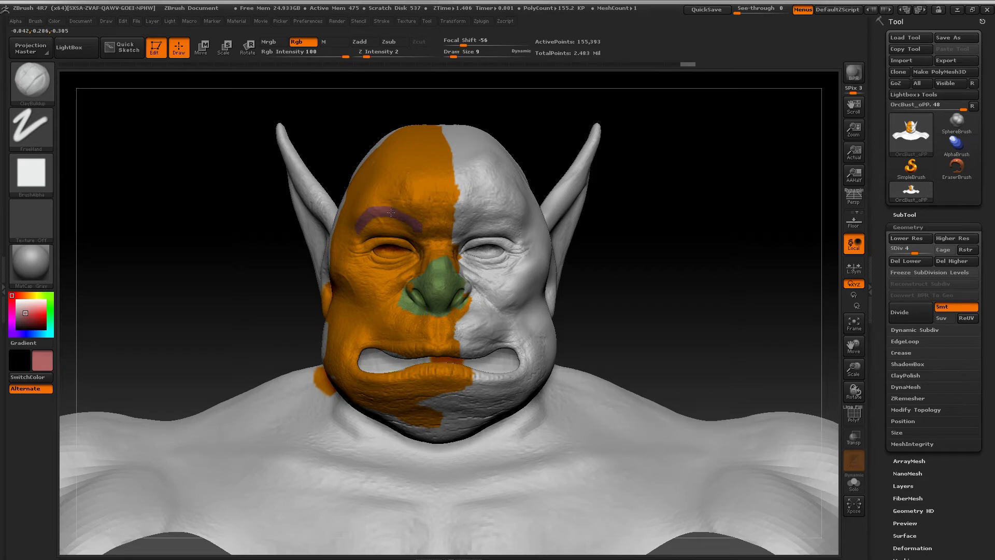
pyautogui.moveTo(413, 289)
pyautogui.mouseDown()
pyautogui.moveTo(402, 303)
pyautogui.moveTo(421, 288)
pyautogui.moveTo(402, 281)
pyautogui.moveTo(414, 323)
pyautogui.moveTo(360, 372)
pyautogui.moveTo(484, 376)
pyautogui.moveTo(519, 367)
pyautogui.moveTo(490, 343)
pyautogui.moveTo(420, 346)
pyautogui.mouseUp()
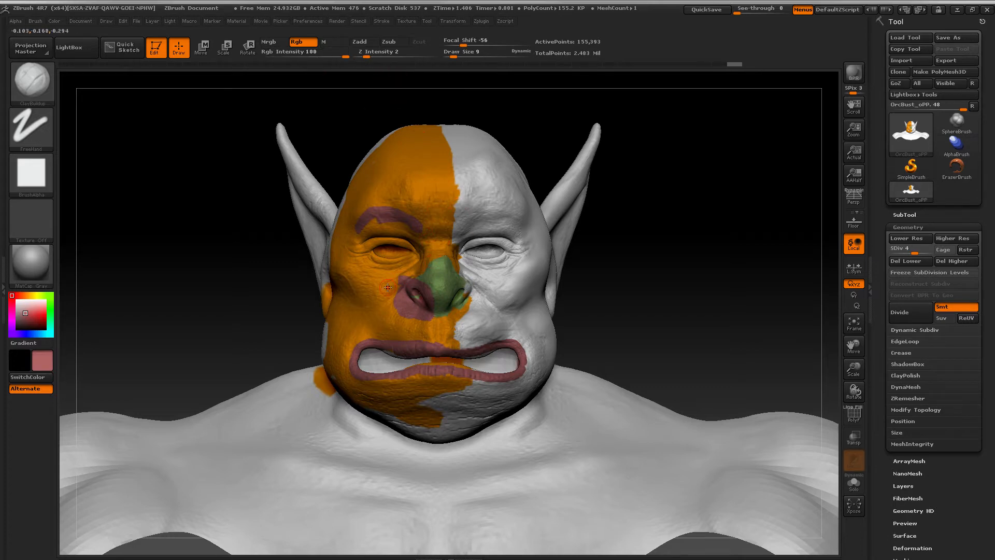
# Step: Fully initialize ZBrush to clear the painted bust and all document data
pyautogui.moveTo(640, 283); pyautogui.dragTo(631, 285)
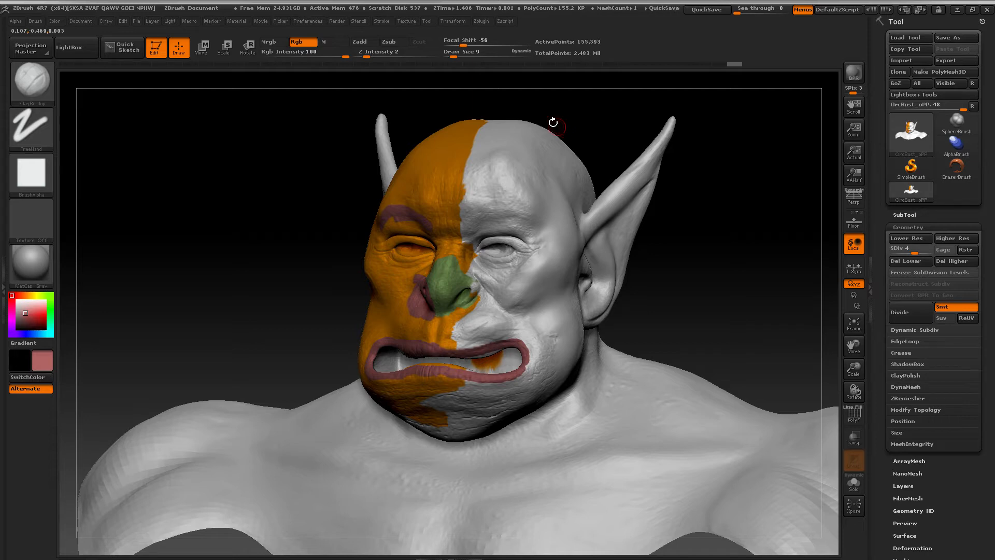
pyautogui.click(312, 22)
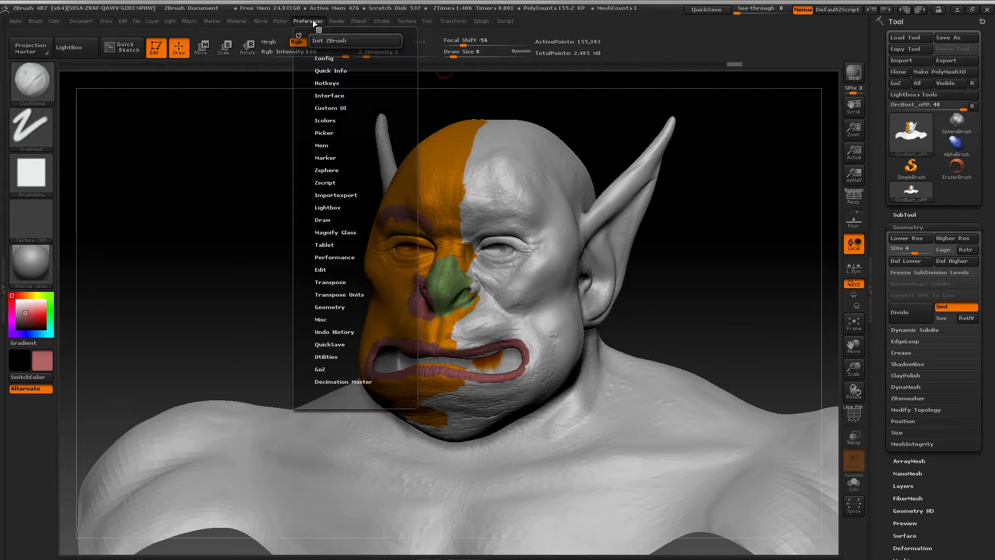
pyautogui.click(332, 41)
pyautogui.click(539, 314)
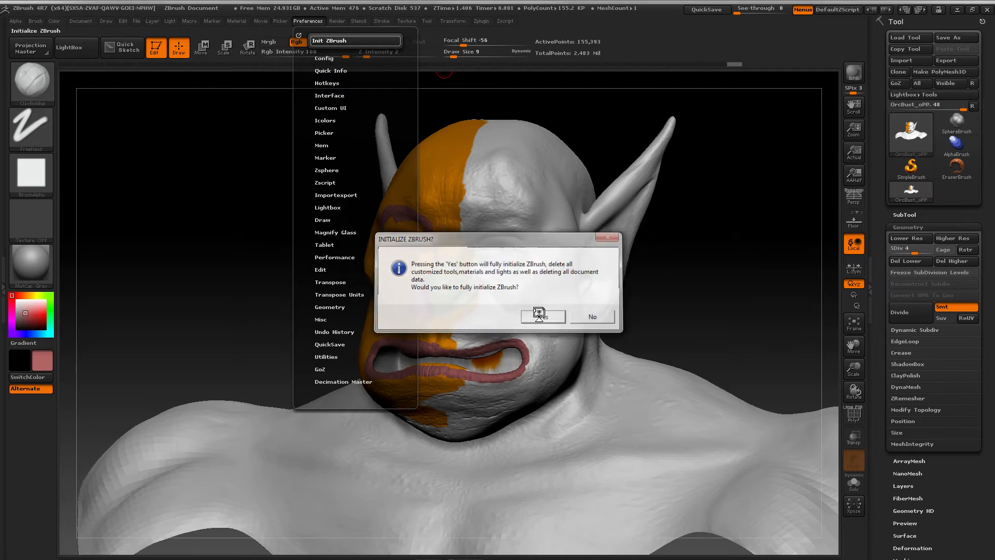
# Step: Load the OrcBust_Texture2 ZTool from the Orc Export folder
pyautogui.click(904, 37)
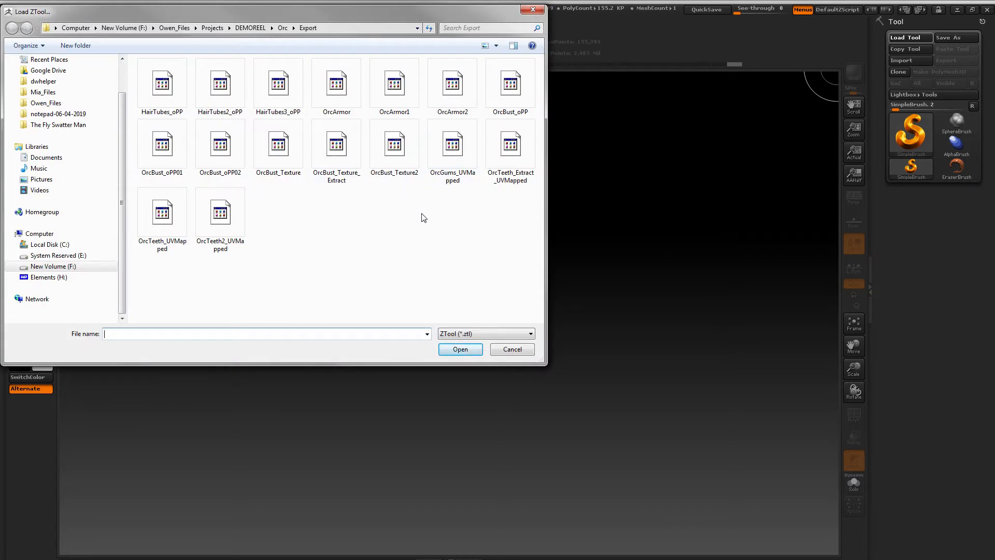
pyautogui.click(393, 161)
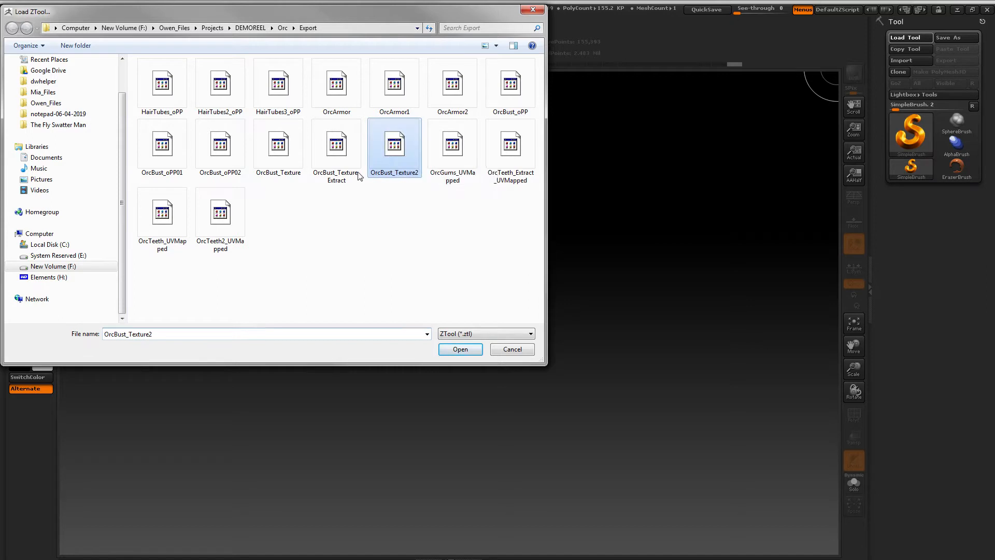
pyautogui.click(276, 172)
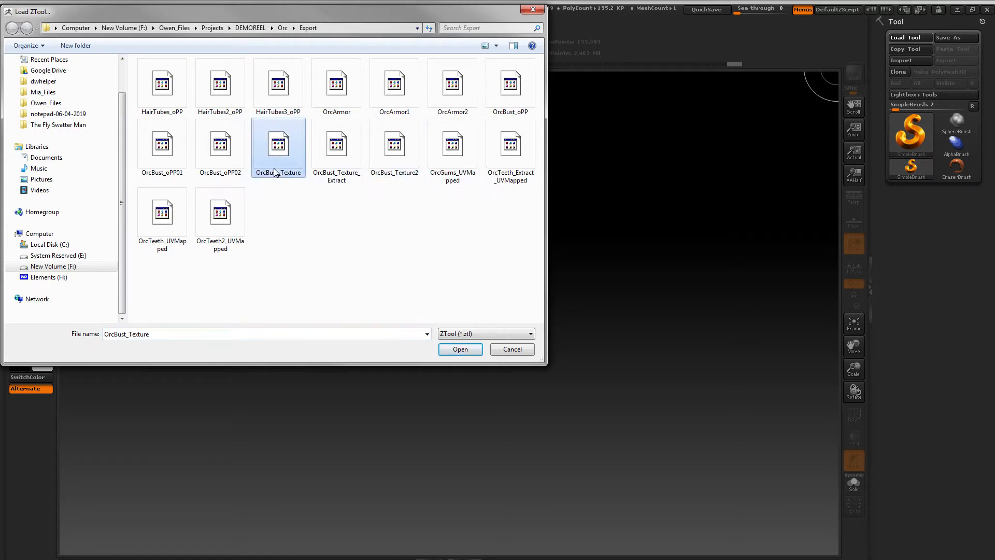
pyautogui.click(394, 171)
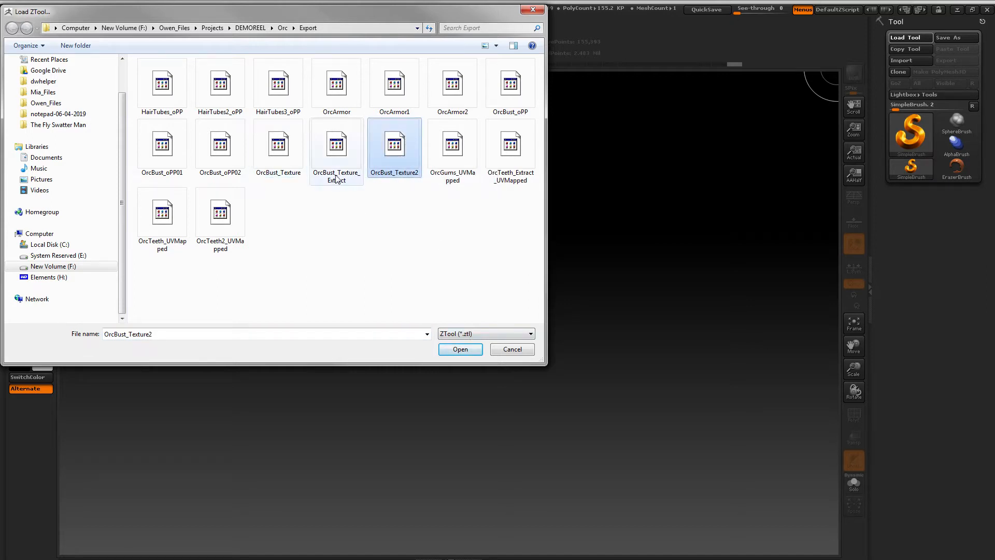
pyautogui.click(336, 177)
pyautogui.click(385, 171)
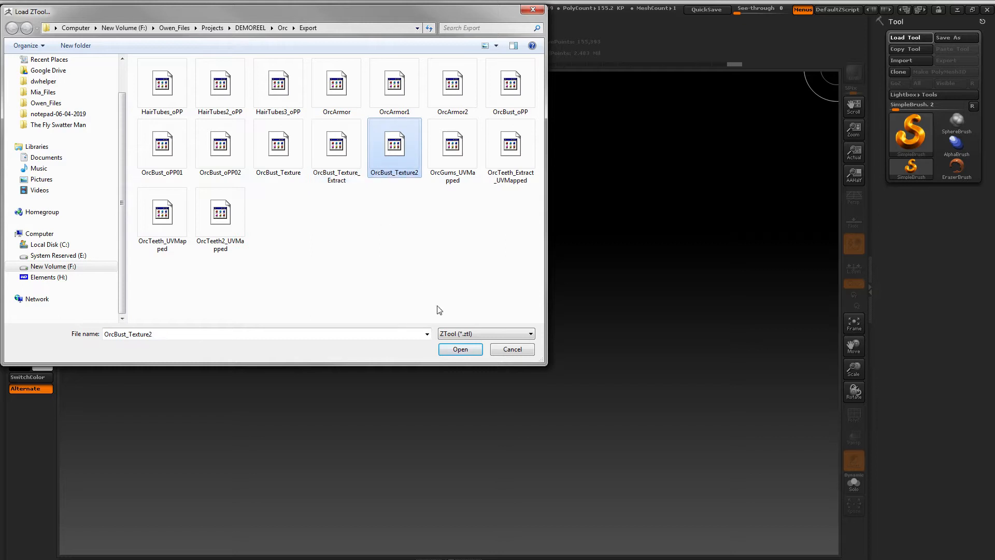
pyautogui.click(459, 349)
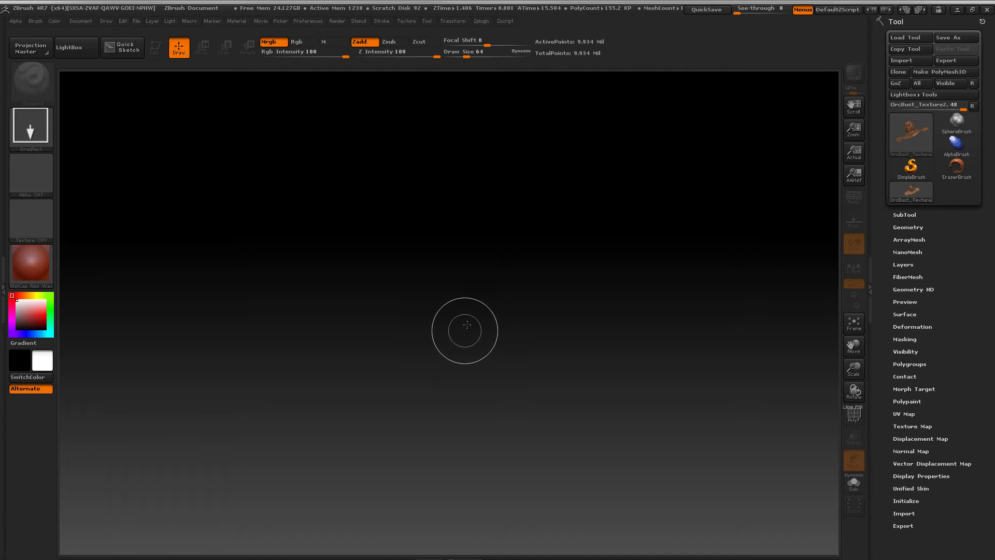
# Step: Place the textured orc bust on the empty canvas, make it editable in 3D, and frame it from the front
pyautogui.moveTo(422, 197)
pyautogui.mouseDown()
pyautogui.moveTo(433, 249)
pyautogui.moveTo(422, 395)
pyautogui.moveTo(438, 426)
pyautogui.moveTo(423, 557)
pyautogui.mouseUp()
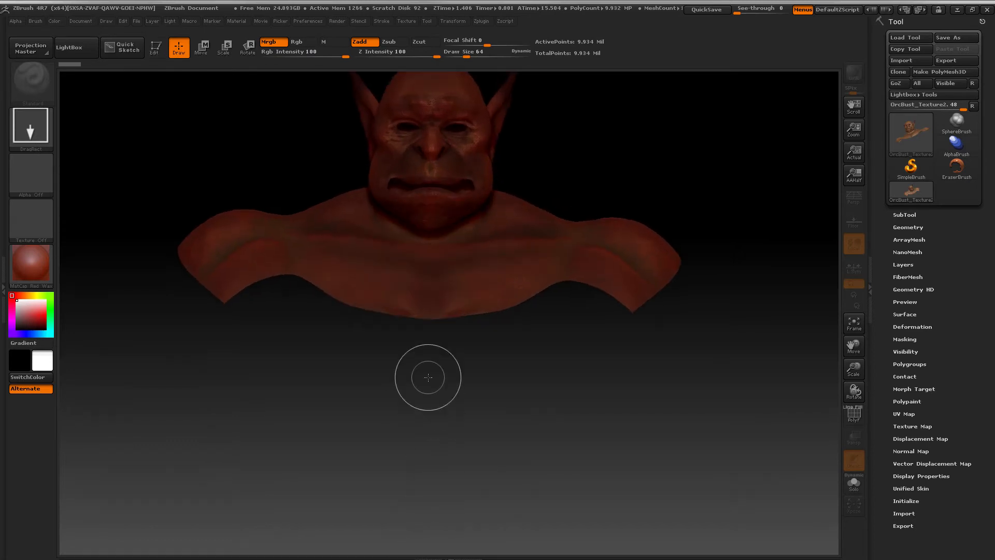
pyautogui.press('t')
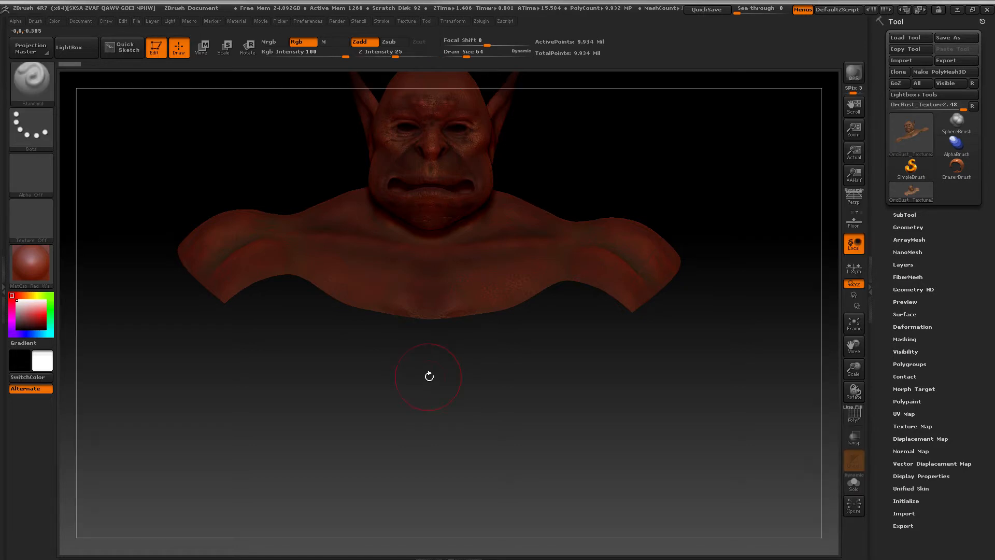
pyautogui.keyDown('alt'); pyautogui.moveTo(537, 391); pyautogui.dragTo(552, 431); pyautogui.keyUp('alt')
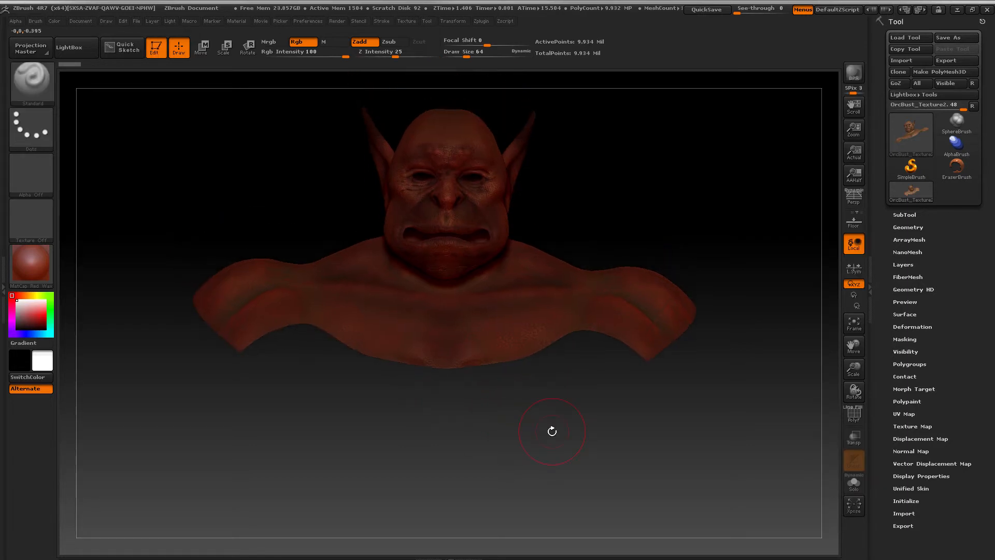
pyautogui.press('f')
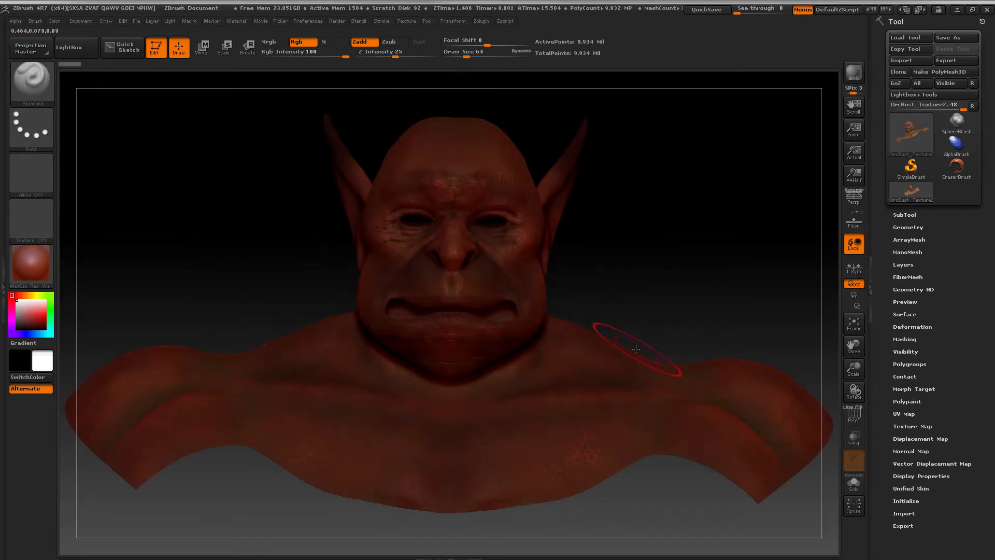
pyautogui.keyDown('shift'); pyautogui.moveTo(663, 290); pyautogui.dragTo(665, 289); pyautogui.keyUp('shift')
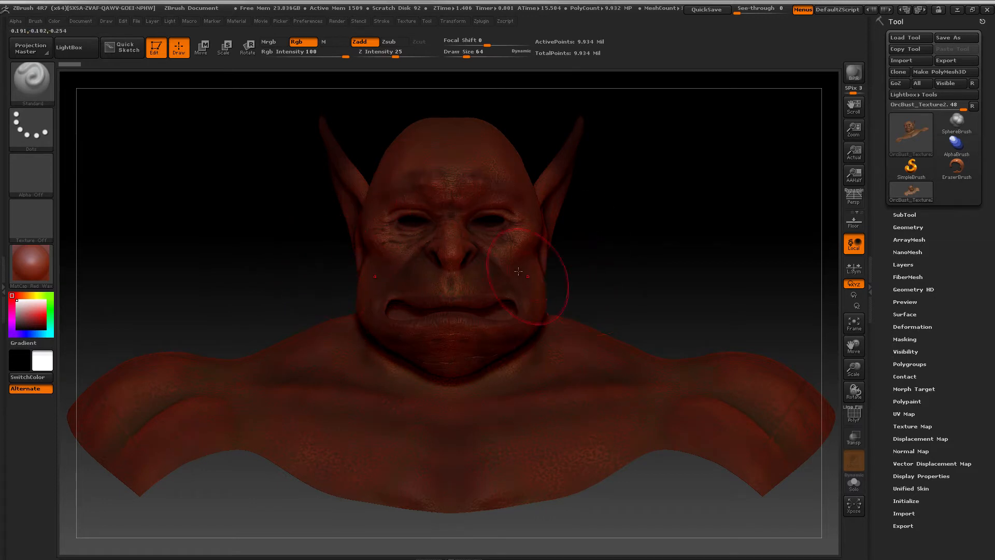
# Step: Switch the bust's display material to MatCap Gray
pyautogui.click(35, 263)
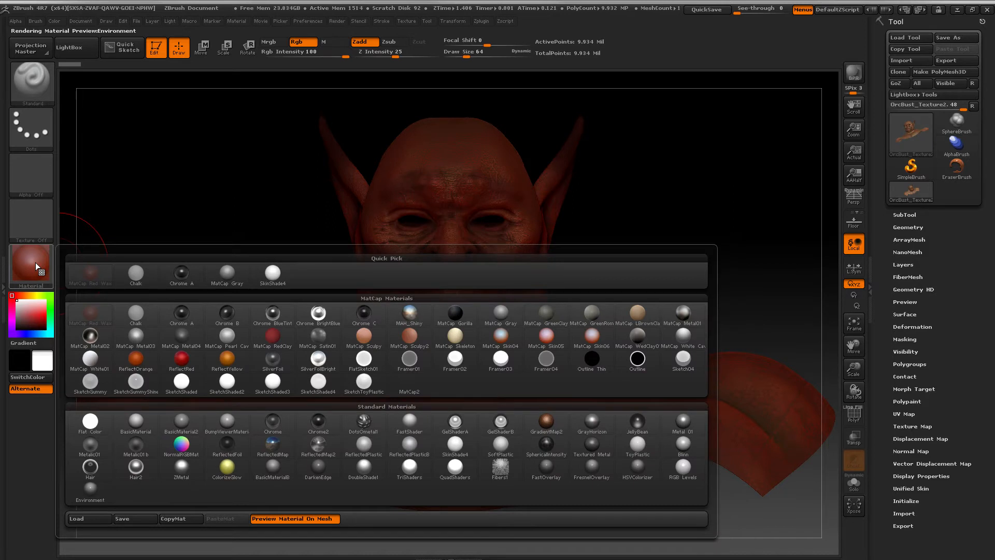
pyautogui.click(501, 316)
pyautogui.moveTo(684, 238); pyautogui.dragTo(664, 269)
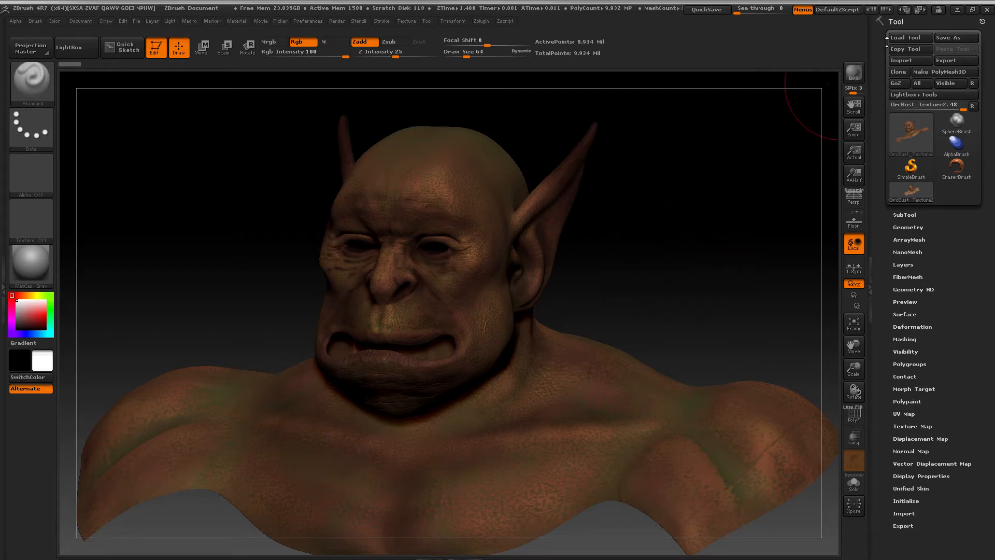
# Step: Load the OrcTeeth2_UVMapped ZTool from the Export folder
pyautogui.click(903, 39)
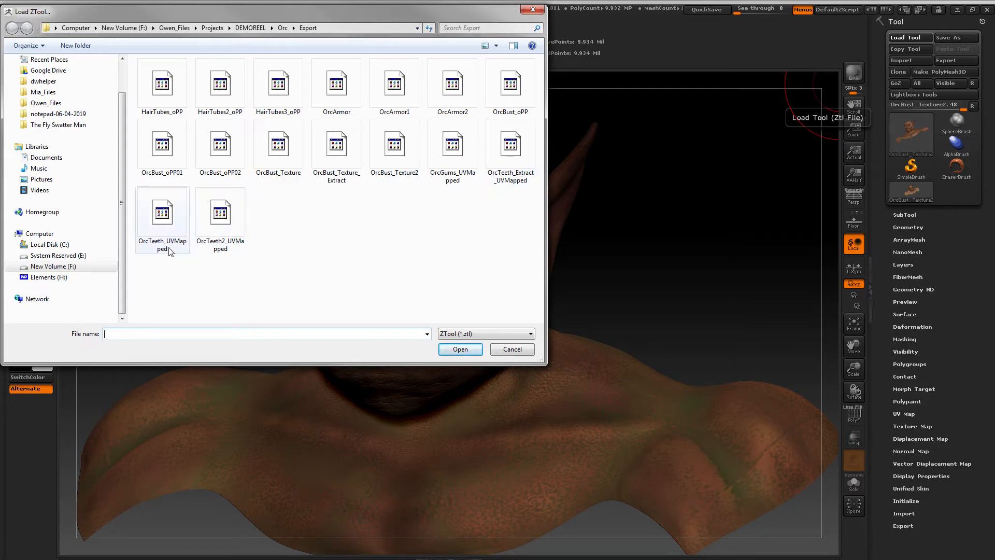
pyautogui.click(236, 243)
pyautogui.click(460, 348)
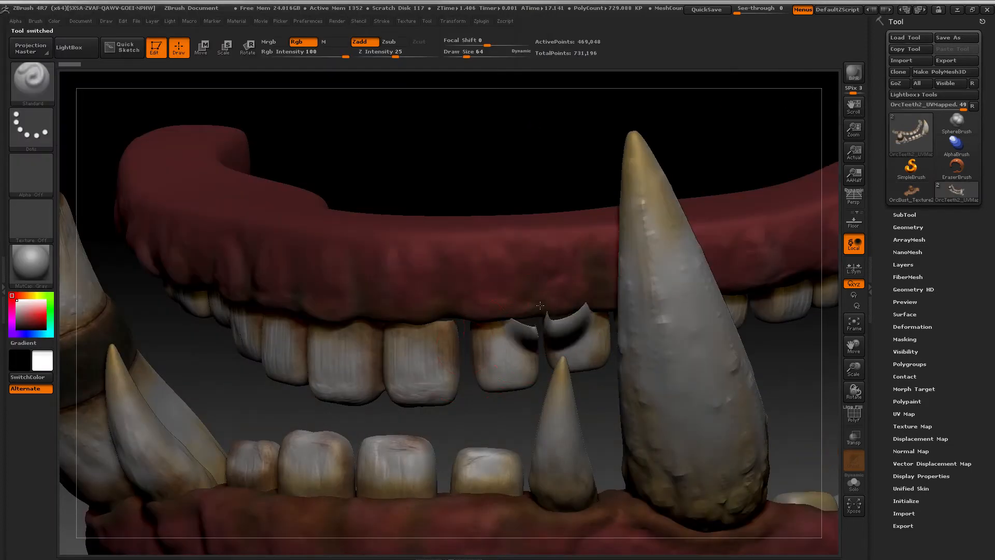
pyautogui.press('ctrl')
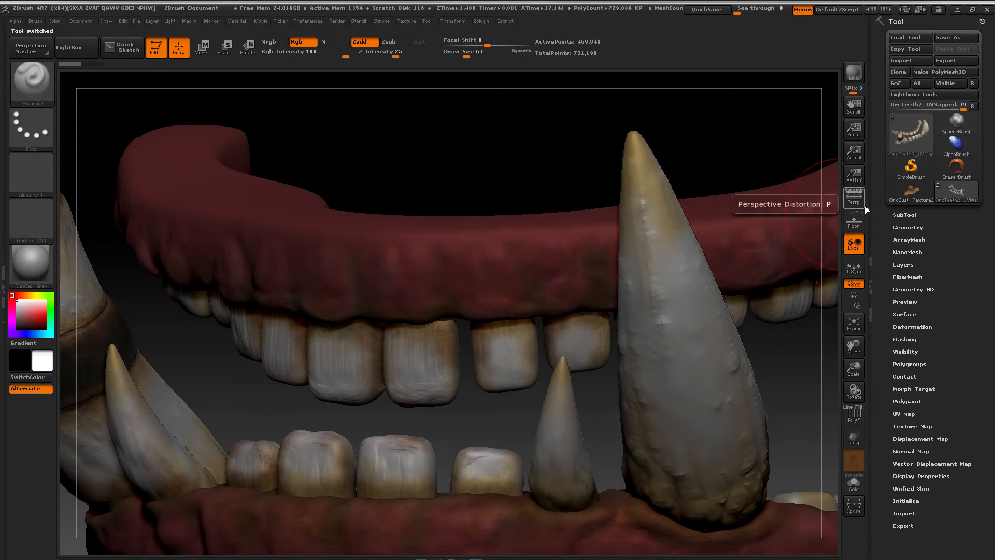
# Step: Switch back to the OrcBust_Texture2 tool and append the OrcTeeth2_UVMapped teeth as a subtool
pyautogui.moveTo(915, 197)
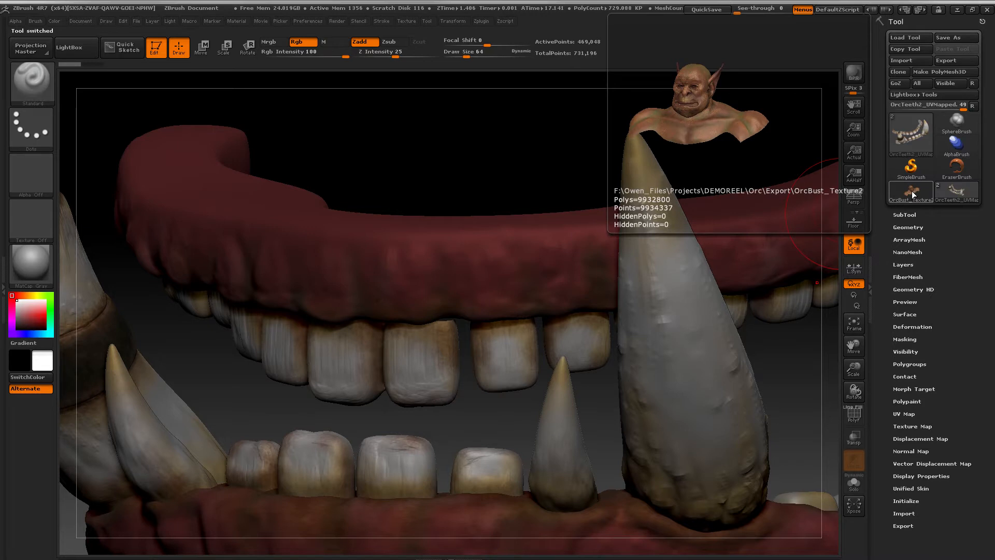
pyautogui.click(912, 192)
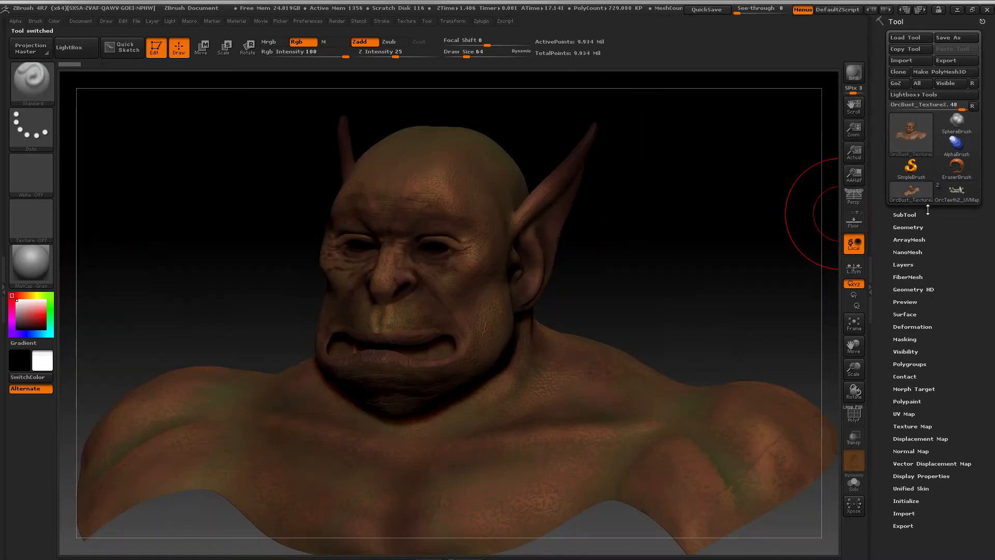
pyautogui.click(902, 215)
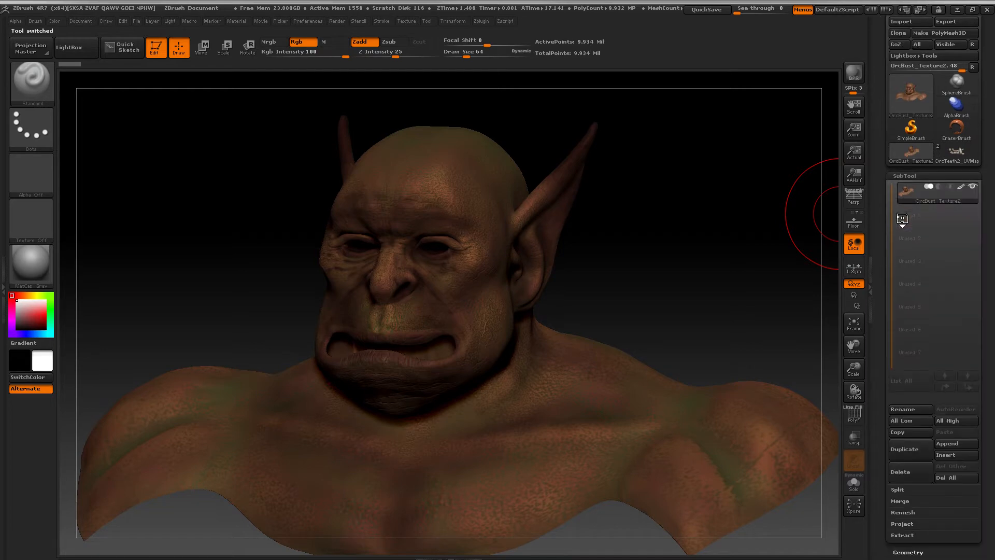
pyautogui.click(953, 442)
pyautogui.click(954, 447)
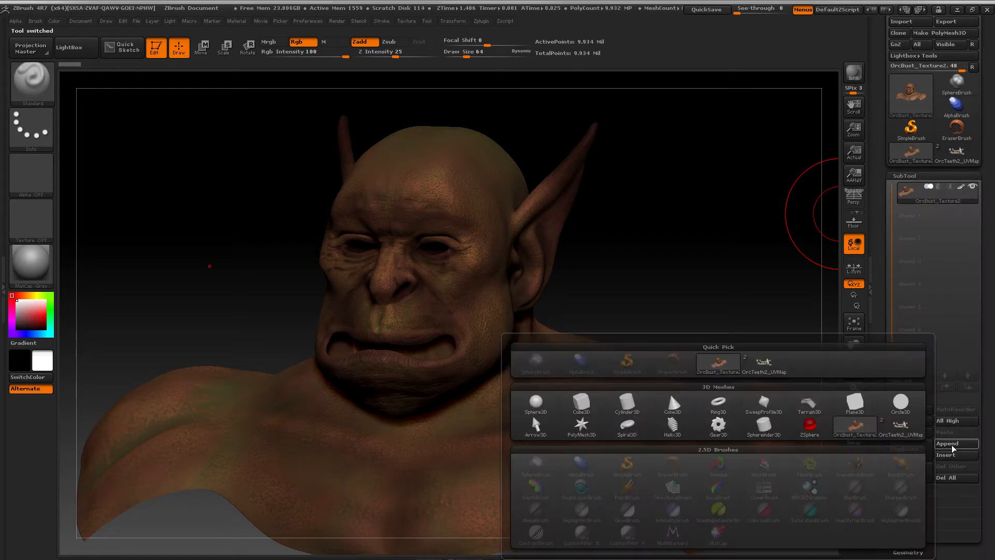
pyautogui.click(902, 430)
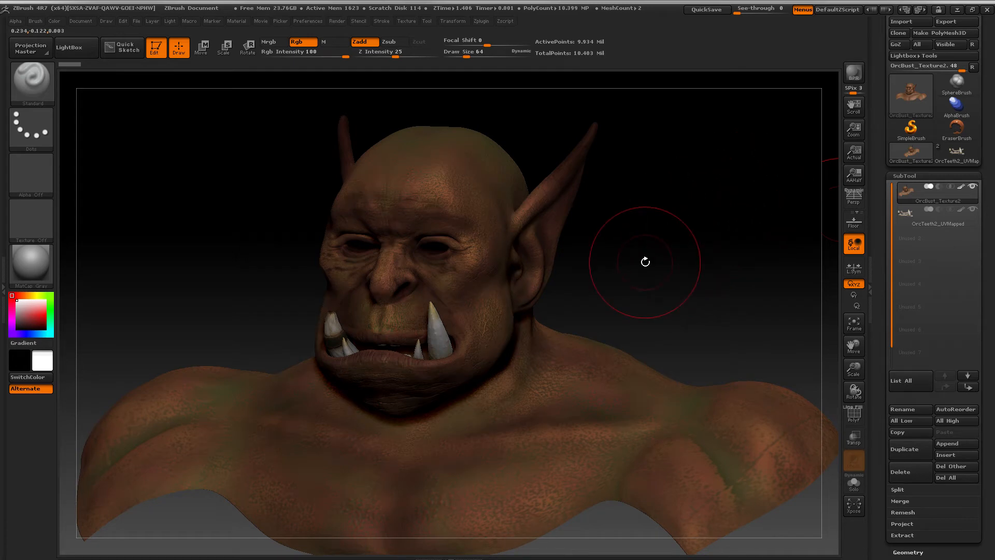
pyautogui.moveTo(639, 269)
pyautogui.mouseDown()
pyautogui.moveTo(651, 278)
pyautogui.moveTo(683, 270)
pyautogui.moveTo(619, 275)
pyautogui.moveTo(668, 268)
pyautogui.moveTo(646, 267)
pyautogui.moveTo(638, 280)
pyautogui.mouseUp()
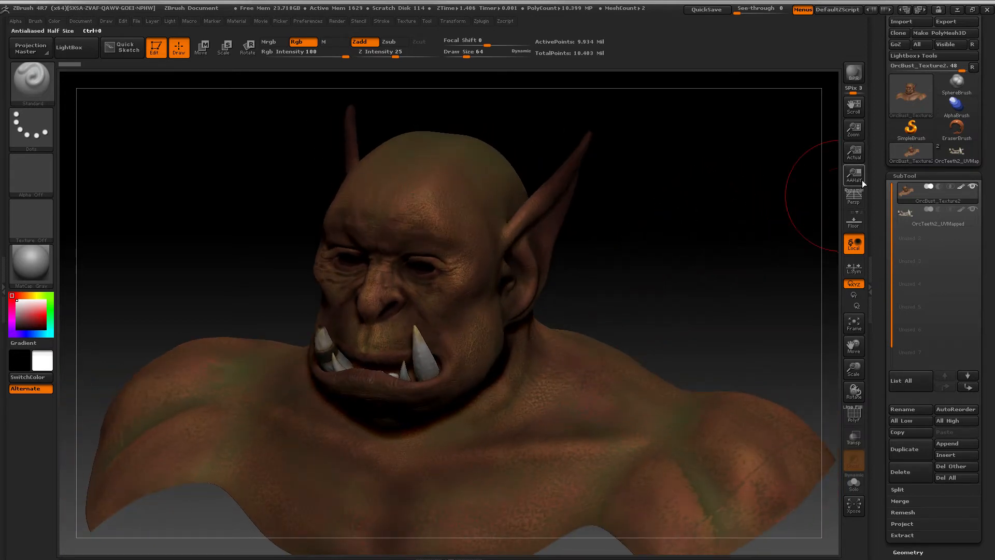
# Step: Load the OrcArmor2 ZTool from the Export folder
pyautogui.scroll(2, 894, 77)
pyautogui.click(897, 39)
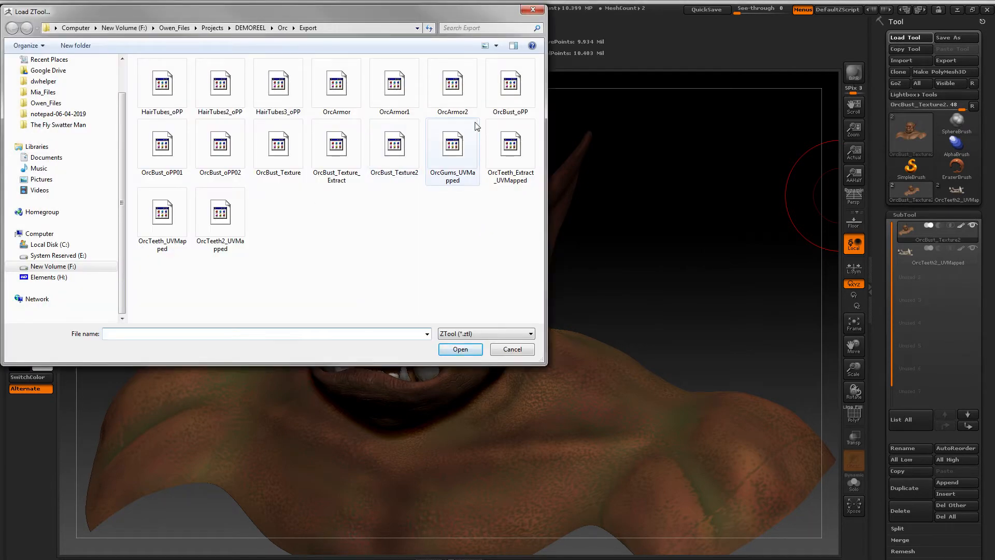
pyautogui.click(456, 104)
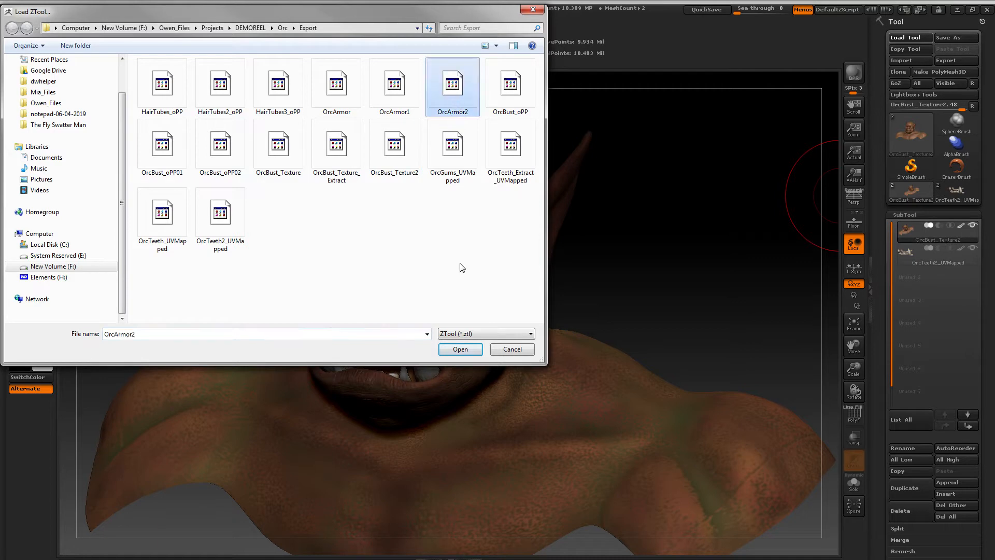
pyautogui.click(460, 349)
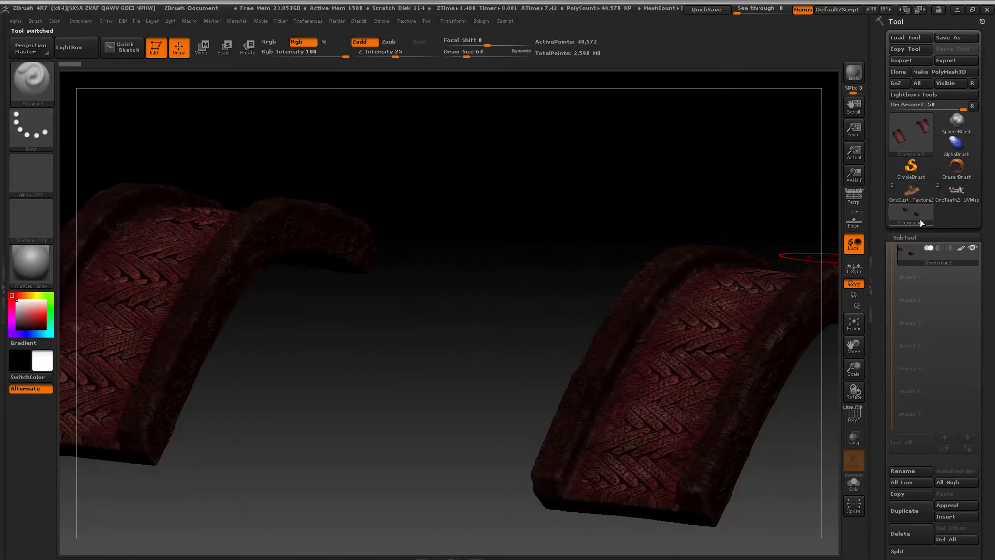
# Step: Return to the orc bust tool and append the OrcArmor2 shoulder armor as a subtool
pyautogui.click(912, 191)
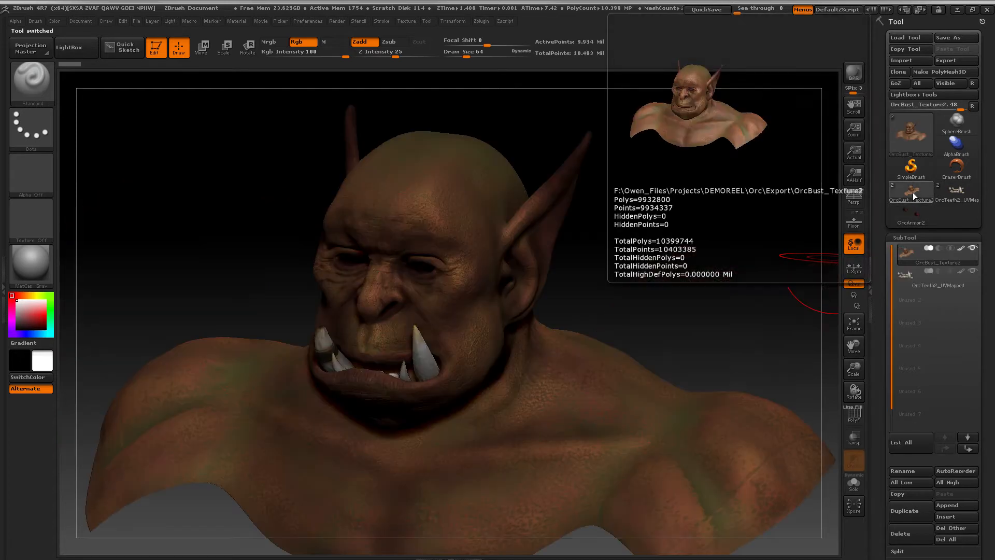
pyautogui.click(952, 505)
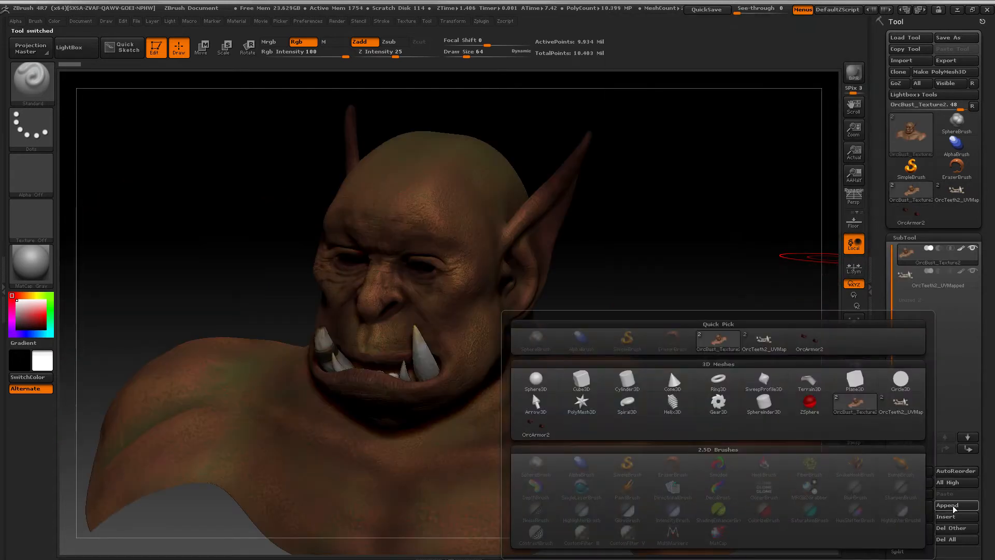
pyautogui.click(811, 343)
pyautogui.moveTo(644, 284); pyautogui.dragTo(634, 253)
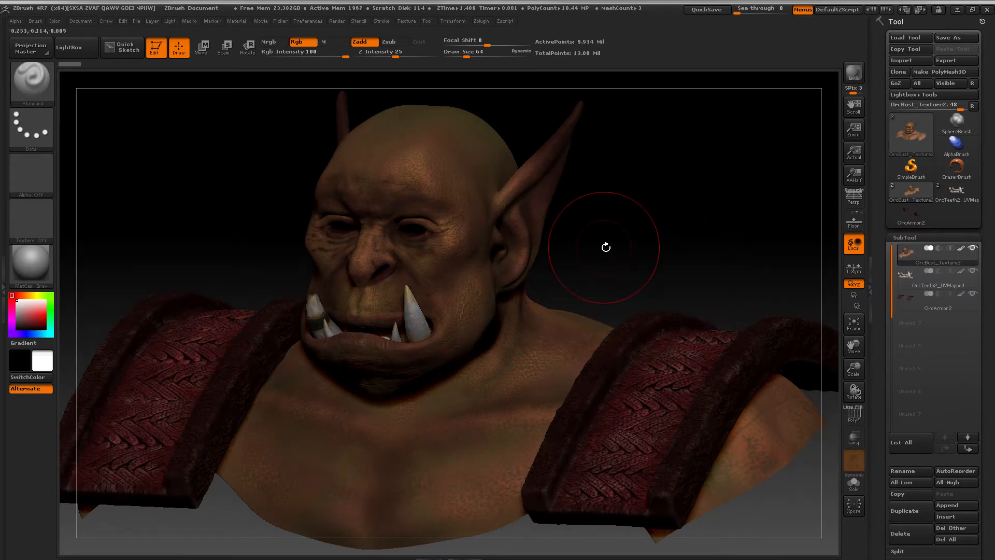
pyautogui.moveTo(622, 240)
pyautogui.mouseDown()
pyautogui.moveTo(650, 243)
pyautogui.moveTo(635, 240)
pyautogui.mouseUp()
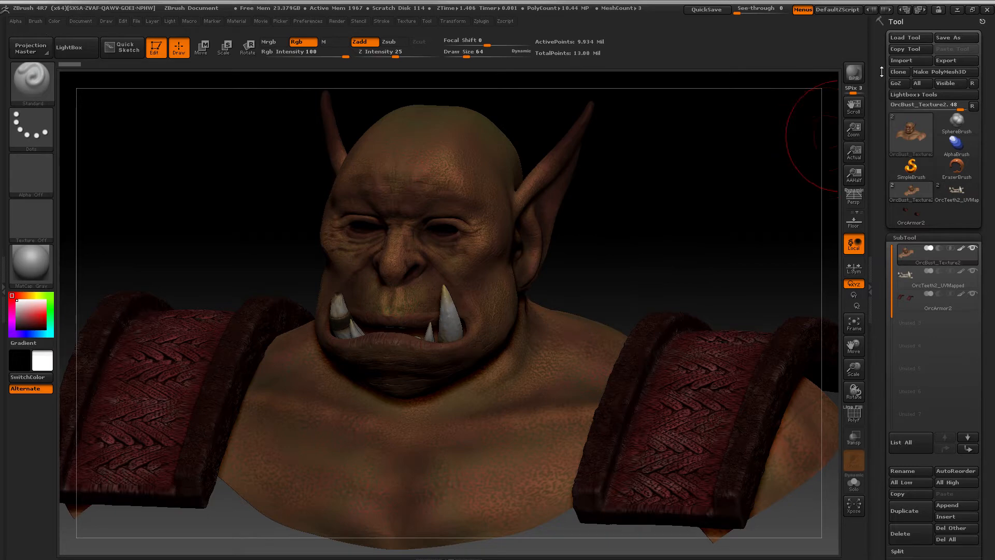
# Step: Load the HairTubes3_oPP ZTool from the Export folder
pyautogui.click(898, 37)
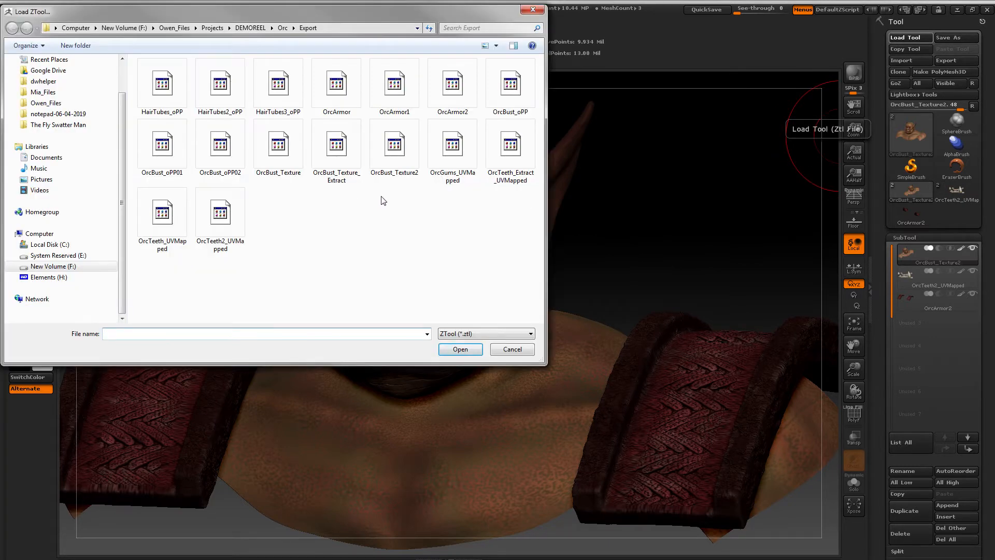
pyautogui.click(281, 110)
pyautogui.click(460, 348)
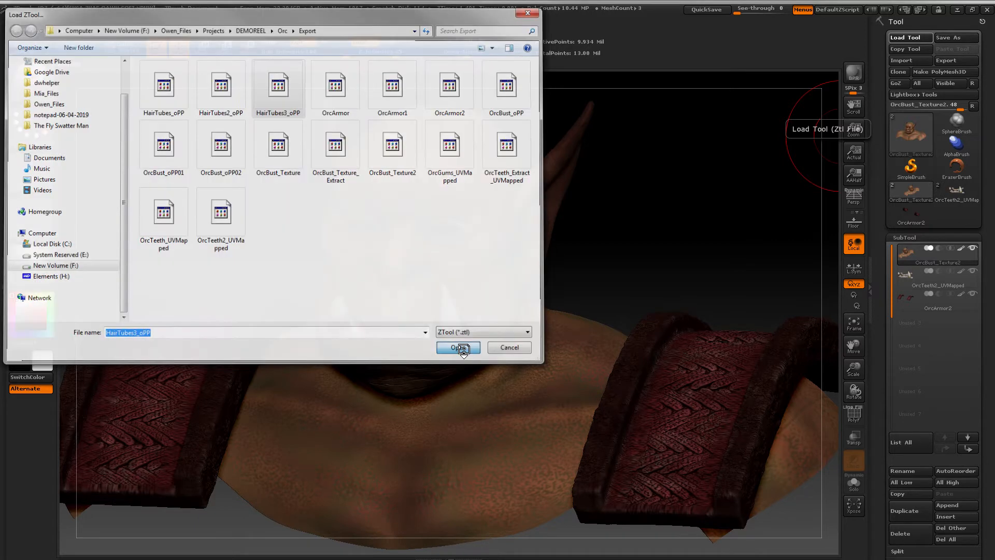
# Step: Make the orc bust the active tool again and append the HairTubes3_oPP hair rings as a subtool
pyautogui.click(909, 191)
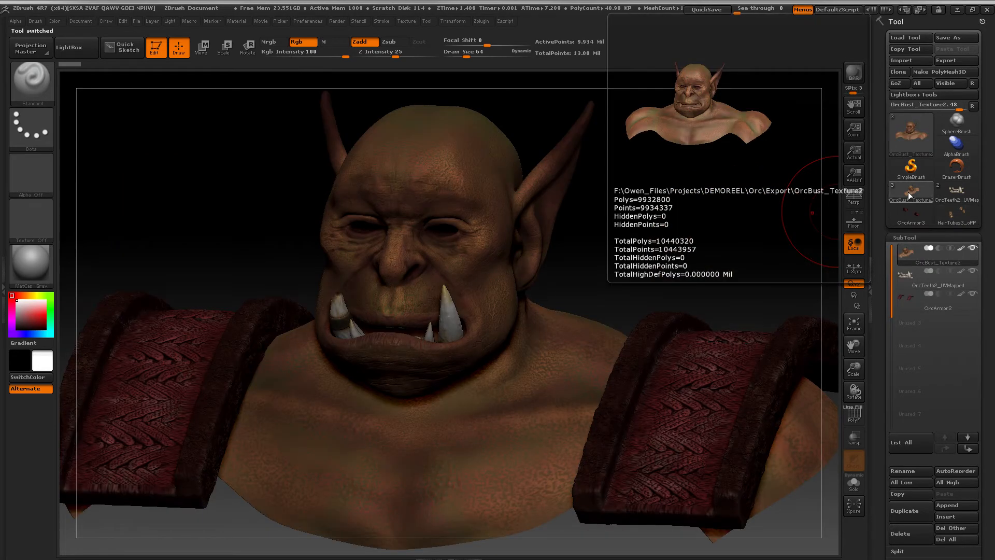
pyautogui.click(949, 504)
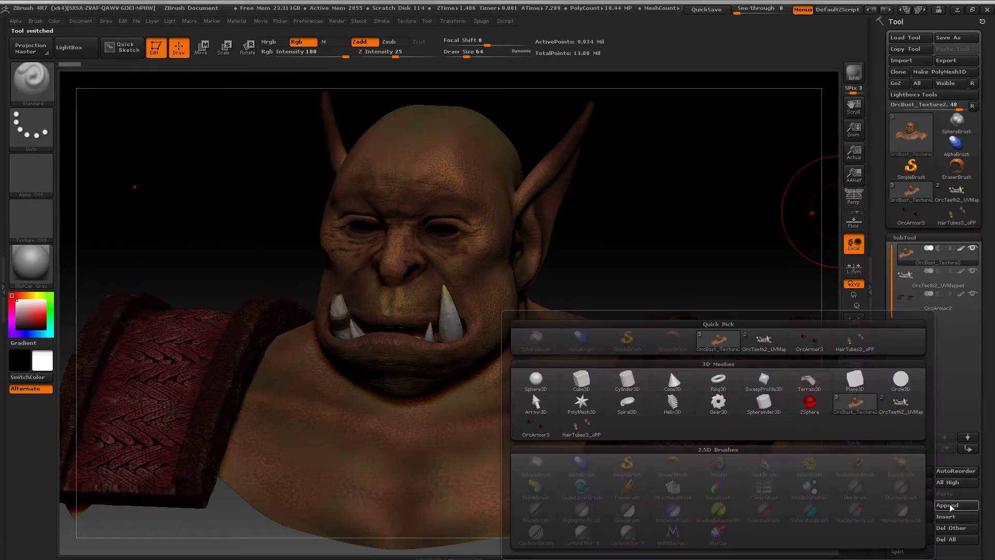
pyautogui.click(856, 342)
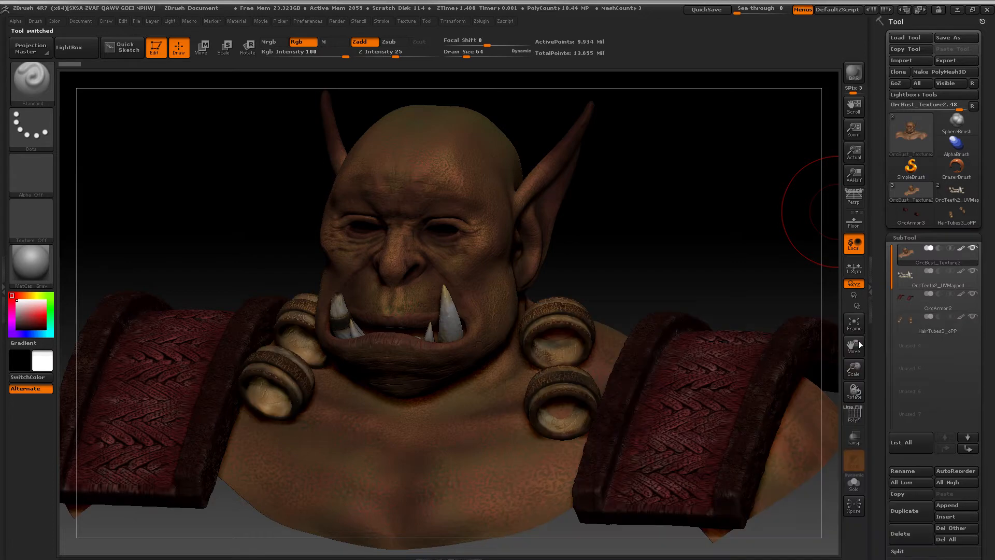
pyautogui.moveTo(628, 260); pyautogui.dragTo(629, 234)
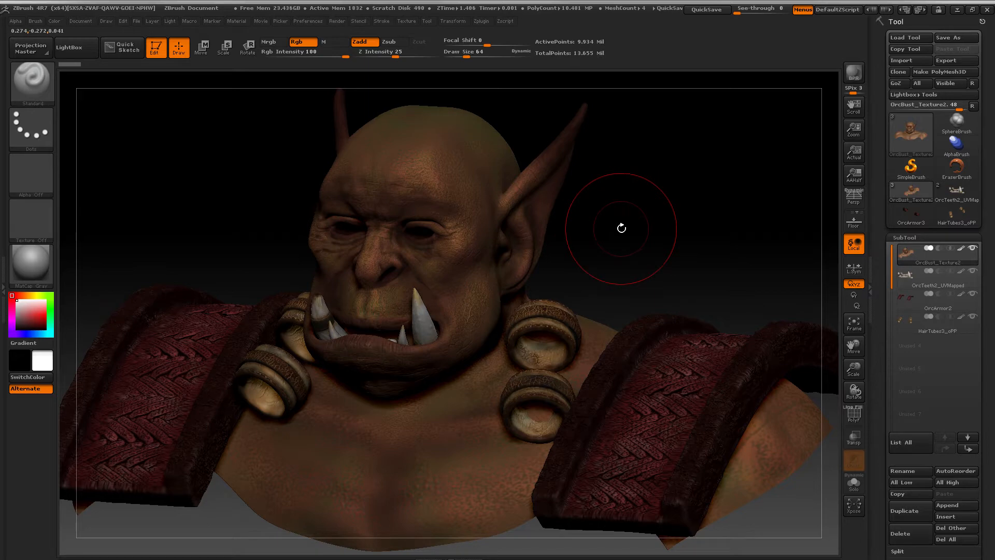
# Step: Initialize ZBrush to clear the assembled orc bust and all loaded tools from the session
pyautogui.click(309, 20)
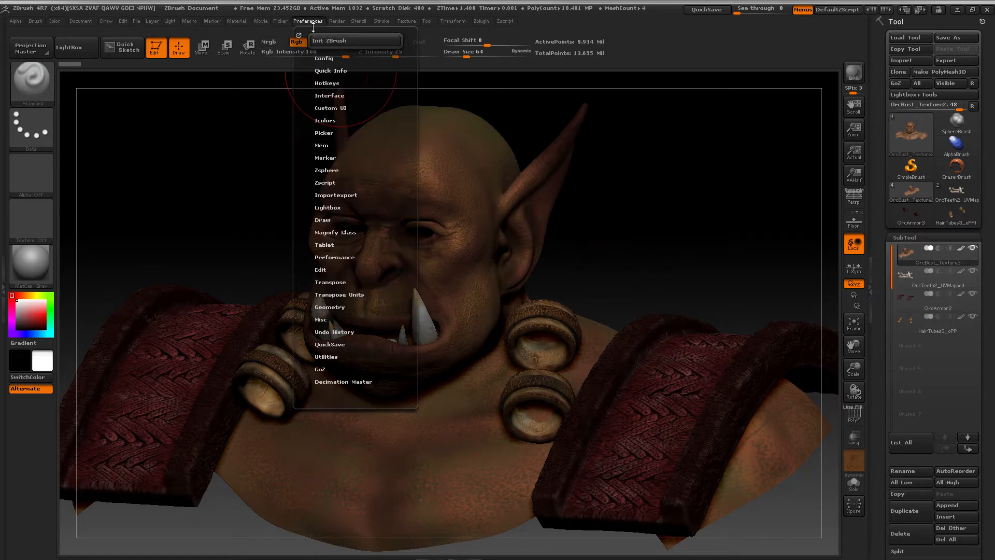
pyautogui.click(331, 40)
pyautogui.click(543, 317)
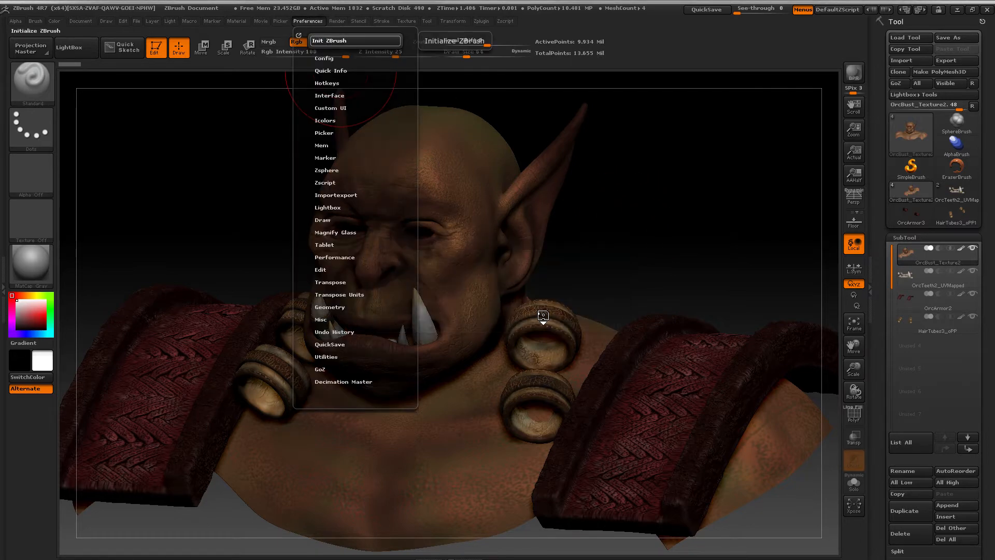
# Step: Load the OrcBust_Texture_Extract ZTool from the Export folder and place it on the canvas, framed in Edit mode
pyautogui.click(907, 37)
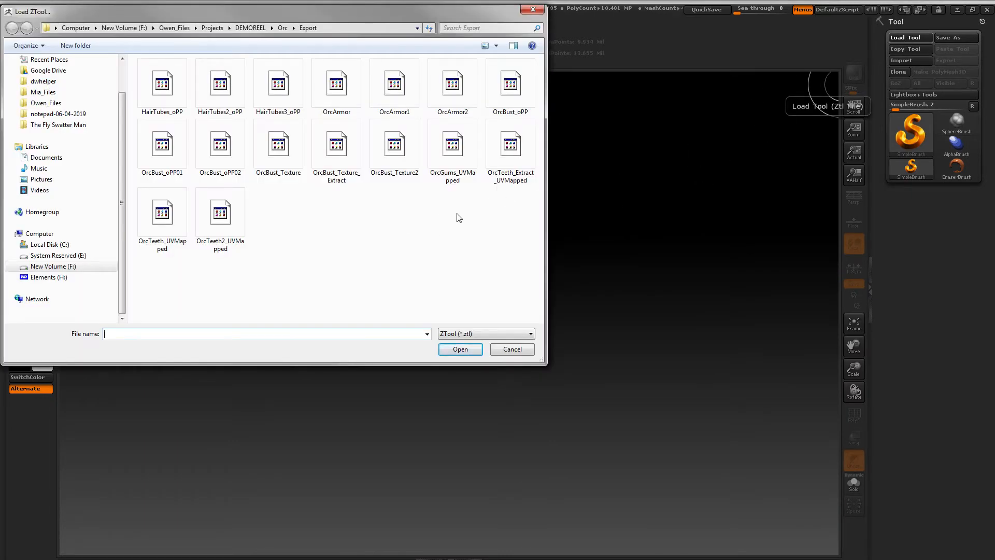
pyautogui.click(334, 178)
pyautogui.click(460, 350)
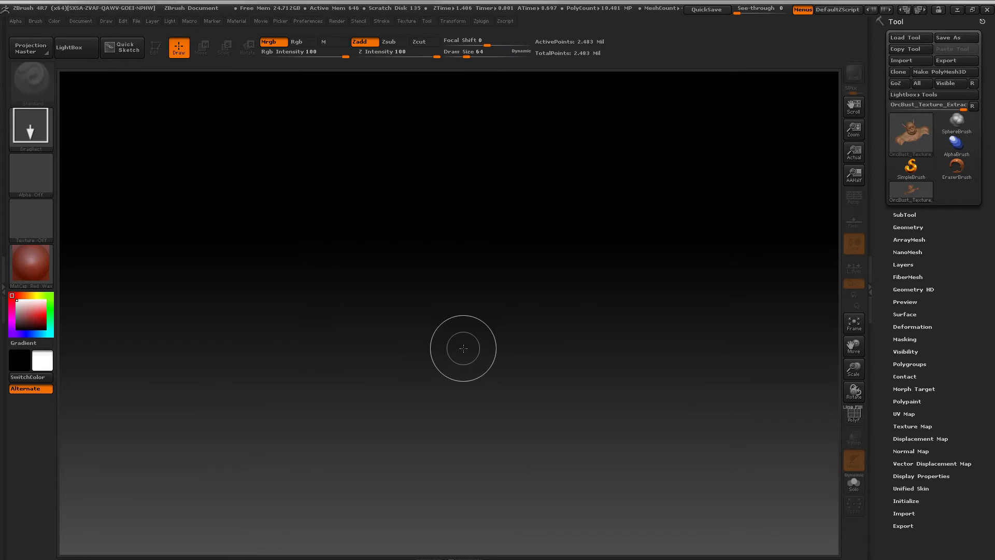
pyautogui.moveTo(440, 217); pyautogui.dragTo(431, 495)
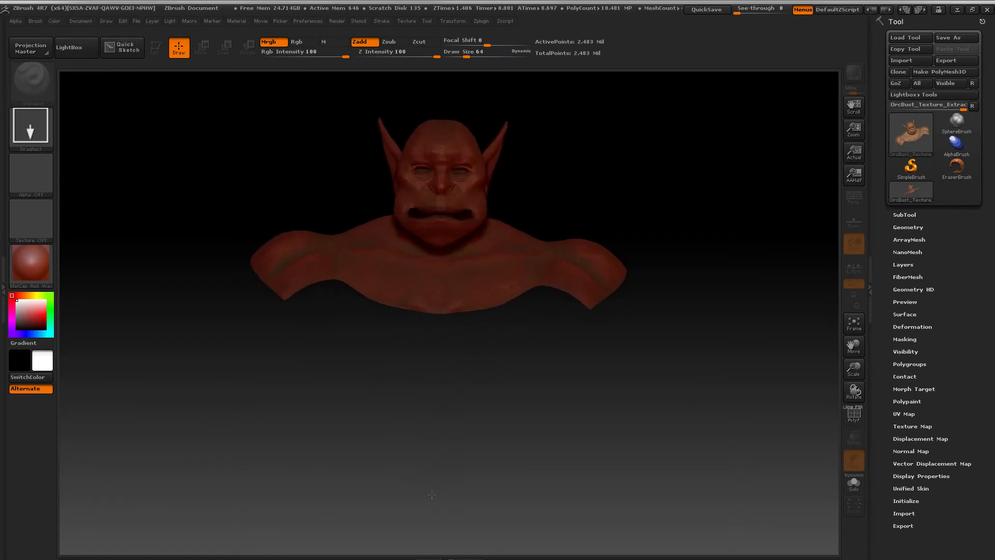
pyautogui.press('t')
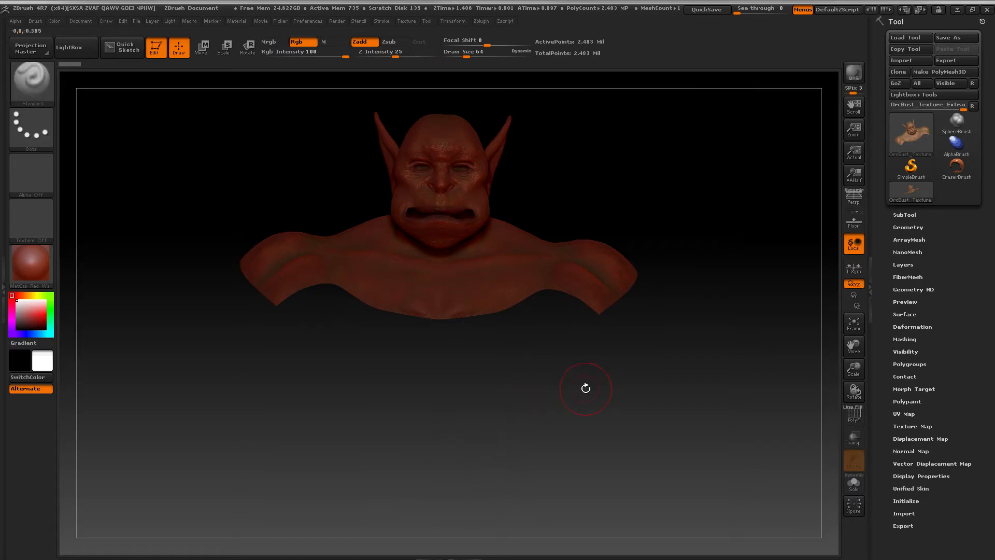
pyautogui.press('f')
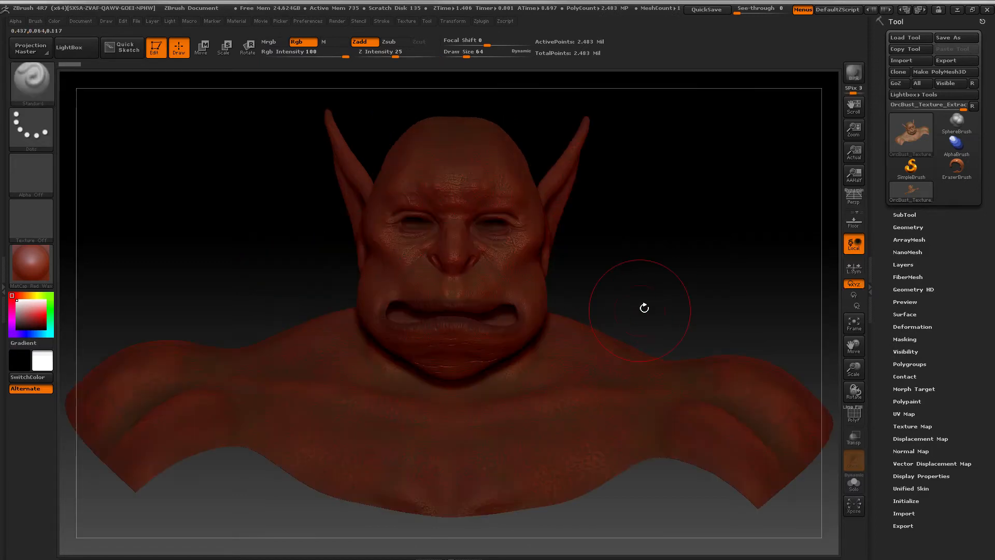
# Step: Switch the orc bust's material to MatCap Gray and turn the bust to a three-quarter view
pyautogui.click(40, 263)
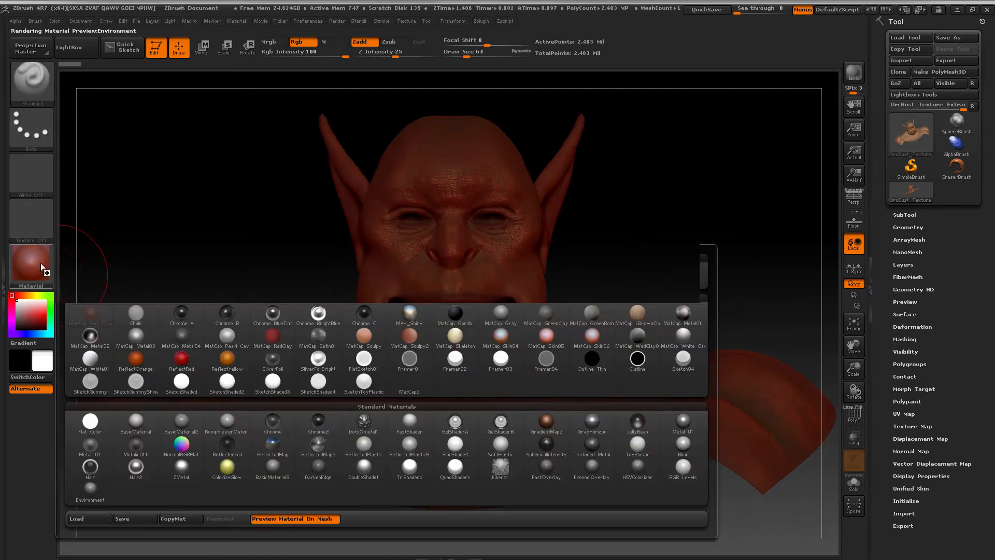
pyautogui.click(501, 313)
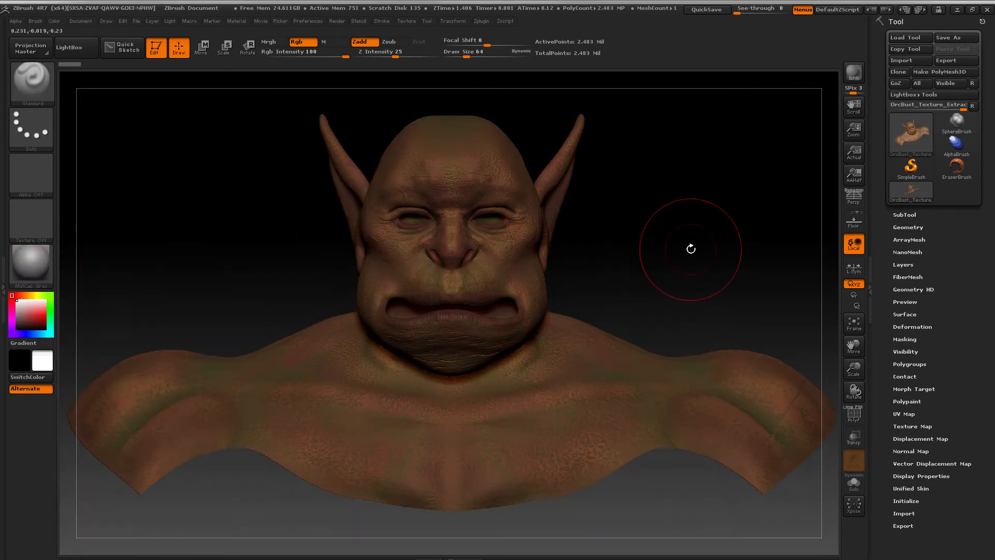
pyautogui.moveTo(684, 253); pyautogui.dragTo(671, 258)
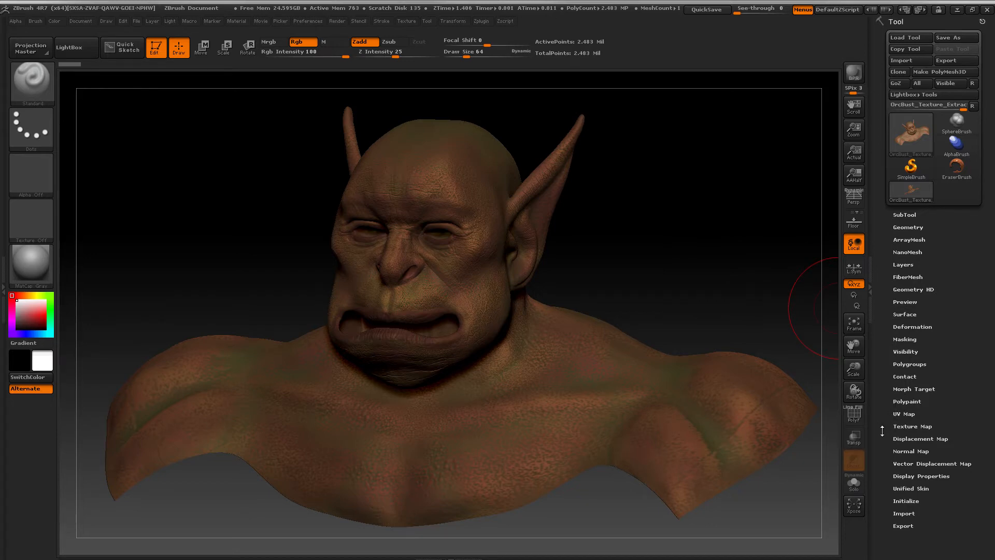
# Step: Create a new texture map for the orc bust from its polypaint colors
pyautogui.click(897, 402)
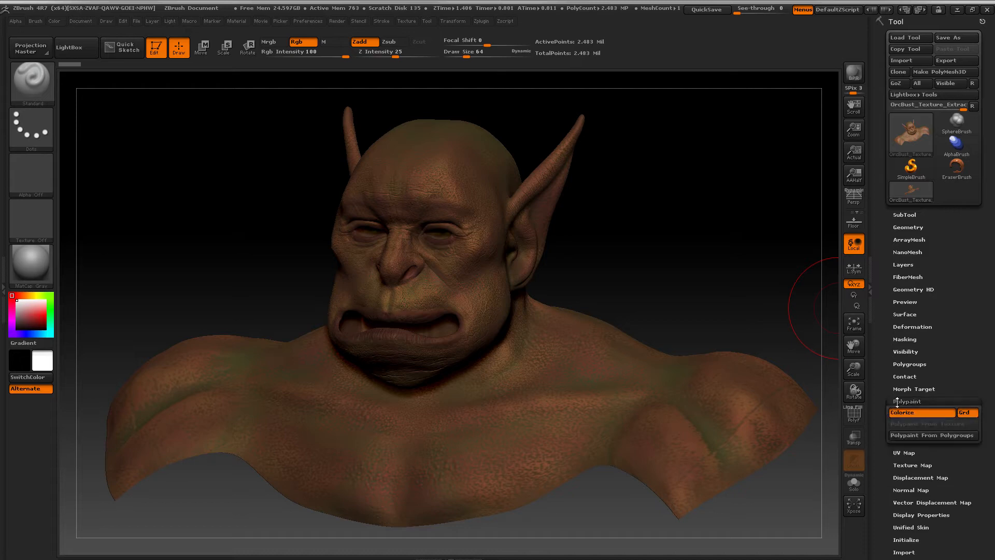
pyautogui.click(897, 401)
pyautogui.click(898, 426)
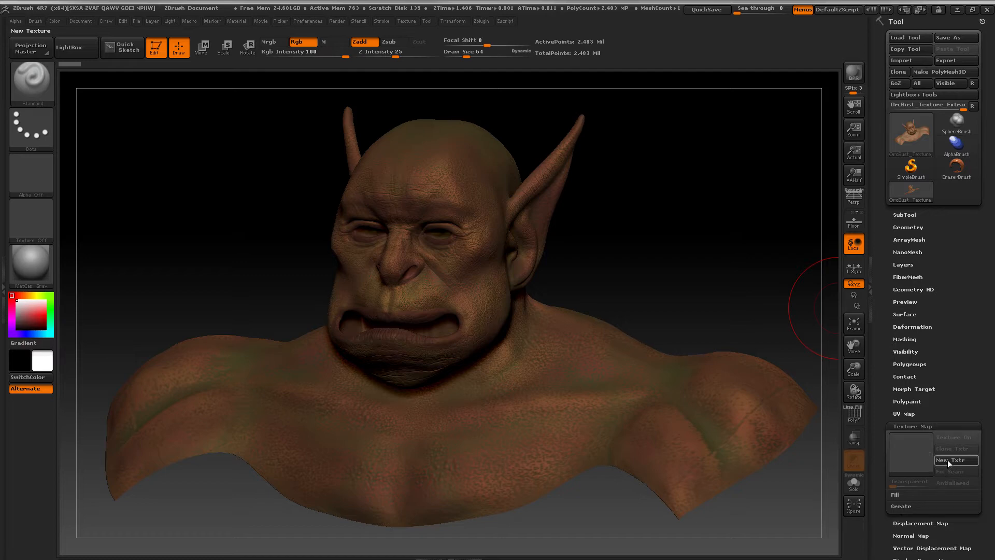
pyautogui.click(905, 506)
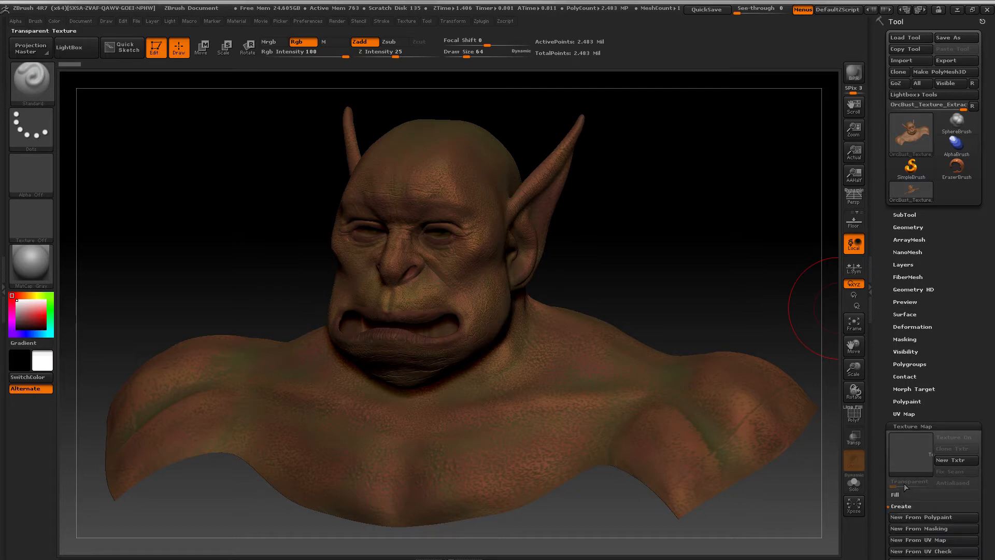
pyautogui.moveTo(877, 415); pyautogui.dragTo(875, 343)
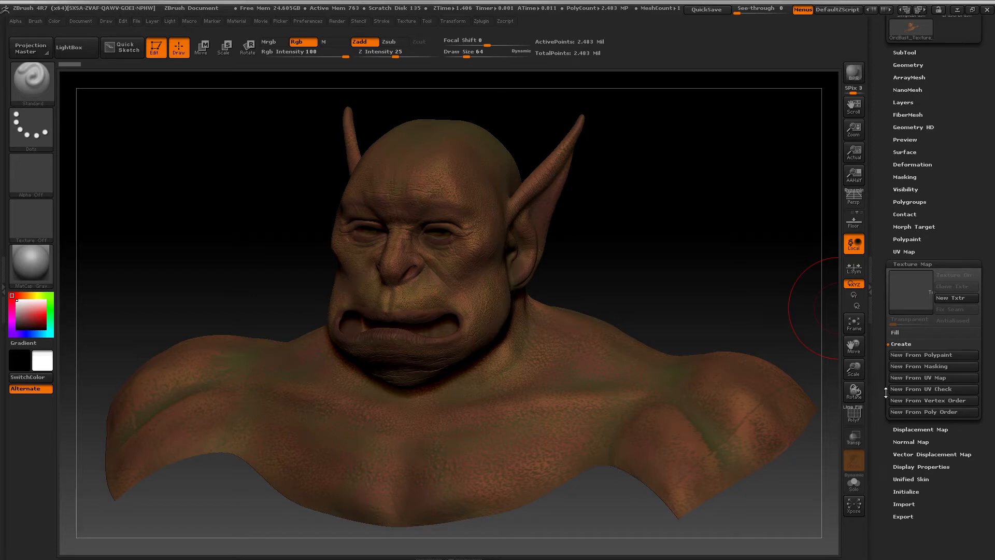
pyautogui.click(928, 354)
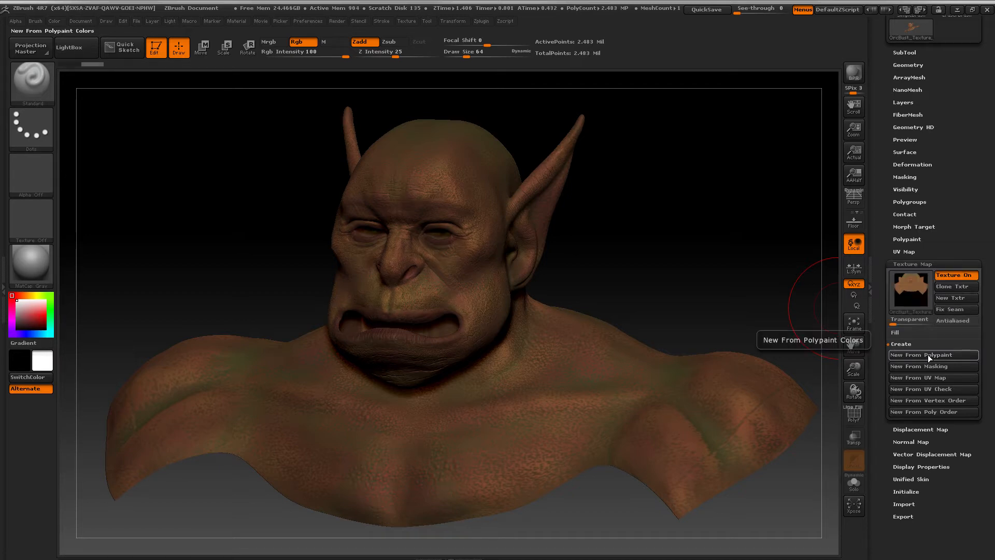
pyautogui.moveTo(912, 285)
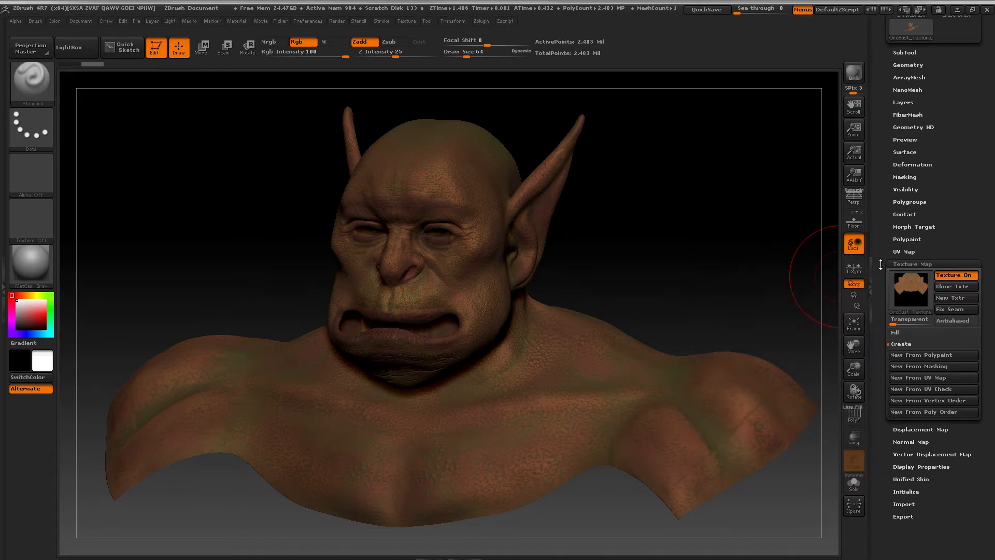
# Step: Lower the orc bust's geometry to subdivision level 1
pyautogui.moveTo(881, 260); pyautogui.dragTo(880, 336)
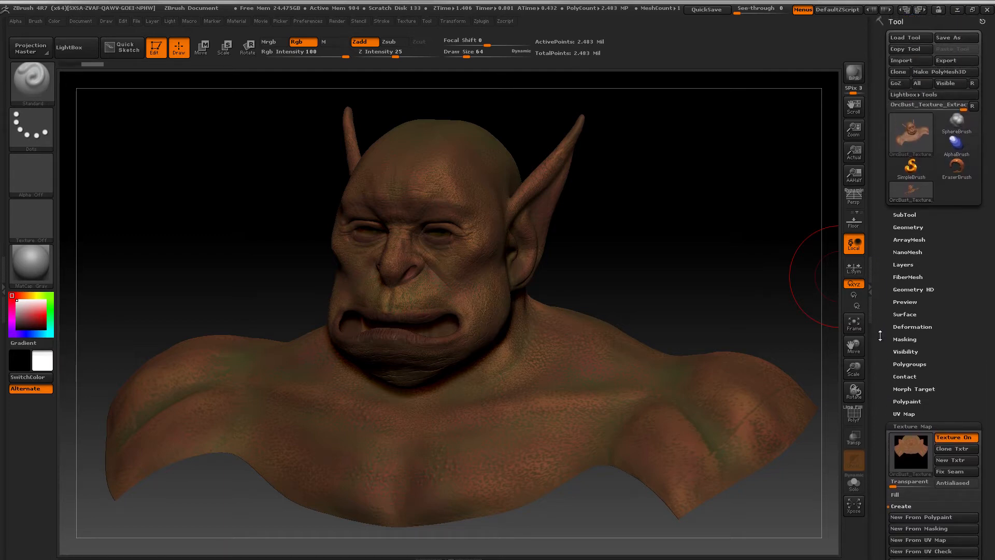
pyautogui.click(904, 227)
pyautogui.moveTo(926, 253); pyautogui.dragTo(891, 253)
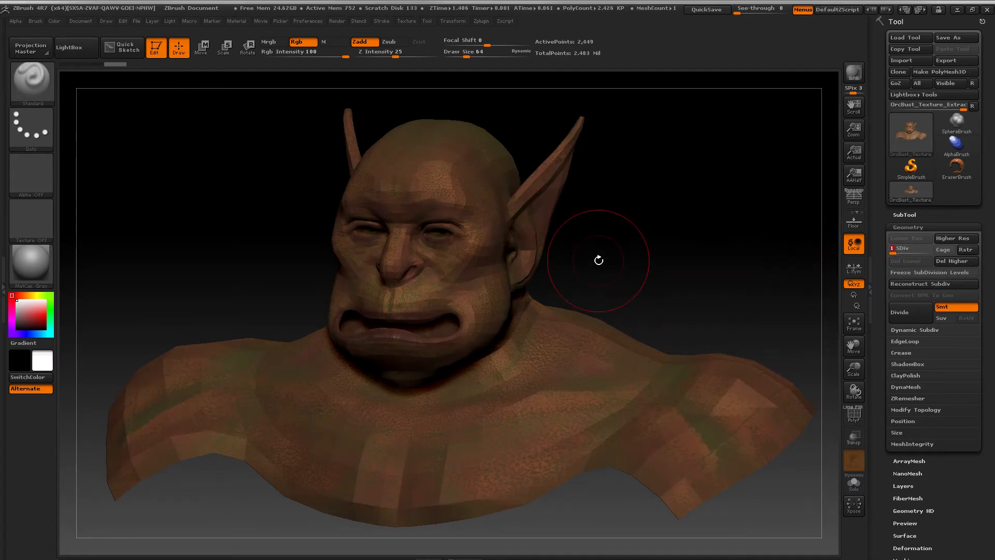
# Step: Enable Adaptive scan mode for the tangent normal map and generate the orc bust's normal map
pyautogui.moveTo(877, 411); pyautogui.dragTo(875, 317)
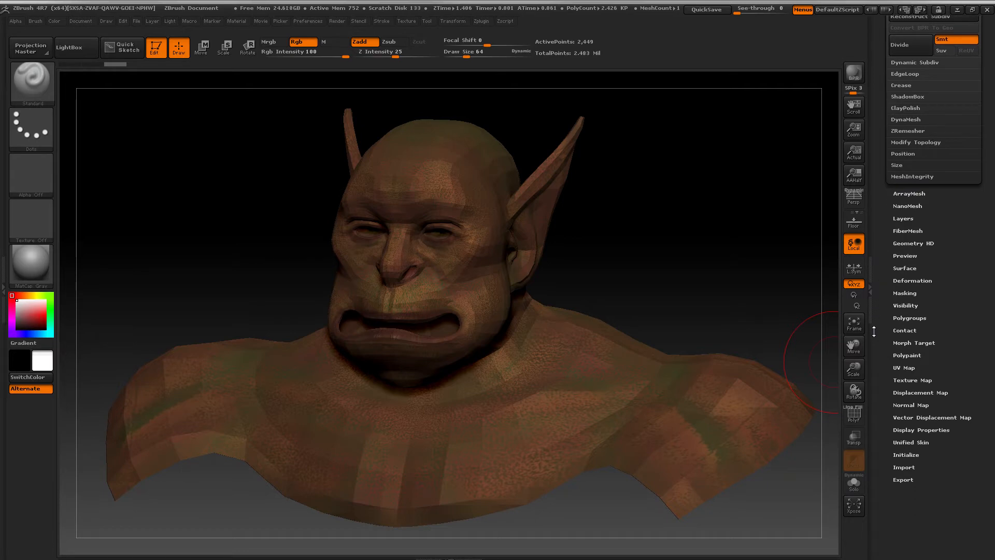
pyautogui.click(899, 404)
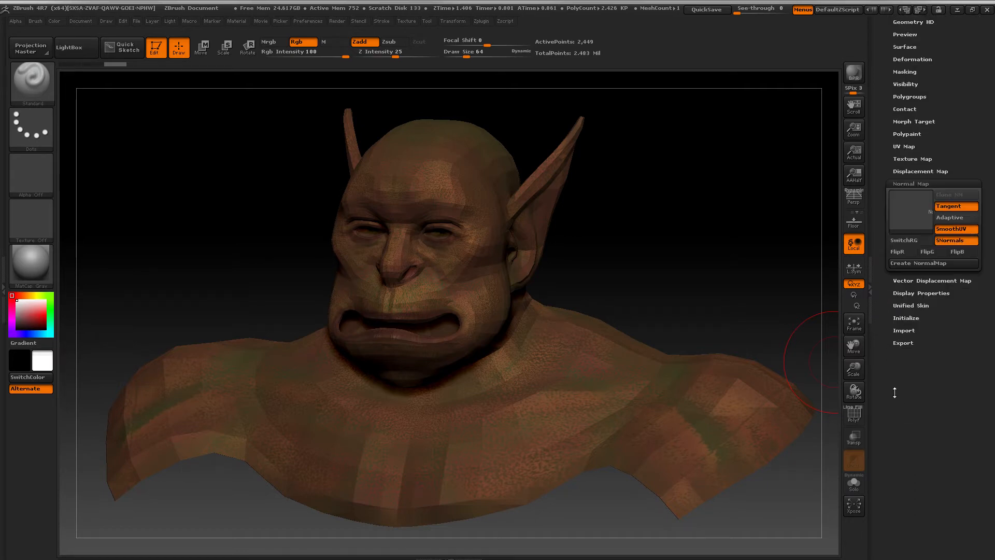
pyautogui.moveTo(878, 268); pyautogui.dragTo(881, 309)
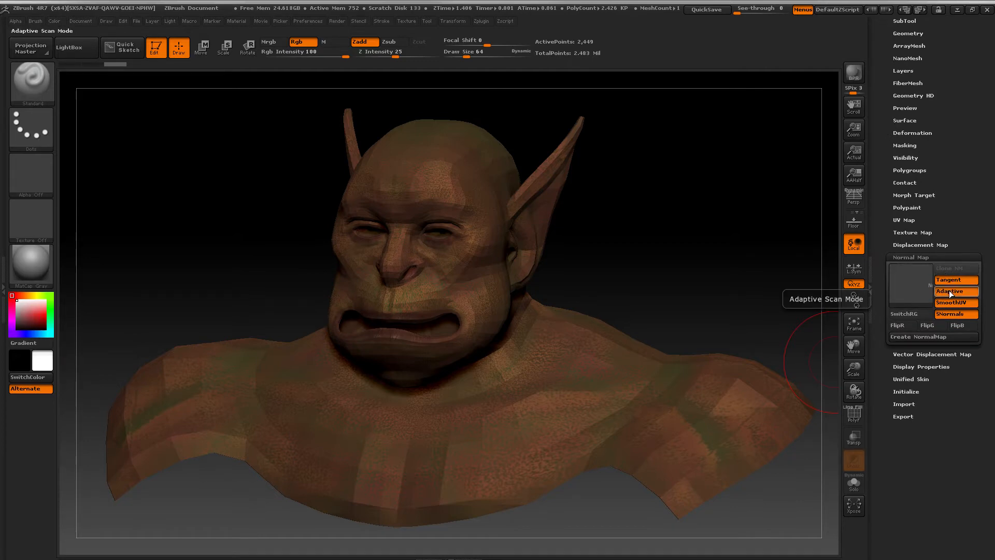
pyautogui.click(923, 337)
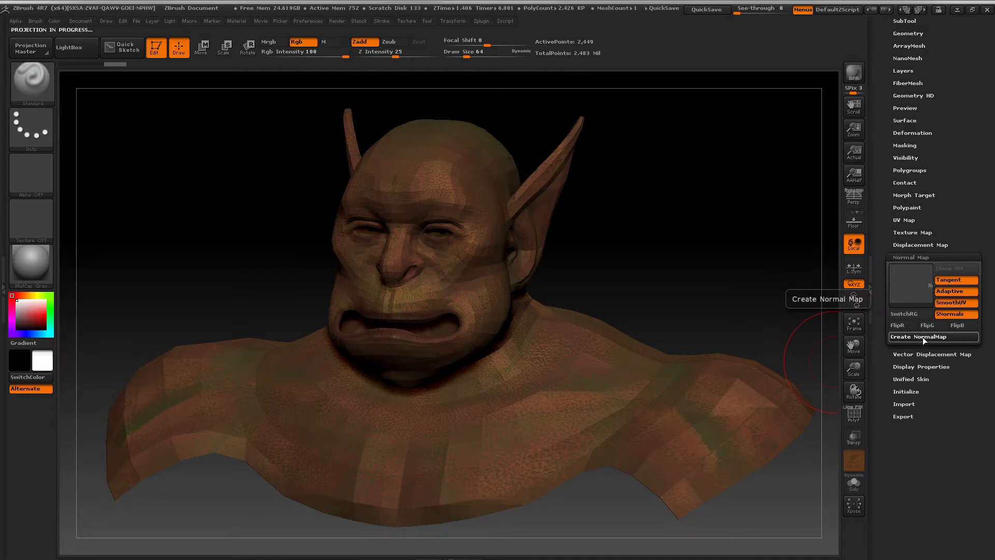
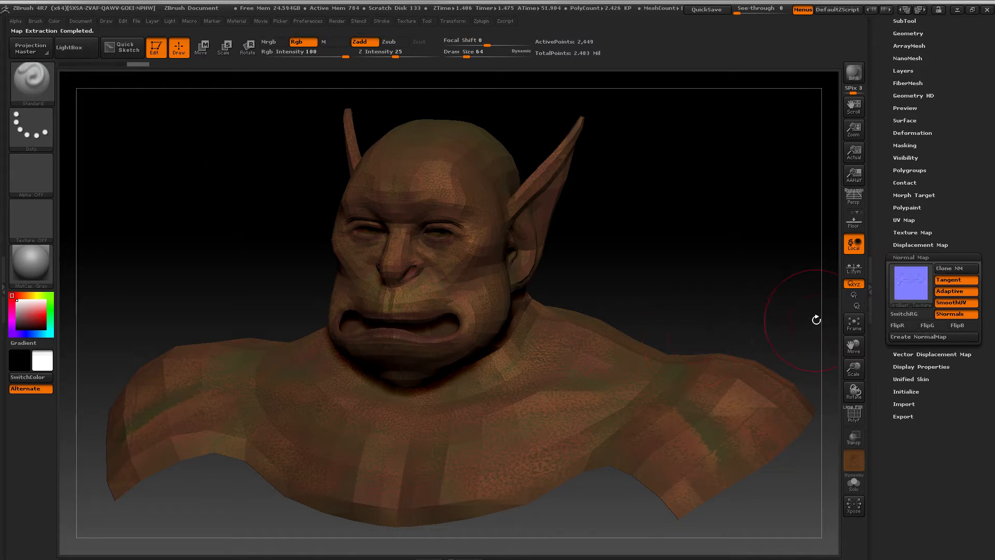
# Step: Review the displacement map, texture map and normal map settings of the extracted orc bust
pyautogui.moveTo(912, 286)
pyautogui.click(904, 245)
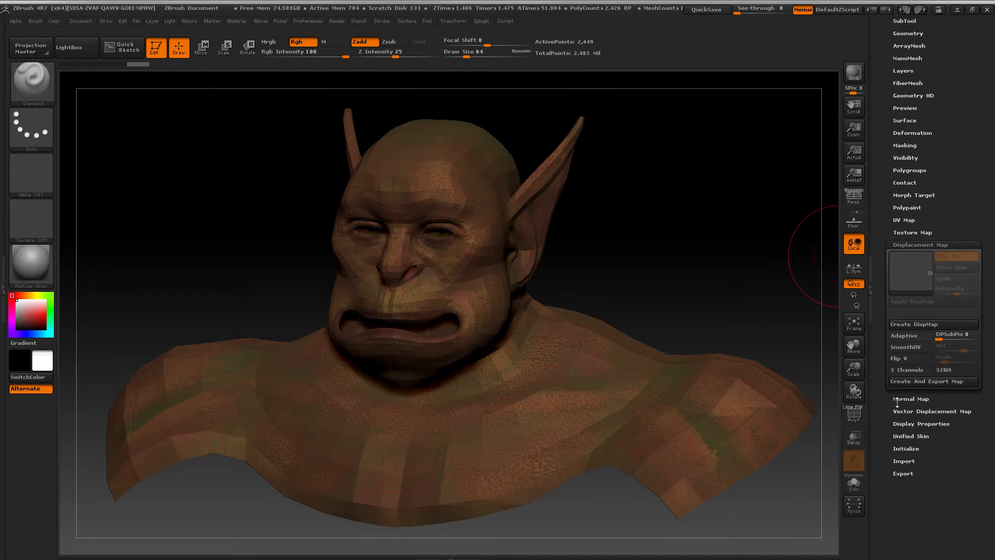
pyautogui.click(908, 232)
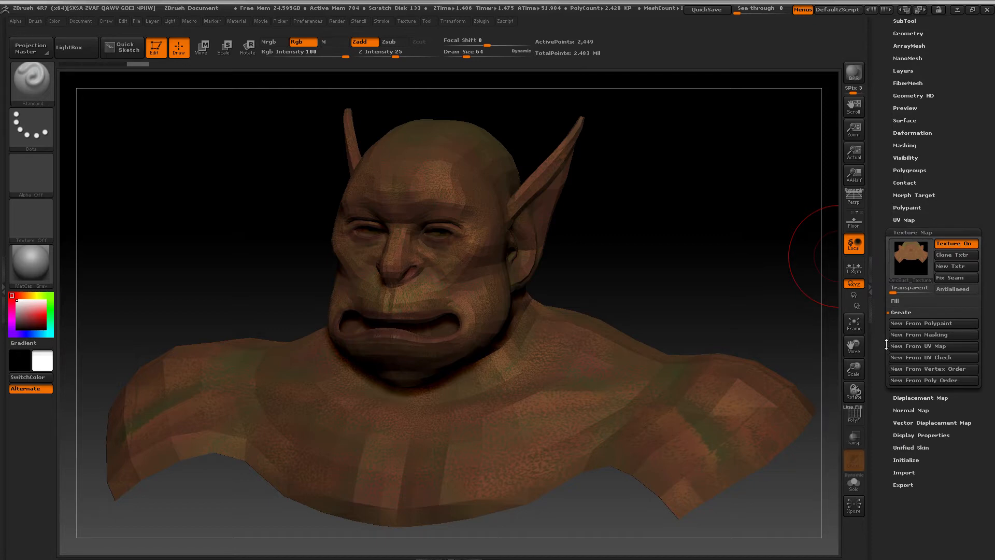
pyautogui.click(911, 410)
pyautogui.click(908, 245)
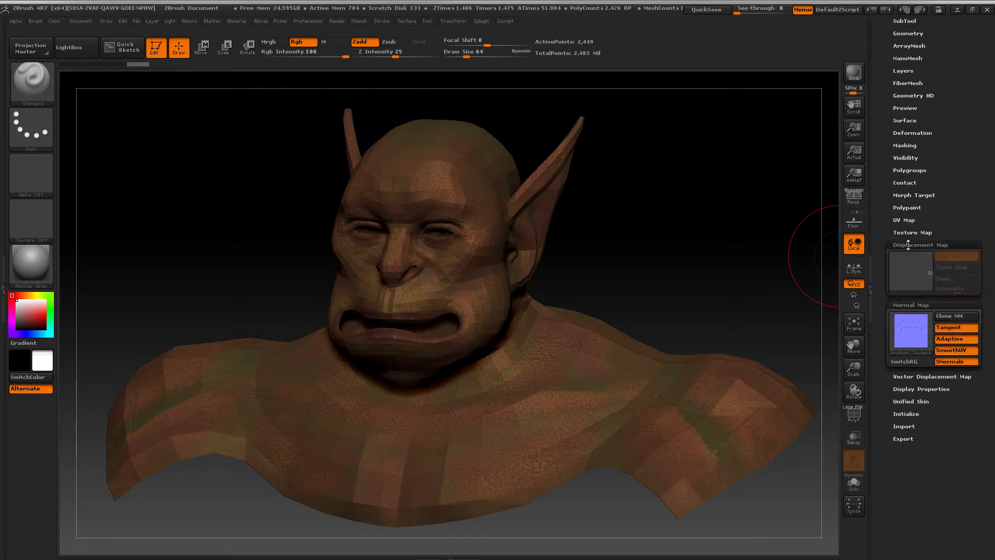
pyautogui.scroll(3, 880, 267)
pyautogui.scroll(2, 880, 266)
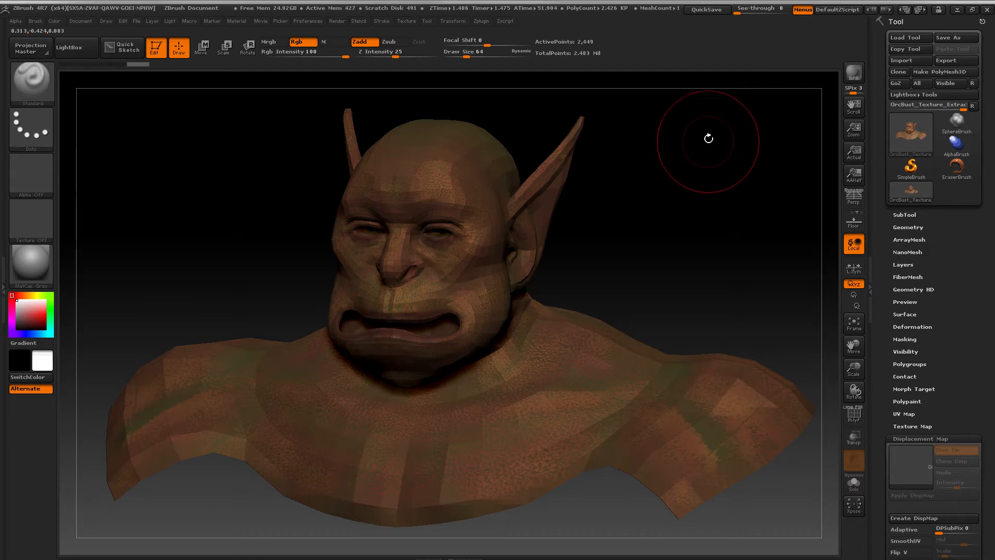
# Step: Close ZBrush and open the HairTest006.max scene in 3ds Max
pyautogui.click(986, 12)
pyautogui.click(520, 309)
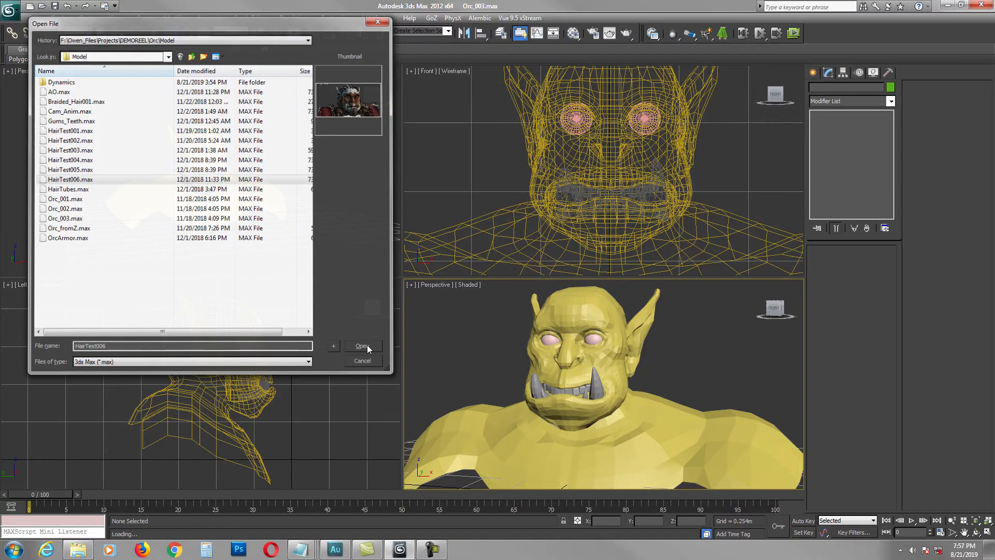
pyautogui.click(364, 344)
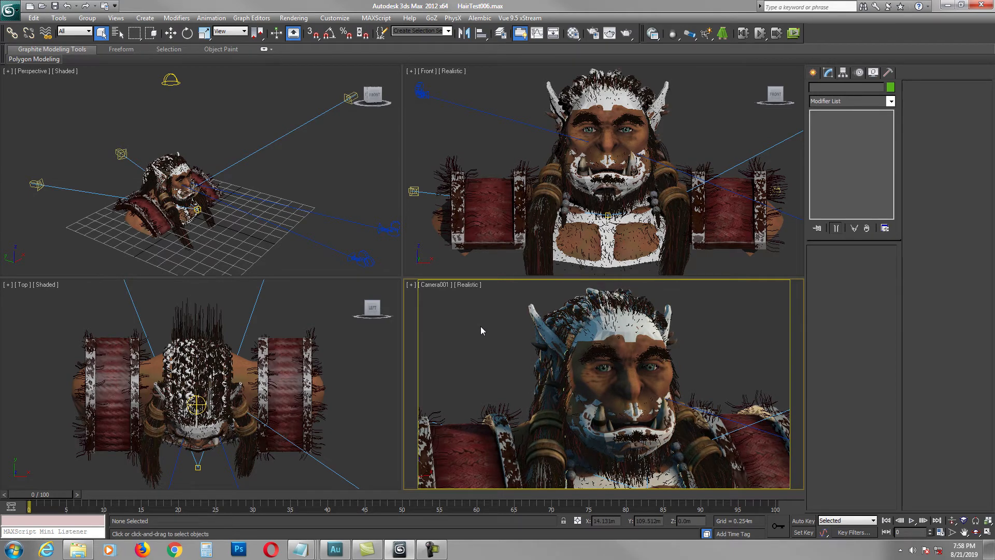
# Step: Examine the orc bust in the maximized perspective view, including the Hair and Fur settings of its finished braid beside the face
pyautogui.moveTo(306, 182)
pyautogui.keyDown('alt'); pyautogui.mouseDown(button='middle')
pyautogui.moveTo(284, 173)
pyautogui.moveTo(449, 257)
pyautogui.moveTo(403, 261)
pyautogui.moveTo(446, 241)
pyautogui.moveTo(463, 254)
pyautogui.moveTo(517, 243)
pyautogui.moveTo(516, 257)
pyautogui.mouseUp(button='middle'); pyautogui.keyUp('alt')
pyautogui.hotkey('alt', 'w')
pyautogui.scroll(2, 446, 242)
pyautogui.scroll(3, 489, 256)
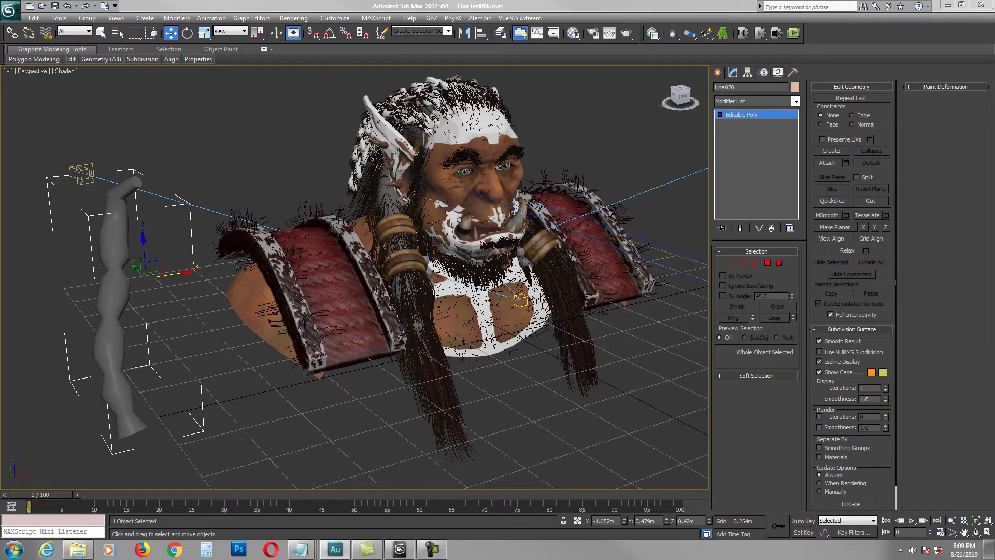
pyautogui.moveTo(522, 370); pyautogui.dragTo(525, 367, button='middle')
pyautogui.moveTo(461, 371); pyautogui.dragTo(461, 375, button='middle')
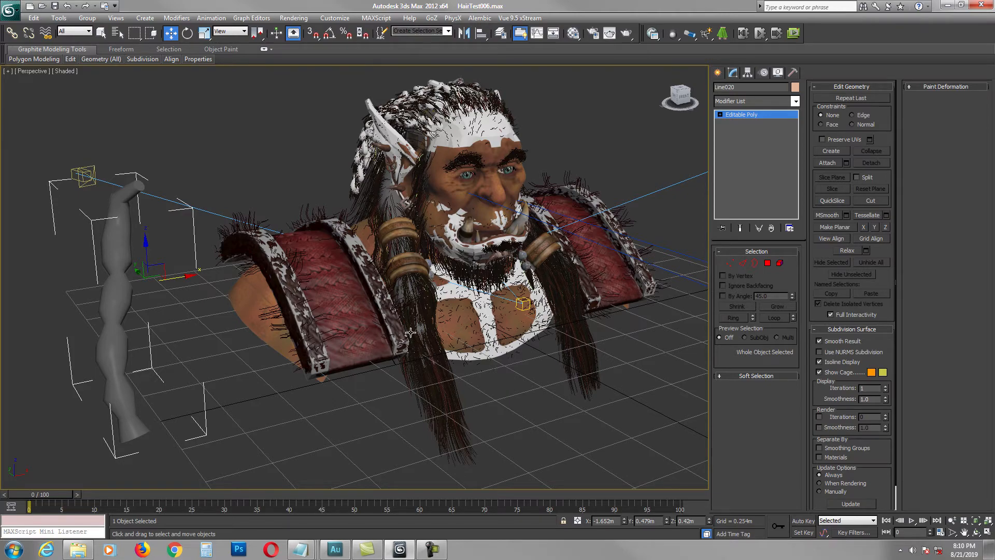
pyautogui.keyDown('alt'); pyautogui.moveTo(435, 337); pyautogui.dragTo(434, 338, button='middle'); pyautogui.keyUp('alt')
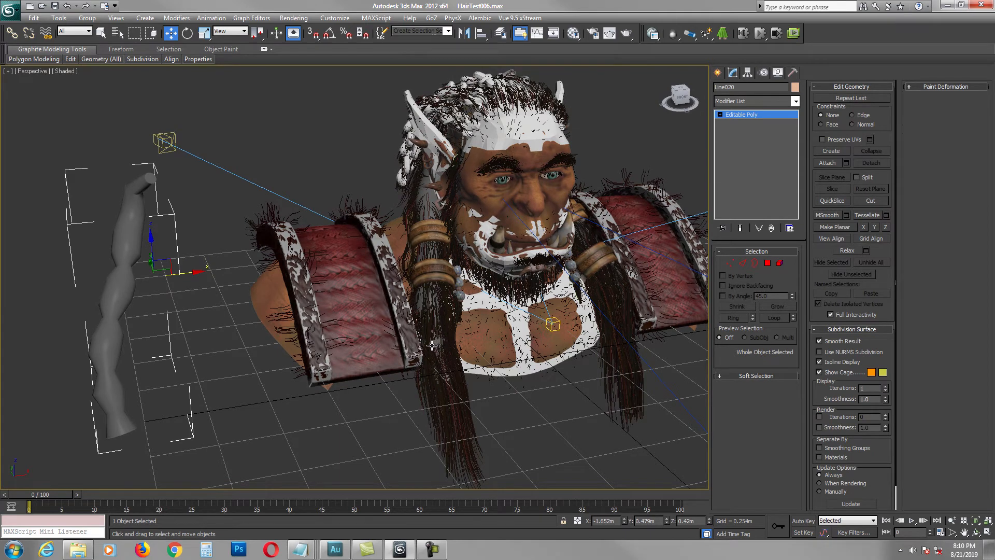
pyautogui.moveTo(426, 349); pyautogui.dragTo(423, 331, button='middle')
pyautogui.keyDown('alt'); pyautogui.moveTo(276, 331); pyautogui.dragTo(297, 326, button='middle'); pyautogui.keyUp('alt')
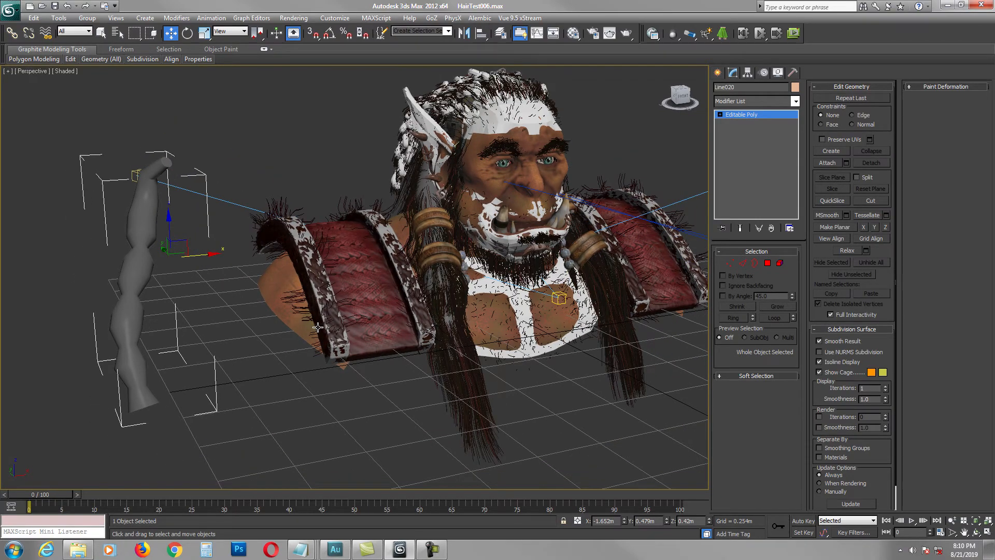
pyautogui.click(430, 192)
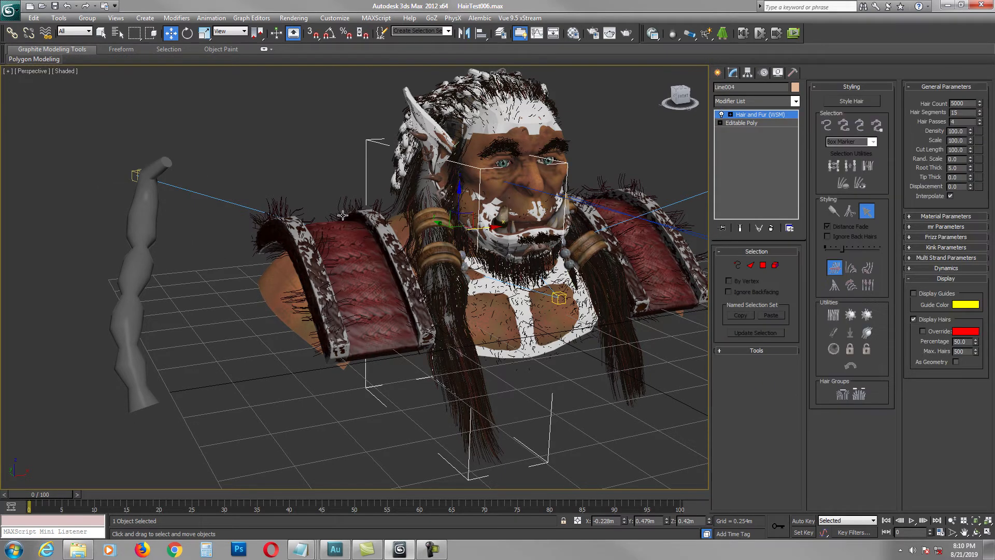
# Step: Add a Hair and Fur (WSM) modifier to the bare grey braid mesh standing beside the bust
pyautogui.click(198, 265)
pyautogui.click(141, 265)
pyautogui.keyDown('alt'); pyautogui.moveTo(179, 272); pyautogui.dragTo(351, 245, button='middle'); pyautogui.keyUp('alt')
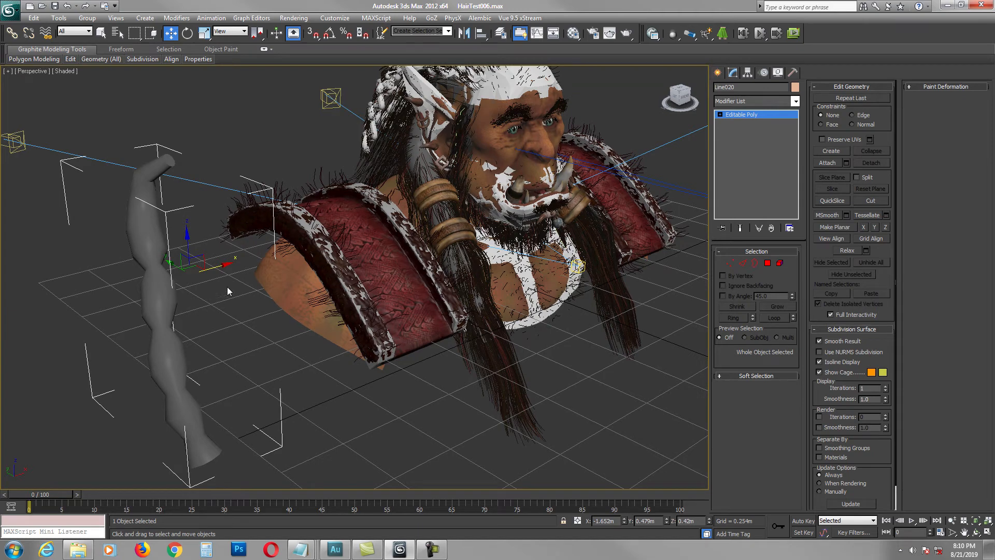
pyautogui.moveTo(216, 306); pyautogui.dragTo(226, 337, button='middle')
pyautogui.click(795, 101)
pyautogui.click(269, 330)
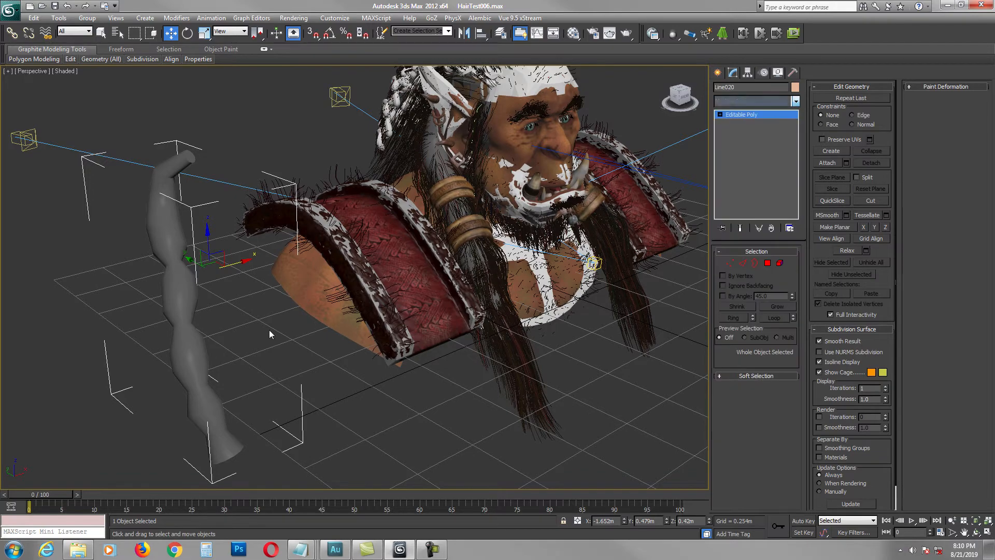
pyautogui.moveTo(269, 330); pyautogui.dragTo(261, 330, button='middle')
pyautogui.press('F4')
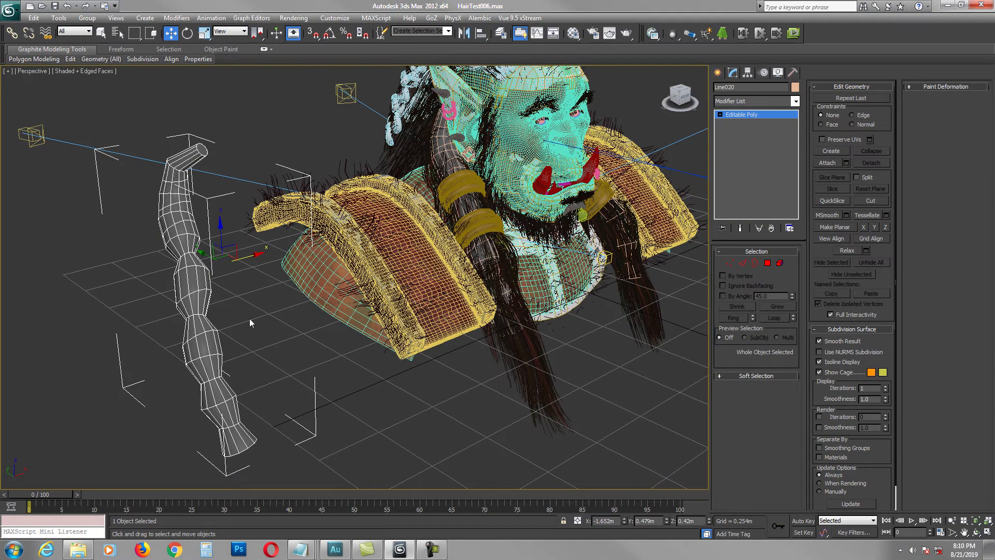
pyautogui.press('F4')
pyautogui.click(795, 101)
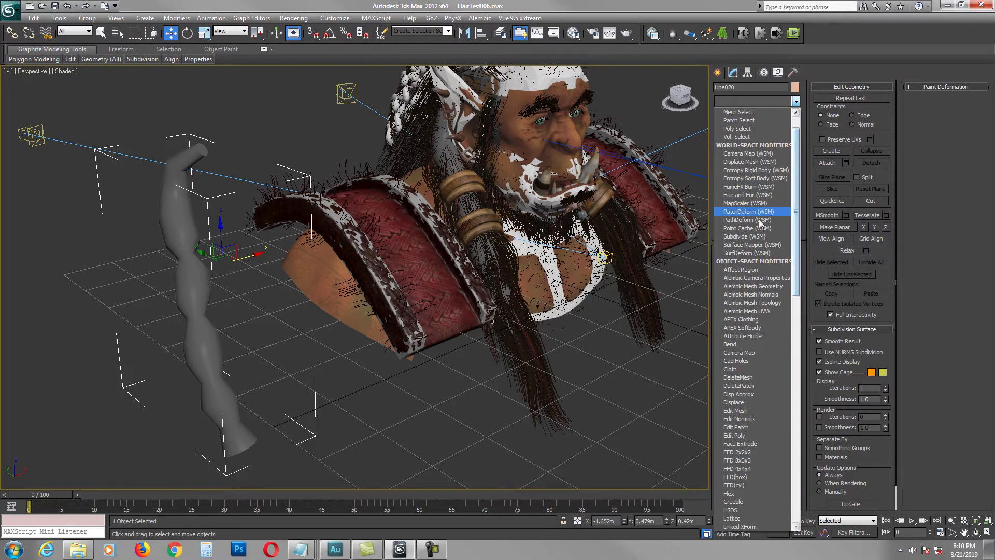
pyautogui.click(749, 195)
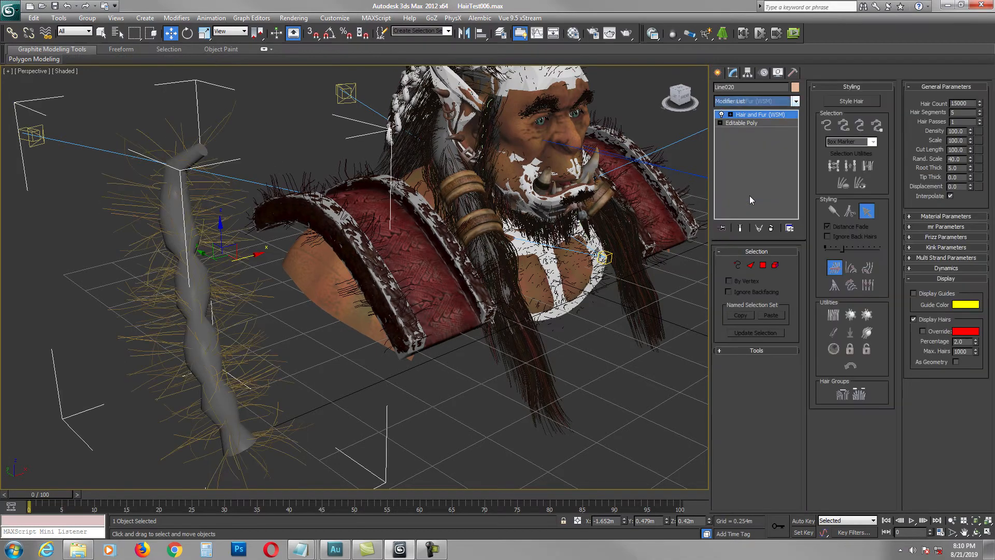
# Step: Set the hair's tip color to a very dark brown with hue 24, saturation 255 and value 27
pyautogui.keyDown('alt'); pyautogui.moveTo(337, 329); pyautogui.dragTo(315, 311, button='middle'); pyautogui.keyUp('alt')
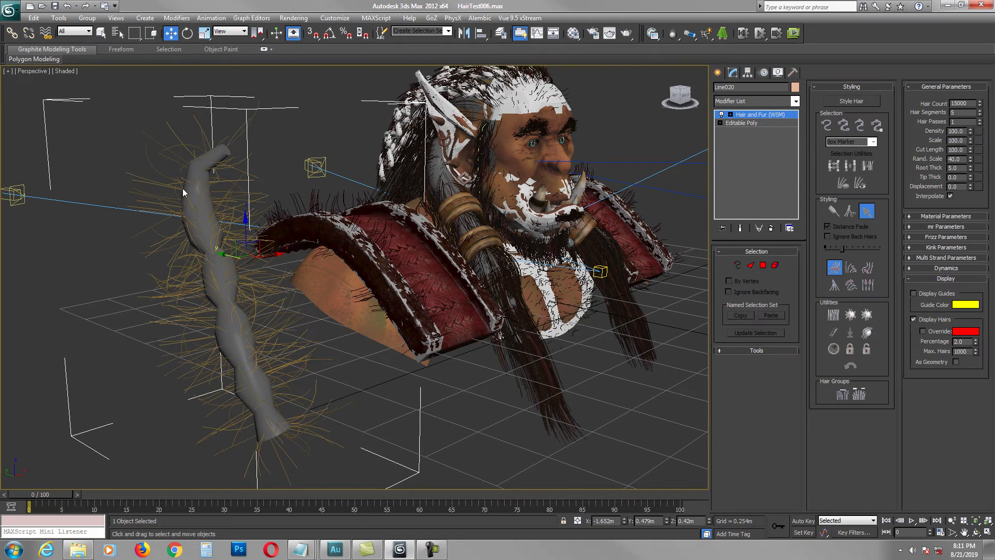
pyautogui.keyDown('alt'); pyautogui.moveTo(243, 232); pyautogui.dragTo(241, 237, button='middle'); pyautogui.keyUp('alt')
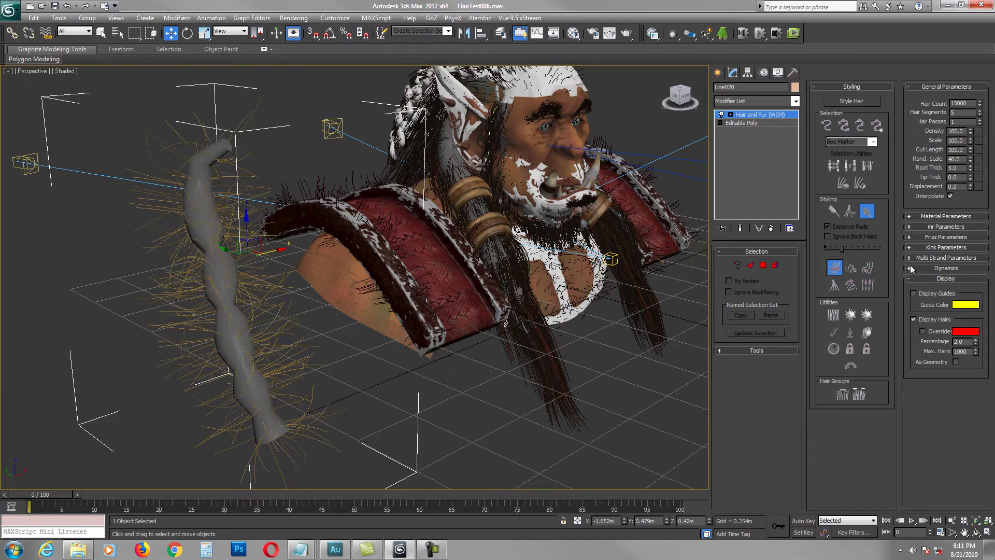
pyautogui.click(913, 218)
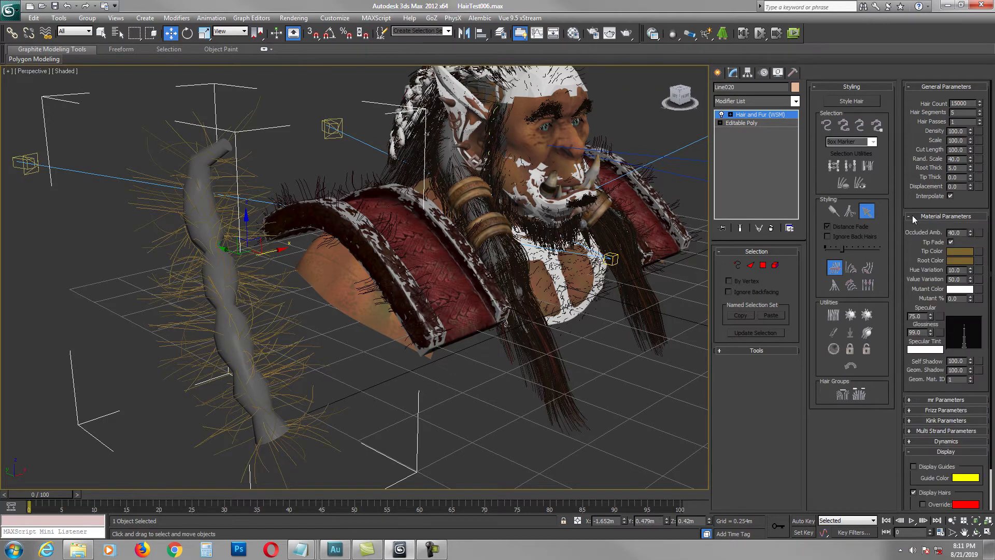
pyautogui.click(959, 251)
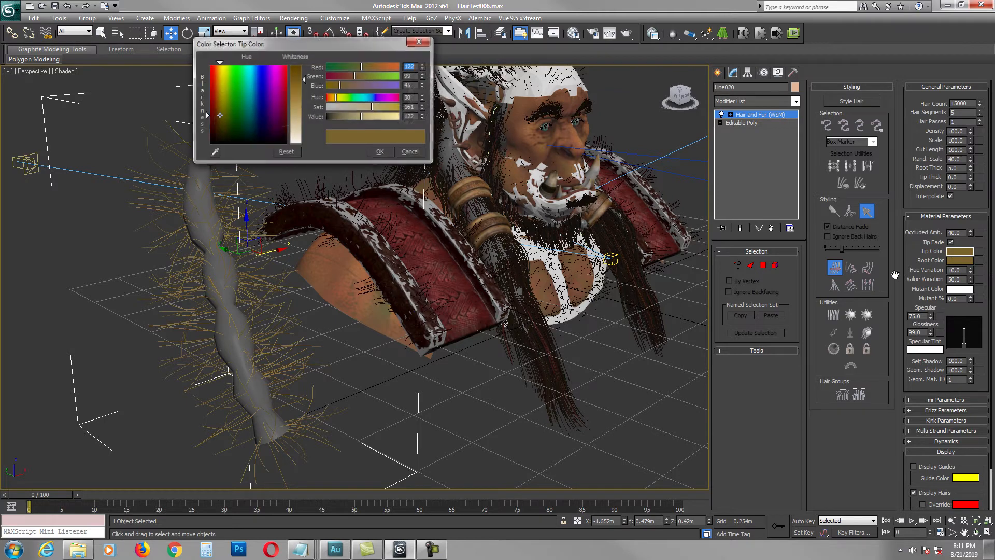
pyautogui.click(217, 136)
pyautogui.moveTo(304, 82); pyautogui.dragTo(302, 66)
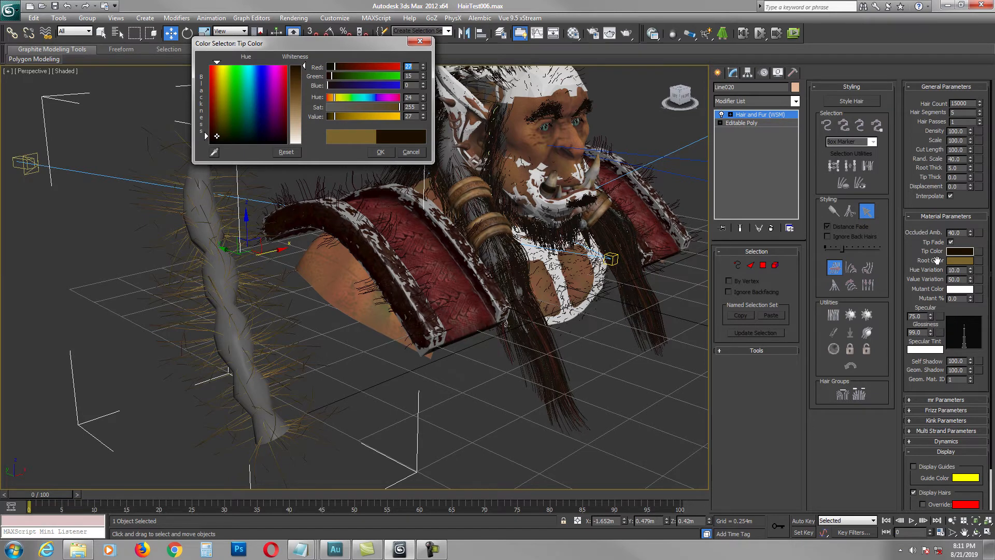
# Step: Set the hair's root color to a very dark brown with hue 20, saturation 231 and value 32
pyautogui.click(954, 261)
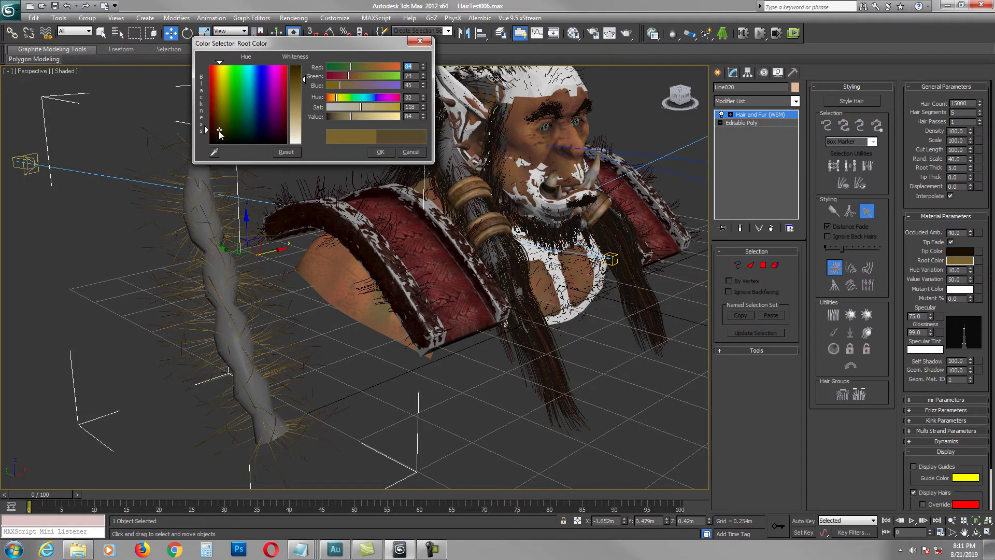
pyautogui.moveTo(222, 131); pyautogui.dragTo(215, 138)
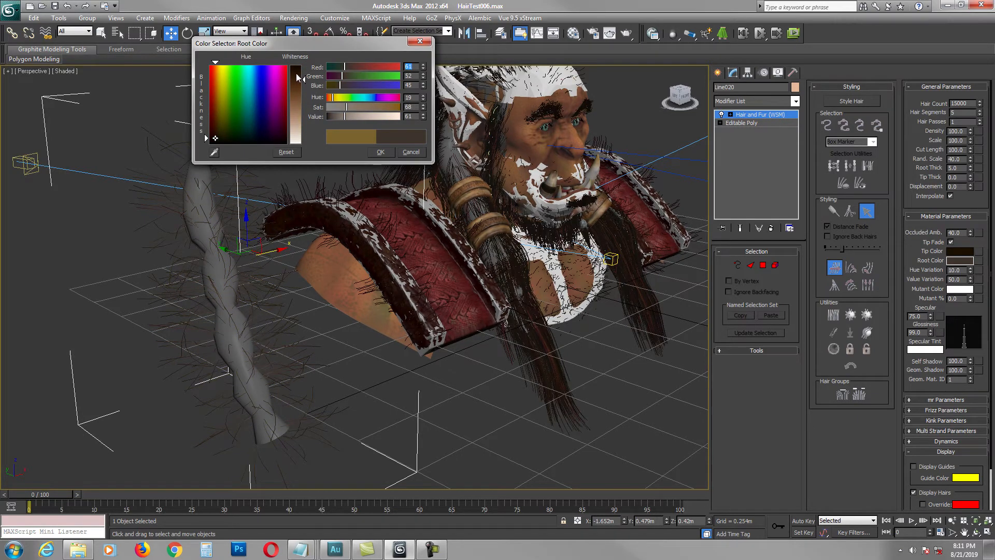
pyautogui.moveTo(299, 77); pyautogui.dragTo(299, 65)
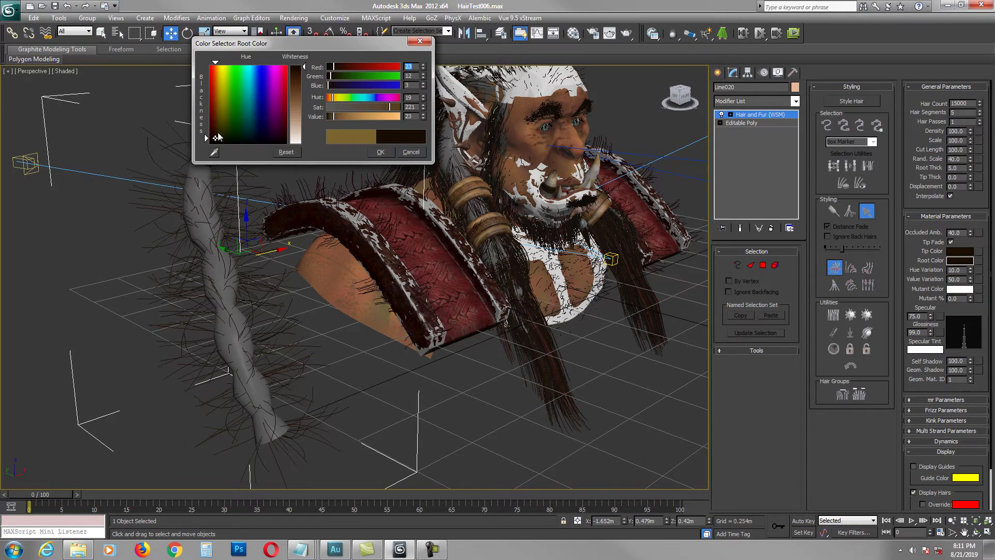
pyautogui.moveTo(216, 139); pyautogui.dragTo(216, 135)
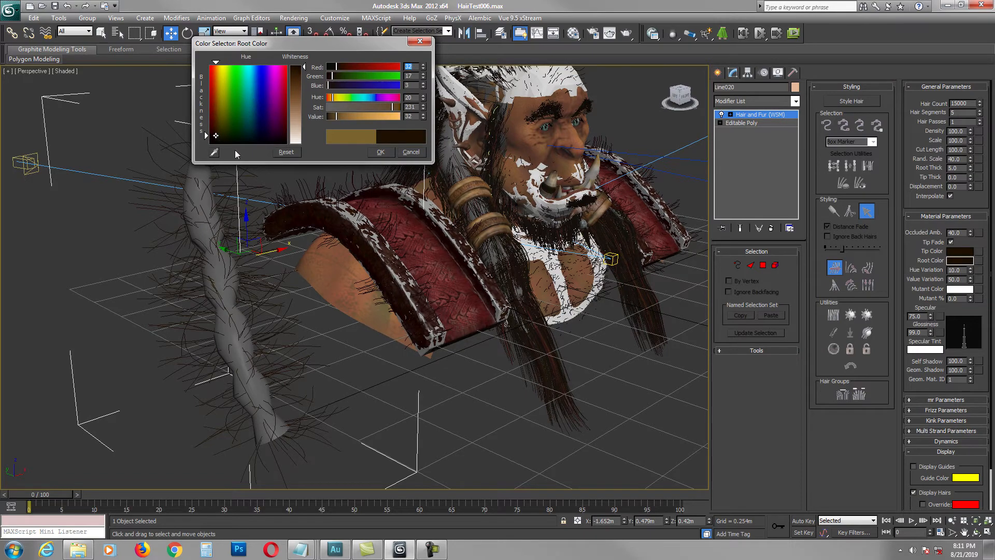
pyautogui.click(381, 152)
# Step: Restore the four-viewport layout and move the hairy braid forward in front of the bust, to about Y -0.759 m
pyautogui.keyDown('alt'); pyautogui.moveTo(298, 286); pyautogui.dragTo(352, 285, button='middle'); pyautogui.keyUp('alt')
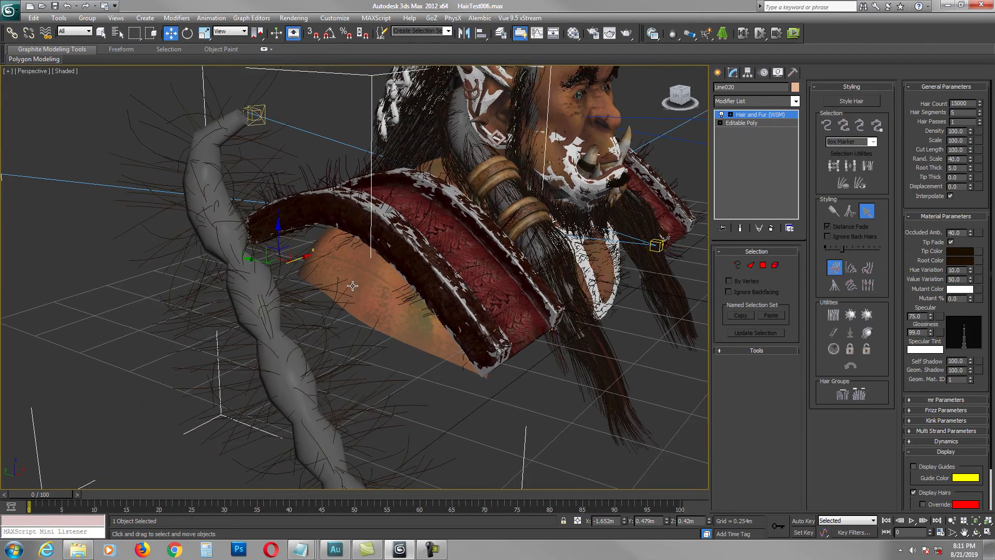
pyautogui.press('alt')
pyautogui.click(913, 120)
pyautogui.moveTo(388, 295); pyautogui.dragTo(407, 286, button='middle')
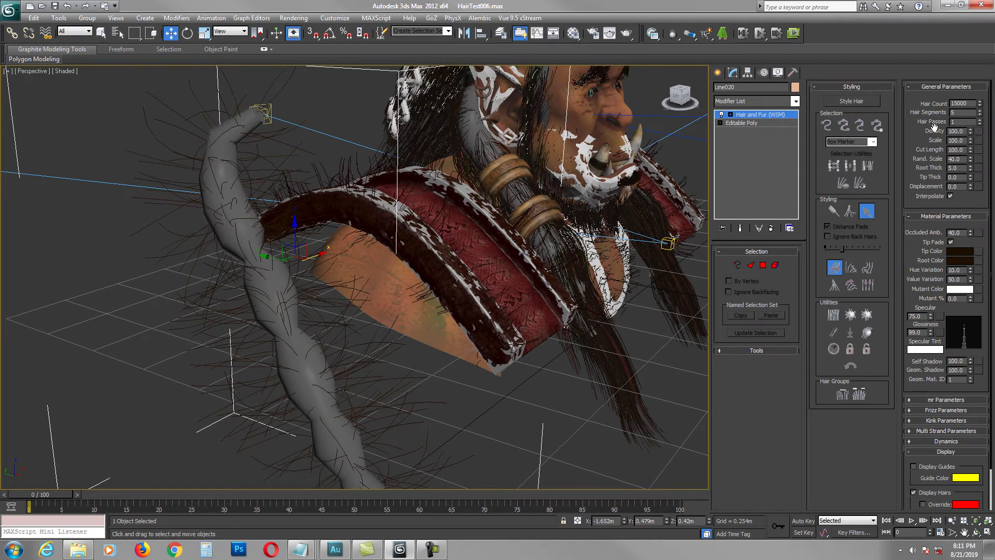
pyautogui.moveTo(434, 342)
pyautogui.mouseDown(button='middle')
pyautogui.moveTo(461, 327)
pyautogui.moveTo(419, 335)
pyautogui.moveTo(441, 335)
pyautogui.mouseUp(button='middle')
pyautogui.scroll(-3, 403, 335)
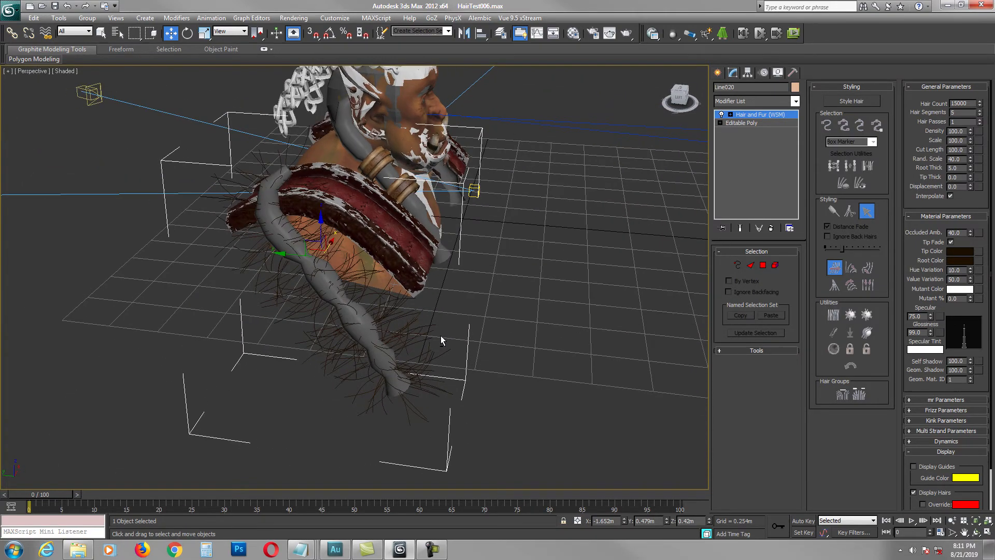
pyautogui.hotkey('alt', 'w')
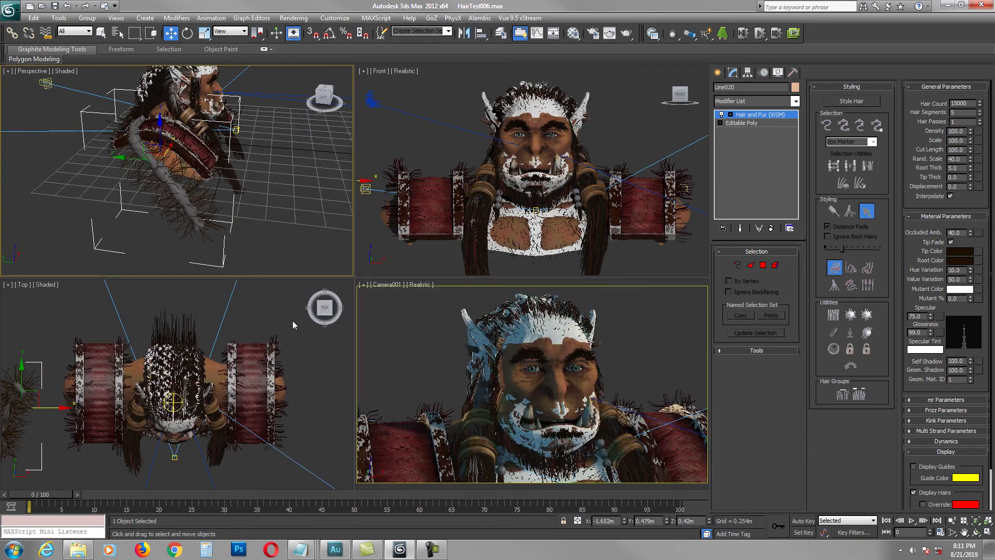
pyautogui.keyDown('alt'); pyautogui.moveTo(247, 220); pyautogui.dragTo(118, 202, button='middle'); pyautogui.keyUp('alt')
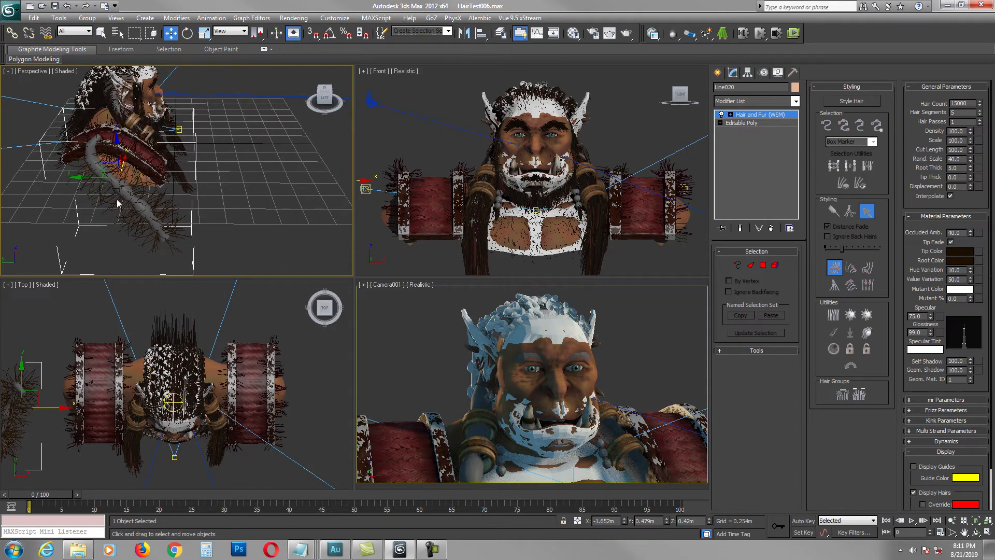
pyautogui.moveTo(122, 180); pyautogui.dragTo(252, 179)
# Step: Change the perspective viewport to the Left view and maximize it, framed on the hairy braid
pyautogui.moveTo(502, 209); pyautogui.dragTo(595, 209, button='middle')
pyautogui.scroll(-3, 595, 209)
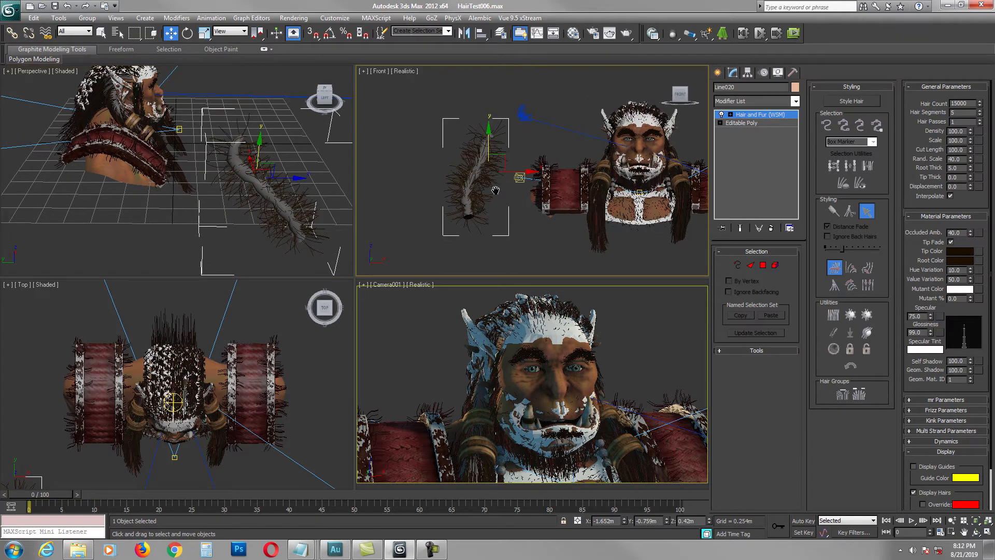
pyautogui.moveTo(93, 468); pyautogui.dragTo(230, 332, button='middle')
pyautogui.scroll(2, 240, 322)
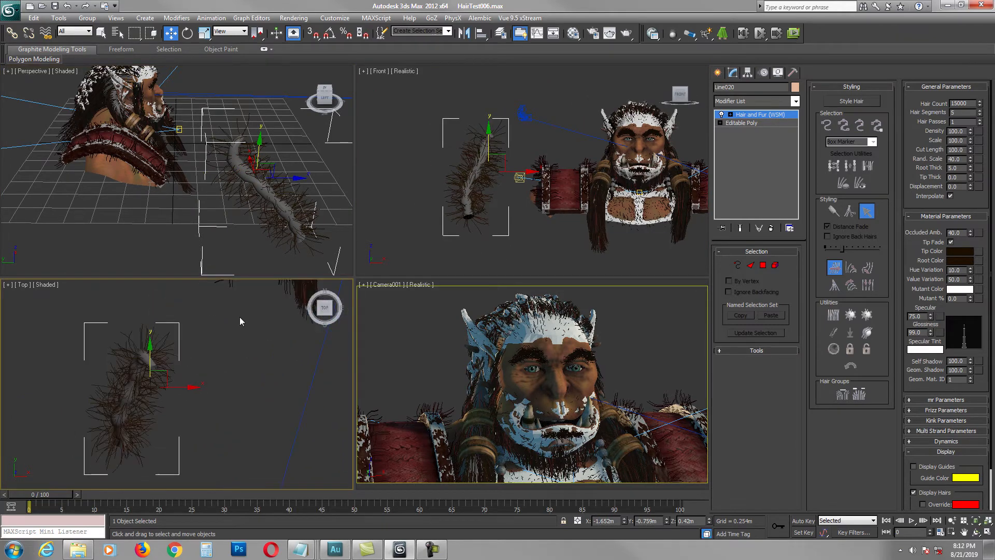
pyautogui.keyDown('alt'); pyautogui.moveTo(243, 239); pyautogui.dragTo(230, 226, button='middle'); pyautogui.keyUp('alt')
pyautogui.click(29, 72)
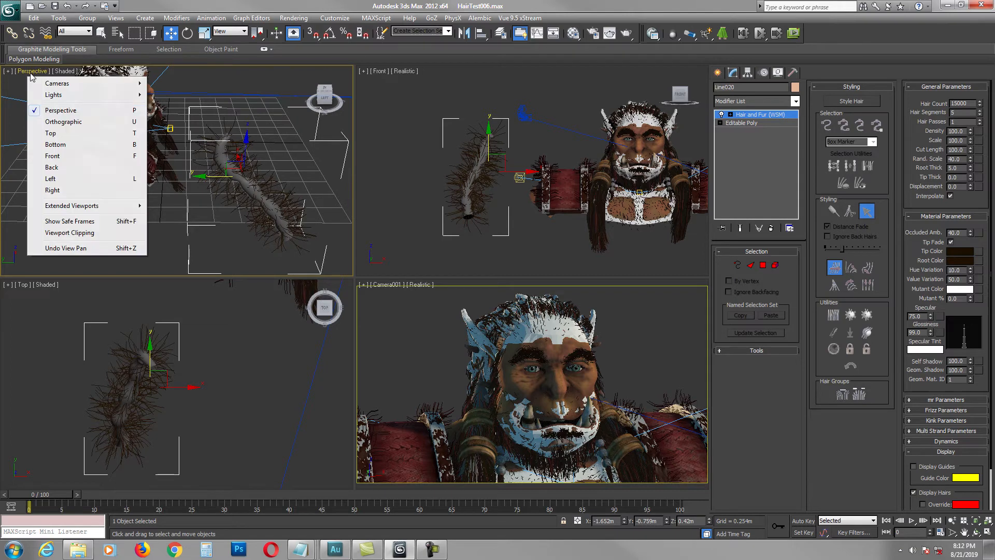
pyautogui.click(77, 183)
pyautogui.scroll(8, 207, 150)
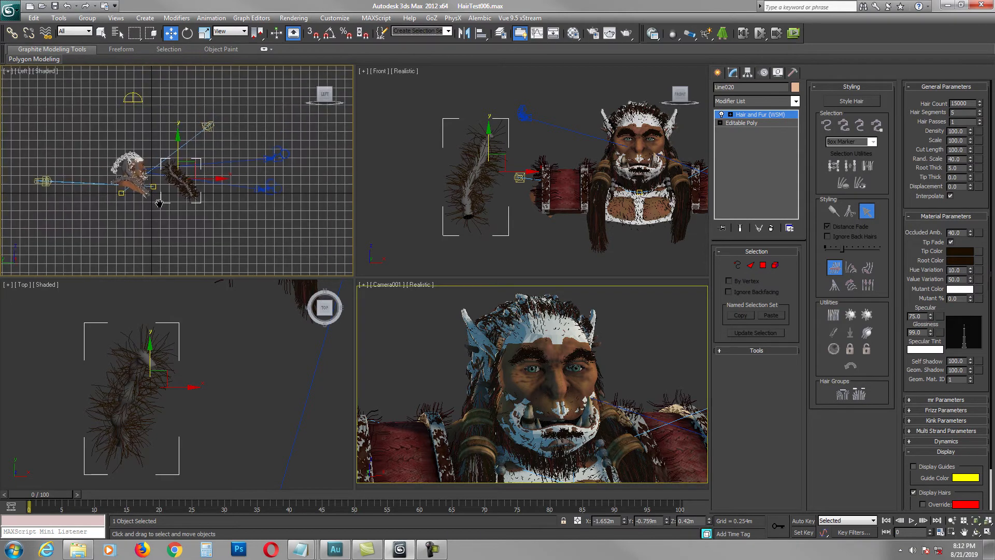
pyautogui.moveTo(227, 187); pyautogui.dragTo(187, 185, button='middle')
pyautogui.scroll(-2, 176, 193)
pyautogui.hotkey('alt', 'w')
pyautogui.moveTo(397, 280); pyautogui.dragTo(456, 266, button='middle')
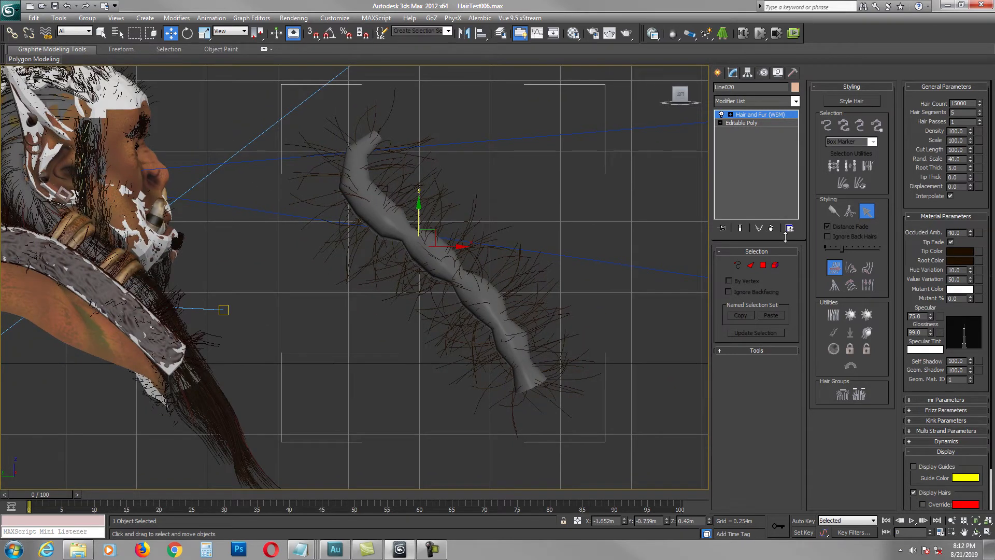
# Step: Start styling the braid's hair and comb the guides on its front side and at its lower end downward
pyautogui.click(725, 351)
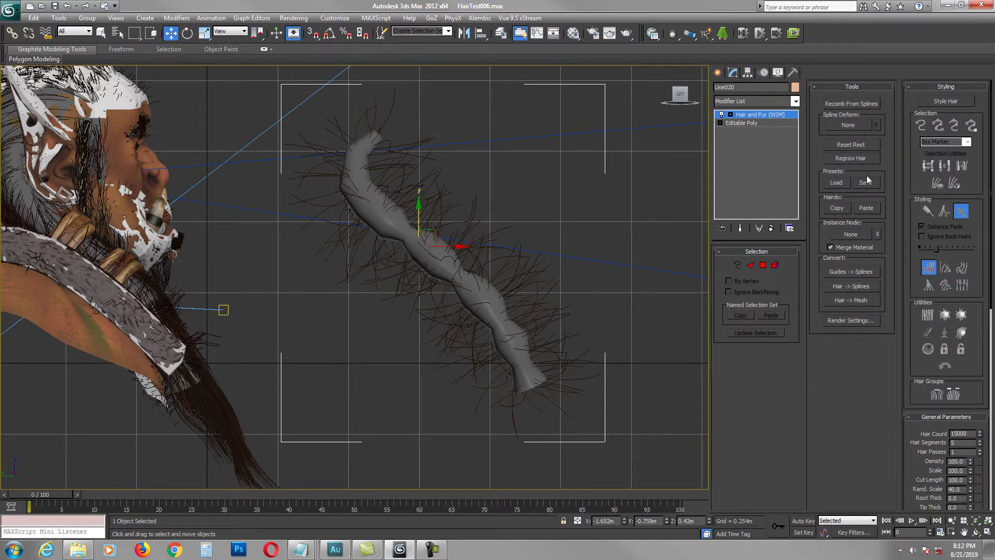
pyautogui.click(940, 102)
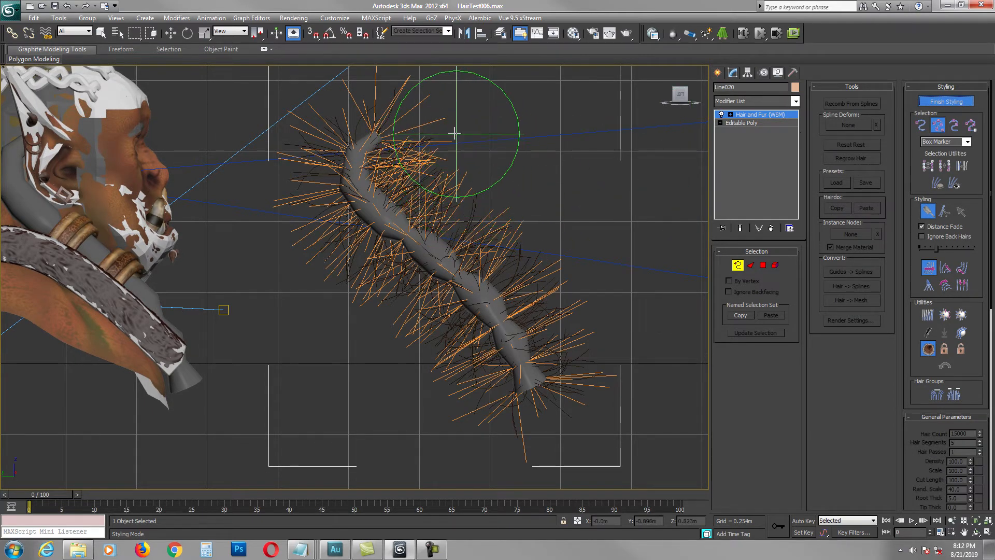
pyautogui.moveTo(433, 88)
pyautogui.mouseDown()
pyautogui.moveTo(433, 126)
pyautogui.moveTo(515, 189)
pyautogui.mouseUp()
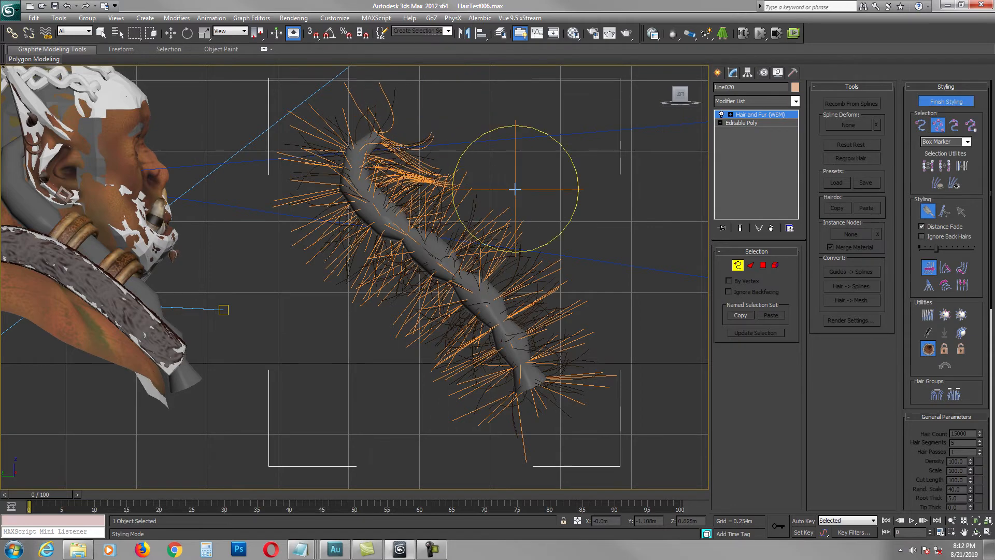
pyautogui.moveTo(447, 172); pyautogui.dragTo(548, 217)
pyautogui.moveTo(480, 202); pyautogui.dragTo(574, 259)
pyautogui.moveTo(528, 251)
pyautogui.mouseDown()
pyautogui.moveTo(590, 289)
pyautogui.moveTo(581, 319)
pyautogui.moveTo(621, 411)
pyautogui.moveTo(596, 425)
pyautogui.mouseUp()
pyautogui.moveTo(371, 361)
pyautogui.mouseDown()
pyautogui.moveTo(406, 382)
pyautogui.moveTo(433, 367)
pyautogui.moveTo(516, 489)
pyautogui.moveTo(549, 479)
pyautogui.mouseUp()
pyautogui.moveTo(583, 436); pyautogui.dragTo(584, 487)
# Step: Comb the guides on the braid's back side and upper end downward, and lay the front-side guides closer to the mesh
pyautogui.moveTo(305, 251)
pyautogui.mouseDown()
pyautogui.moveTo(313, 349)
pyautogui.moveTo(326, 370)
pyautogui.mouseUp()
pyautogui.moveTo(350, 274); pyautogui.dragTo(373, 358)
pyautogui.moveTo(283, 191); pyautogui.dragTo(270, 285)
pyautogui.moveTo(276, 149); pyautogui.dragTo(243, 277)
pyautogui.moveTo(359, 83)
pyautogui.mouseDown()
pyautogui.moveTo(420, 78)
pyautogui.moveTo(456, 137)
pyautogui.mouseUp()
pyautogui.moveTo(317, 123)
pyautogui.mouseDown()
pyautogui.moveTo(230, 207)
pyautogui.moveTo(240, 218)
pyautogui.mouseUp()
pyautogui.moveTo(278, 167)
pyautogui.mouseDown()
pyautogui.moveTo(240, 263)
pyautogui.moveTo(253, 281)
pyautogui.moveTo(285, 286)
pyautogui.mouseUp()
pyautogui.moveTo(289, 246); pyautogui.dragTo(314, 325)
pyautogui.moveTo(346, 291); pyautogui.dragTo(368, 364)
pyautogui.moveTo(280, 189)
pyautogui.mouseDown()
pyautogui.moveTo(285, 229)
pyautogui.moveTo(378, 333)
pyautogui.moveTo(411, 410)
pyautogui.moveTo(438, 418)
pyautogui.mouseUp()
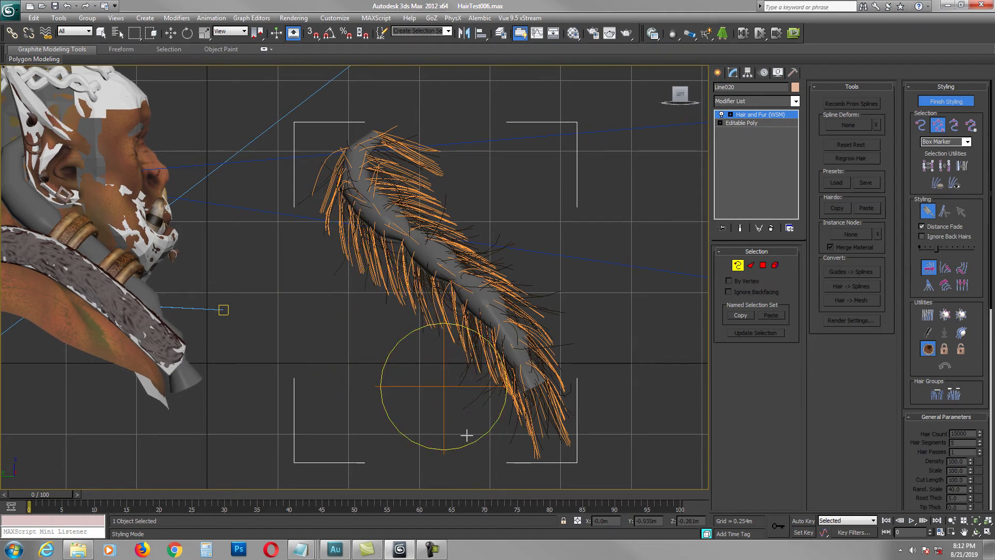
pyautogui.moveTo(570, 404)
pyautogui.mouseDown()
pyautogui.moveTo(546, 248)
pyautogui.moveTo(454, 151)
pyautogui.moveTo(448, 177)
pyautogui.moveTo(480, 171)
pyautogui.moveTo(444, 178)
pyautogui.moveTo(457, 173)
pyautogui.mouseUp()
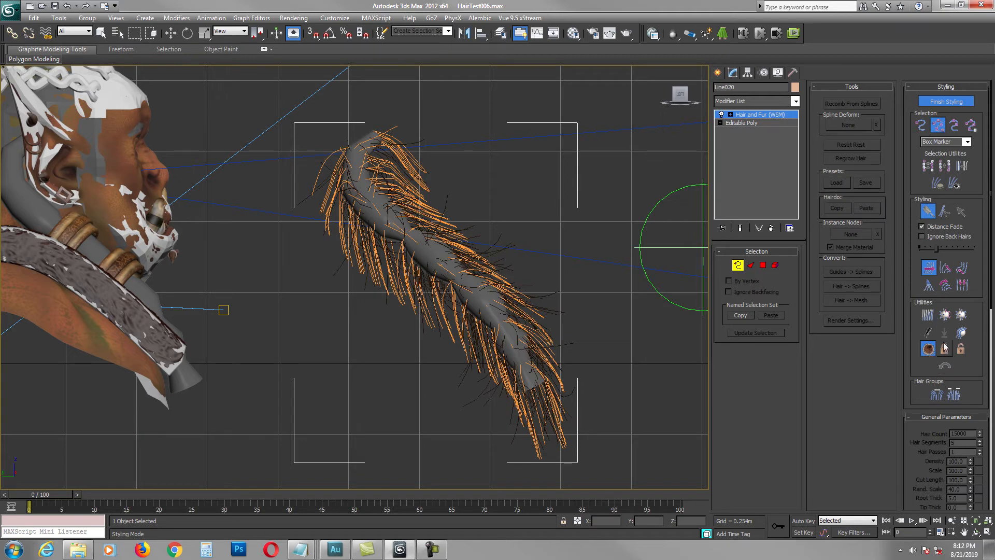
# Step: Shrink the hair brush and refine the combing of the guides on the front and back sides of the braid
pyautogui.moveTo(508, 187)
pyautogui.keyDown('ctrl'); pyautogui.keyDown('shift'); pyautogui.mouseDown()
pyautogui.moveTo(486, 204)
pyautogui.moveTo(524, 169)
pyautogui.moveTo(482, 225)
pyautogui.mouseUp(); pyautogui.keyUp('shift'); pyautogui.keyUp('ctrl')
pyautogui.keyDown('ctrl'); pyautogui.keyDown('shift'); pyautogui.moveTo(459, 260); pyautogui.dragTo(444, 327); pyautogui.keyUp('shift'); pyautogui.keyUp('ctrl')
pyautogui.keyDown('ctrl'); pyautogui.keyDown('shift'); pyautogui.moveTo(491, 229); pyautogui.dragTo(510, 189); pyautogui.keyUp('shift'); pyautogui.keyUp('ctrl')
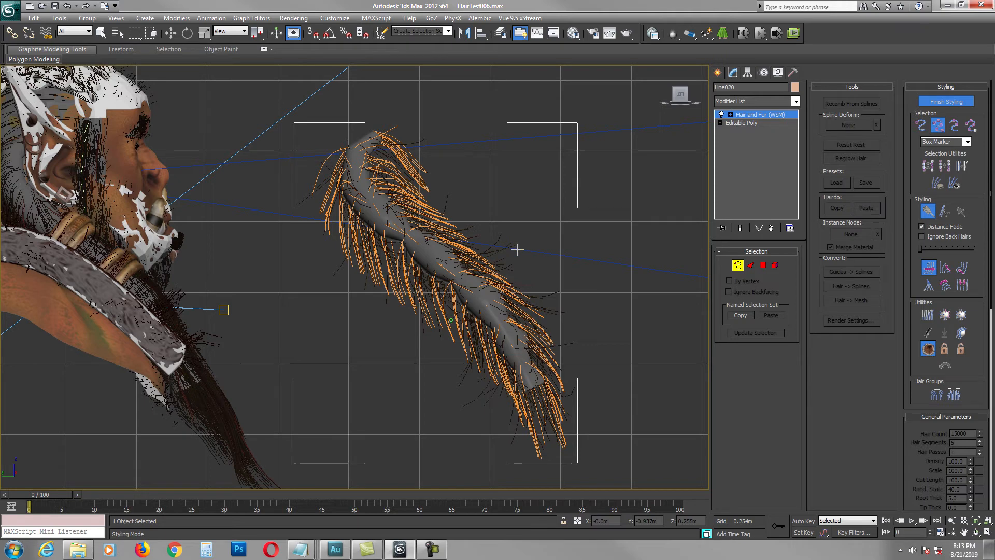
pyautogui.keyDown('ctrl'); pyautogui.keyDown('shift'); pyautogui.moveTo(536, 195); pyautogui.dragTo(578, 152); pyautogui.keyUp('shift'); pyautogui.keyUp('ctrl')
pyautogui.moveTo(523, 208)
pyautogui.keyDown('ctrl'); pyautogui.keyDown('shift'); pyautogui.mouseDown()
pyautogui.moveTo(484, 203)
pyautogui.moveTo(495, 201)
pyautogui.mouseUp(); pyautogui.keyUp('shift'); pyautogui.keyUp('ctrl')
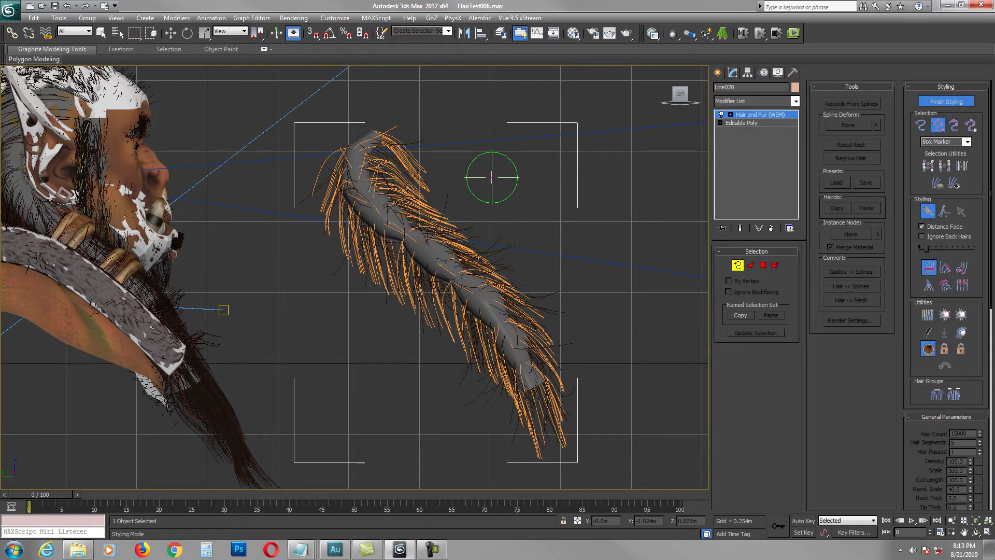
pyautogui.moveTo(422, 169)
pyautogui.mouseDown()
pyautogui.moveTo(459, 189)
pyautogui.moveTo(447, 207)
pyautogui.moveTo(481, 223)
pyautogui.moveTo(477, 233)
pyautogui.mouseUp()
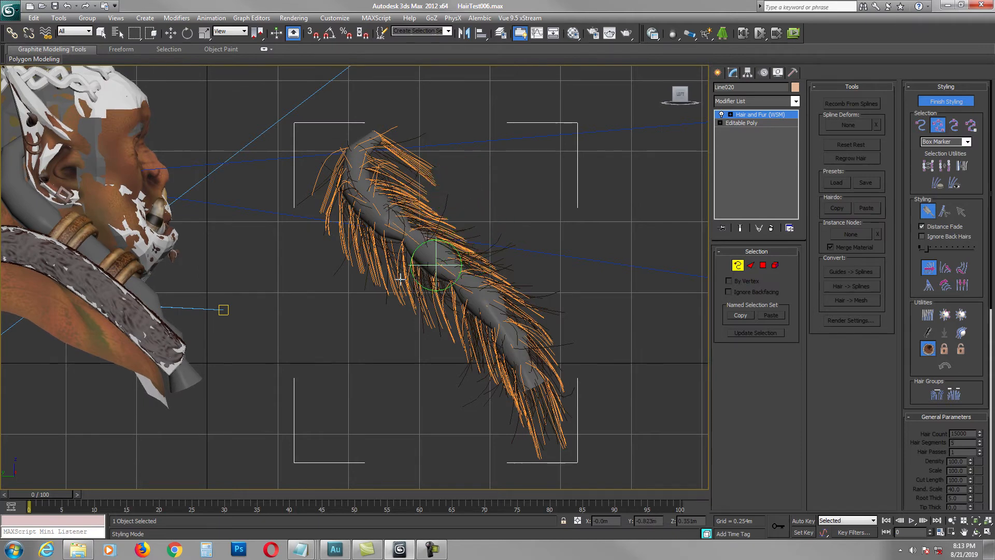
pyautogui.moveTo(356, 270); pyautogui.dragTo(479, 389)
pyautogui.moveTo(314, 217); pyautogui.dragTo(332, 267)
# Step: Maximize the Front view and comb the guides on the braid's side nearest the bust downward
pyautogui.hotkey('alt', 'w')
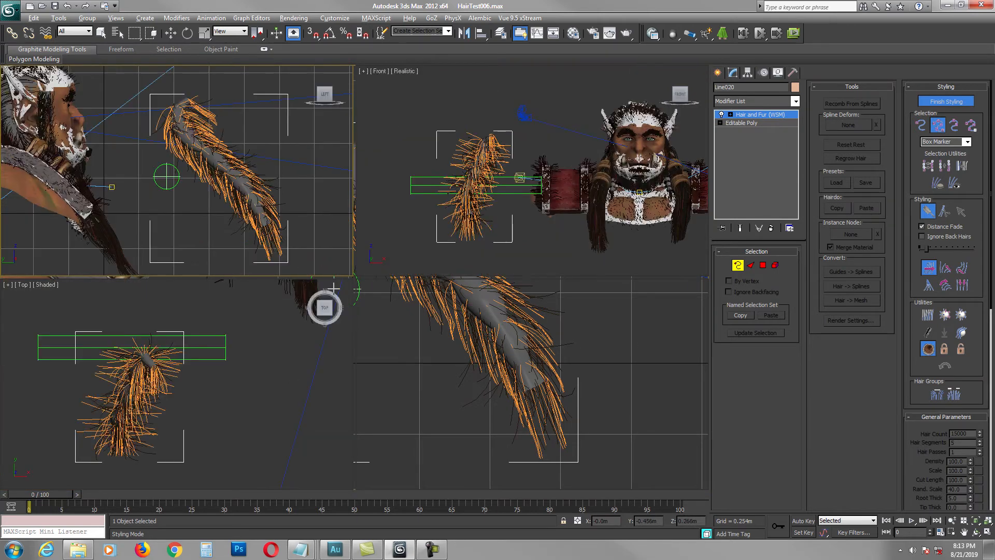
pyautogui.moveTo(434, 171); pyautogui.dragTo(442, 160, button='middle')
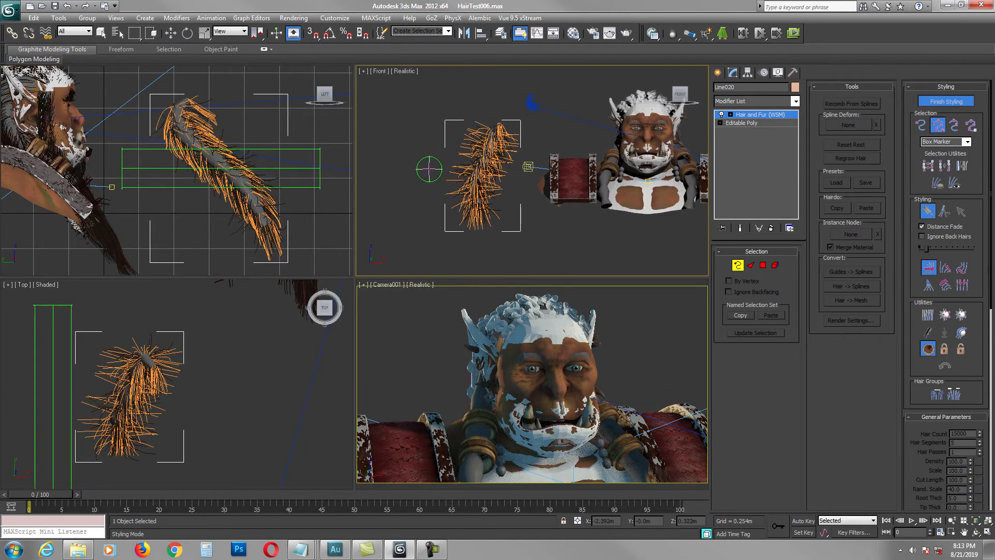
pyautogui.hotkey('alt', 'w')
pyautogui.moveTo(318, 206); pyautogui.dragTo(322, 268)
pyautogui.moveTo(310, 224); pyautogui.dragTo(308, 301)
pyautogui.moveTo(310, 241)
pyautogui.mouseDown()
pyautogui.moveTo(279, 361)
pyautogui.moveTo(284, 409)
pyautogui.mouseUp()
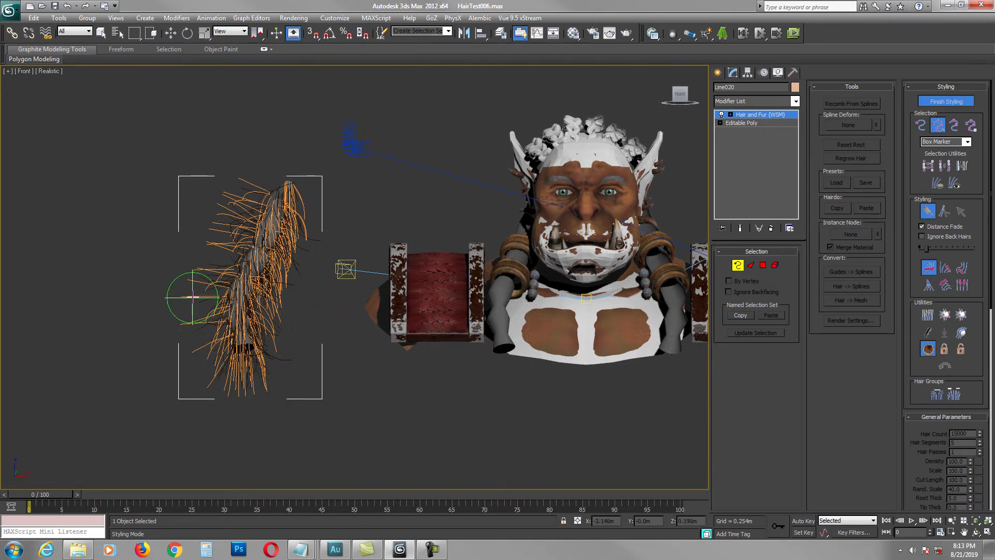
# Step: Comb the guides on the braid's outer side downward and touch up those on the side facing the bust
pyautogui.moveTo(201, 314)
pyautogui.mouseDown()
pyautogui.moveTo(187, 389)
pyautogui.moveTo(194, 415)
pyautogui.mouseUp()
pyautogui.moveTo(209, 345); pyautogui.dragTo(204, 405)
pyautogui.moveTo(201, 306)
pyautogui.mouseDown()
pyautogui.moveTo(226, 211)
pyautogui.moveTo(199, 264)
pyautogui.mouseUp()
pyautogui.moveTo(234, 188); pyautogui.dragTo(195, 265)
pyautogui.moveTo(226, 224); pyautogui.dragTo(185, 298)
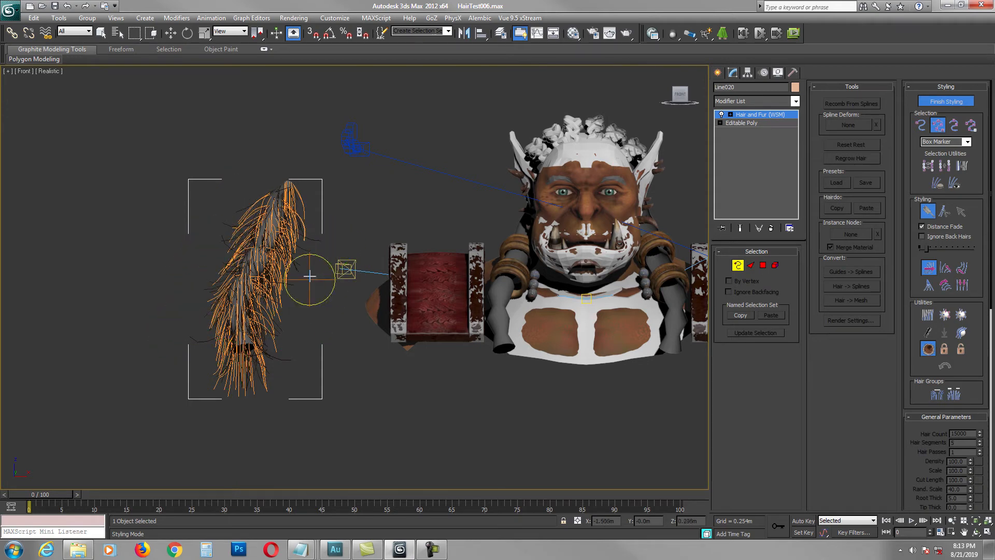
pyautogui.moveTo(303, 292)
pyautogui.mouseDown()
pyautogui.moveTo(282, 302)
pyautogui.moveTo(274, 396)
pyautogui.moveTo(211, 382)
pyautogui.moveTo(199, 296)
pyautogui.moveTo(216, 213)
pyautogui.moveTo(345, 310)
pyautogui.mouseUp()
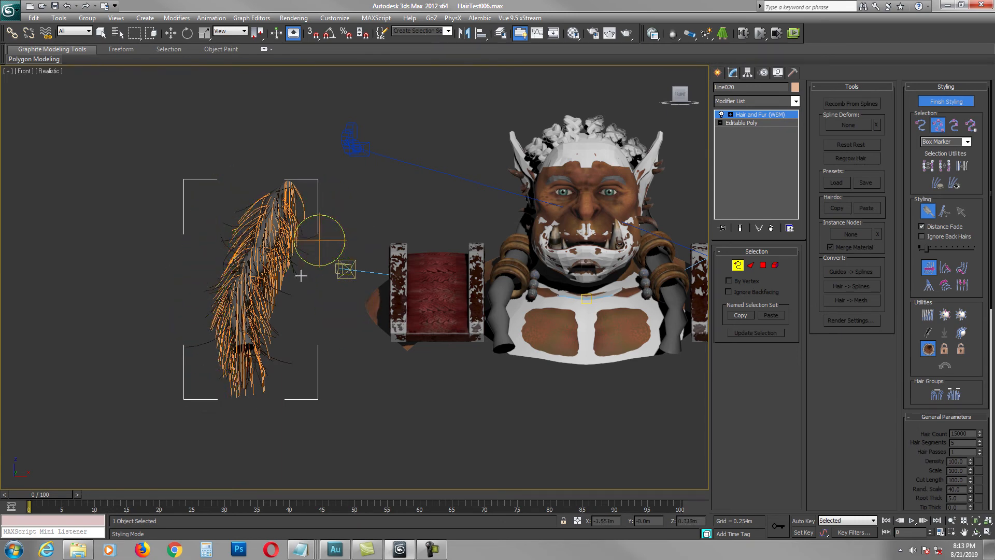
# Step: Restore the four-viewport layout and finish styling the braid's hair
pyautogui.hotkey('alt', 'w')
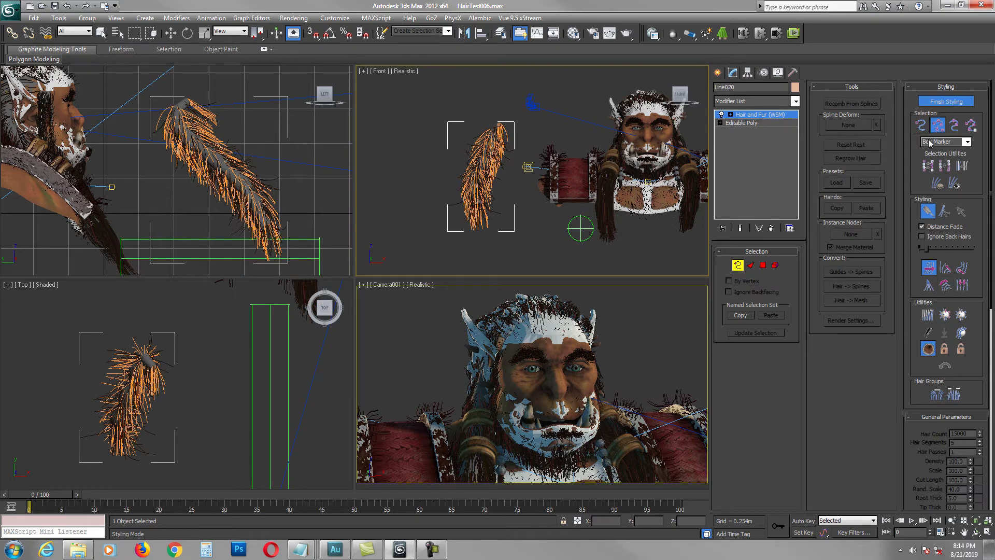
pyautogui.click(942, 102)
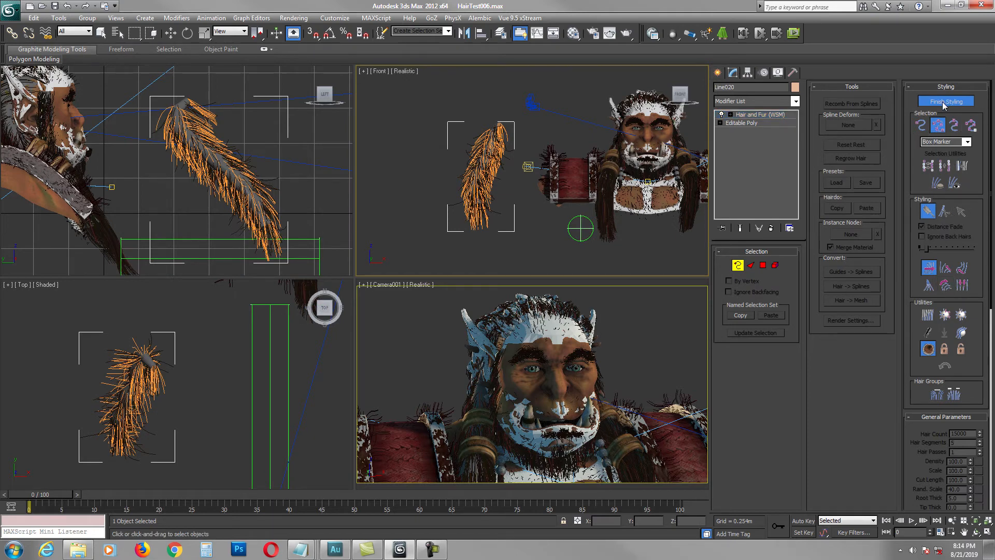
pyautogui.moveTo(444, 164); pyautogui.dragTo(430, 163, button='middle')
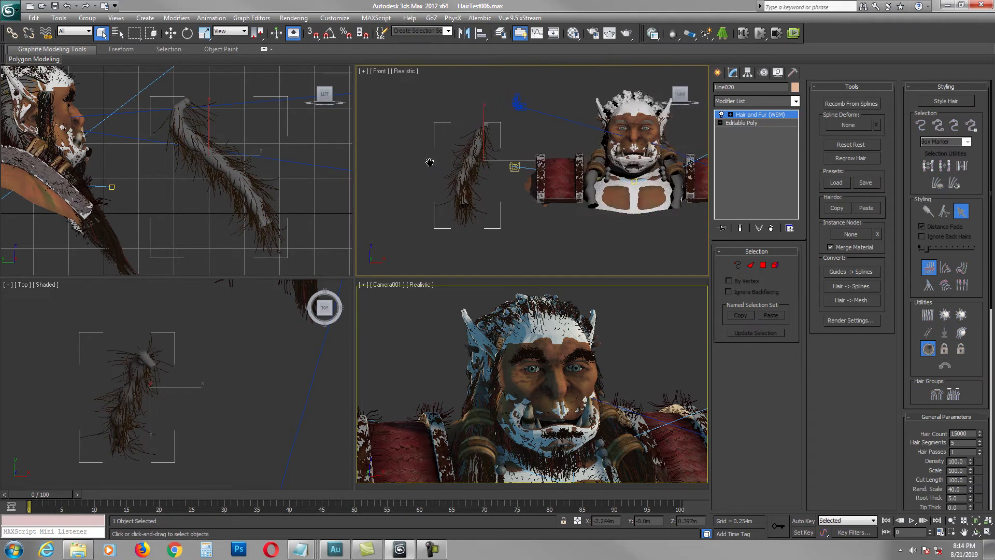
# Step: Change the Left viewport to Perspective and maximize it with both the styled braid and the bust in frame
pyautogui.moveTo(235, 191); pyautogui.dragTo(268, 207, button='middle')
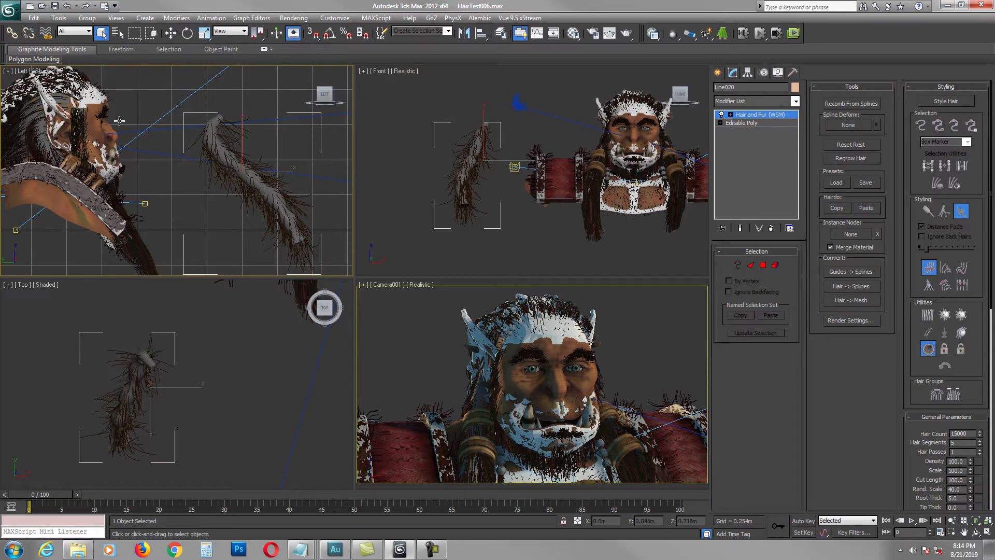
pyautogui.click(24, 72)
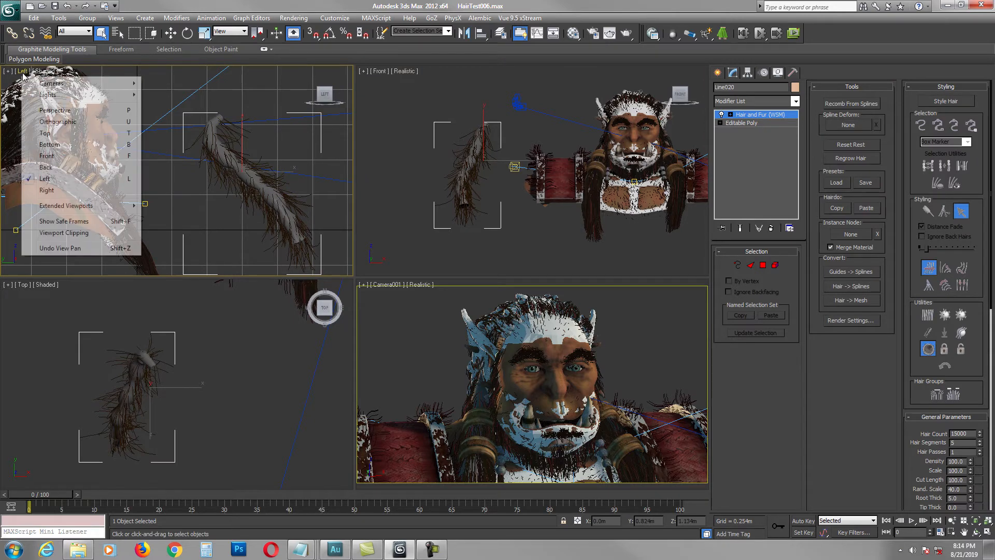
pyautogui.click(65, 111)
pyautogui.scroll(-2, 217, 172)
pyautogui.moveTo(218, 172); pyautogui.dragTo(274, 185, button='middle')
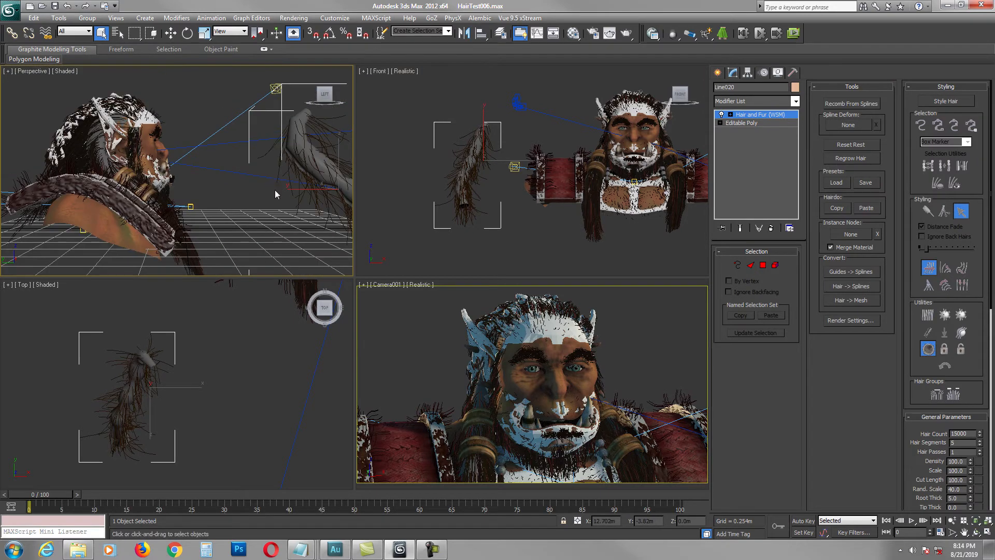
pyautogui.scroll(-2, 252, 187)
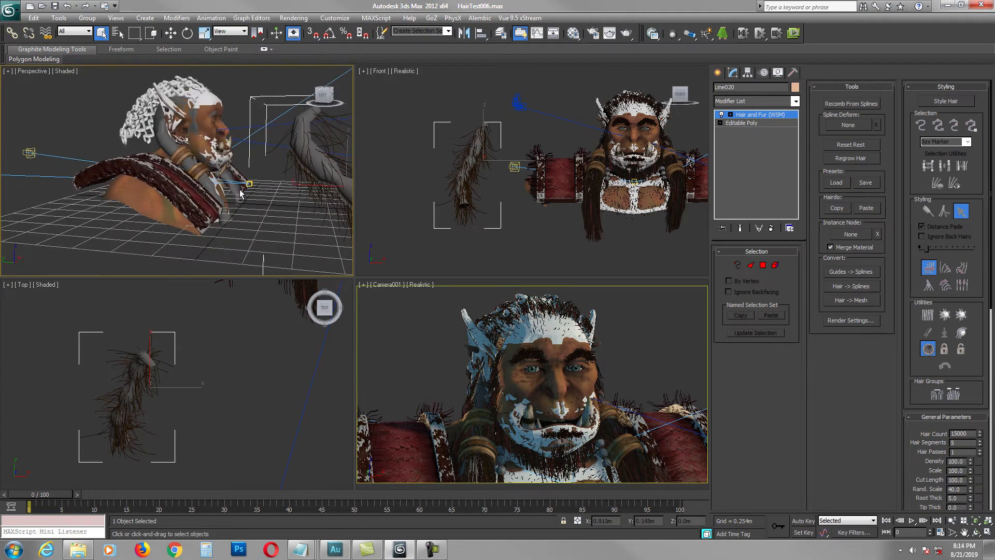
pyautogui.hotkey('alt', 'w')
pyautogui.keyDown('alt'); pyautogui.moveTo(247, 190); pyautogui.dragTo(433, 278, button='middle'); pyautogui.keyUp('alt')
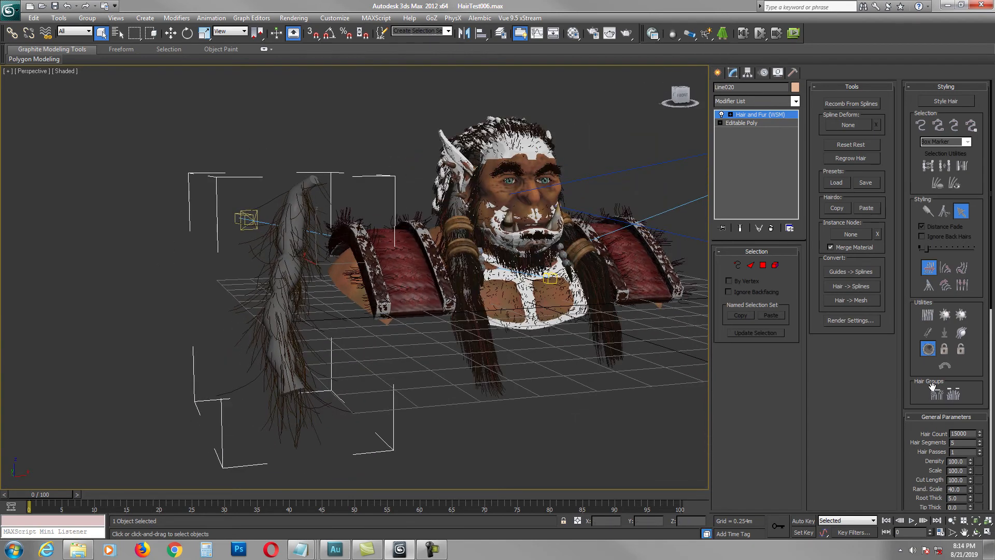
# Step: Review the braid's general and material hair parameters, and examine the existing hair on the bust up close
pyautogui.scroll(-5, 912, 397)
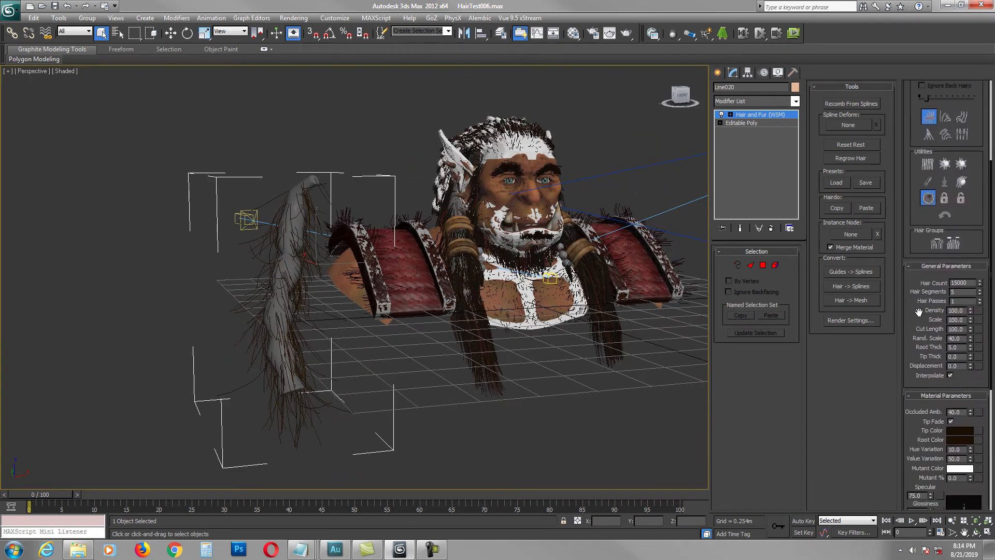
pyautogui.scroll(-2, 921, 318)
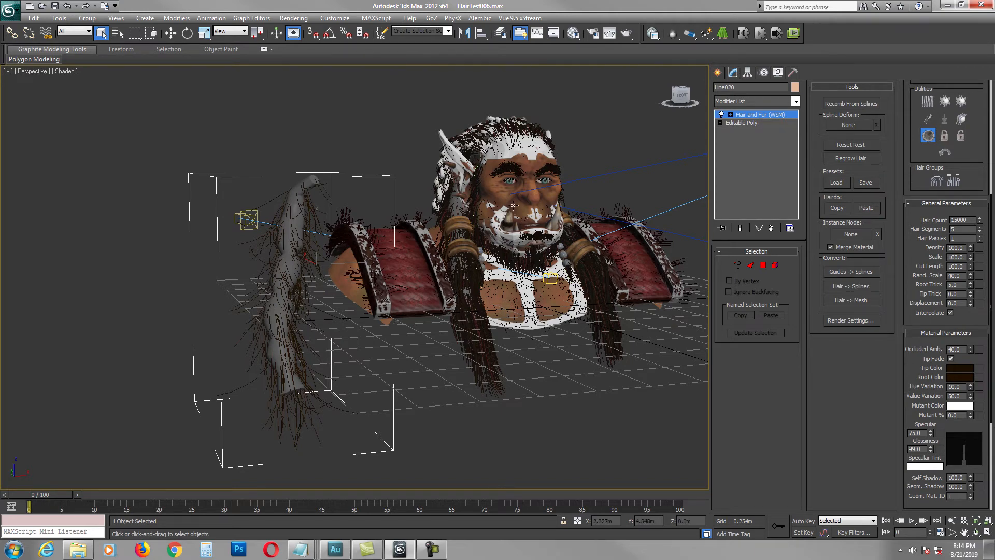
pyautogui.scroll(6, 414, 366)
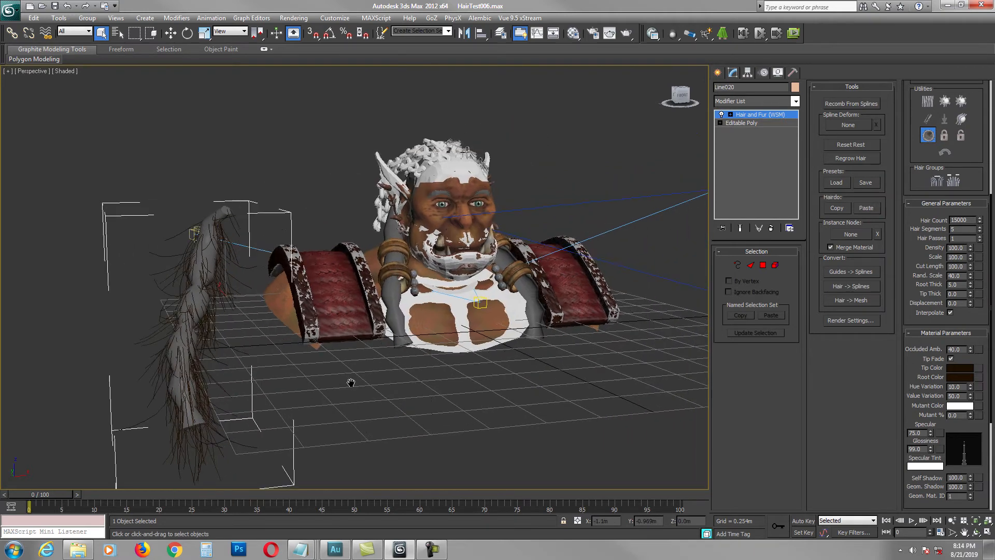
pyautogui.scroll(6, 463, 178)
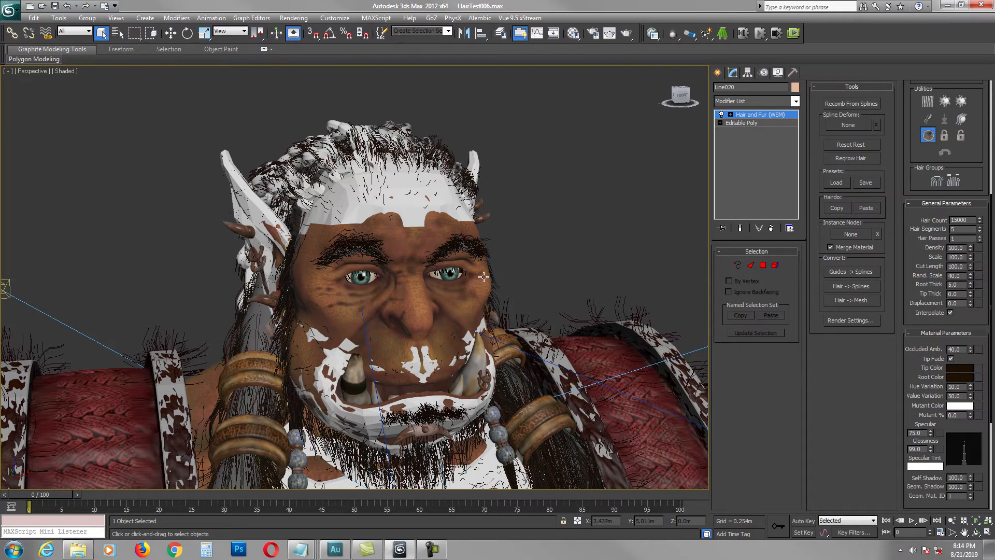
pyautogui.moveTo(551, 236); pyautogui.dragTo(432, 194, button='middle')
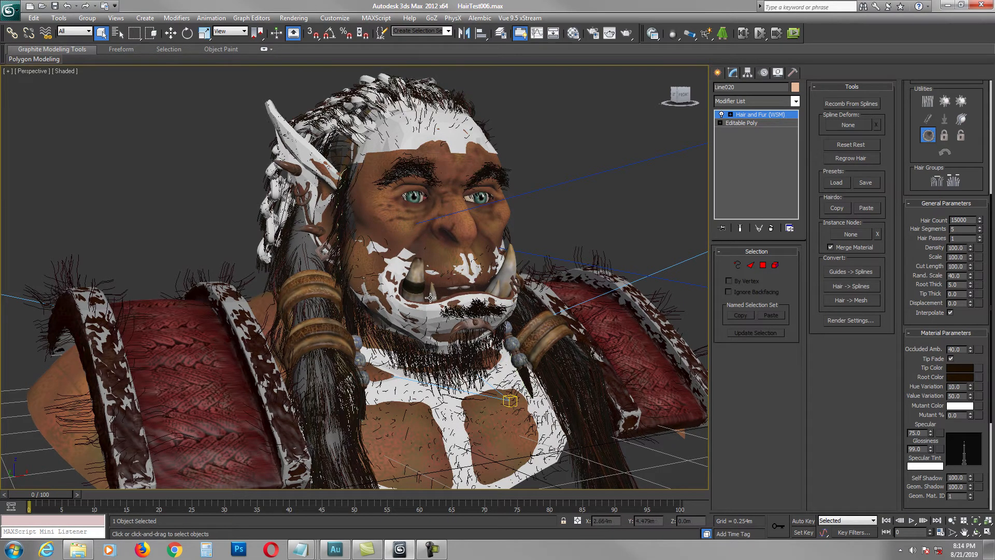
# Step: Display edged faces and move the OrcHead_ExtraHair mesh forward off the face, to about Y -0.401 m, to examine its shape
pyautogui.click(395, 268)
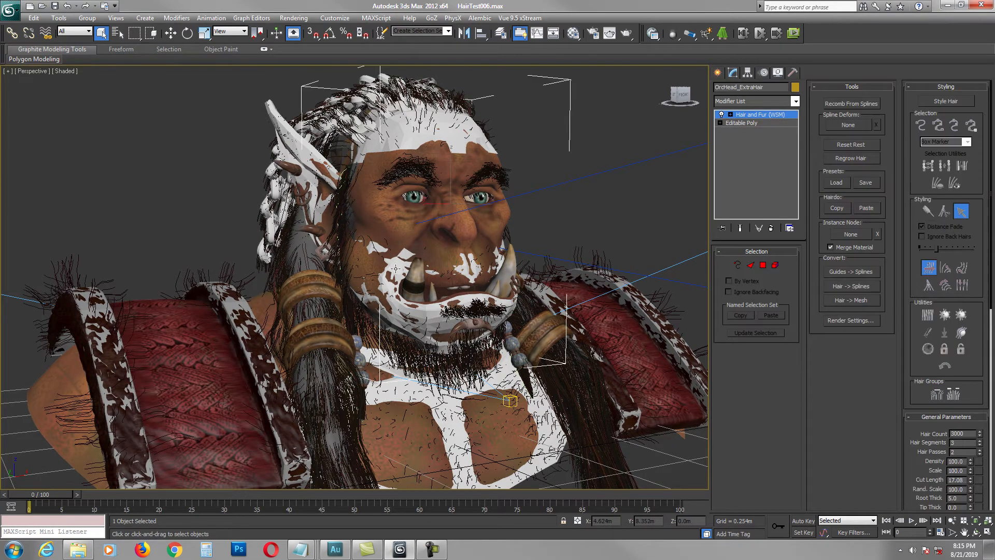
pyautogui.press('F4')
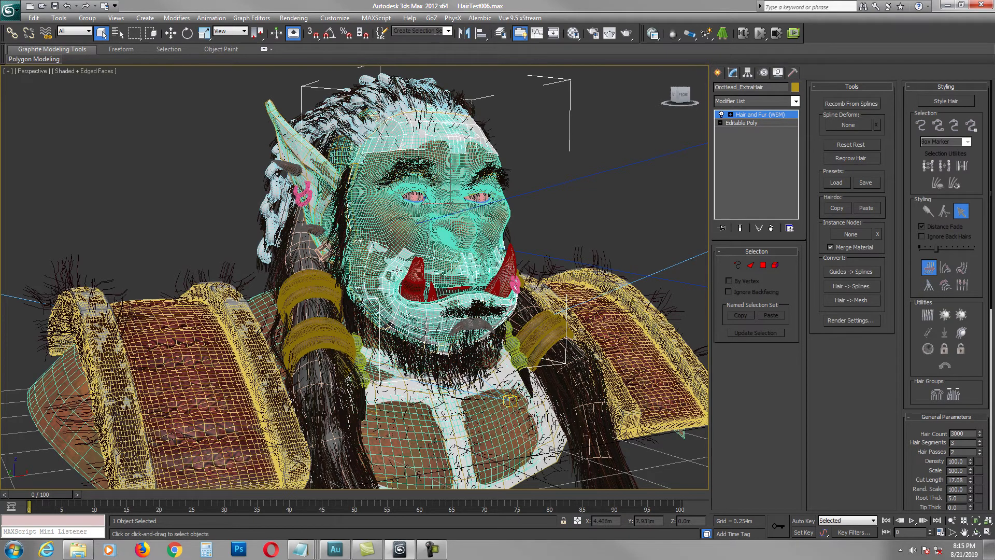
pyautogui.press('w')
pyautogui.keyDown('alt'); pyautogui.moveTo(420, 287); pyautogui.dragTo(524, 230, button='middle'); pyautogui.keyUp('alt')
pyautogui.click(587, 147)
pyautogui.click(413, 266)
pyautogui.keyDown('alt'); pyautogui.moveTo(431, 295); pyautogui.dragTo(455, 248, button='middle'); pyautogui.keyUp('alt')
pyautogui.moveTo(433, 204); pyautogui.dragTo(586, 226)
pyautogui.keyDown('alt'); pyautogui.moveTo(586, 226); pyautogui.dragTo(395, 210, button='middle'); pyautogui.keyUp('alt')
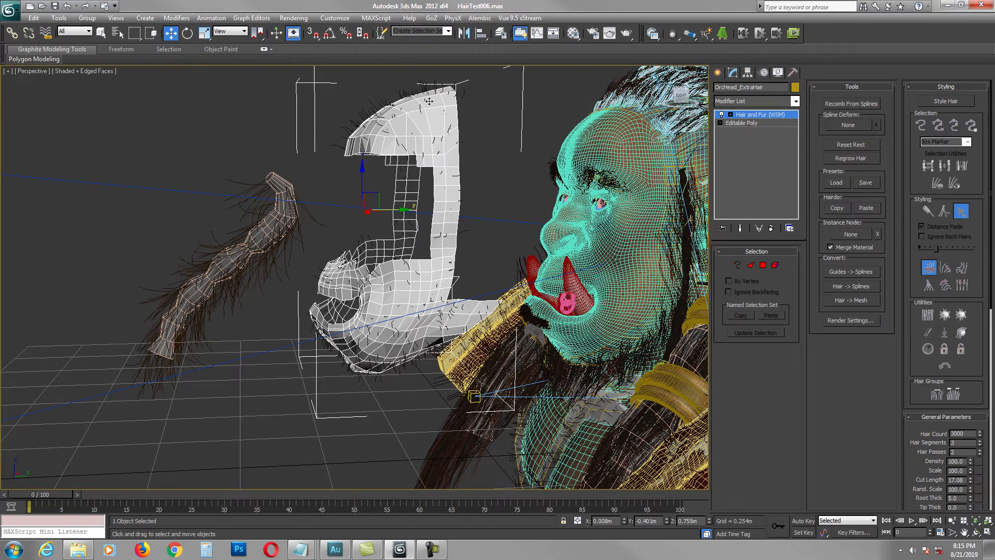
pyautogui.keyDown('alt'); pyautogui.moveTo(423, 295); pyautogui.dragTo(283, 243, button='middle'); pyautogui.keyUp('alt')
# Step: Undo the move of the OrcHead_ExtraHair mesh and turn off the edged faces display
pyautogui.hotkey('ctrl', 'z')
pyautogui.hotkey('ctrl', 'z')
pyautogui.keyDown('alt'); pyautogui.moveTo(337, 256); pyautogui.dragTo(303, 187, button='middle'); pyautogui.keyUp('alt')
pyautogui.press('F4')
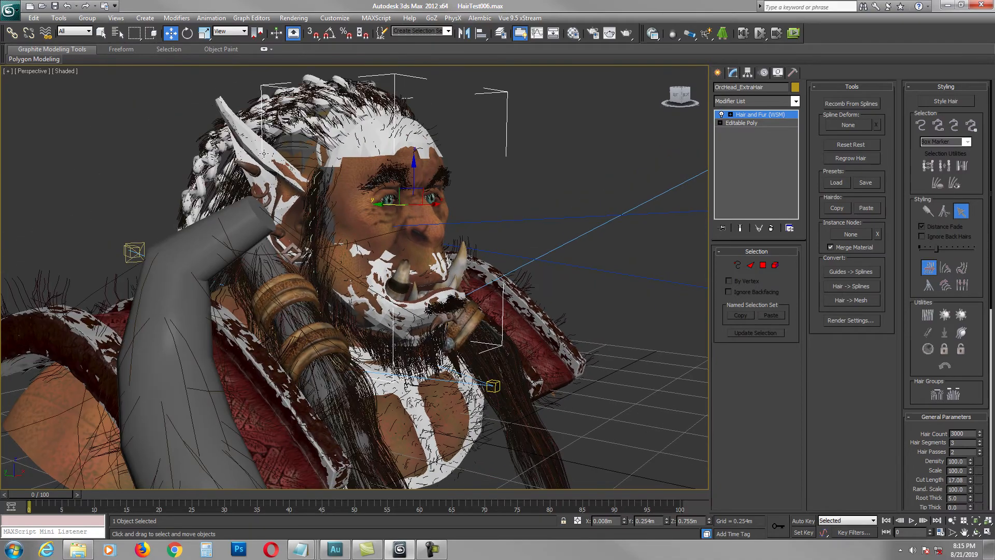
pyautogui.keyDown('alt'); pyautogui.moveTo(338, 242); pyautogui.dragTo(274, 284, button='middle'); pyautogui.keyUp('alt')
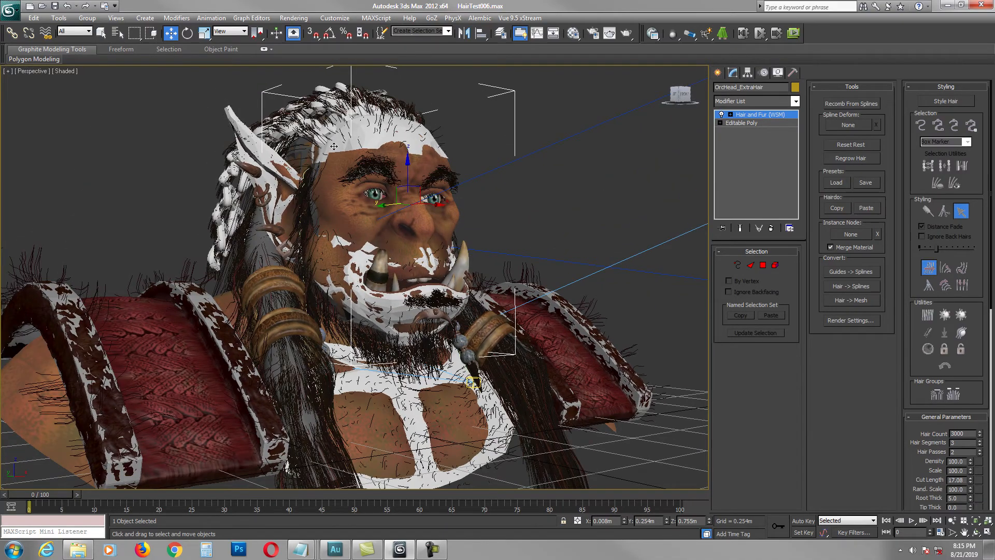
pyautogui.keyDown('alt'); pyautogui.moveTo(305, 70); pyautogui.dragTo(269, 192, button='middle'); pyautogui.keyUp('alt')
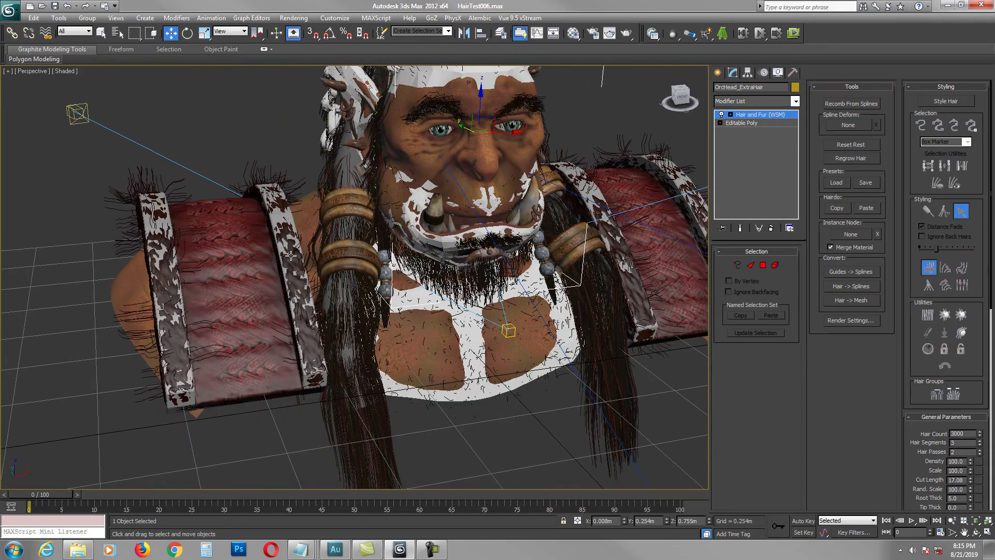
# Step: Display edged faces, select the Orc_Armor_PADS shoulder armor, try raising it and undo the move
pyautogui.press('F4')
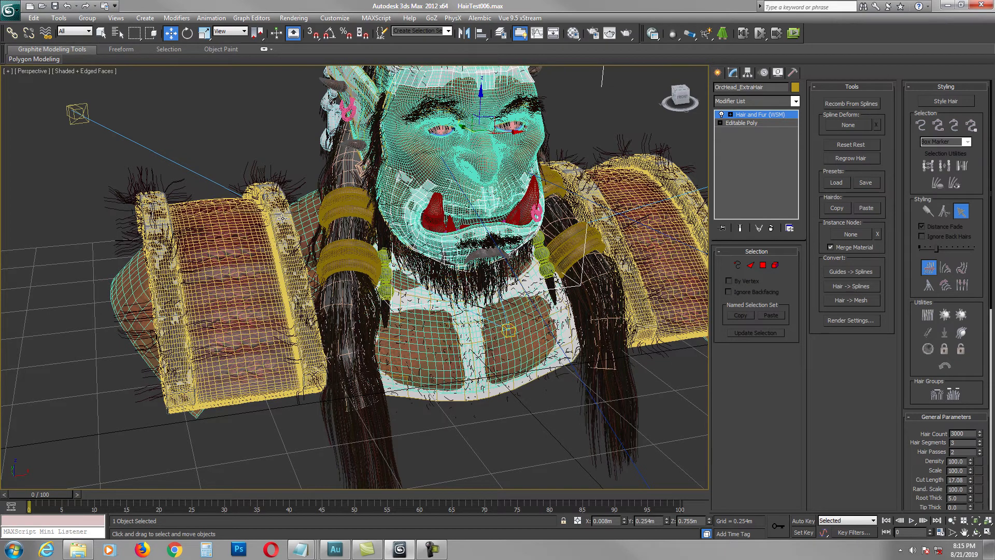
pyautogui.click(282, 218)
pyautogui.moveTo(504, 297); pyautogui.dragTo(478, 295, button='middle')
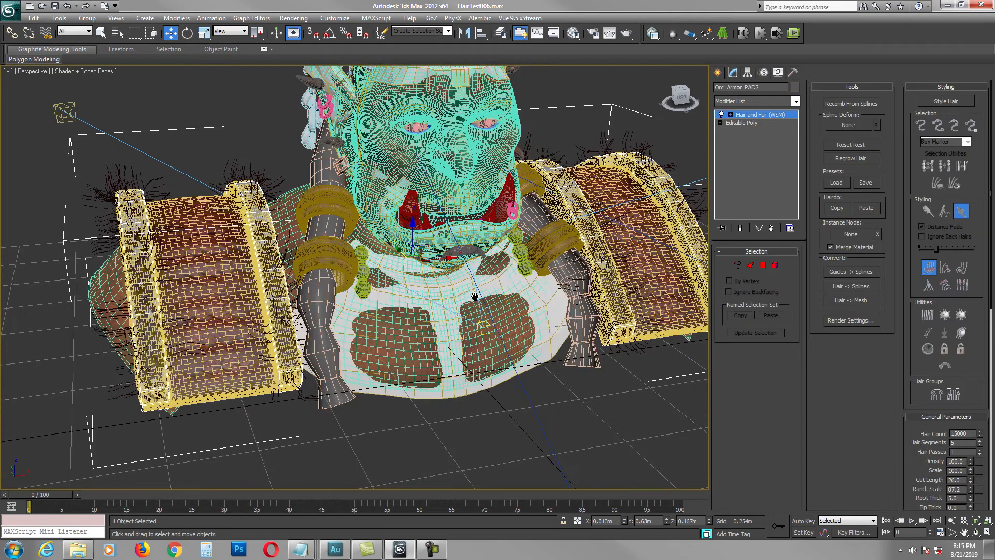
pyautogui.moveTo(412, 233); pyautogui.dragTo(416, 178)
pyautogui.hotkey('ctrl', 'z')
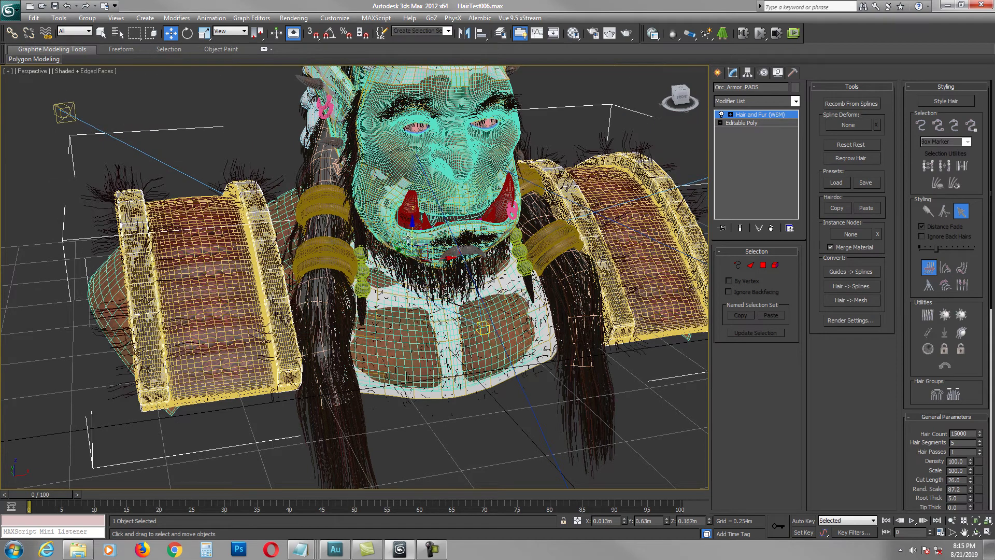
# Step: Turn off the edged faces display and delete the separate braid mesh standing beside the orc bust
pyautogui.press('F4')
pyautogui.scroll(-10, 398, 265)
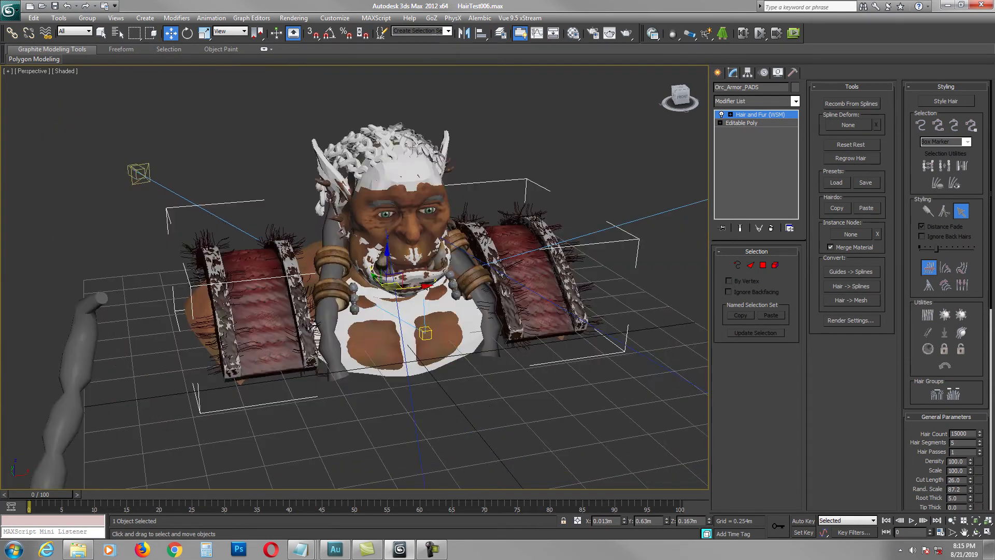
pyautogui.keyDown('alt'); pyautogui.moveTo(403, 345); pyautogui.dragTo(387, 326, button='middle'); pyautogui.keyUp('alt')
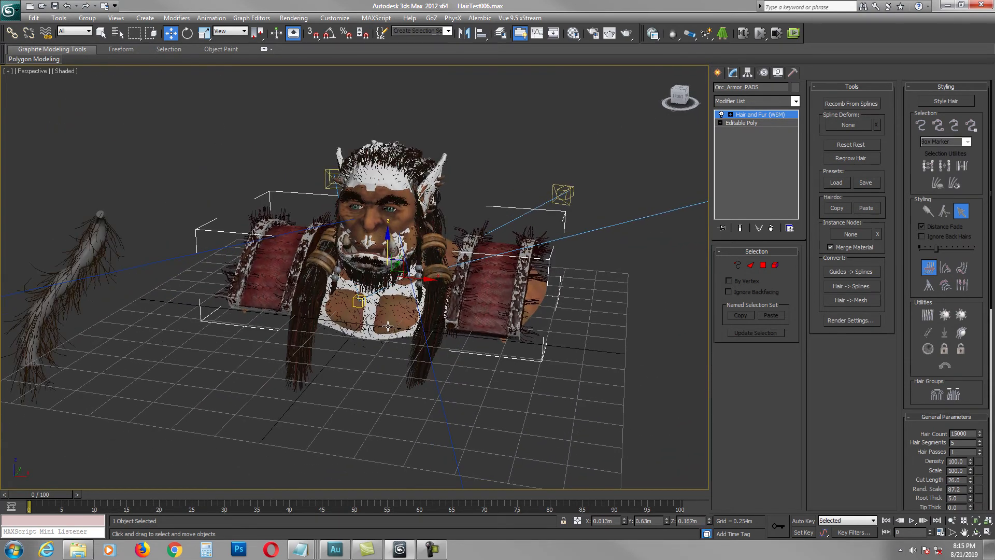
pyautogui.moveTo(148, 321); pyautogui.dragTo(144, 315, button='middle')
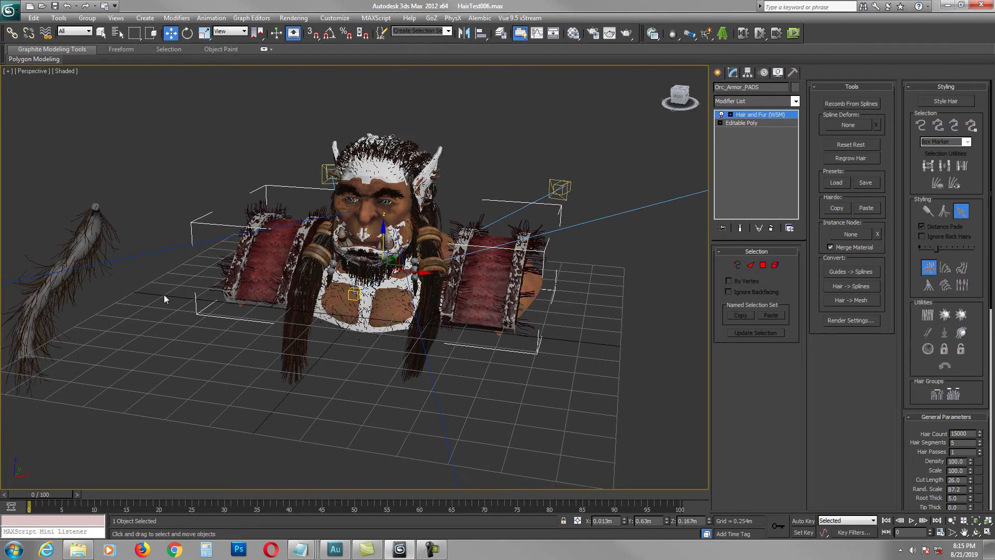
pyautogui.moveTo(261, 289); pyautogui.dragTo(443, 296, button='middle')
pyautogui.scroll(3, 239, 287)
pyautogui.click(111, 242)
pyautogui.press('Delete')
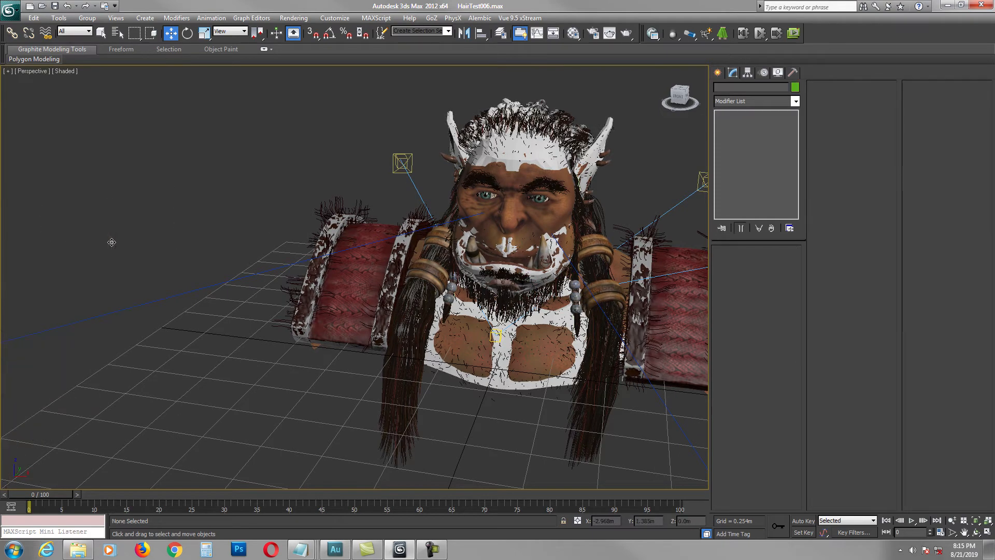
pyautogui.keyDown('alt'); pyautogui.moveTo(334, 234); pyautogui.dragTo(206, 202, button='middle'); pyautogui.keyUp('alt')
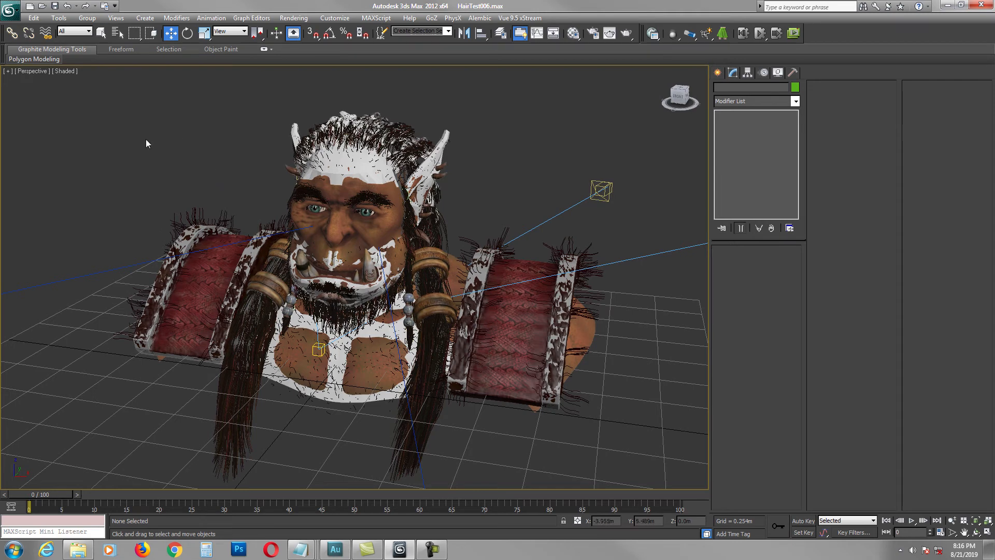
# Step: Open Dynamics_006.max from the Dynamics folder without saving the changes to the current scene
pyautogui.click(10, 10)
pyautogui.click(35, 83)
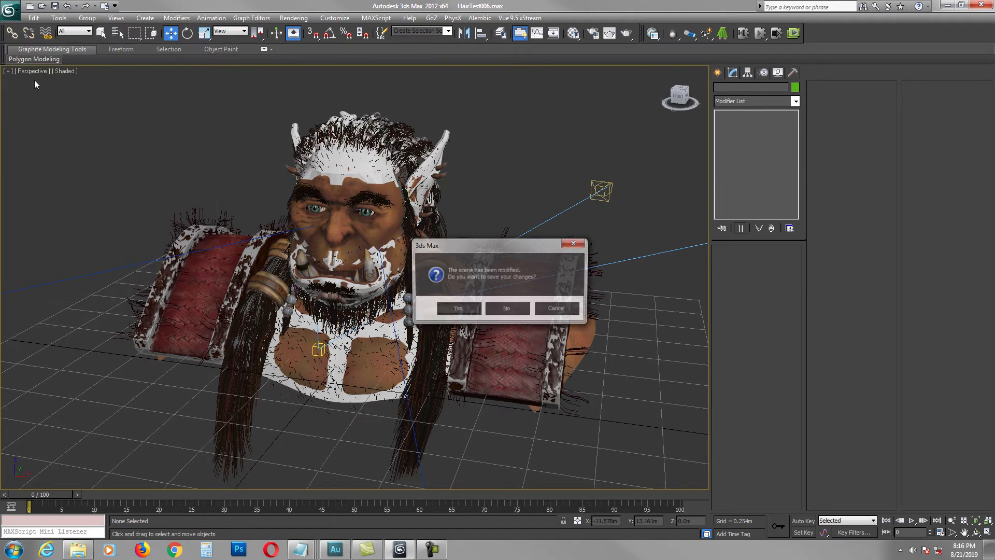
pyautogui.click(501, 309)
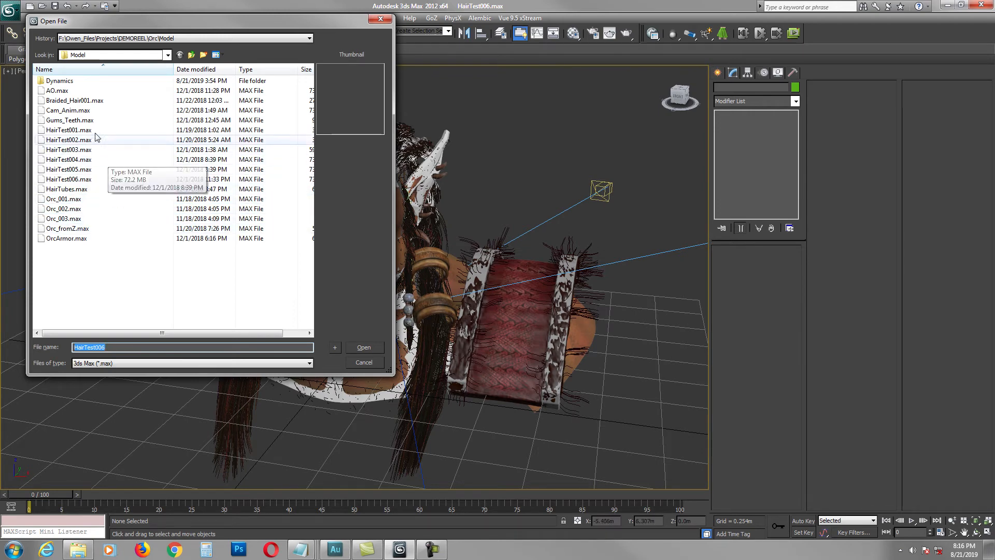
pyautogui.doubleClick(65, 85)
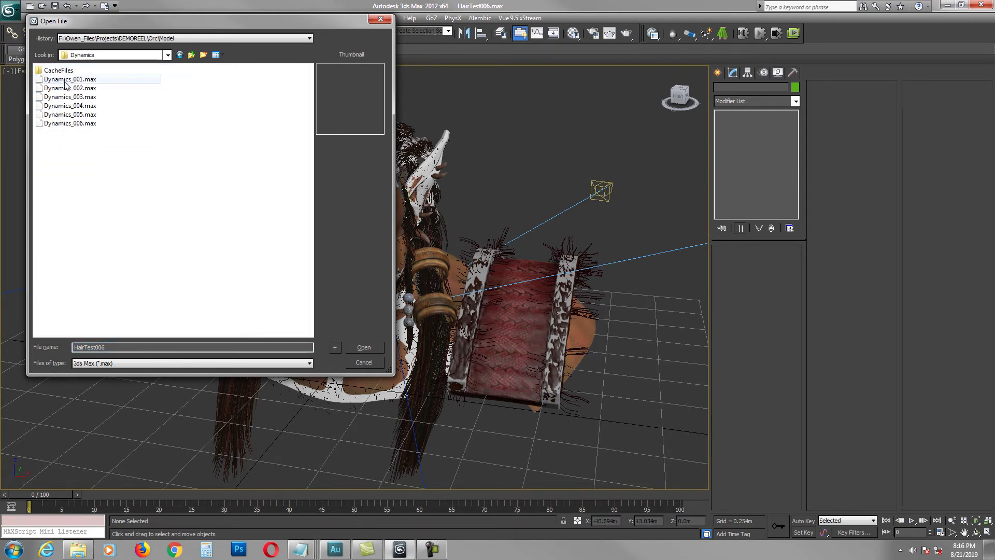
pyautogui.click(71, 125)
pyautogui.click(361, 347)
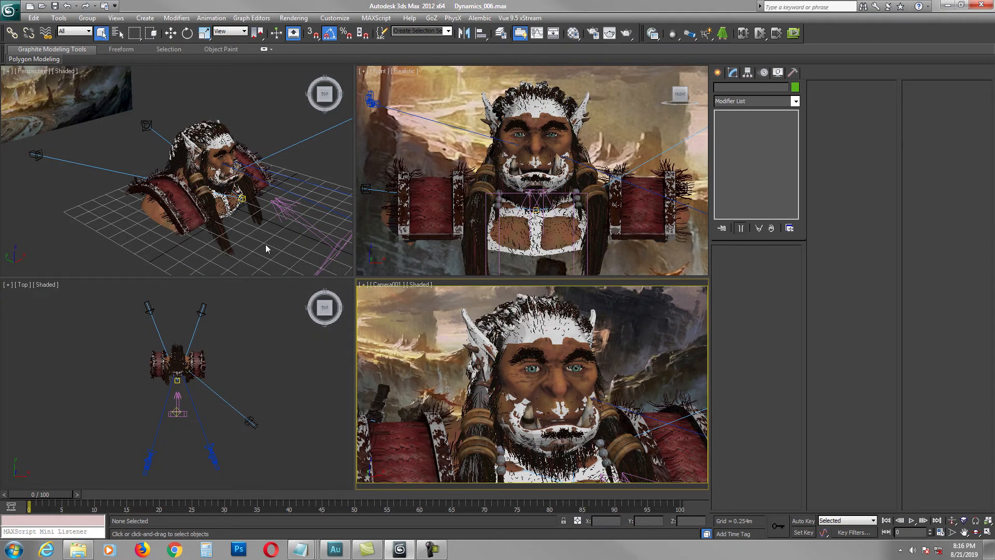
# Step: Maximize the perspective view and frame the bust with its surrounding lights and background
pyautogui.keyDown('alt'); pyautogui.moveTo(273, 244); pyautogui.dragTo(256, 231, button='middle'); pyautogui.keyUp('alt')
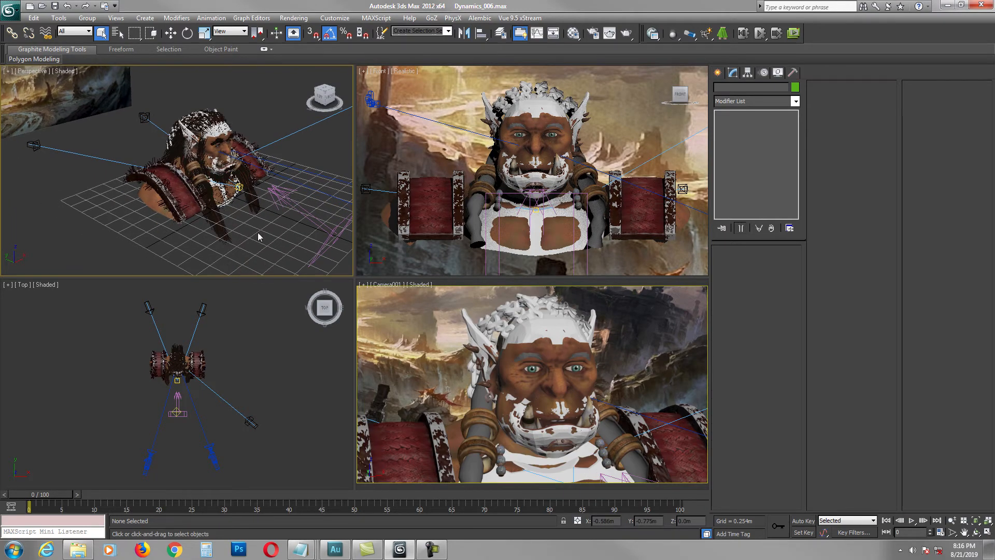
pyautogui.hotkey('alt', 'w')
pyautogui.moveTo(394, 270); pyautogui.dragTo(328, 233, button='middle')
pyautogui.moveTo(507, 298); pyautogui.dragTo(477, 331, button='middle')
pyautogui.scroll(-5, 513, 360)
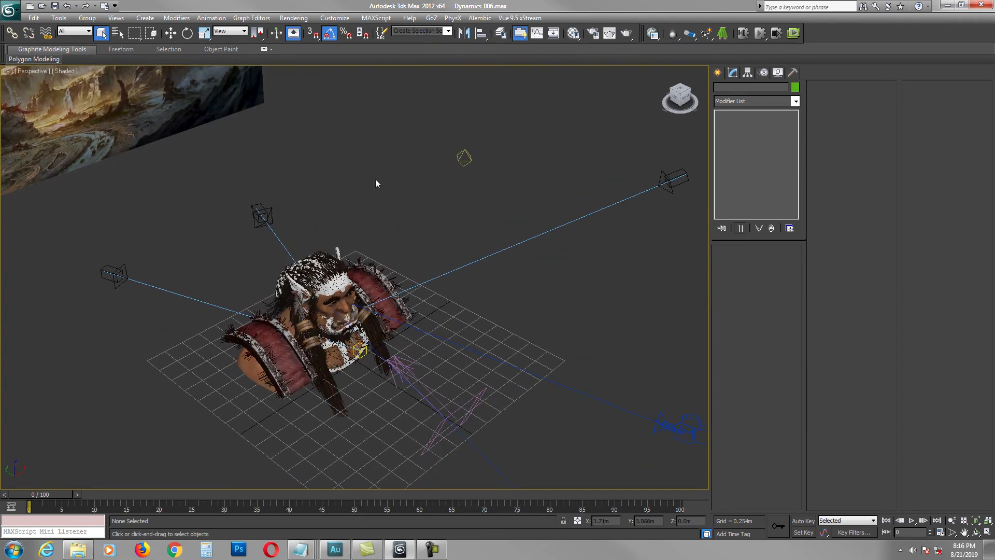
pyautogui.moveTo(408, 244); pyautogui.dragTo(370, 242, button='middle')
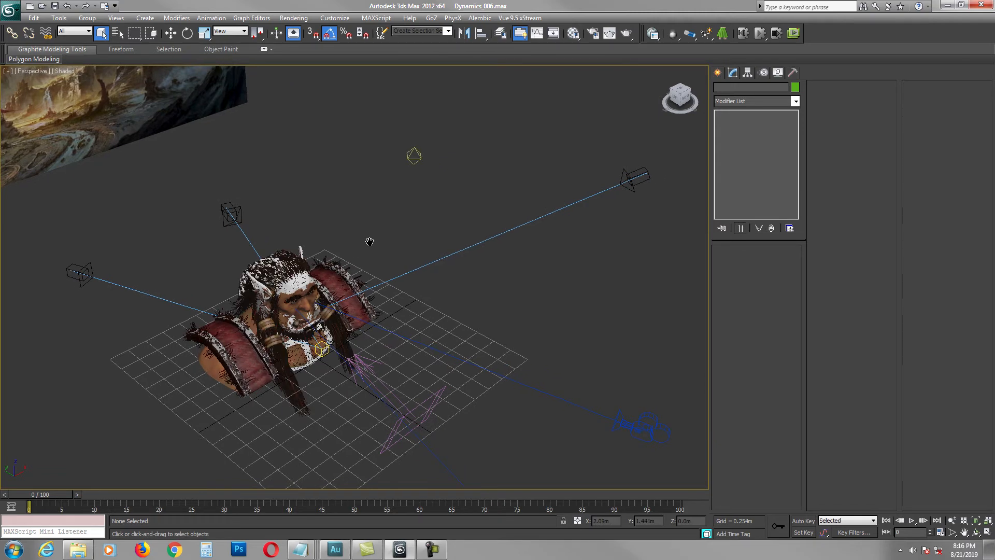
# Step: Rename the omni light above the bust as Dome_Light
pyautogui.click(413, 157)
pyautogui.keyDown('alt'); pyautogui.moveTo(430, 173); pyautogui.dragTo(439, 201, button='middle'); pyautogui.keyUp('alt')
pyautogui.press('w')
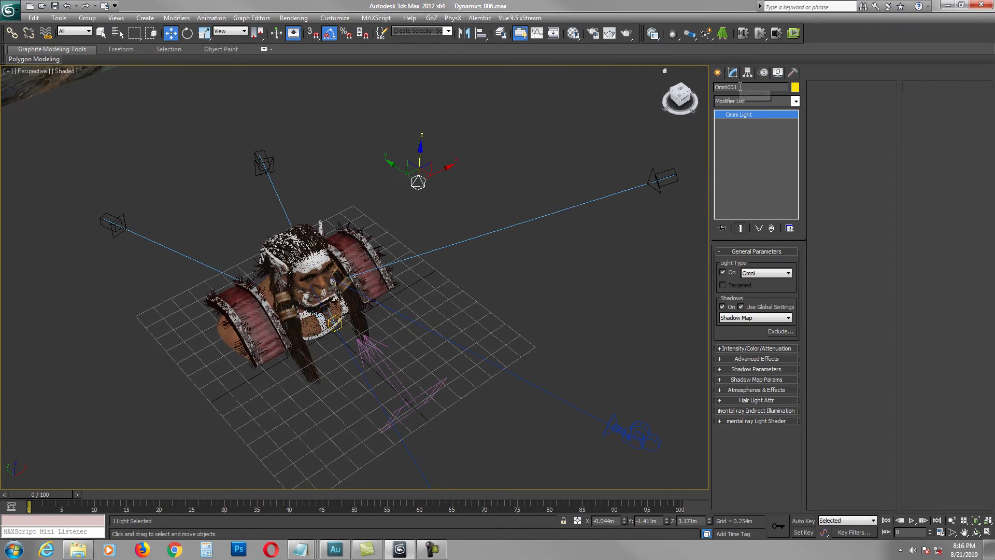
pyautogui.moveTo(740, 87); pyautogui.dragTo(714, 89)
pyautogui.write('Dome_Light')
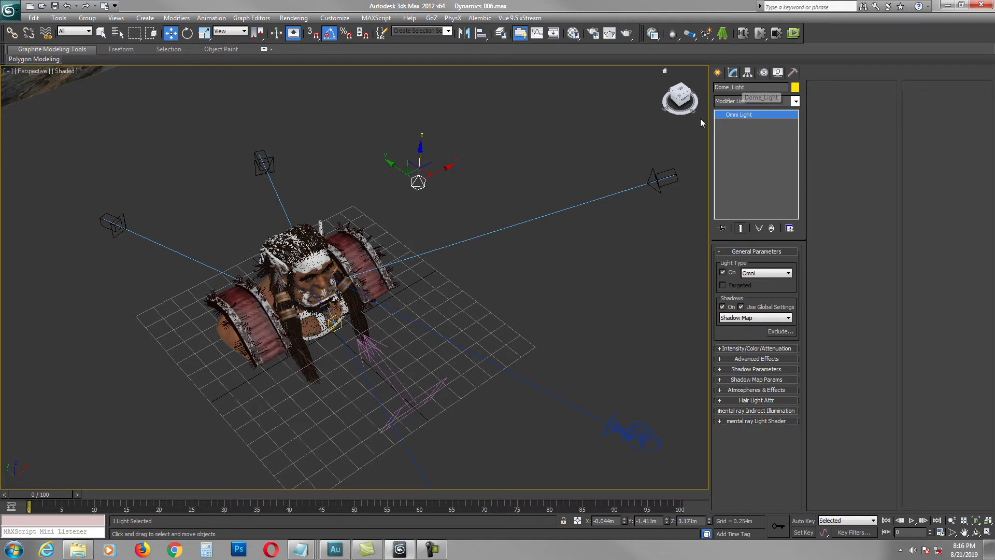
# Step: Examine the placement of the dome light above the orc bust
pyautogui.moveTo(480, 220); pyautogui.dragTo(494, 210, button='middle')
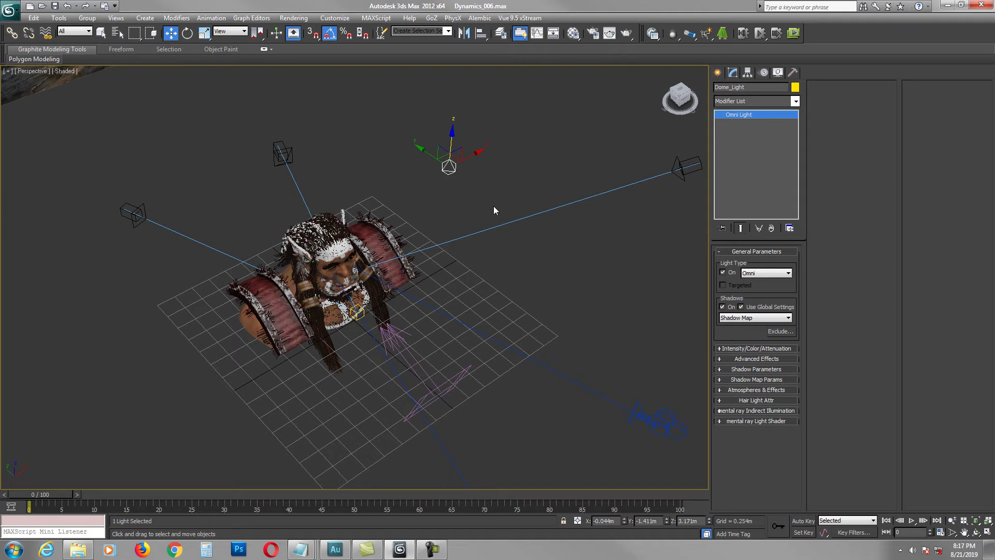
pyautogui.moveTo(477, 209); pyautogui.dragTo(496, 211, button='middle')
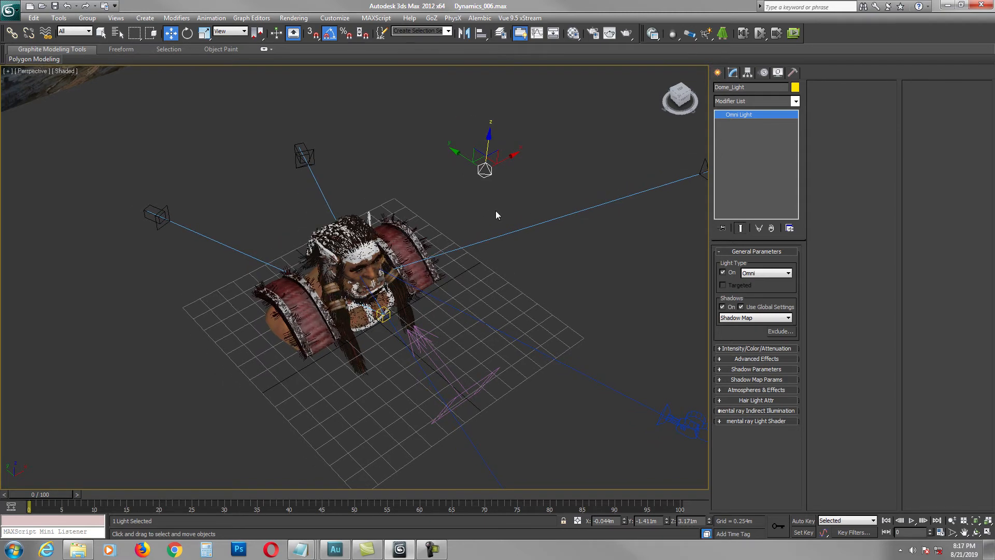
pyautogui.scroll(2, 495, 210)
pyautogui.scroll(-2, 494, 203)
pyautogui.moveTo(494, 203); pyautogui.dragTo(495, 217, button='middle')
pyautogui.scroll(4, 510, 217)
pyautogui.moveTo(506, 169); pyautogui.dragTo(506, 198, button='middle')
pyautogui.scroll(-1, 496, 184)
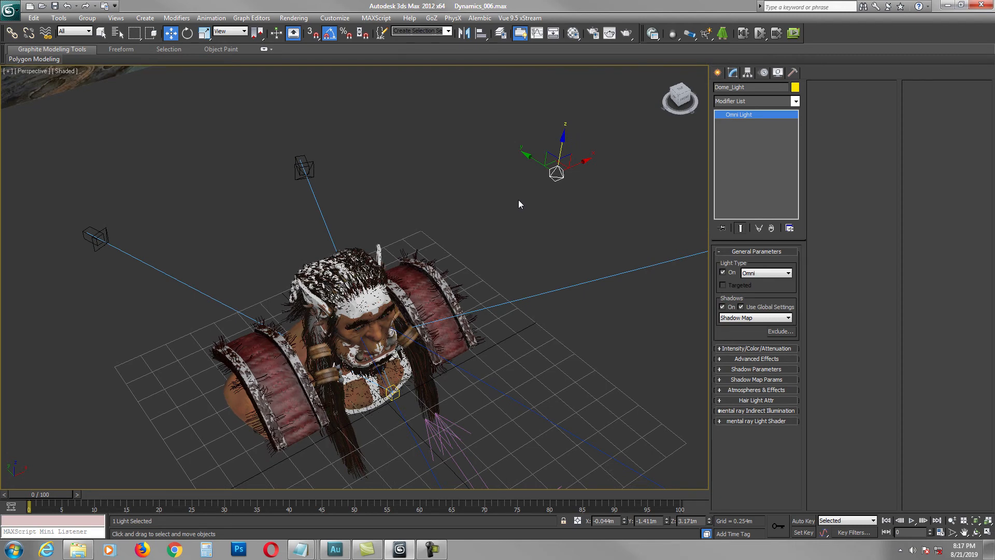
pyautogui.moveTo(529, 209); pyautogui.dragTo(528, 206, button='middle')
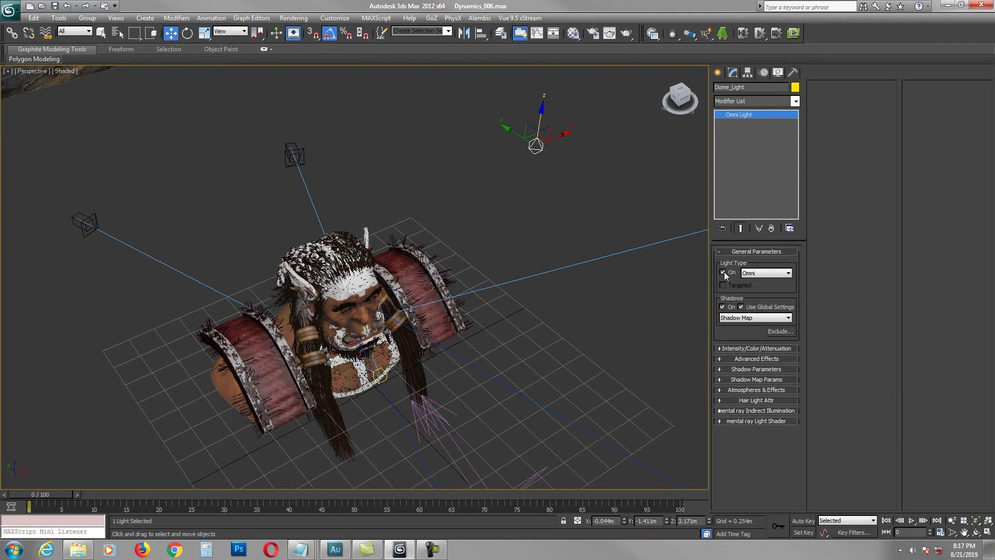
# Step: Review the dome light's intensity, color and attenuation settings, including its light color values
pyautogui.click(727, 347)
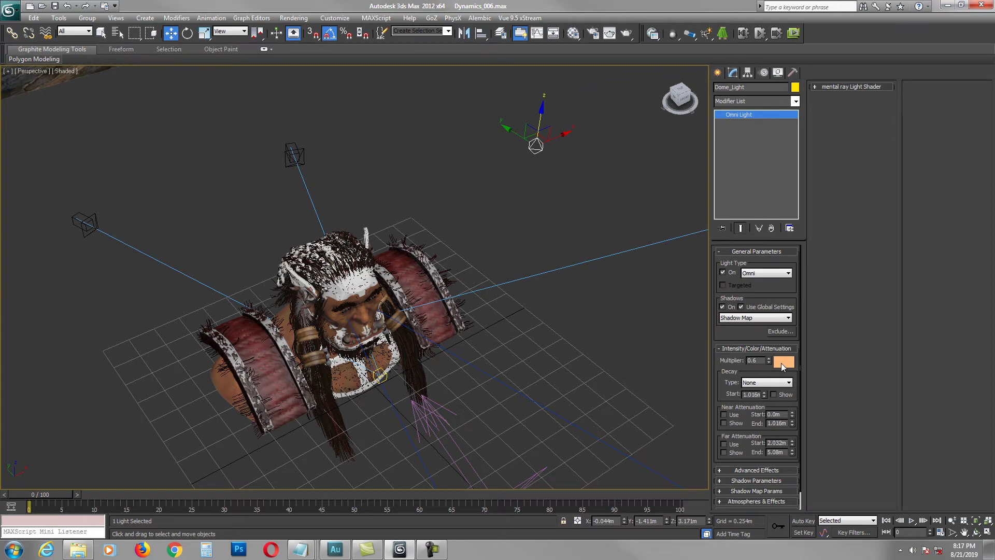
pyautogui.click(781, 363)
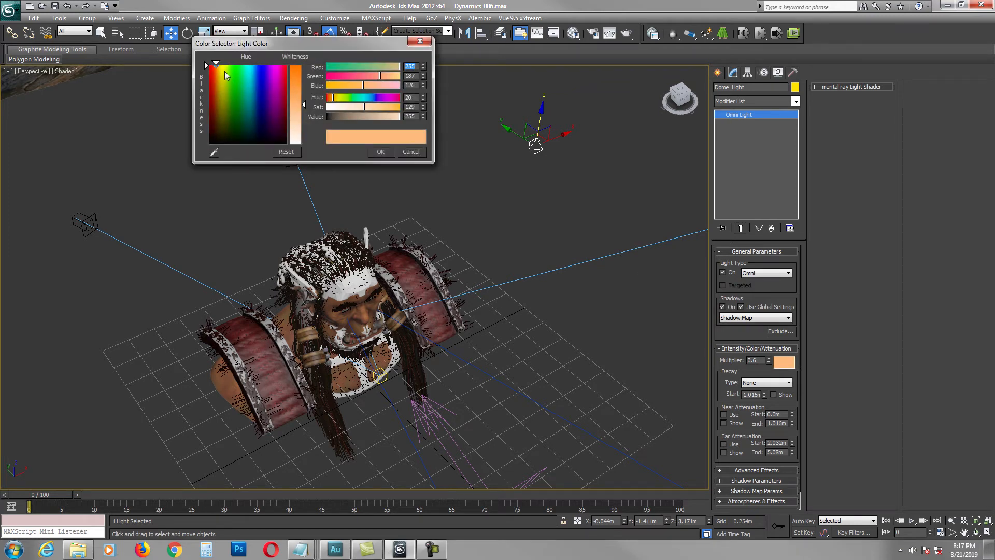
pyautogui.click(420, 42)
pyautogui.keyDown('alt'); pyautogui.moveTo(577, 193); pyautogui.dragTo(437, 197, button='middle'); pyautogui.keyUp('alt')
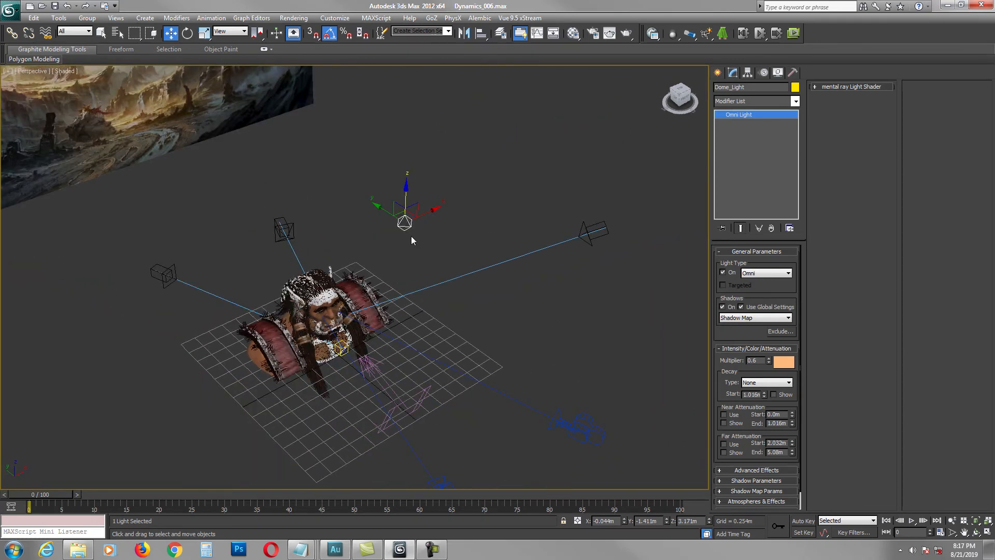
pyautogui.moveTo(412, 238); pyautogui.dragTo(435, 235, button='middle')
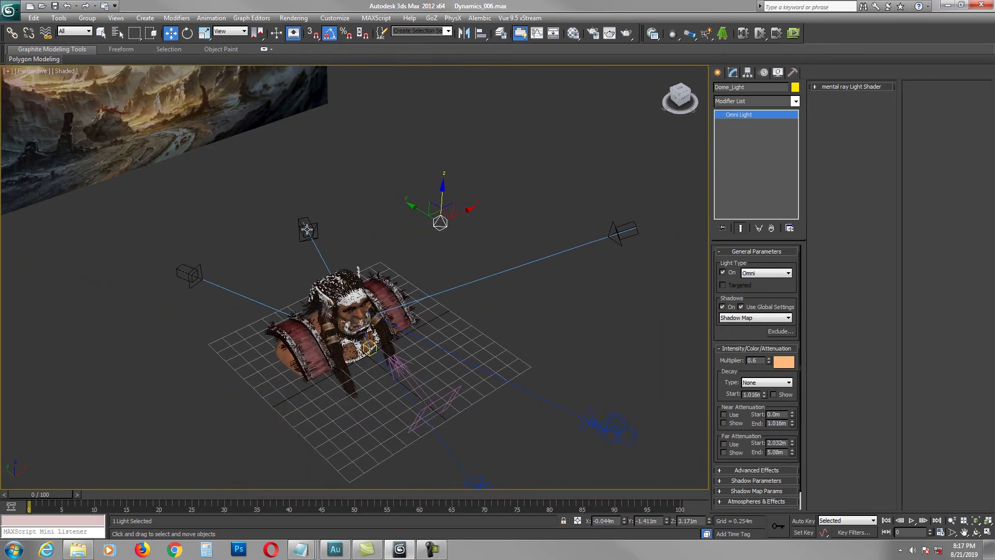
# Step: Rename the directional light in front of the orc as Key_Light
pyautogui.click(617, 233)
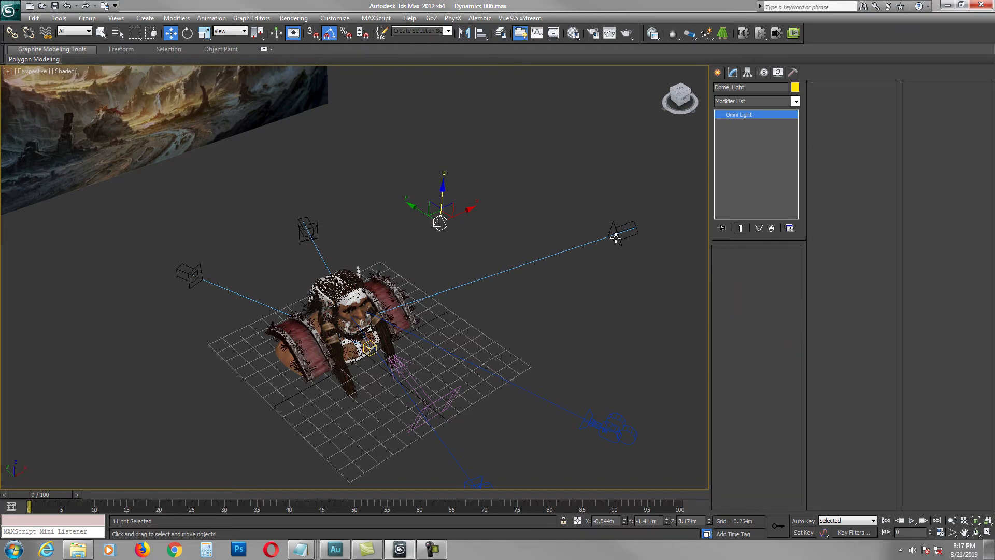
pyautogui.click(307, 230)
pyautogui.click(190, 272)
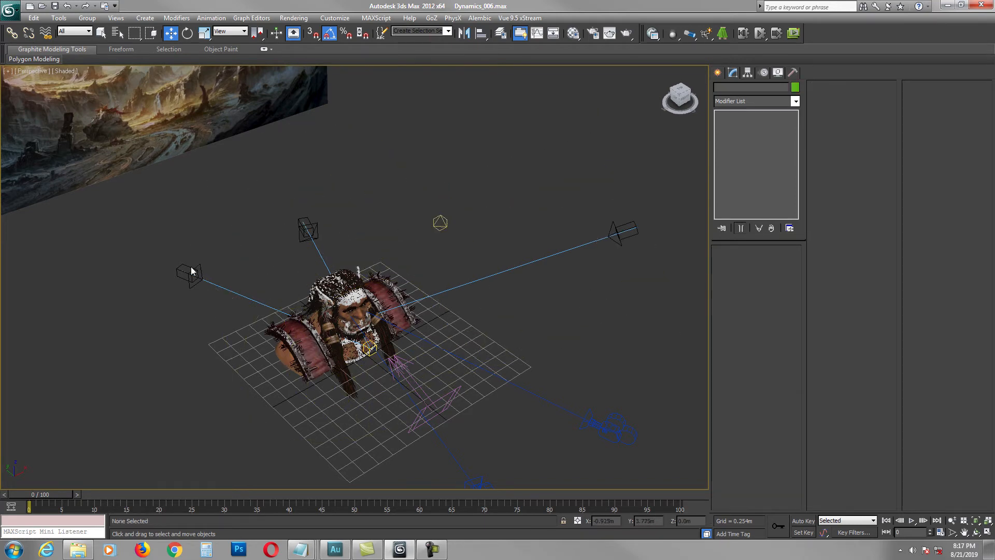
pyautogui.click(626, 232)
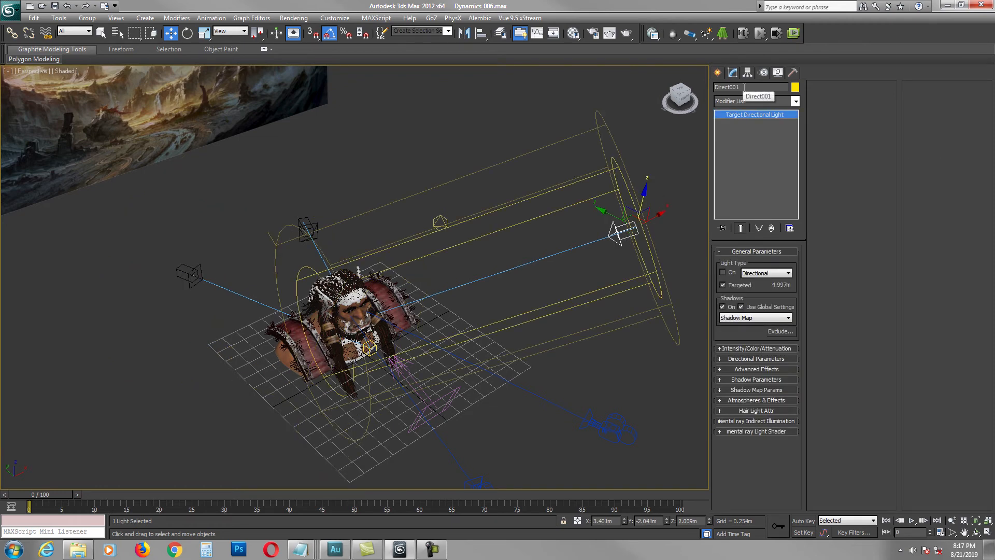
pyautogui.moveTo(742, 89); pyautogui.dragTo(715, 90)
pyautogui.write('Key_Light')
pyautogui.keyDown('alt'); pyautogui.moveTo(516, 271); pyautogui.dragTo(471, 278, button='middle'); pyautogui.keyUp('alt')
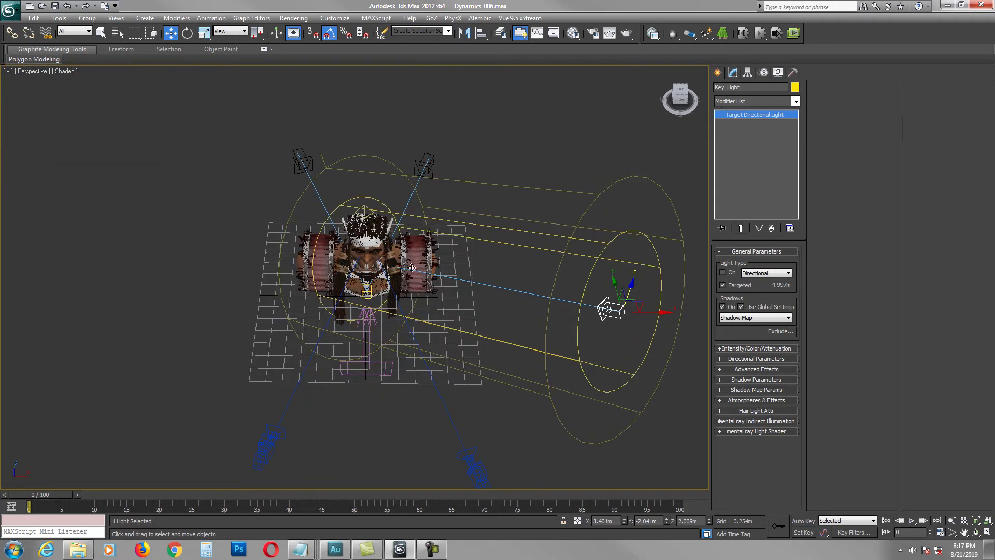
pyautogui.keyDown('alt'); pyautogui.moveTo(437, 263); pyautogui.dragTo(462, 185, button='middle'); pyautogui.keyUp('alt')
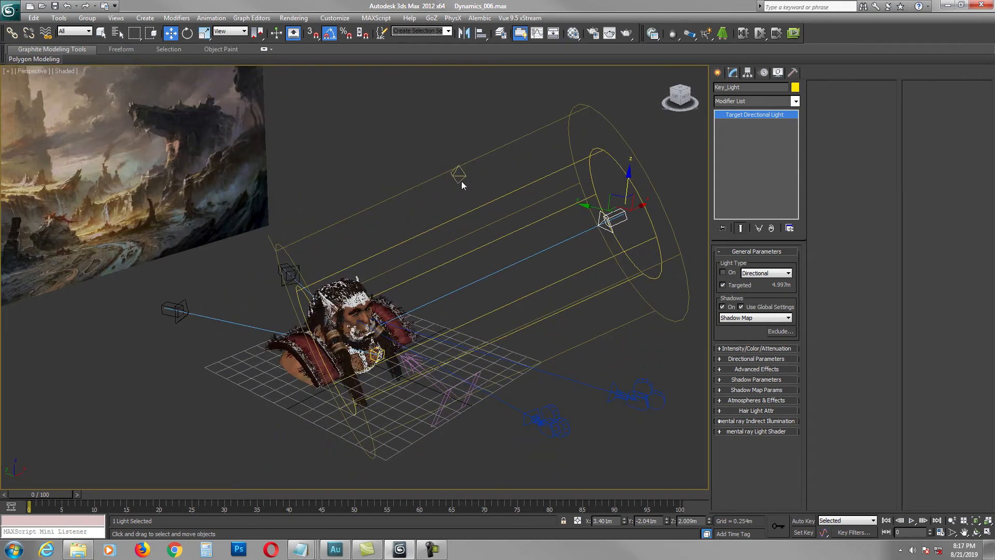
# Step: Select the dome light and the key light in turn and examine their placement around the bust from several angles
pyautogui.click(458, 176)
pyautogui.keyDown('alt'); pyautogui.moveTo(488, 223); pyautogui.dragTo(486, 228, button='middle'); pyautogui.keyUp('alt')
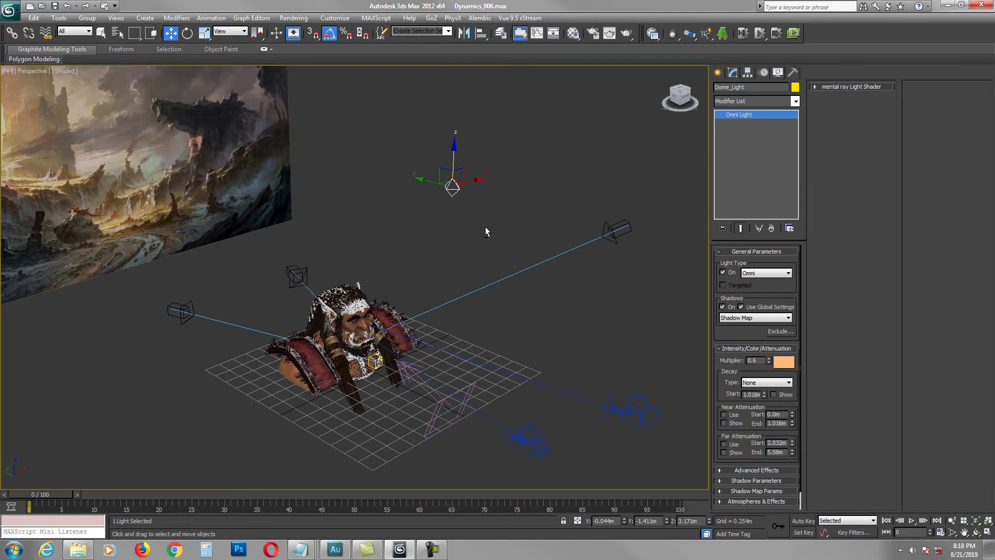
pyautogui.moveTo(485, 228); pyautogui.dragTo(500, 208, button='middle')
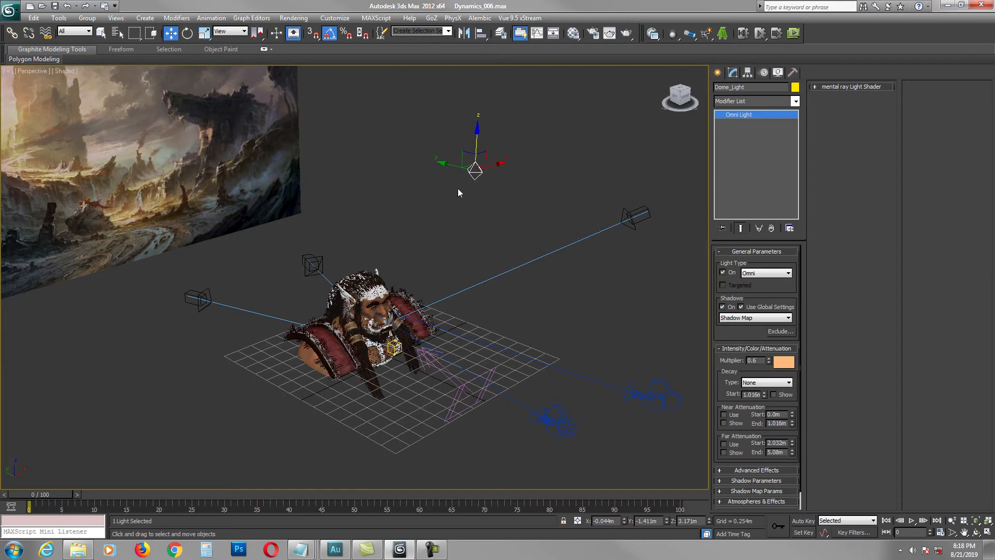
pyautogui.keyDown('alt'); pyautogui.moveTo(511, 202); pyautogui.dragTo(512, 204, button='middle'); pyautogui.keyUp('alt')
pyautogui.click(652, 213)
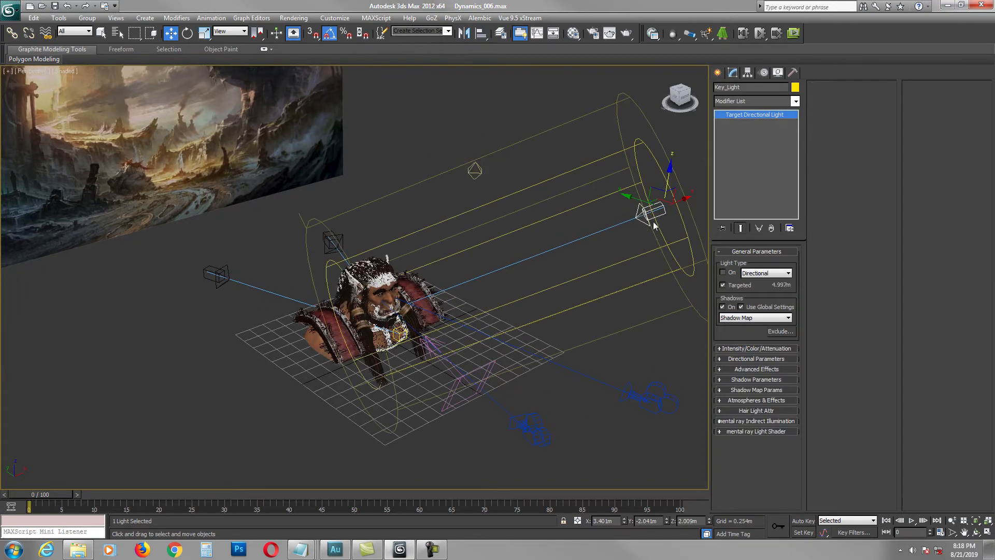
pyautogui.keyDown('alt'); pyautogui.moveTo(651, 221); pyautogui.dragTo(531, 286, button='middle'); pyautogui.keyUp('alt')
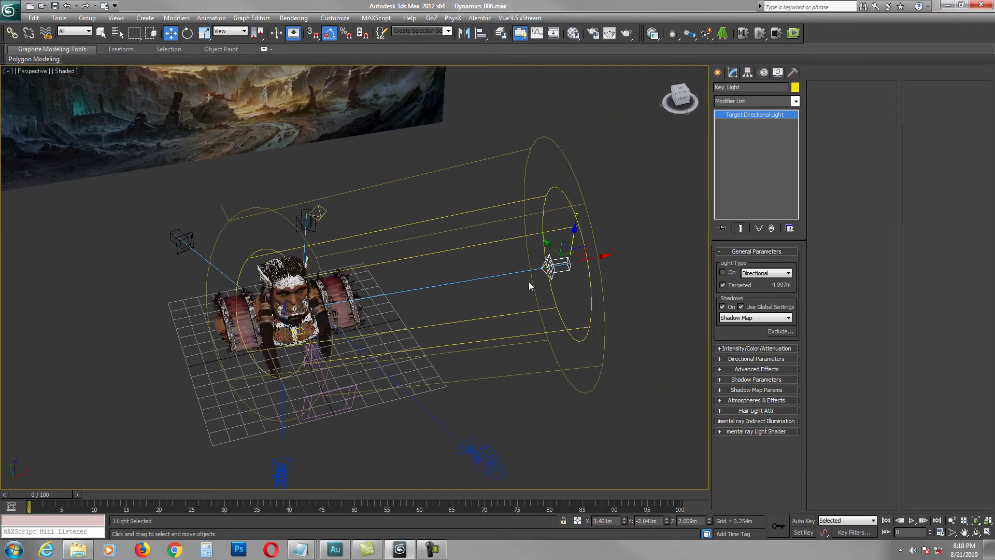
pyautogui.keyDown('alt'); pyautogui.moveTo(539, 254); pyautogui.dragTo(560, 325, button='middle'); pyautogui.keyUp('alt')
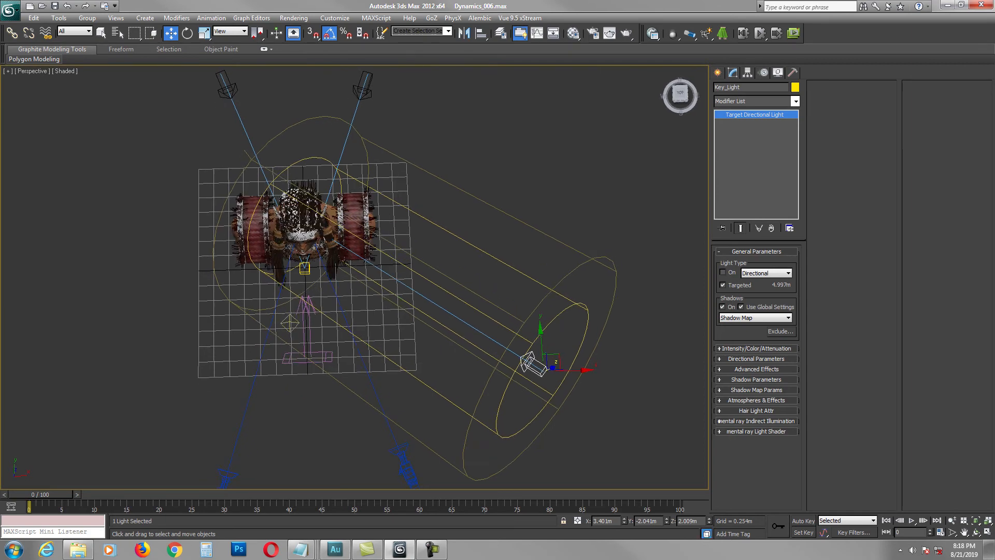
pyautogui.keyDown('alt'); pyautogui.moveTo(469, 260); pyautogui.dragTo(554, 223, button='middle'); pyautogui.keyUp('alt')
# Step: Select each of the two directional lights behind the bust in turn to inspect their direction and coverage
pyautogui.click(312, 196)
pyautogui.click(242, 207)
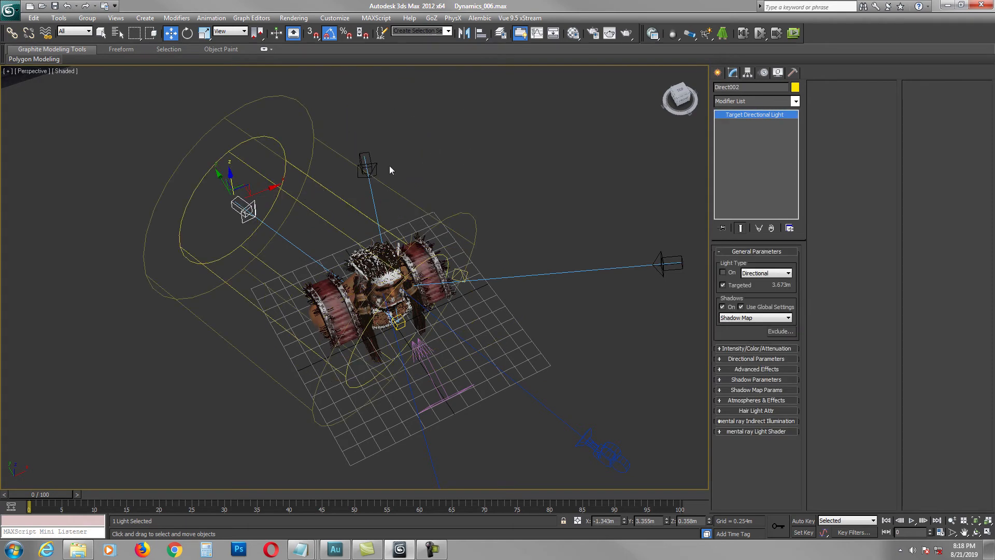
pyautogui.click(368, 166)
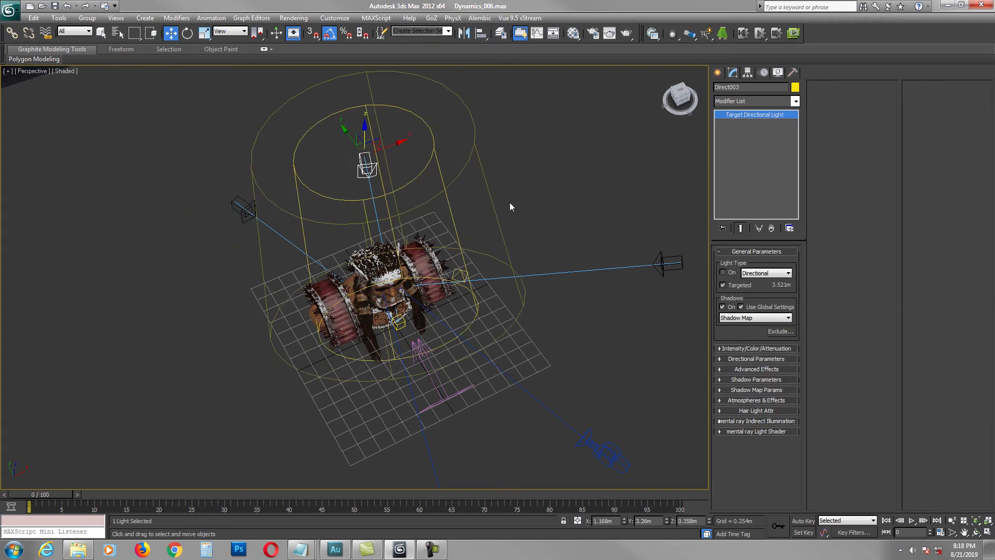
pyautogui.keyDown('alt'); pyautogui.moveTo(508, 202); pyautogui.dragTo(523, 171, button='middle'); pyautogui.keyUp('alt')
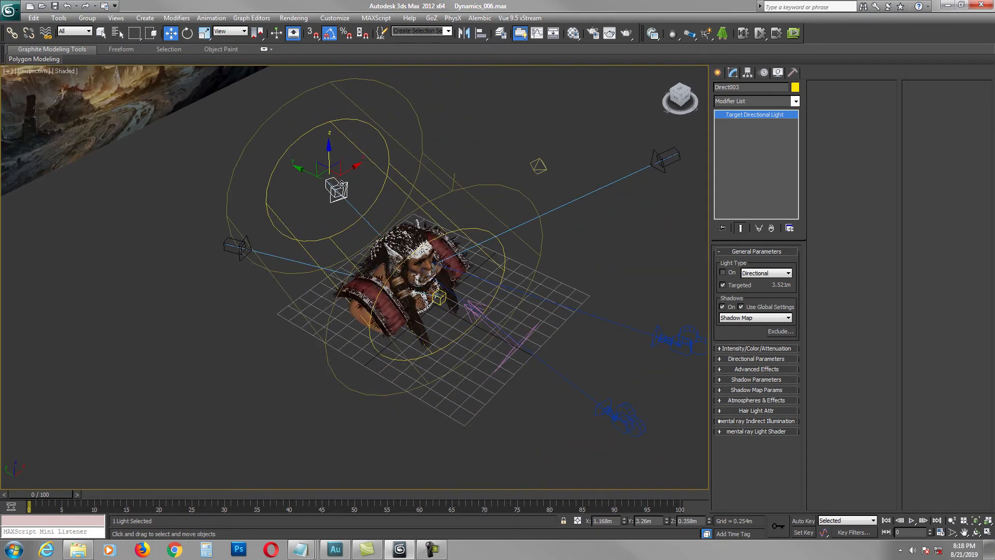
# Step: Examine the directional light behind the bust from several angles, and clear the selection
pyautogui.keyDown('alt'); pyautogui.moveTo(323, 237); pyautogui.dragTo(471, 251, button='middle'); pyautogui.keyUp('alt')
pyautogui.keyDown('alt'); pyautogui.moveTo(512, 322); pyautogui.dragTo(304, 241, button='middle'); pyautogui.keyUp('alt')
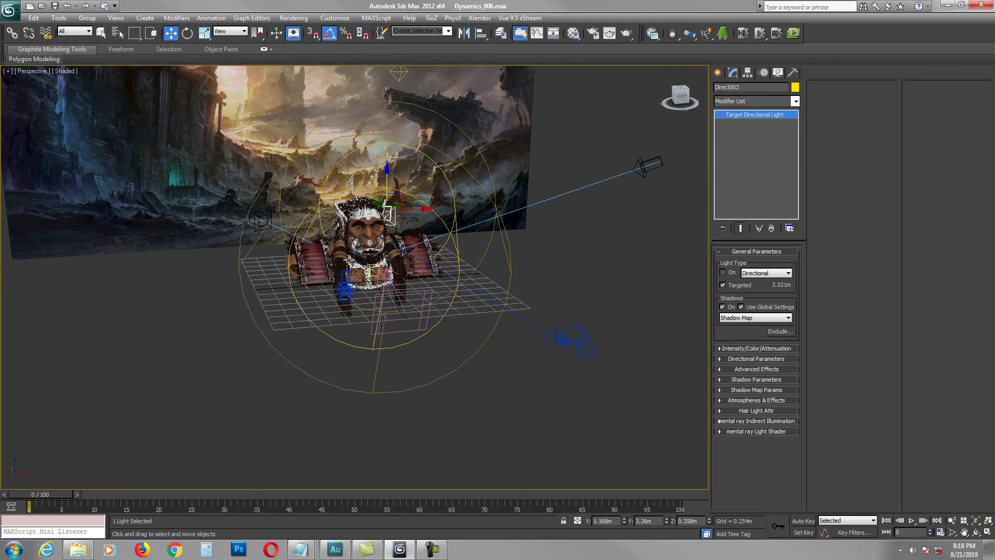
pyautogui.moveTo(351, 254); pyautogui.dragTo(369, 275, button='middle')
pyautogui.scroll(5, 368, 275)
pyautogui.keyDown('alt'); pyautogui.moveTo(338, 198); pyautogui.dragTo(374, 219, button='middle'); pyautogui.keyUp('alt')
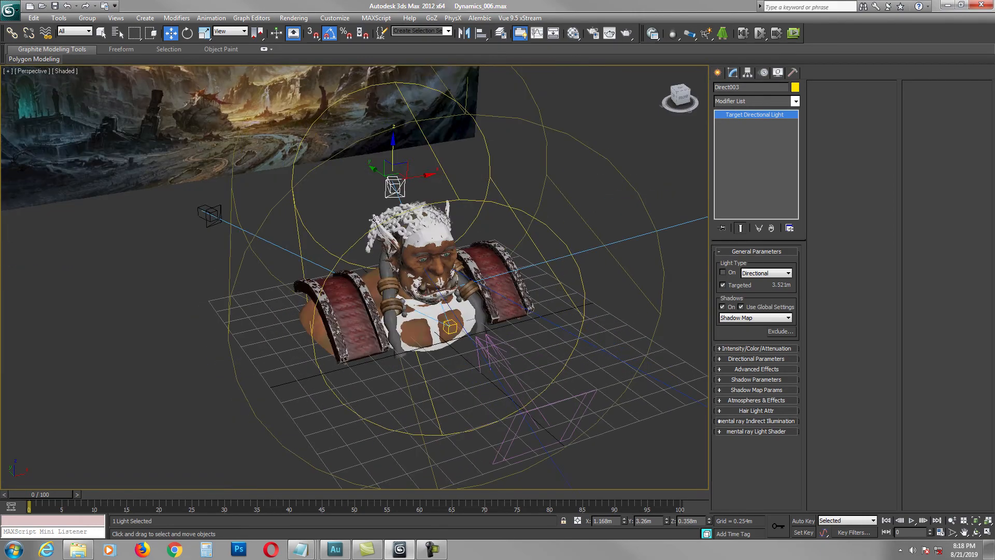
pyautogui.keyDown('alt'); pyautogui.moveTo(436, 220); pyautogui.dragTo(539, 245, button='middle'); pyautogui.keyUp('alt')
pyautogui.click(559, 195)
pyautogui.scroll(-3, 431, 228)
pyautogui.scroll(3, 421, 232)
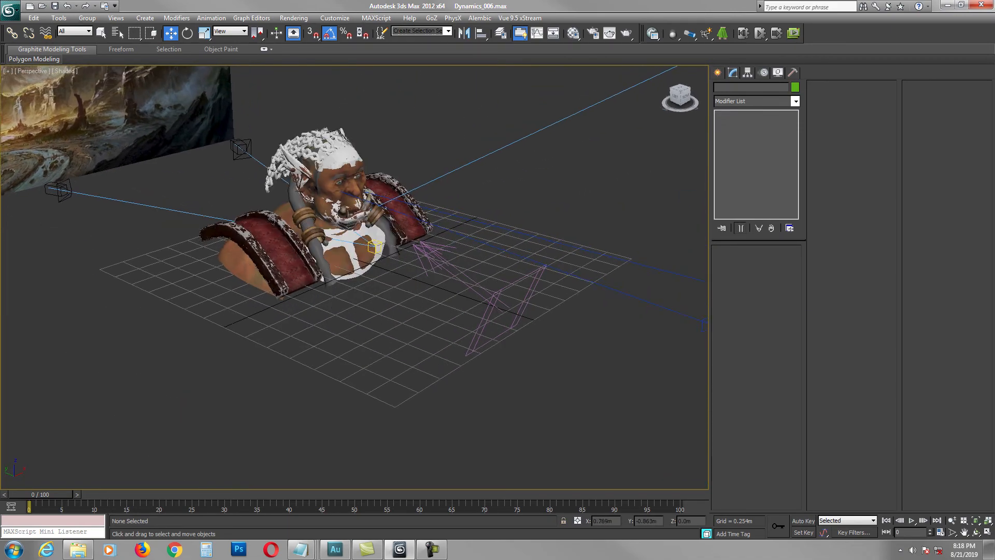
pyautogui.scroll(4, 486, 232)
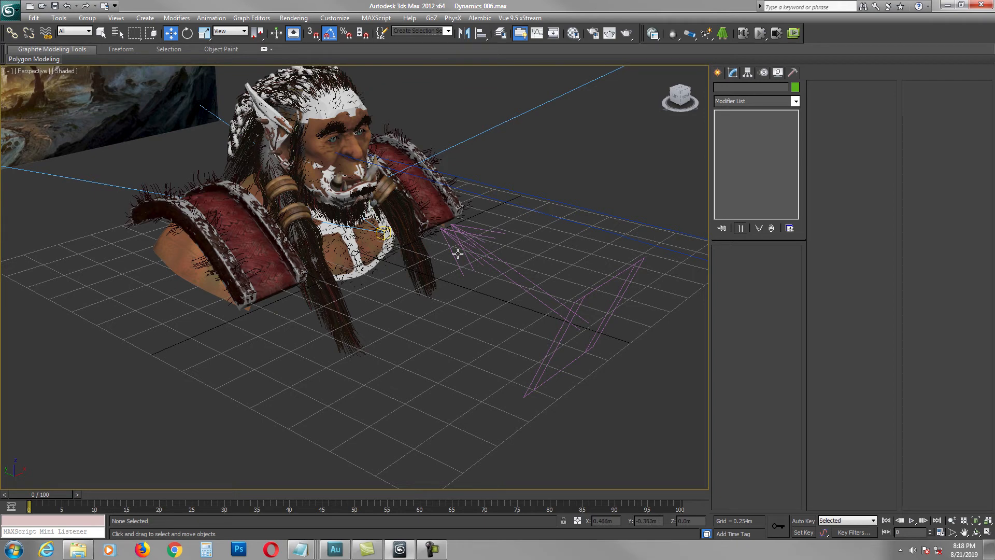
# Step: Show the Forces space warp types, select the wind in front of the bust and review its force and wind parameters
pyautogui.click(717, 73)
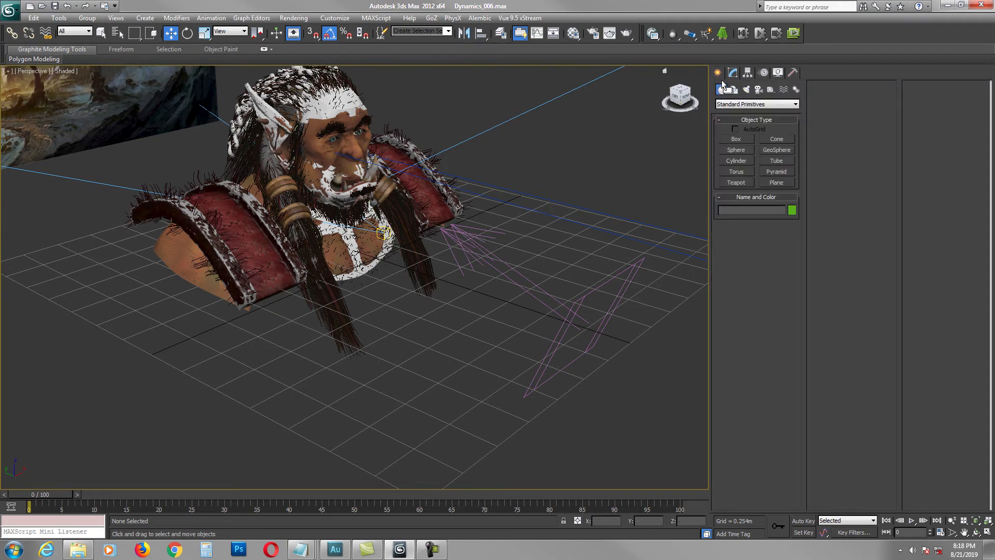
pyautogui.click(783, 92)
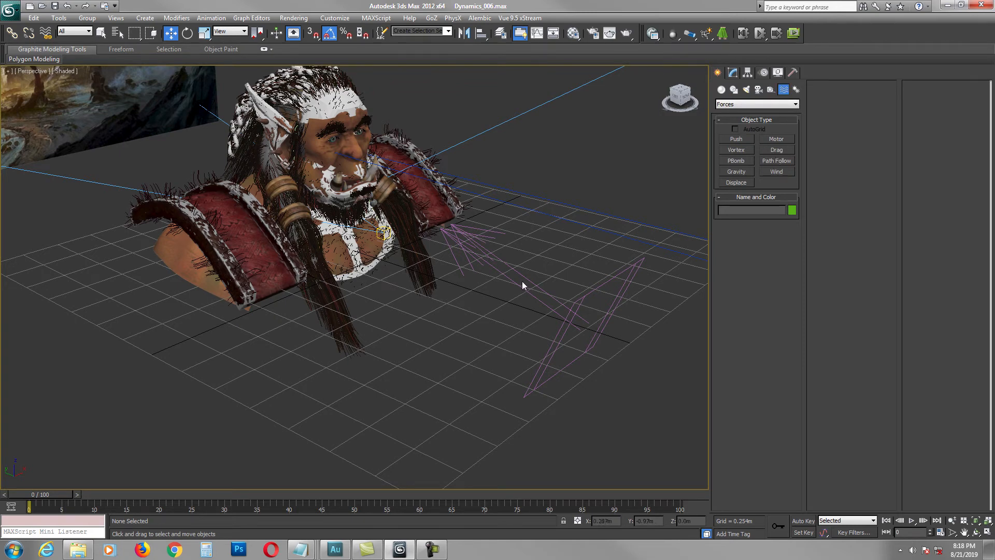
pyautogui.click(493, 271)
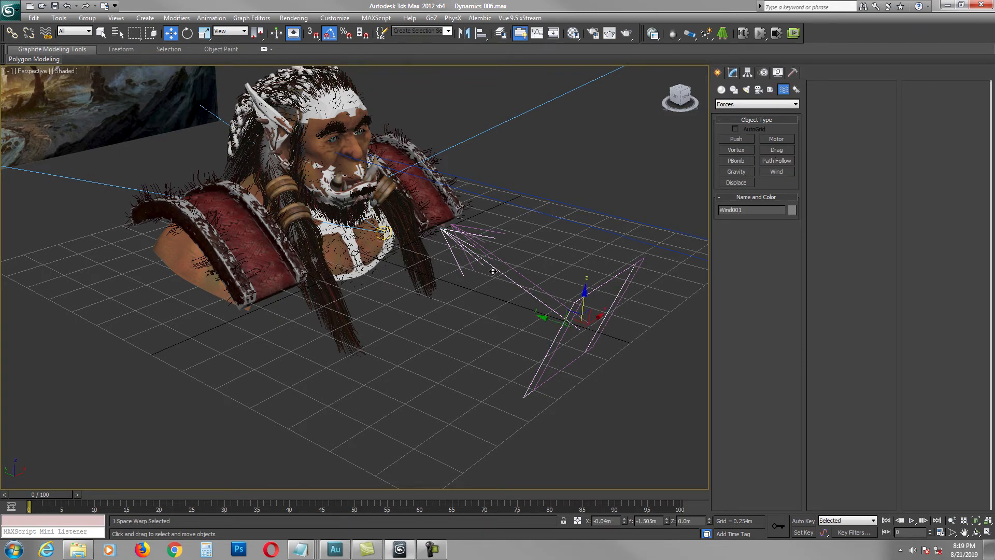
pyautogui.keyDown('alt'); pyautogui.moveTo(499, 299); pyautogui.dragTo(489, 290, button='middle'); pyautogui.keyUp('alt')
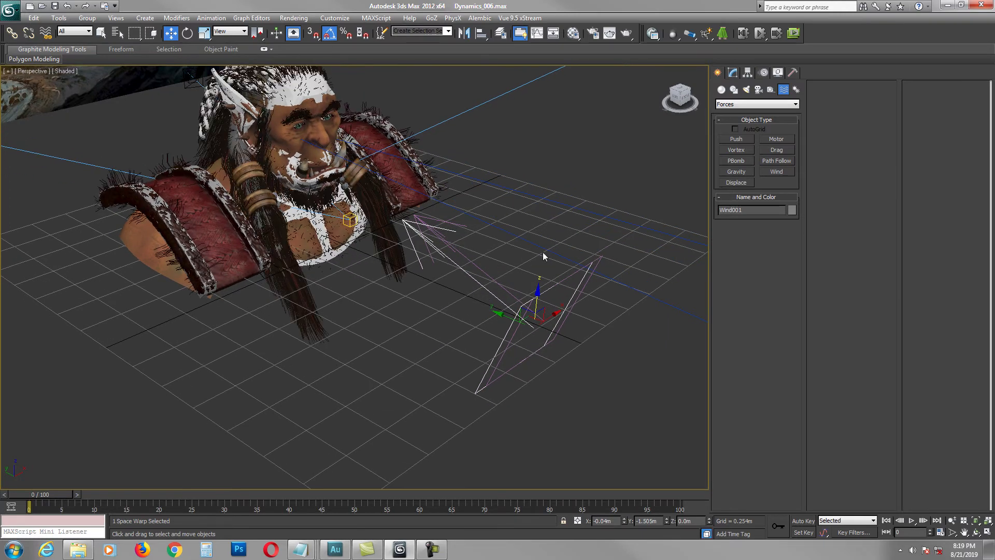
pyautogui.click(733, 74)
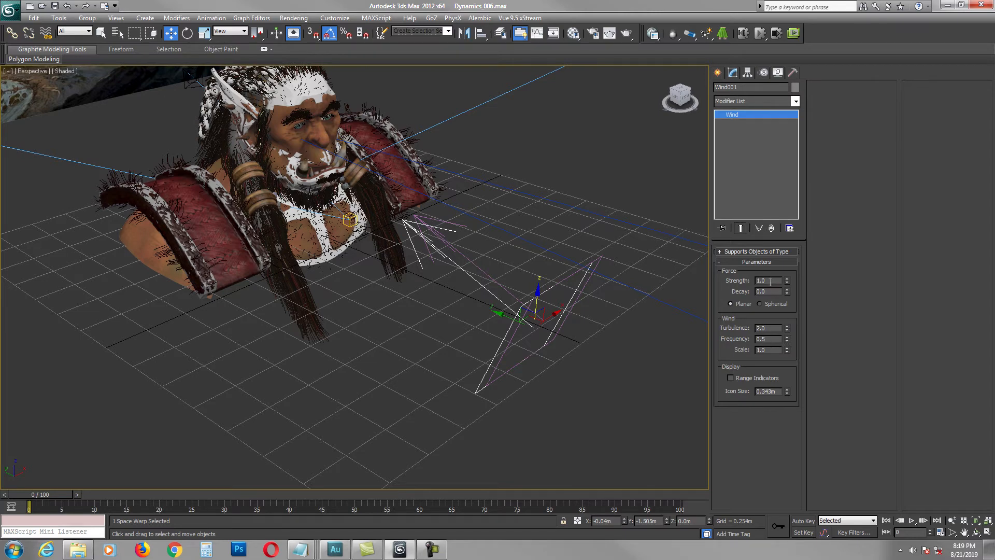
# Step: Turn on the edged-faces display for a closer view of the orc bust
pyautogui.moveTo(482, 288); pyautogui.dragTo(542, 338, button='middle')
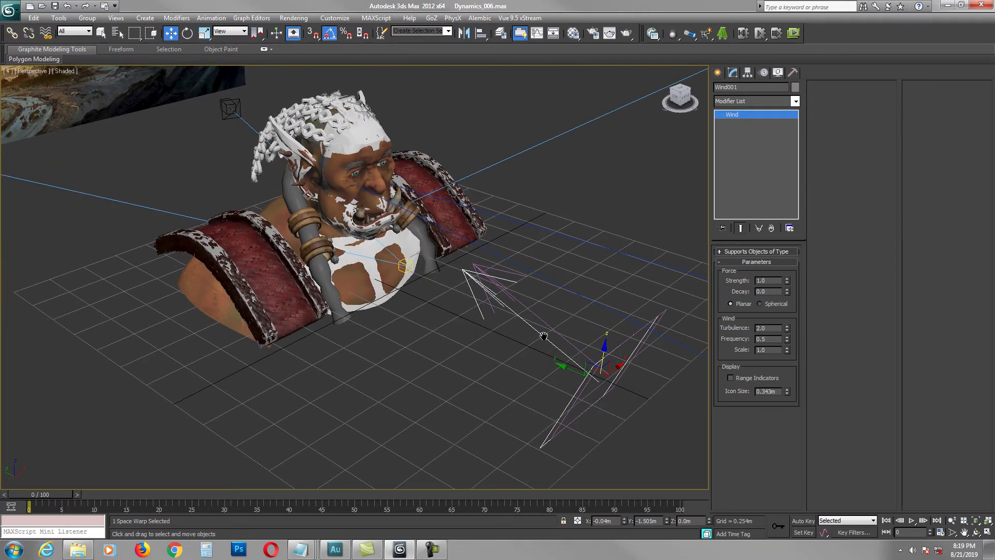
pyautogui.scroll(5, 467, 336)
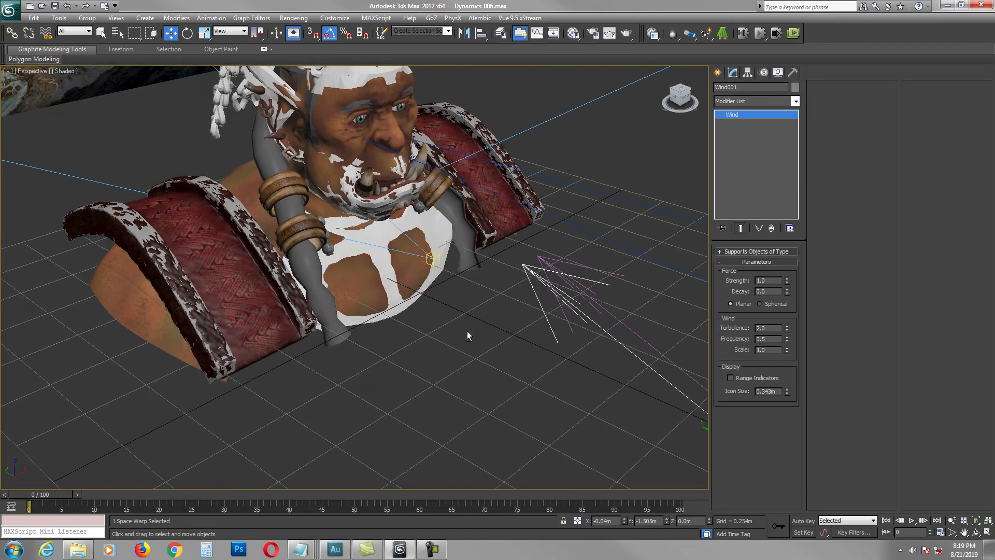
pyautogui.scroll(2, 455, 338)
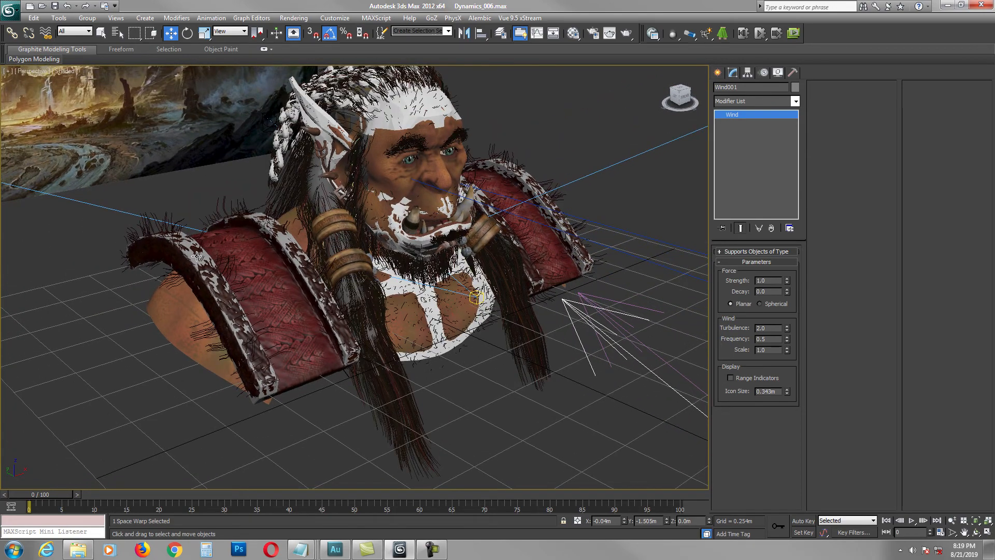
pyautogui.press('F4')
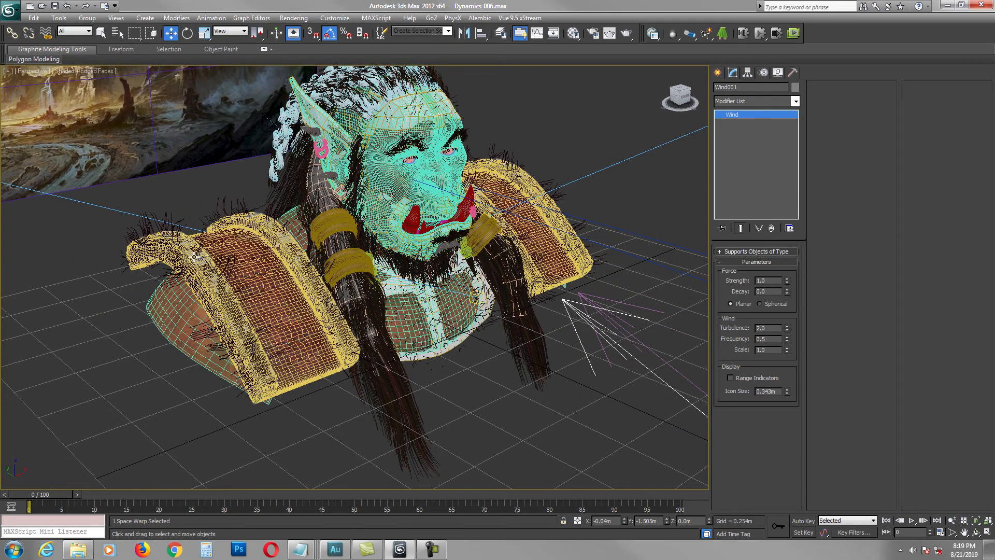
# Step: Select the ORC group and open it for access to its individual parts
pyautogui.click(196, 257)
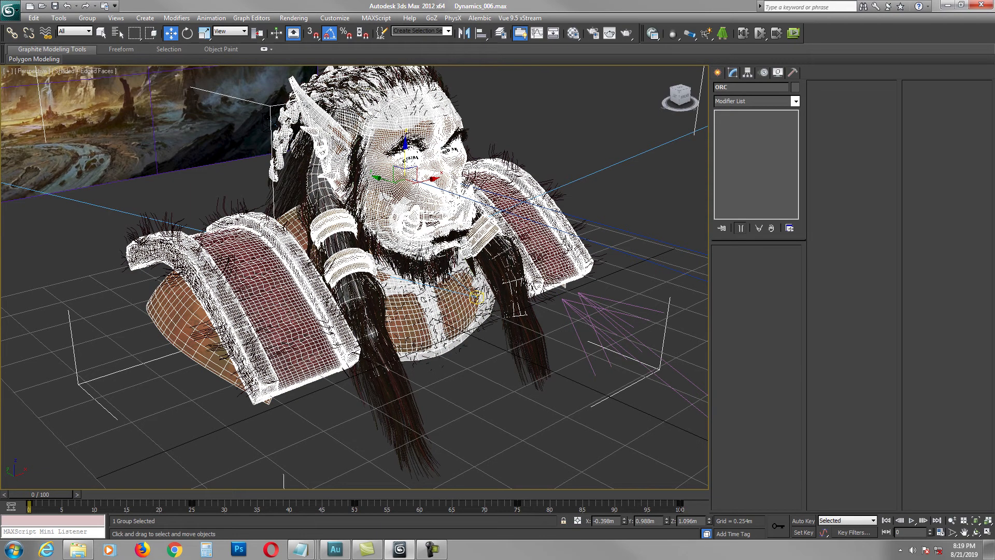
pyautogui.click(99, 325)
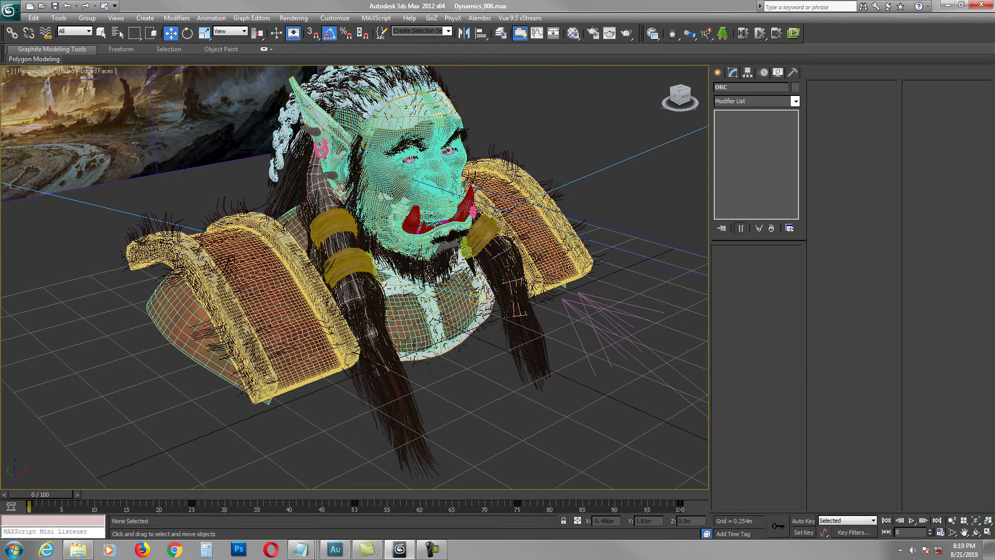
pyautogui.click(284, 236)
pyautogui.scroll(5, 289, 279)
pyautogui.moveTo(290, 276); pyautogui.dragTo(318, 280, button='middle')
pyautogui.click(132, 195)
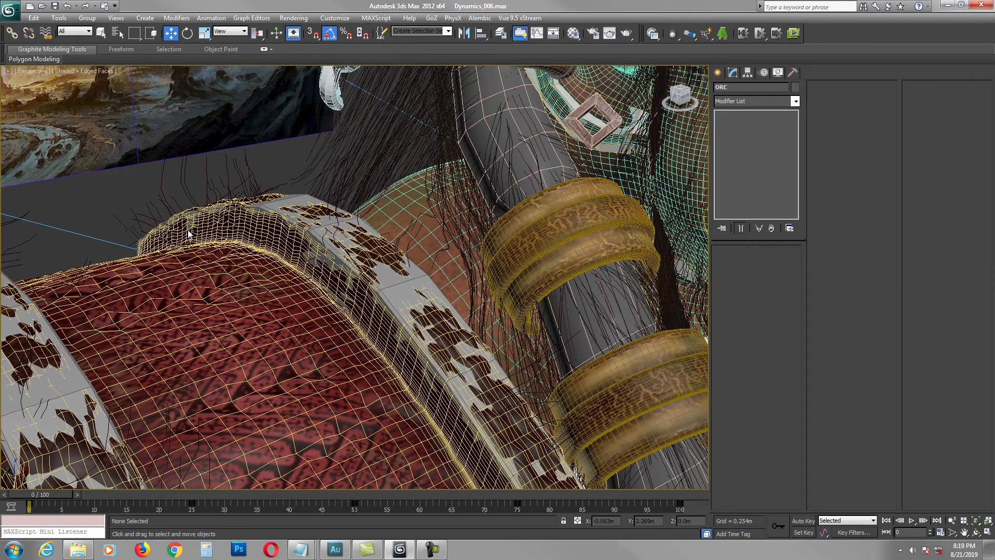
pyautogui.click(289, 200)
pyautogui.scroll(-5, 304, 111)
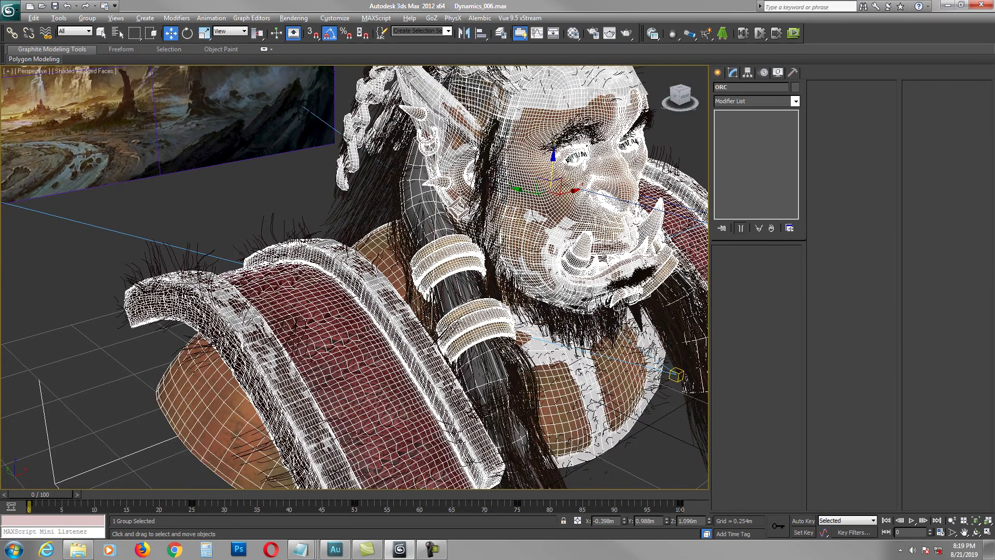
pyautogui.scroll(-5, 305, 110)
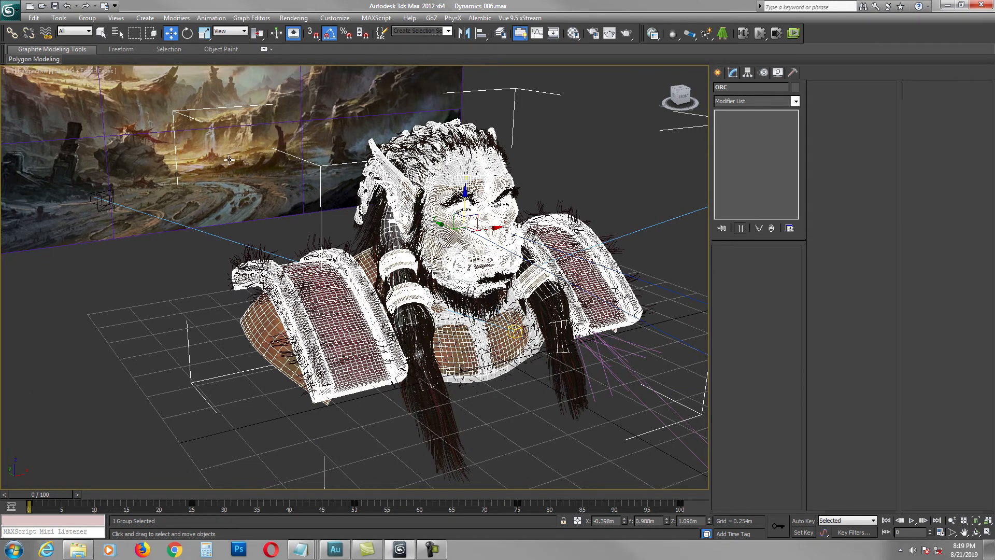
pyautogui.click(90, 21)
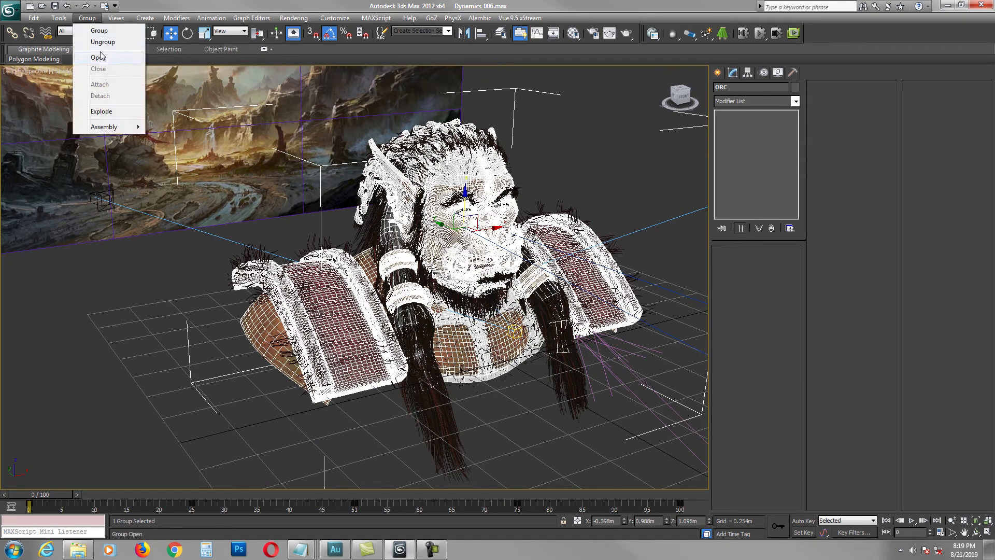
pyautogui.click(155, 260)
pyautogui.click(171, 315)
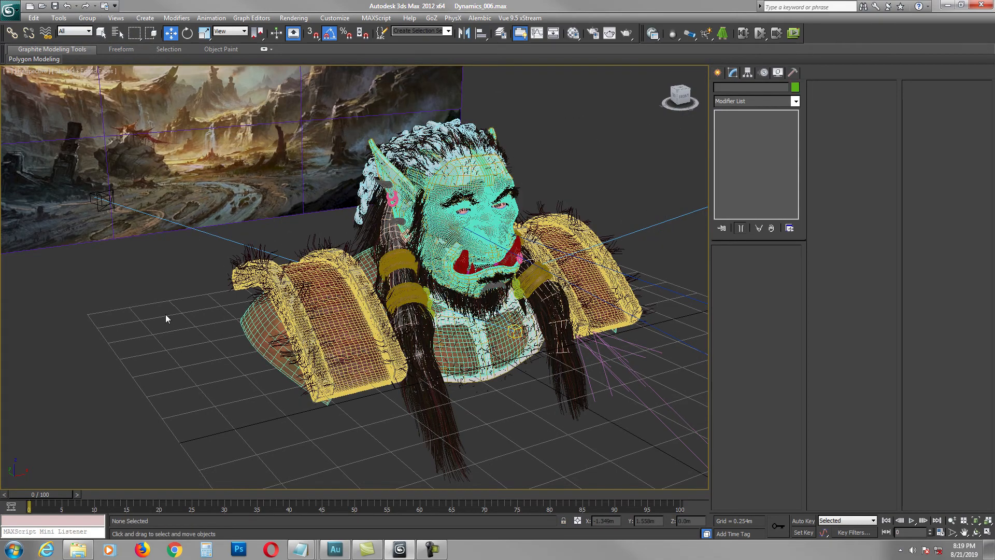
# Step: Select the armor shoulder pads inside the opened group and turn off the edged-faces display
pyautogui.scroll(5, 353, 261)
pyautogui.click(354, 260)
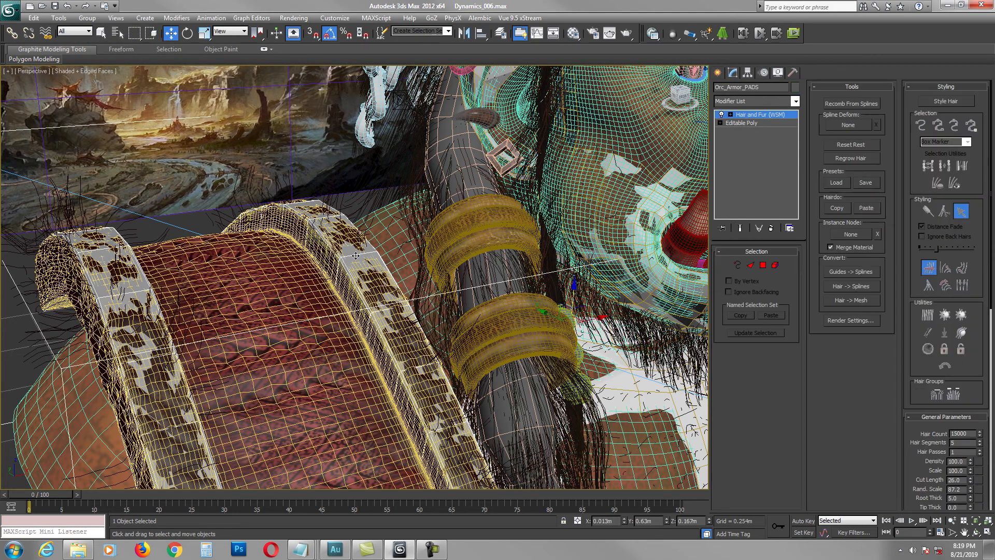
pyautogui.scroll(-6, 354, 256)
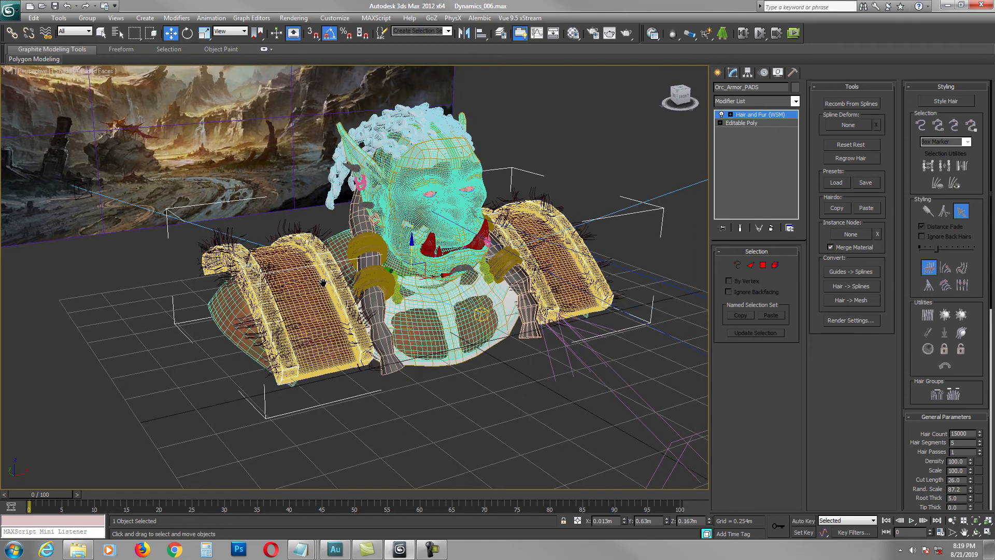
pyautogui.press('F4')
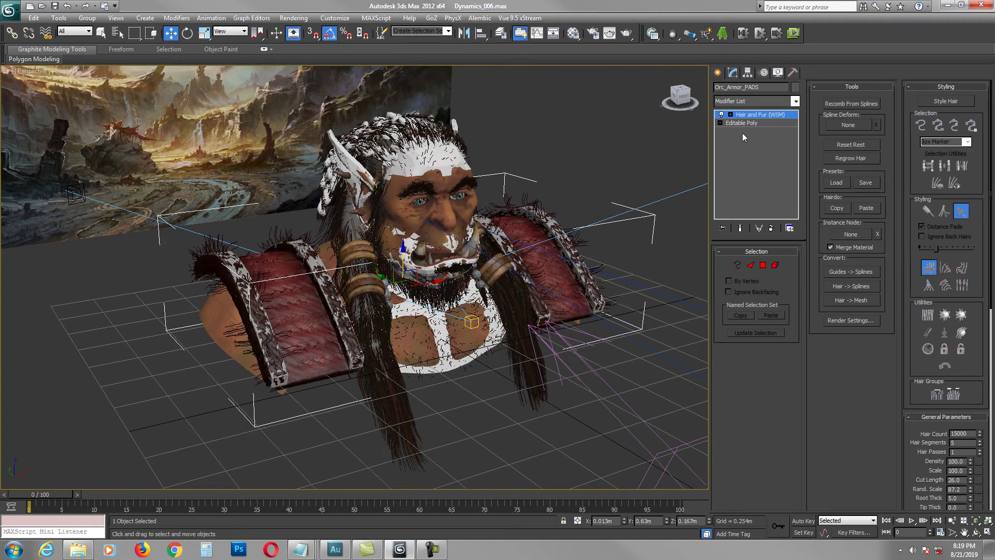
# Step: Expand the shoulder pads' Hair and Fur dynamics settings and review the mode, simulation range, collisions and external forces
pyautogui.moveTo(918, 367); pyautogui.dragTo(929, 150)
pyautogui.moveTo(910, 366); pyautogui.dragTo(918, 240)
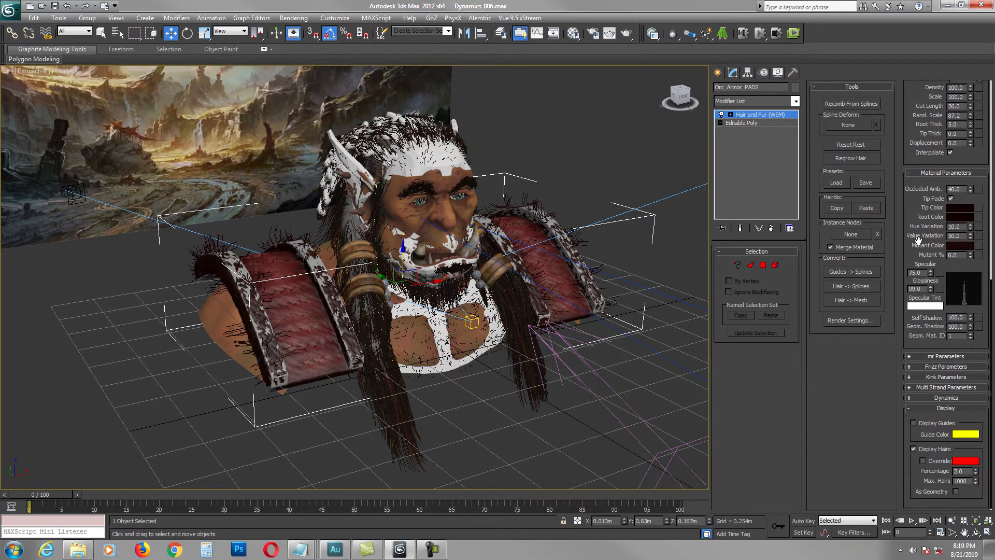
pyautogui.click(909, 397)
pyautogui.moveTo(911, 414); pyautogui.dragTo(912, 356)
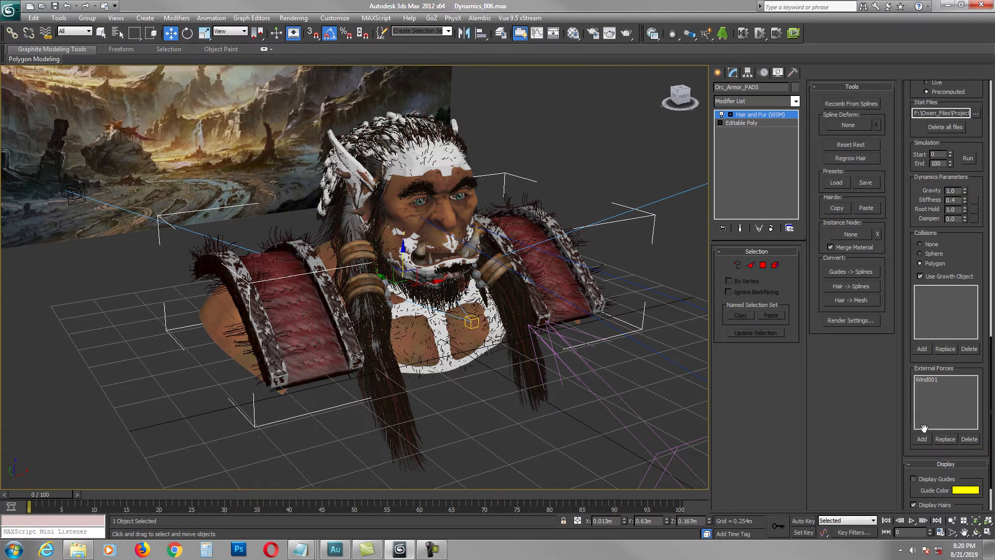
pyautogui.moveTo(908, 363); pyautogui.dragTo(916, 442)
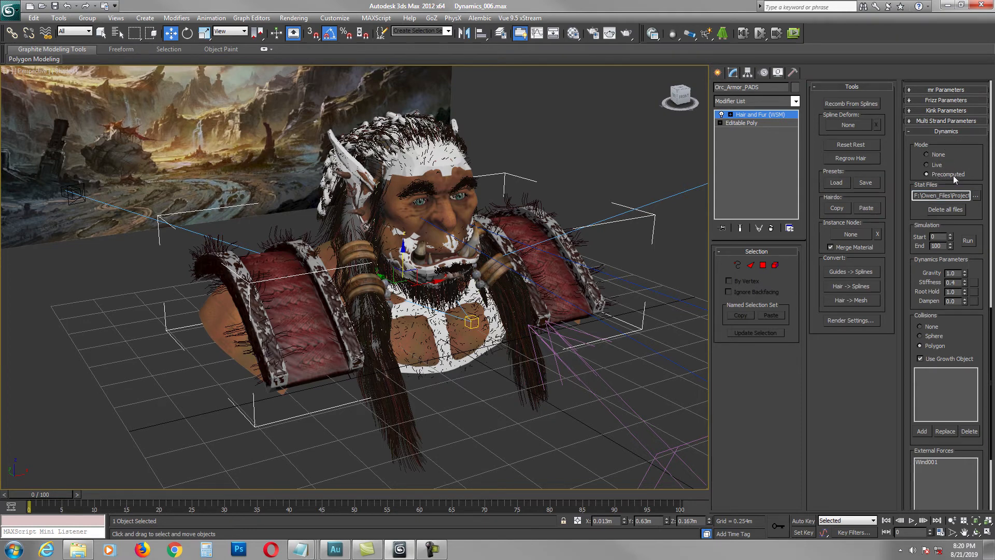
# Step: Browse the stat file location through the CacheFiles and ShoulderPad folders, and close the save dialog without saving
pyautogui.click(976, 196)
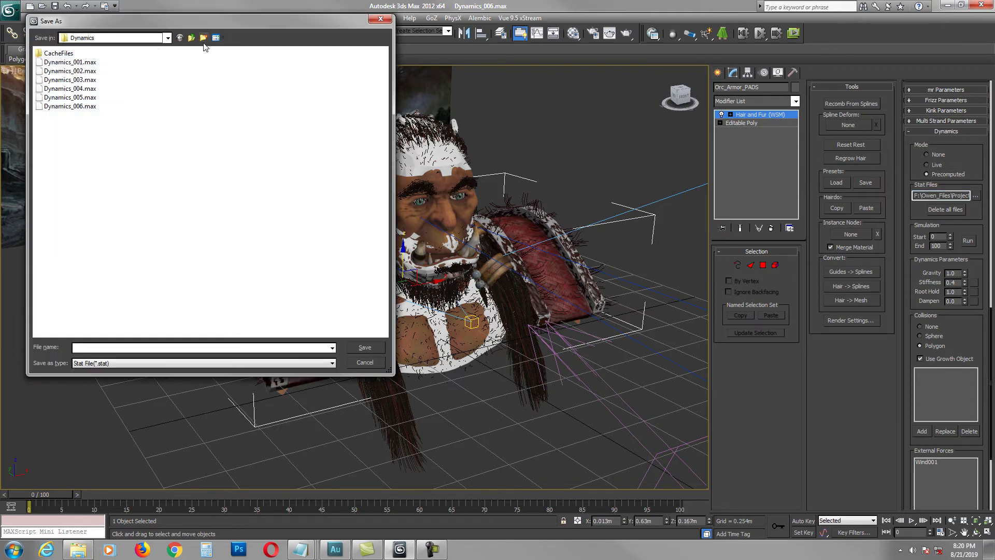
pyautogui.click(55, 54)
pyautogui.doubleClick(55, 54)
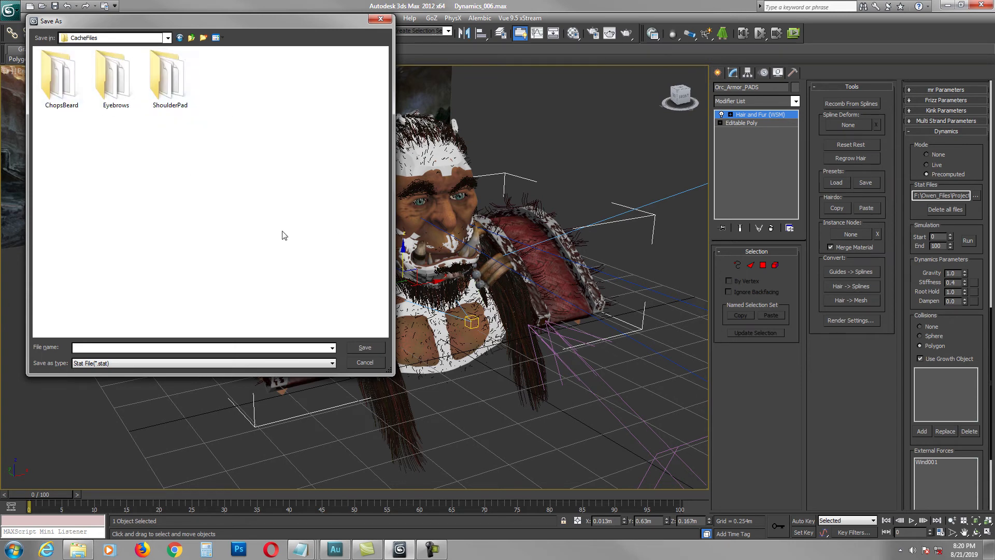
pyautogui.click(169, 99)
pyautogui.doubleClick(169, 100)
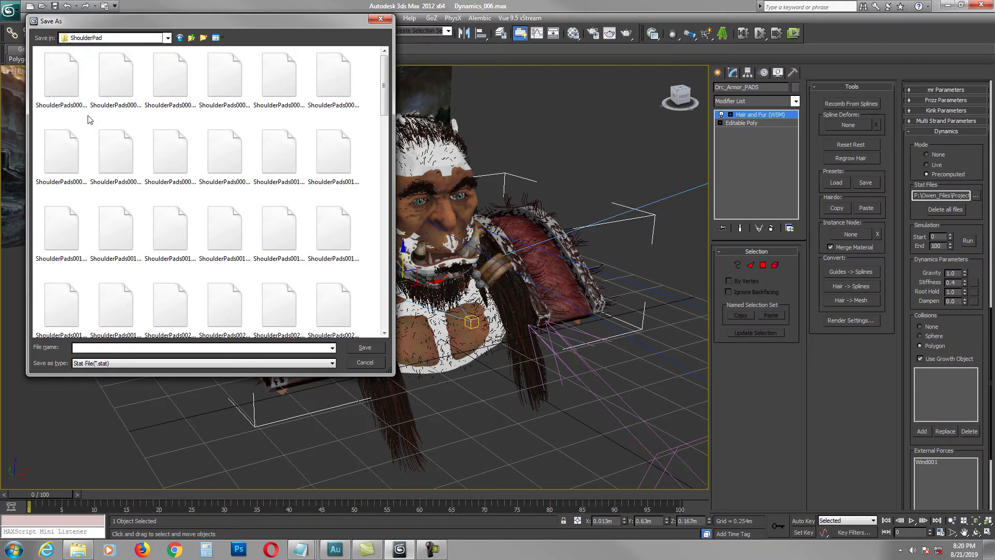
pyautogui.click(192, 42)
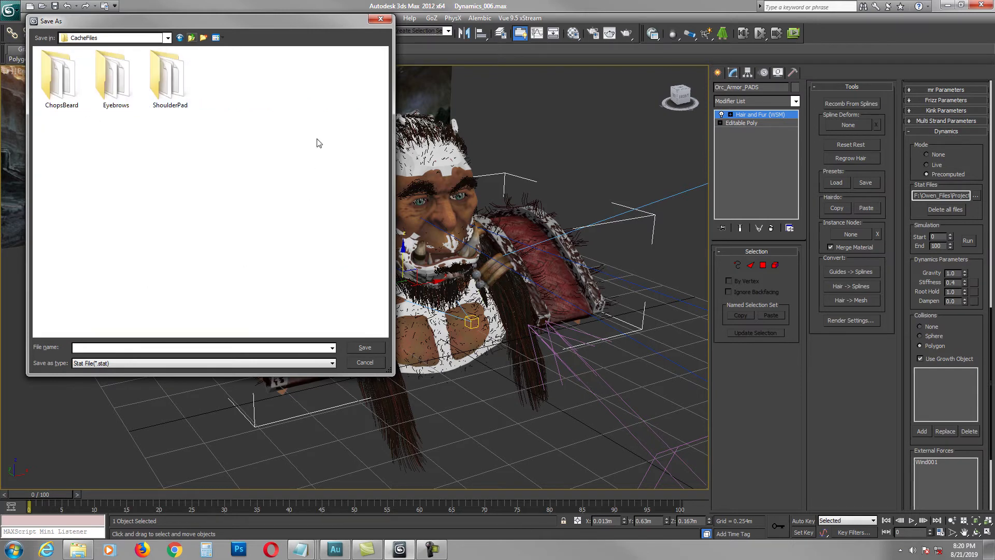
pyautogui.click(380, 20)
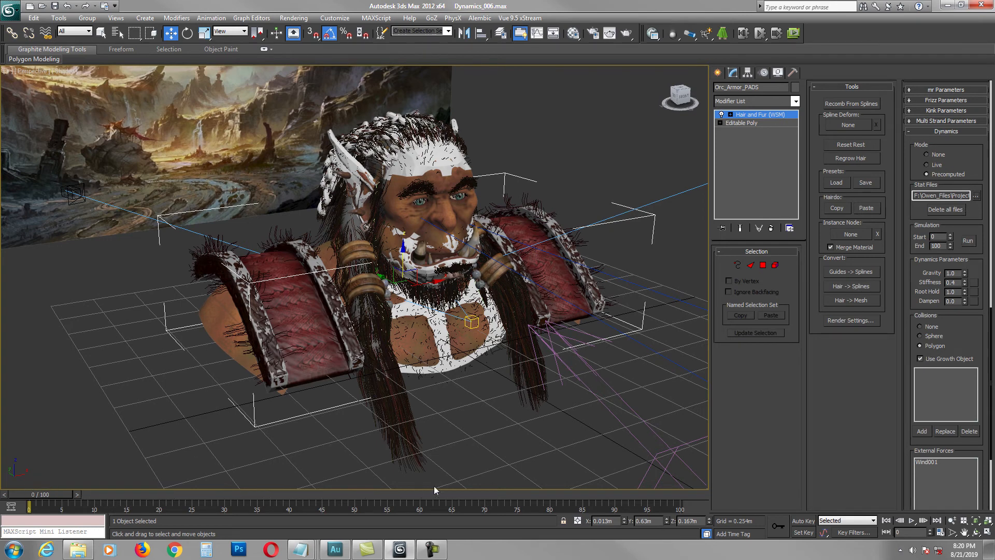
# Step: Switch from the perspective view to a maximized Camera001 view of the orc
pyautogui.scroll(6, 358, 356)
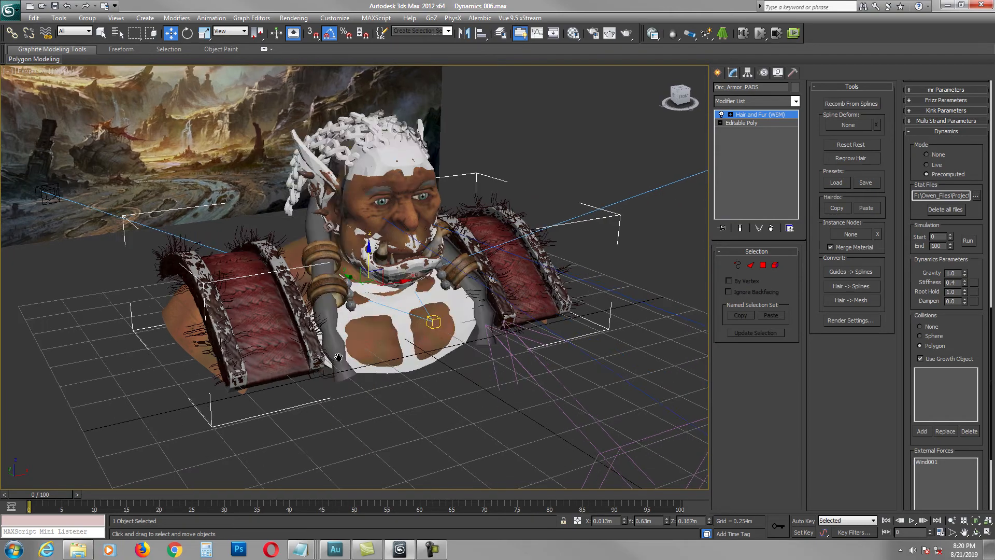
pyautogui.scroll(-7, 333, 349)
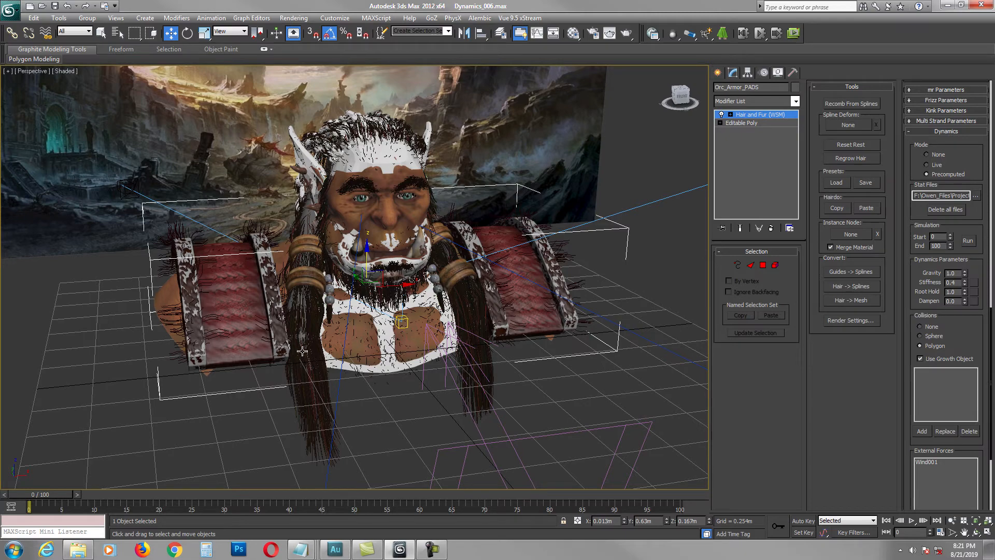
pyautogui.hotkey('alt', 'w')
pyautogui.rightClick(411, 339)
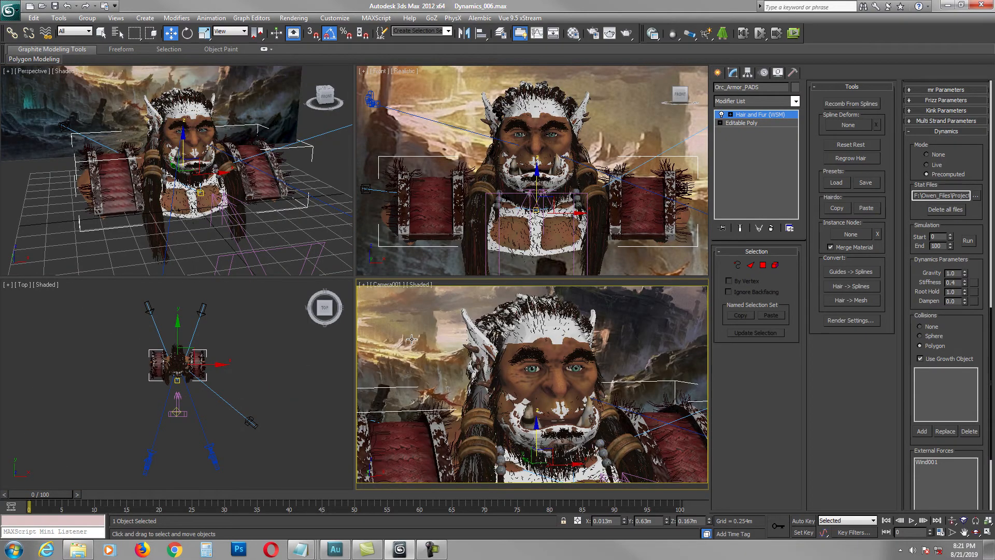
pyautogui.hotkey('alt', 'w')
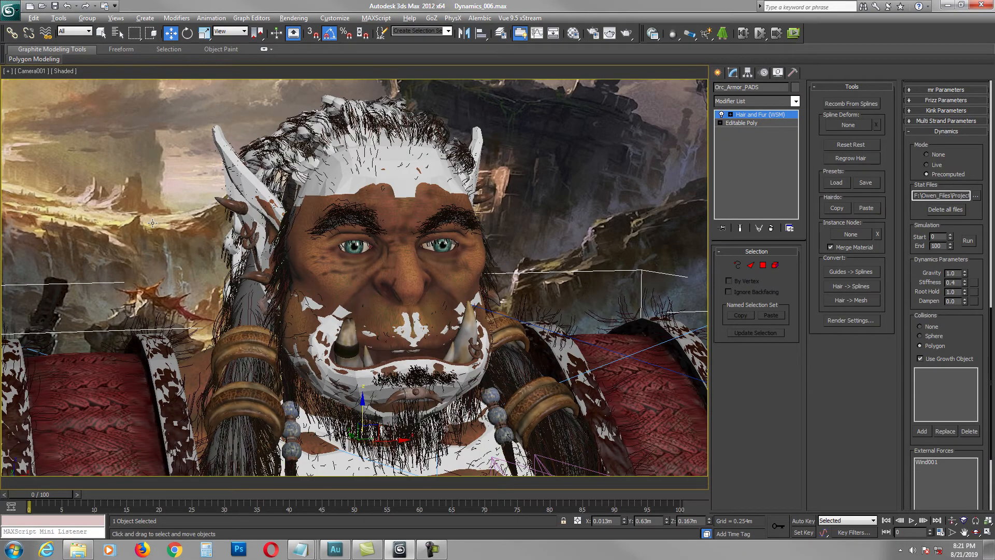
# Step: Create an animated preview of the Camera001 viewport covering frames 0 to 100 at 29 percent of output size
pyautogui.click(59, 18)
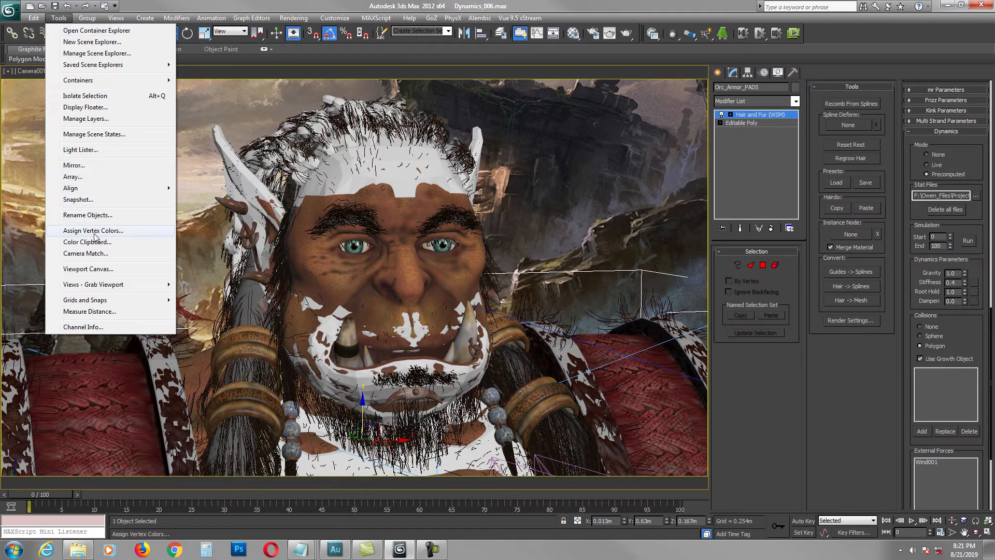
pyautogui.moveTo(102, 288)
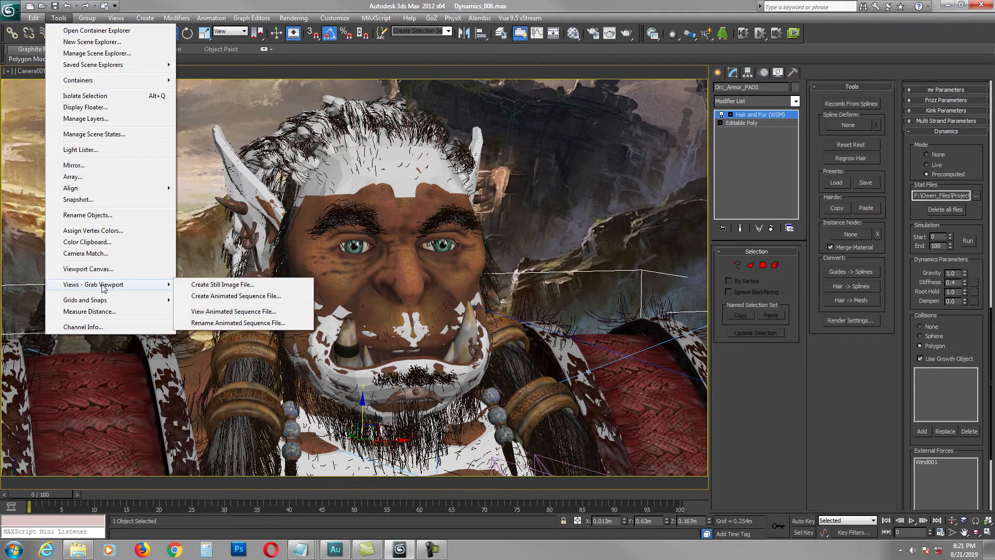
pyautogui.click(218, 296)
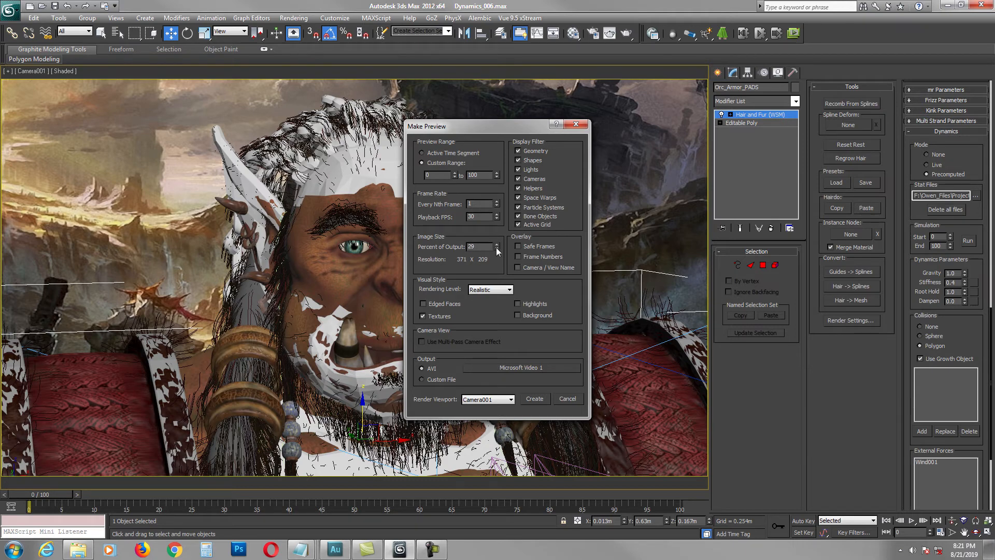
pyautogui.click(534, 398)
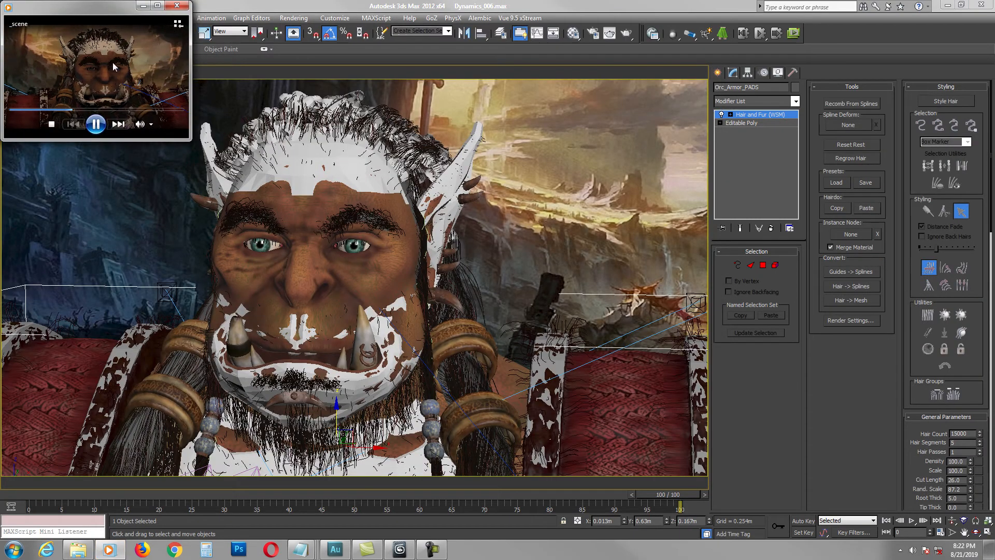
# Step: Watch the preview animation in an enlarged player window near the middle of the scene and close the player
pyautogui.moveTo(110, 11); pyautogui.dragTo(389, 180)
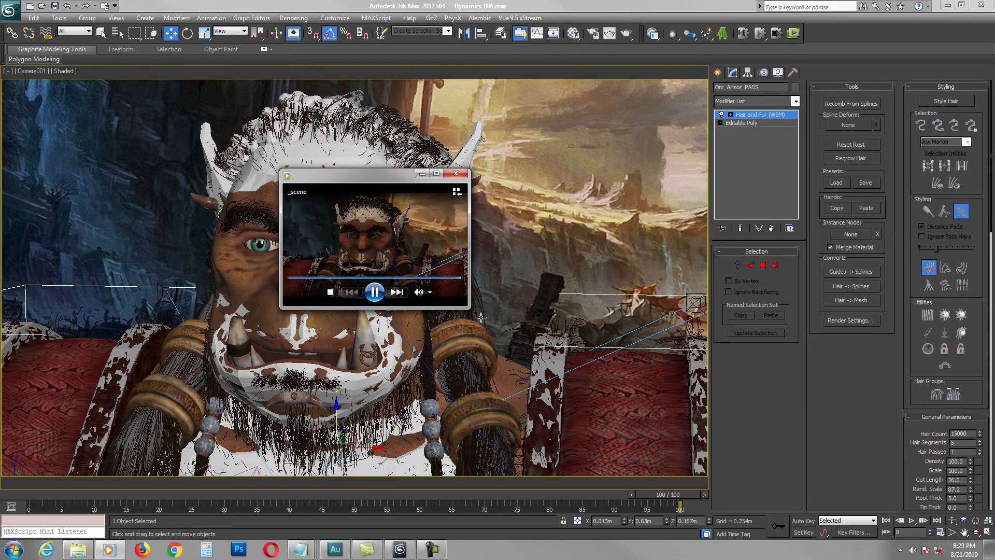
pyautogui.moveTo(469, 308); pyautogui.dragTo(685, 454)
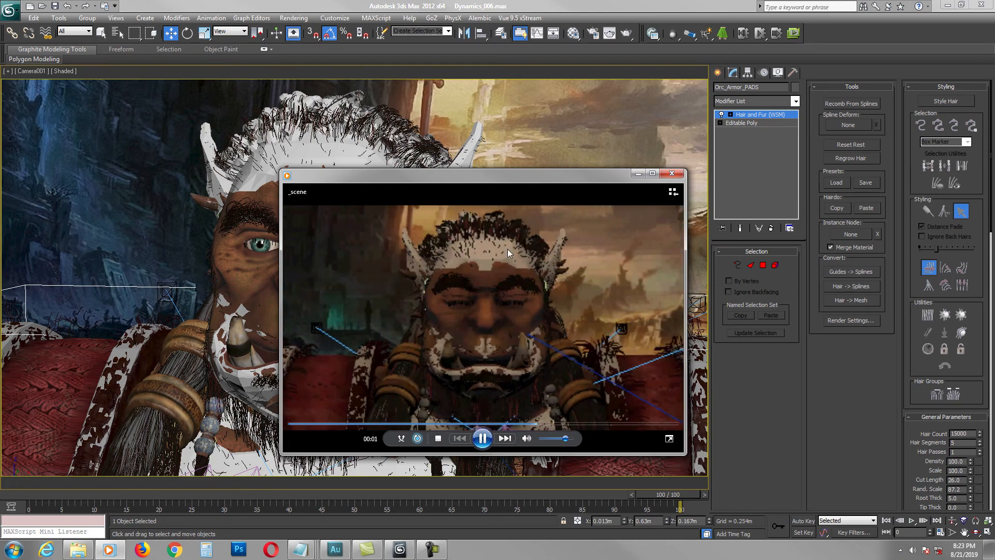
pyautogui.click(672, 174)
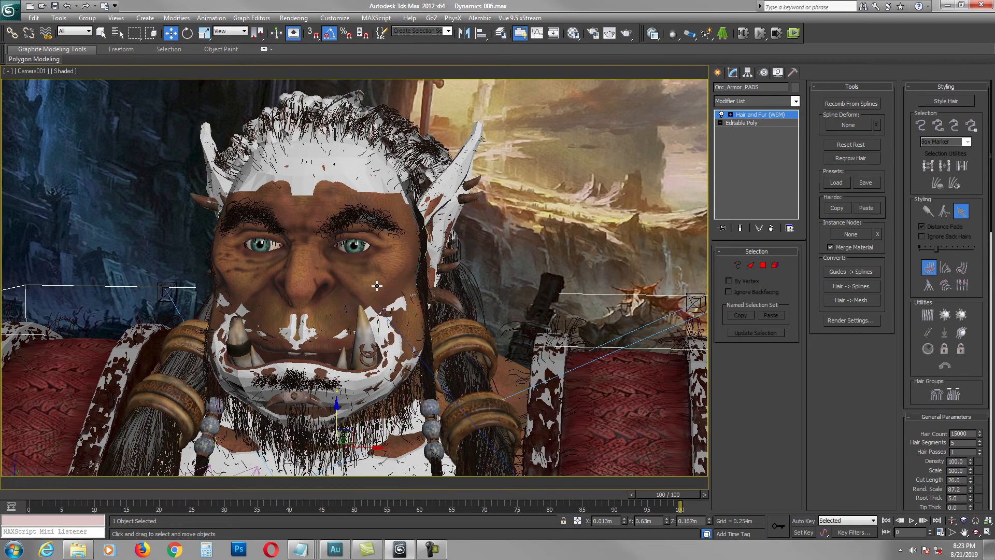
pyautogui.hotkey('alt', 'w')
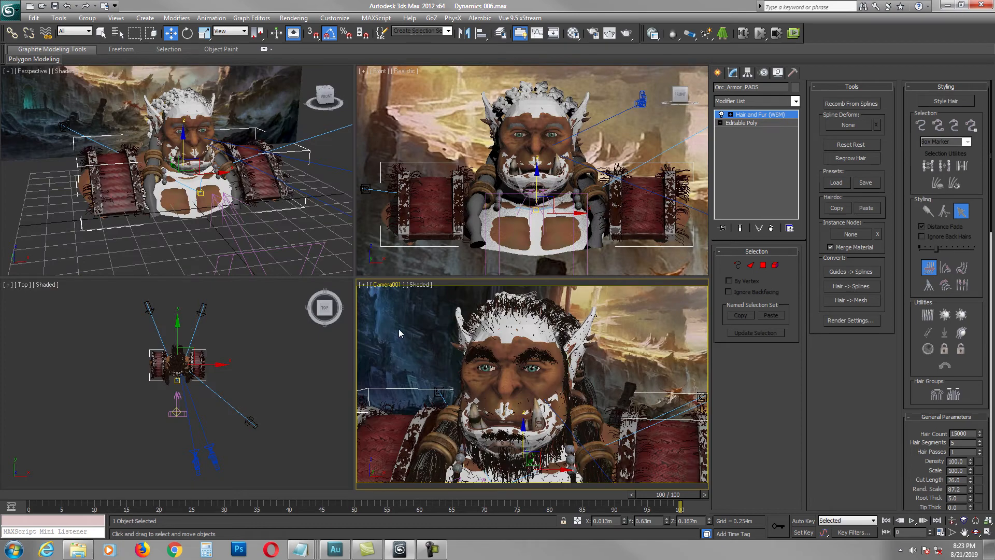
pyautogui.rightClick(428, 320)
pyautogui.click(406, 339)
pyautogui.hotkey('alt', 'w')
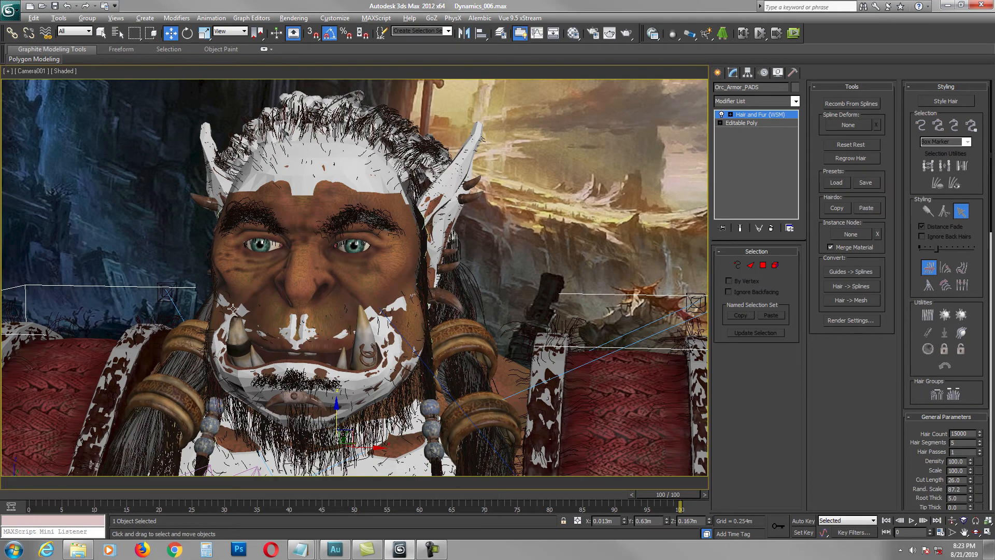
# Step: Rewind the animation to frame 0 and hide the background image plane behind the orc
pyautogui.click(885, 521)
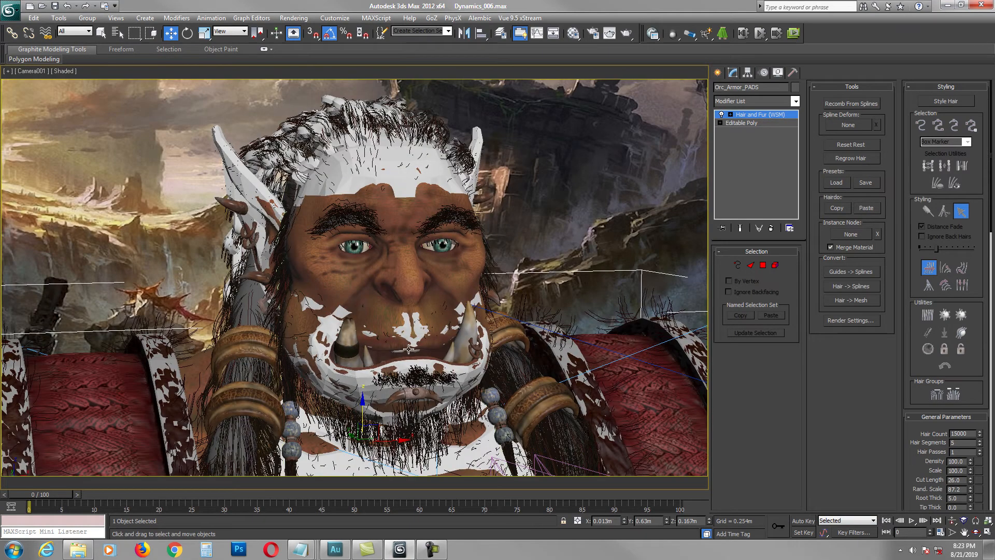
pyautogui.click(164, 118)
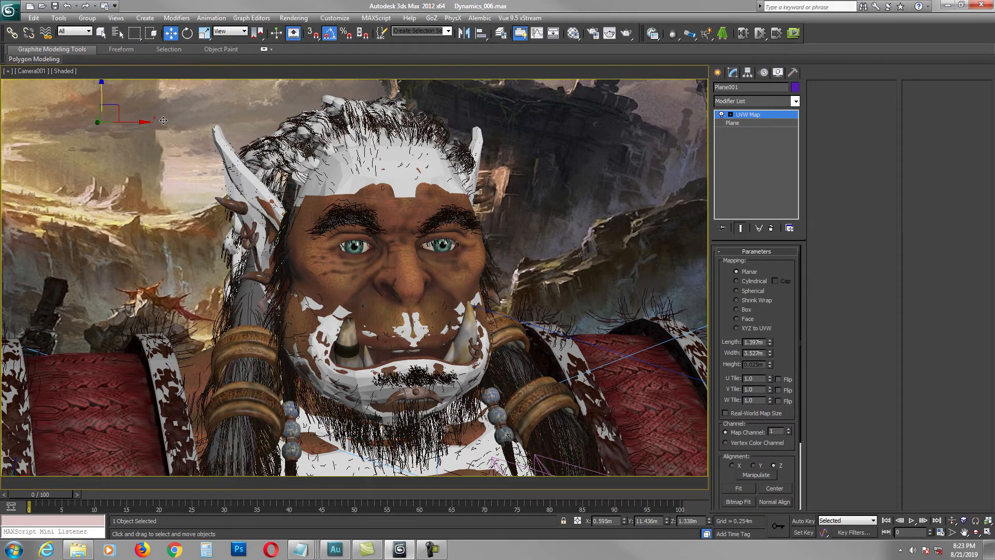
pyautogui.rightClick(163, 121)
pyautogui.click(187, 96)
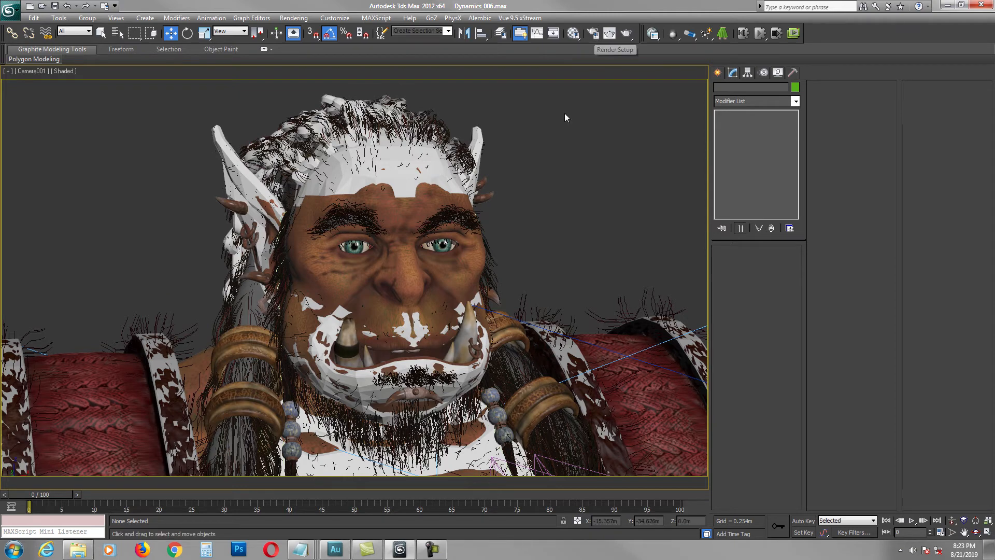
# Step: Show all four viewports and examine the overhead omni light and the target directional light in the perspective view
pyautogui.hotkey('alt', 'w')
pyautogui.keyDown('alt'); pyautogui.moveTo(236, 182); pyautogui.dragTo(206, 173, button='middle'); pyautogui.keyUp('alt')
pyautogui.scroll(-3, 216, 182)
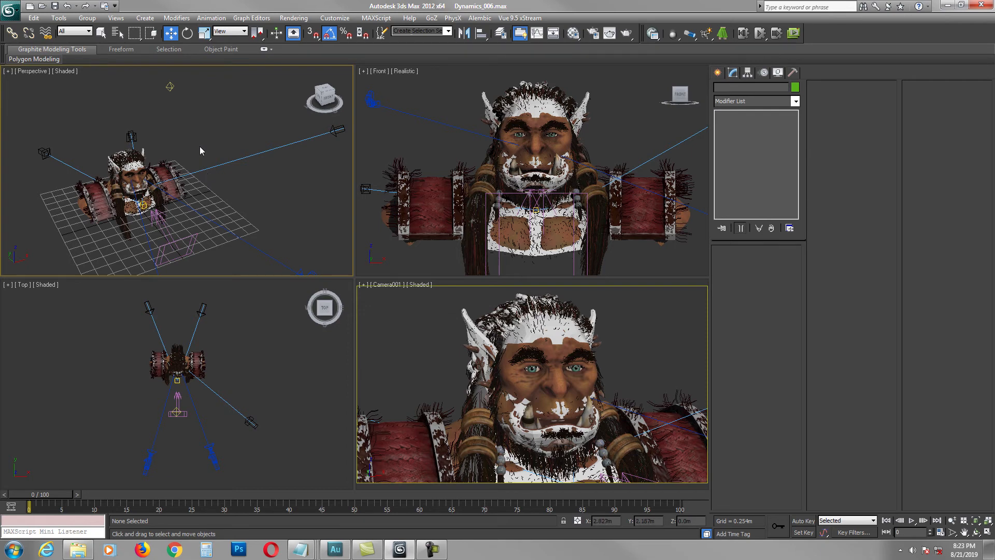
pyautogui.click(170, 89)
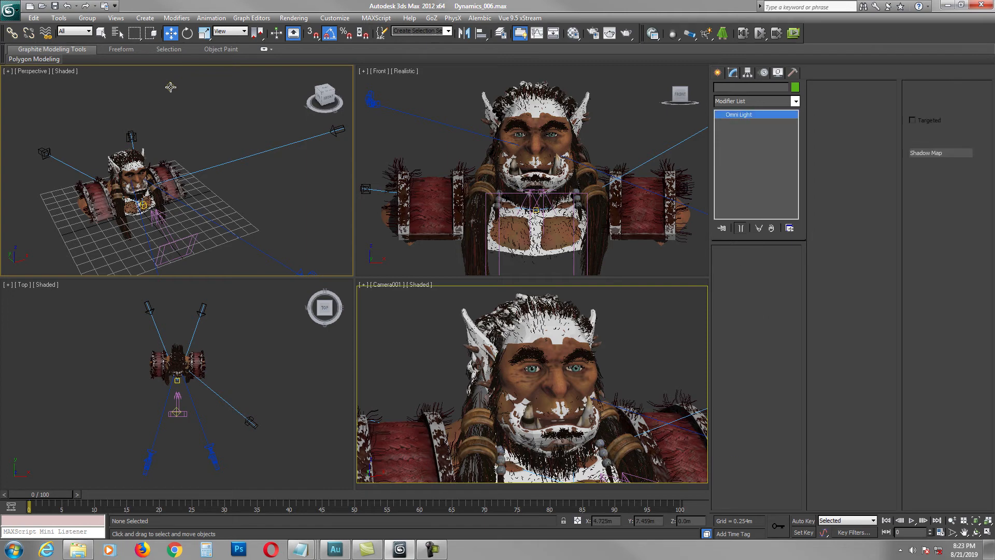
pyautogui.moveTo(236, 133); pyautogui.dragTo(223, 139, button='middle')
pyautogui.click(324, 137)
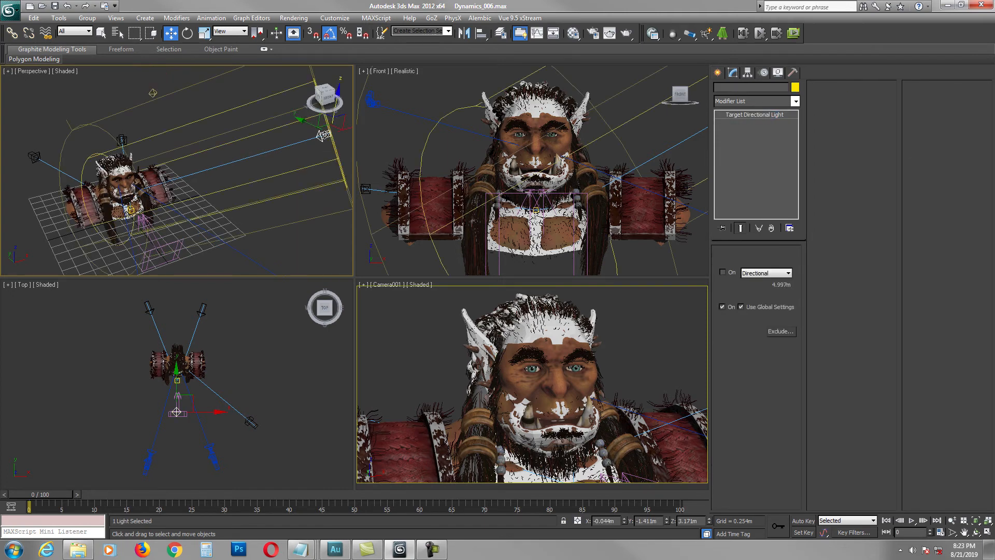
pyautogui.click(78, 106)
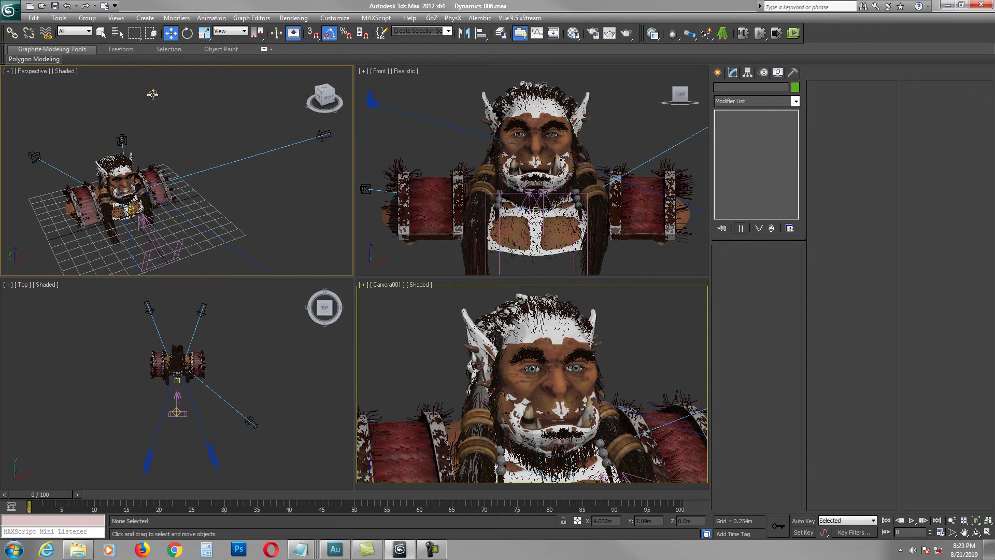
# Step: Turn off Dome_Light, turn on Key_Light, and clear the selection
pyautogui.click(153, 94)
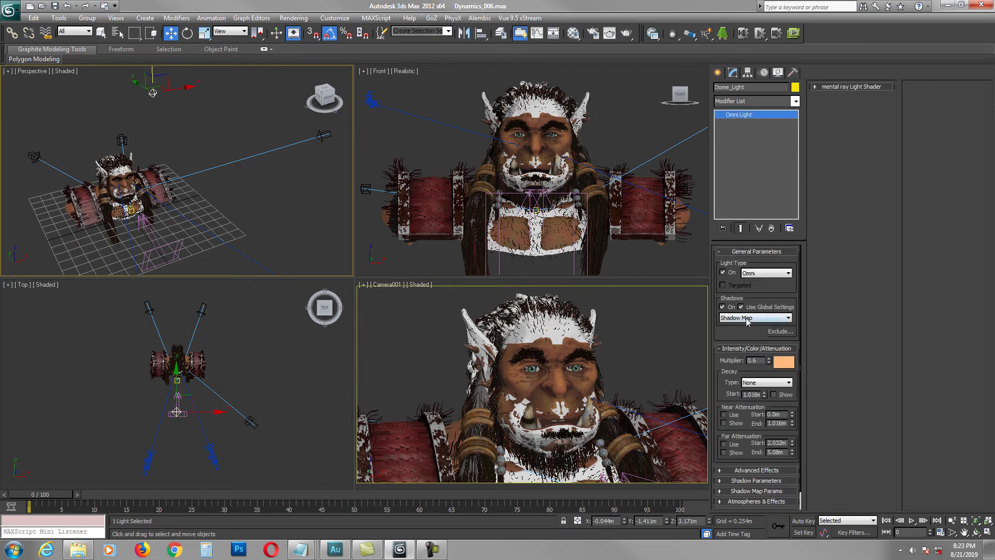
pyautogui.click(723, 272)
pyautogui.click(281, 180)
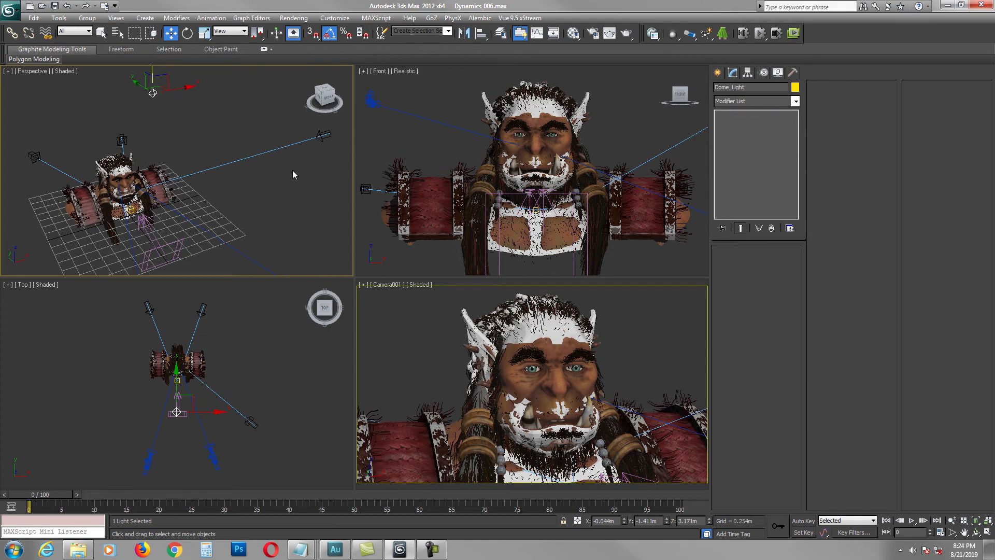
pyautogui.click(322, 136)
pyautogui.click(723, 273)
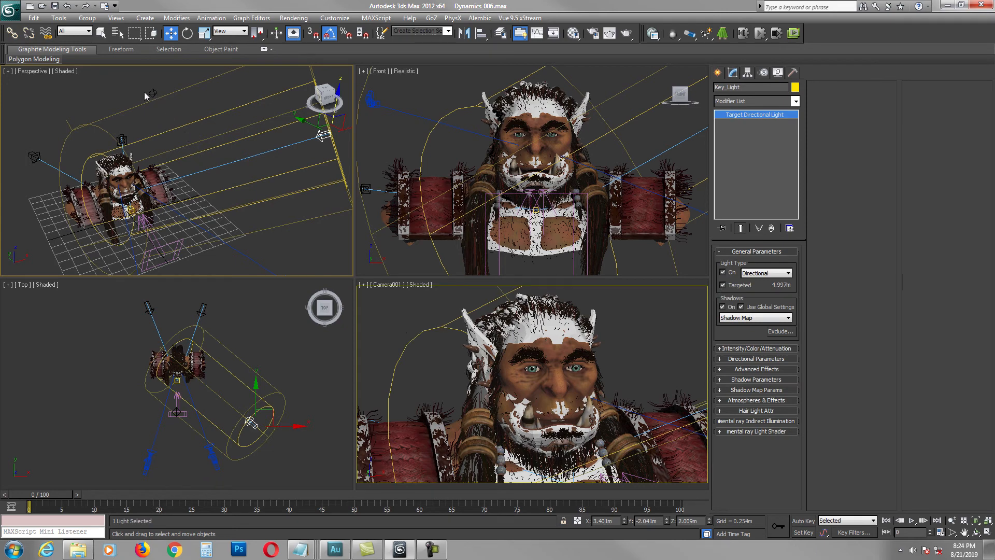
pyautogui.click(303, 162)
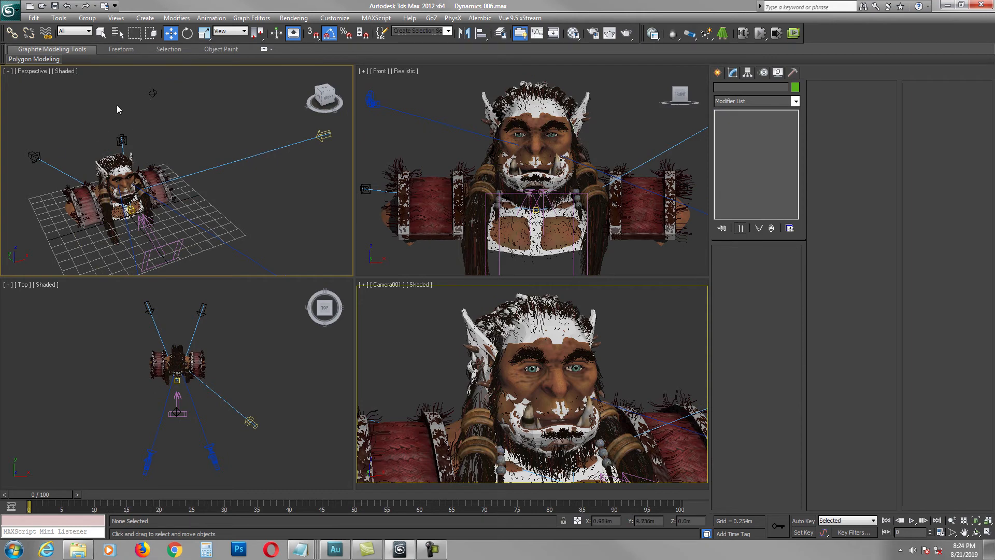
# Step: Check the general parameters of Key_Light, deselect it, and maximize the Camera001 view
pyautogui.click(324, 135)
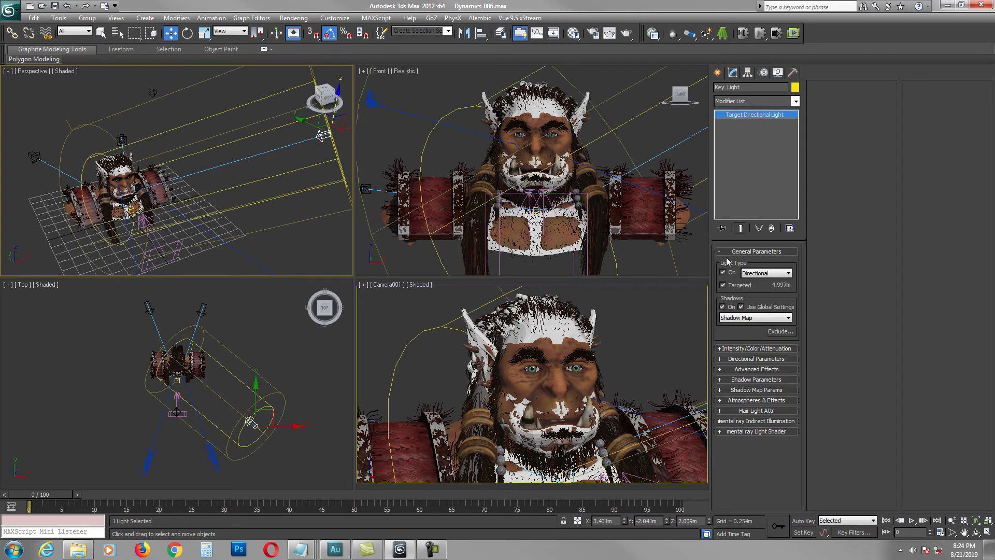
pyautogui.click(642, 342)
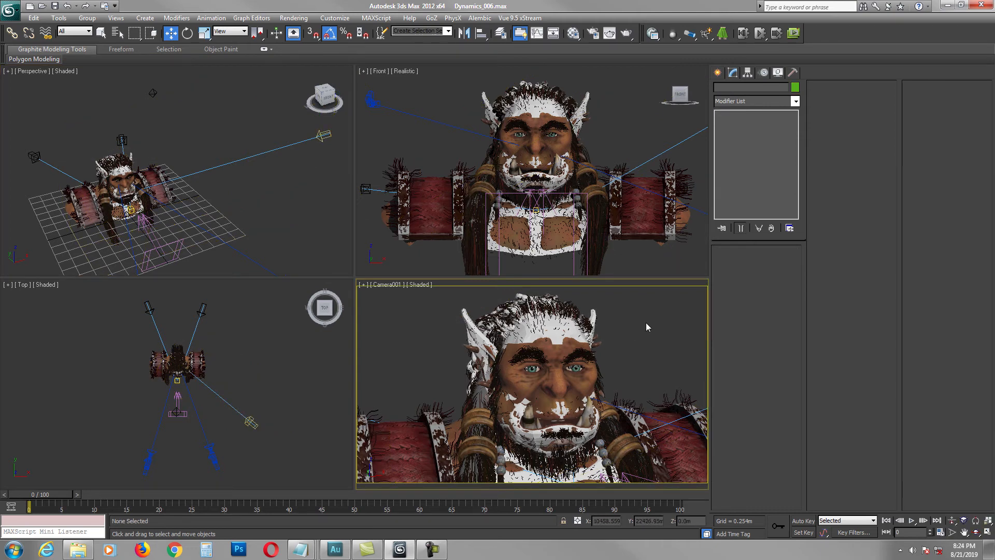
pyautogui.hotkey('alt', 'w')
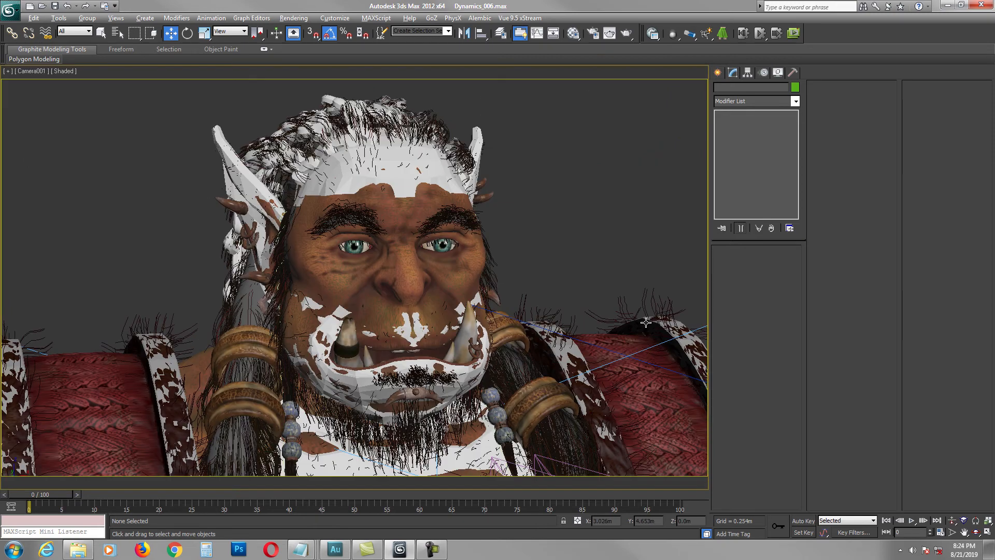
# Step: Set the output to a single frame at 480 x 270 and render the Camera001 view
pyautogui.click(591, 34)
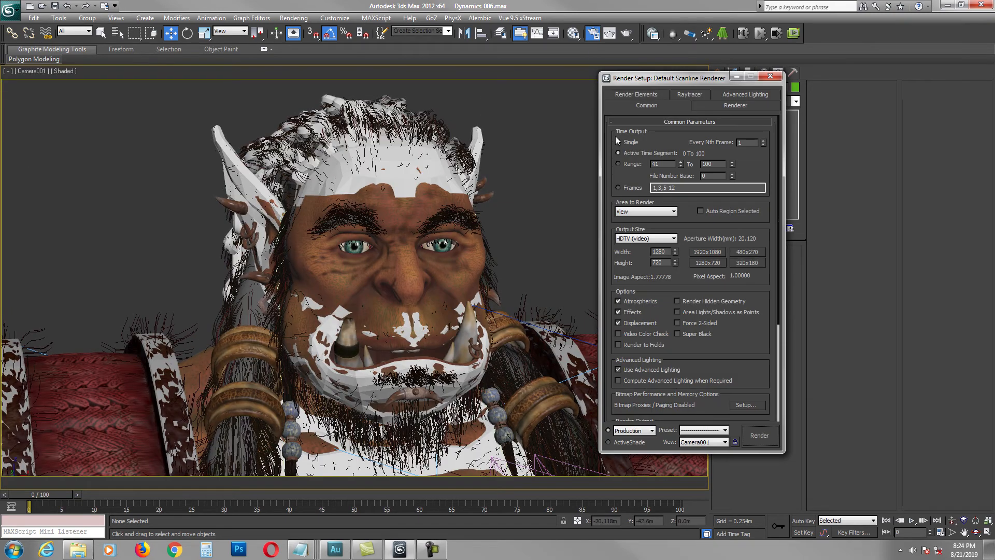
pyautogui.click(619, 142)
pyautogui.click(746, 251)
pyautogui.moveTo(705, 79); pyautogui.dragTo(773, 75)
pyautogui.scroll(-4, 756, 285)
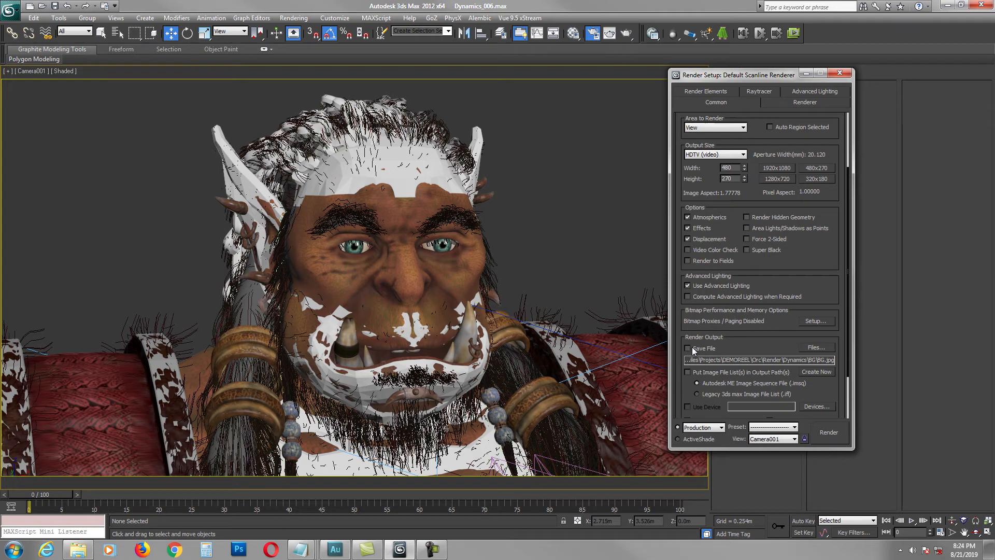
pyautogui.moveTo(809, 265); pyautogui.dragTo(808, 278)
pyautogui.scroll(3, 808, 278)
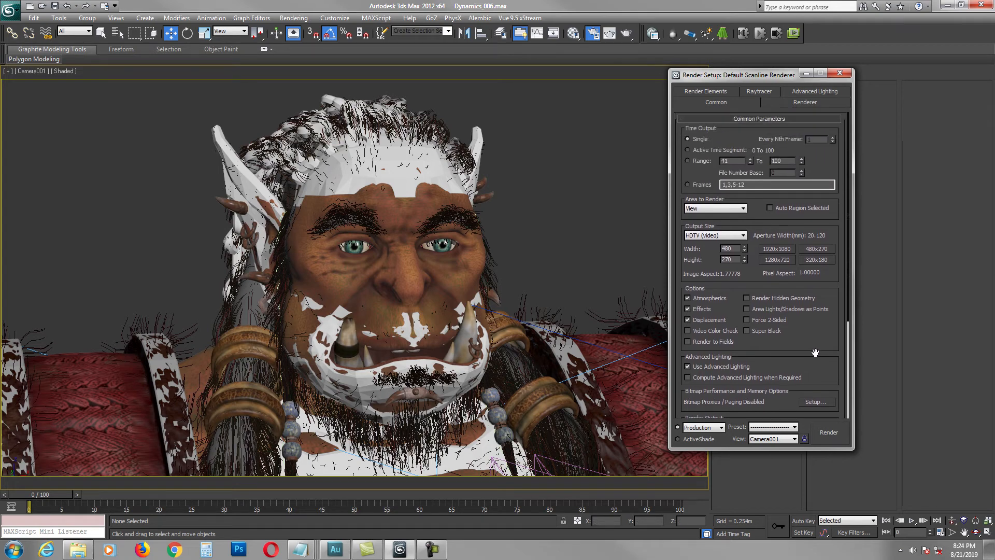
pyautogui.scroll(-5, 821, 256)
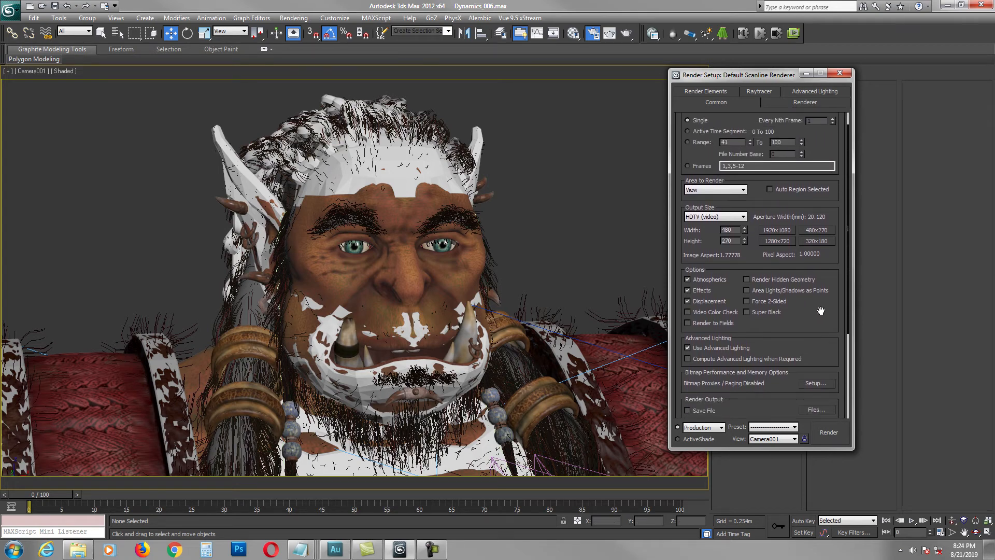
pyautogui.click(827, 432)
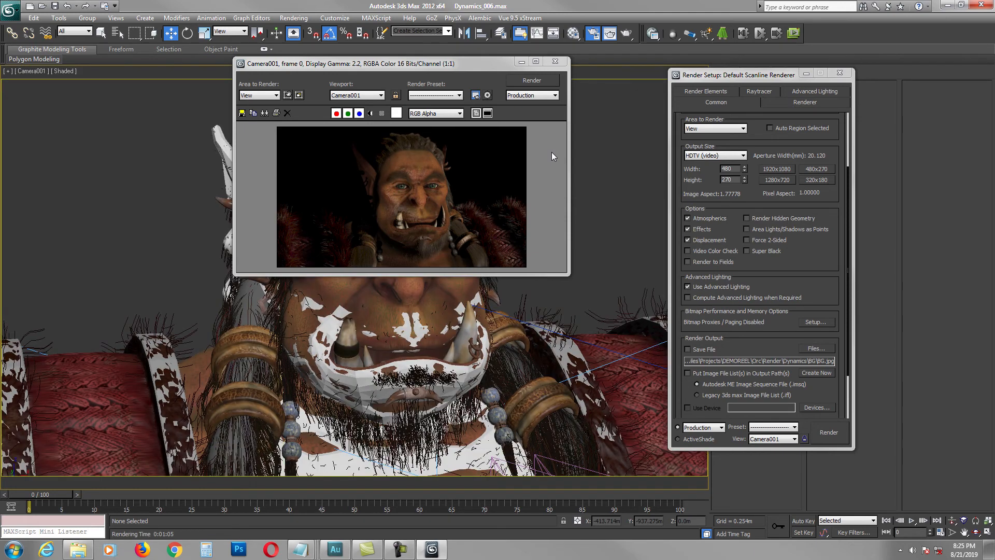
# Step: Inspect the key-light render in an enlarged frame window and close both the render and Render Setup windows
pyautogui.moveTo(569, 275); pyautogui.dragTo(835, 497)
pyautogui.scroll(1, 568, 311)
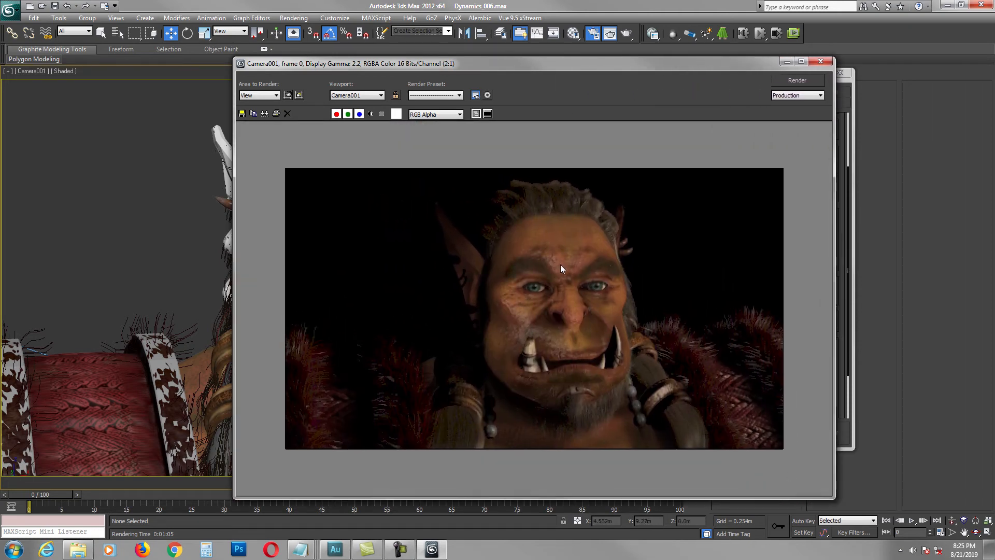
pyautogui.scroll(-1, 560, 264)
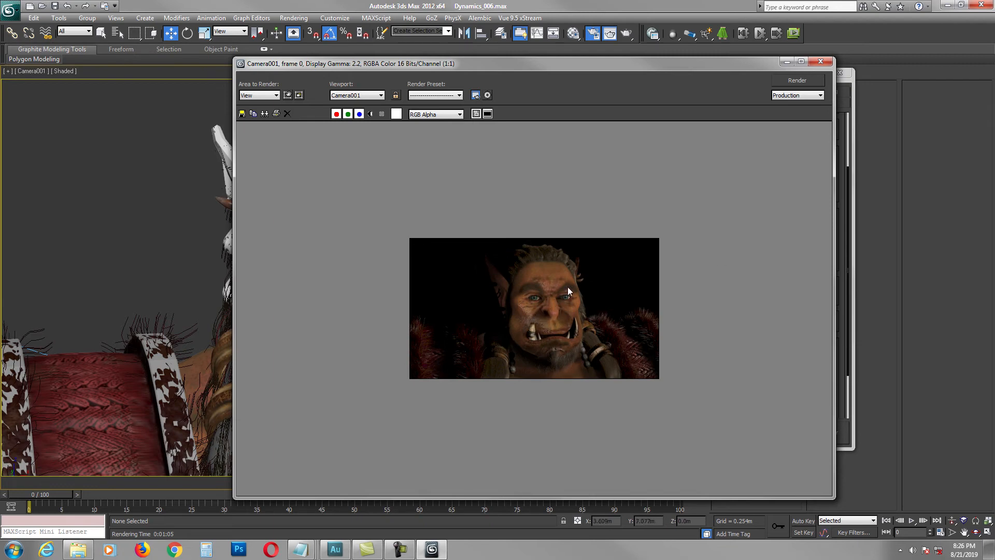
pyautogui.click(819, 61)
pyautogui.click(839, 72)
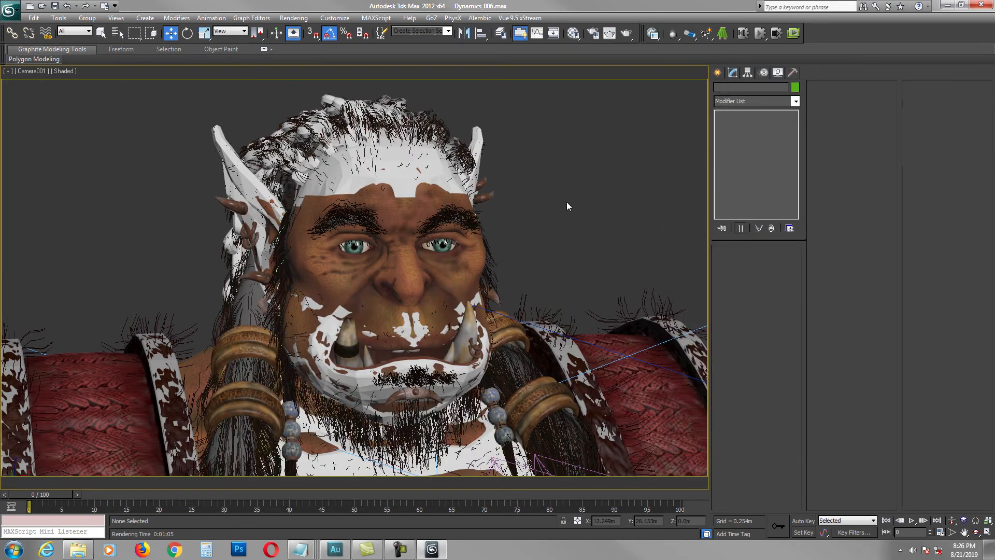
# Step: Return to four viewports, turn off Key_Light, turn on Dome_Light, and activate the Camera001 view
pyautogui.hotkey('alt', 'w')
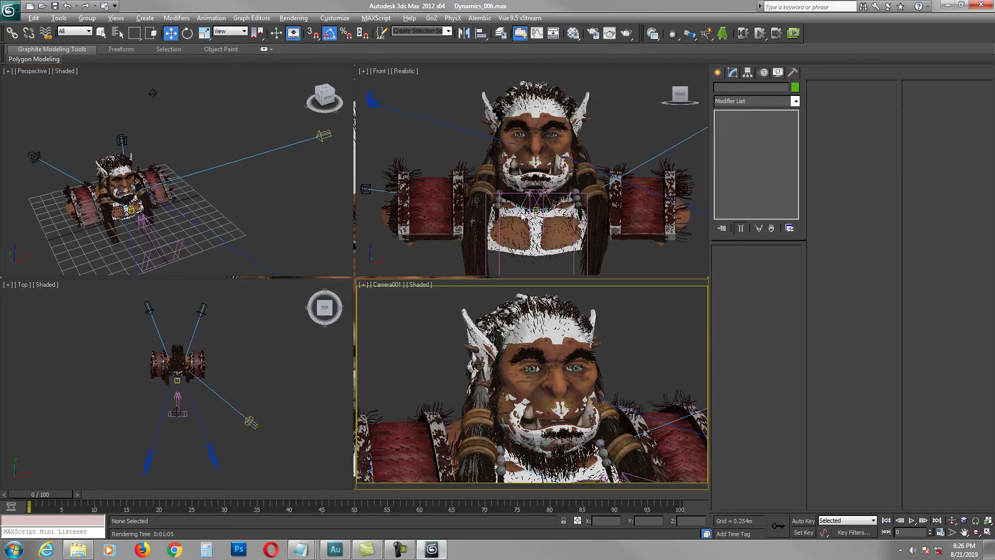
pyautogui.click(320, 134)
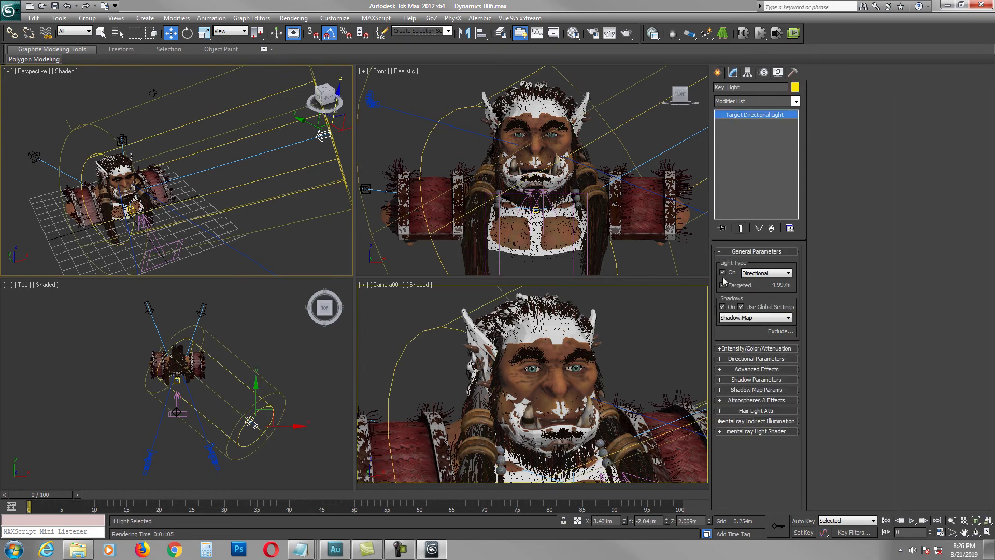
pyautogui.moveTo(224, 162); pyautogui.dragTo(268, 162, button='middle')
pyautogui.click(214, 92)
pyautogui.click(723, 272)
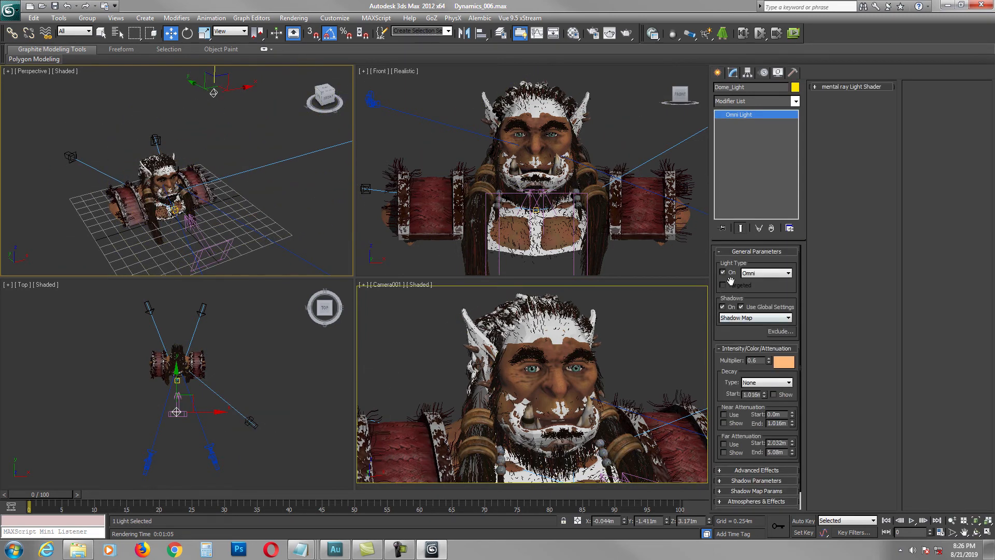
pyautogui.rightClick(645, 334)
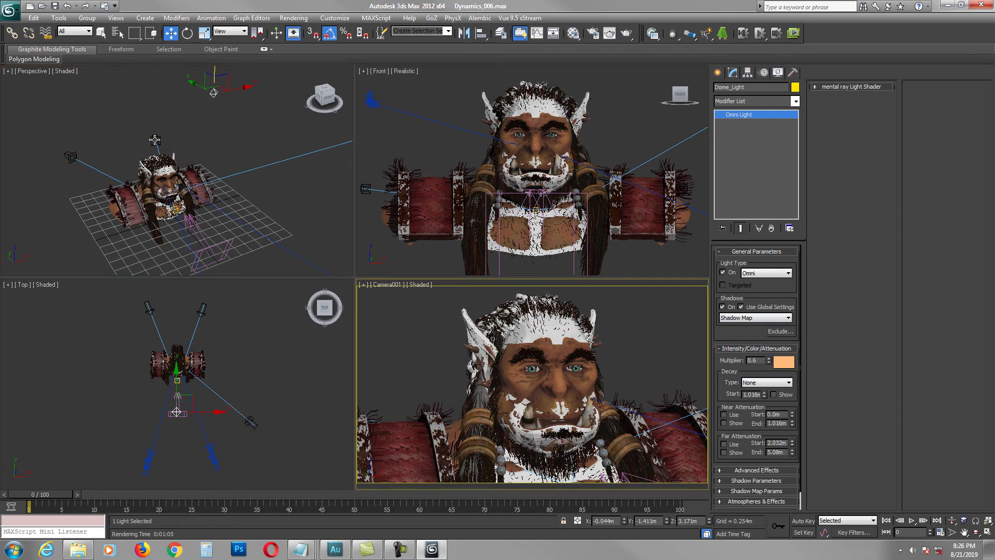
# Step: Select each of the two directional lights behind the orc, deselect them, and reactivate the Camera001 view
pyautogui.click(155, 140)
pyautogui.click(70, 157)
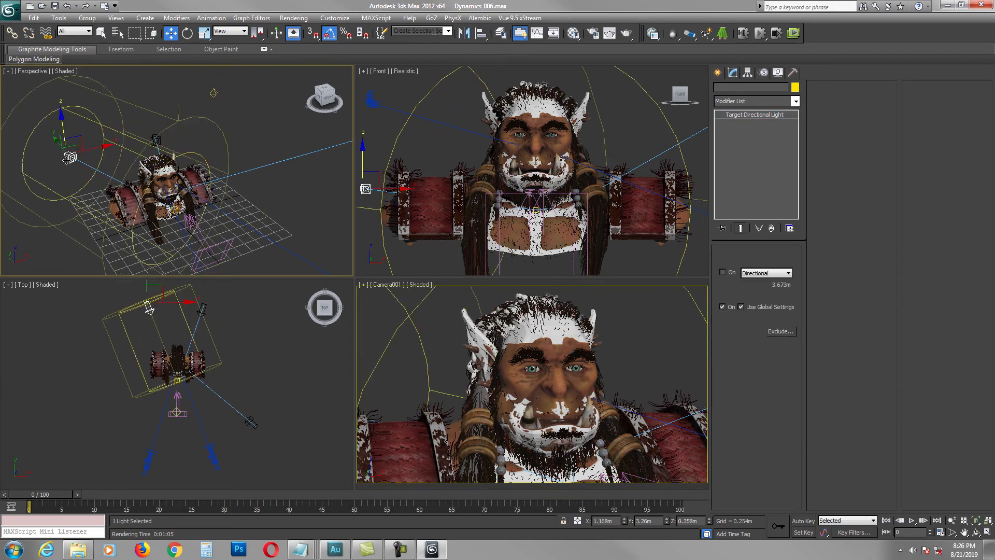
pyautogui.click(261, 125)
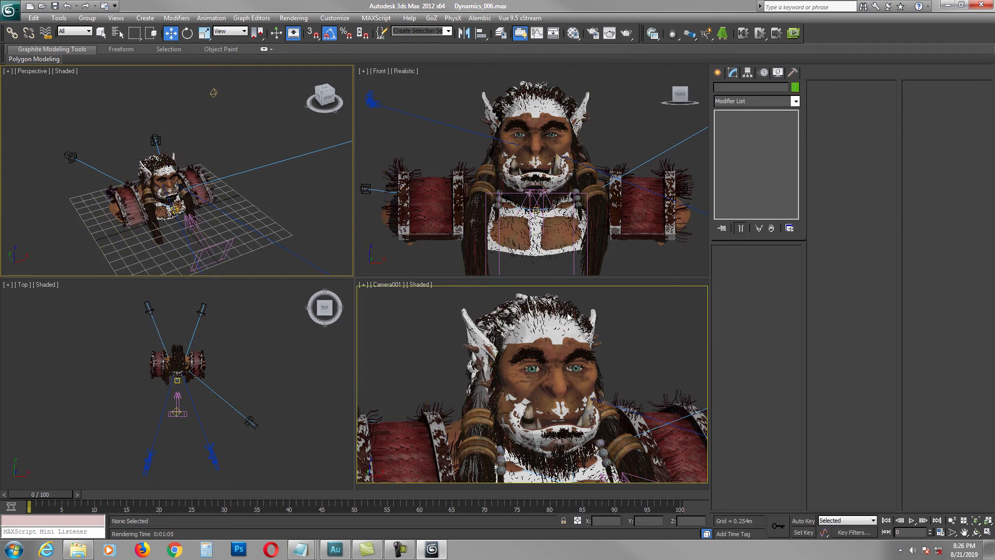
pyautogui.rightClick(630, 322)
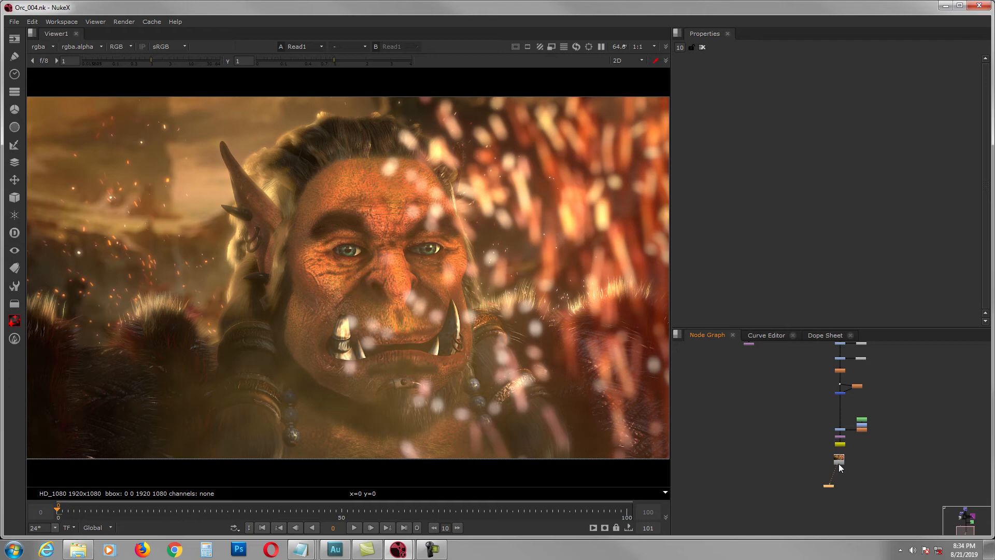
# Step: Switch to NukeX, disconnect the viewer in Orc_004.nk, and view the dome pass Read19 in the ORC group
pyautogui.moveTo(834, 468)
pyautogui.mouseDown(button='middle')
pyautogui.moveTo(829, 480)
pyautogui.moveTo(840, 455)
pyautogui.moveTo(832, 427)
pyautogui.moveTo(829, 451)
pyautogui.mouseUp(button='middle')
pyautogui.moveTo(821, 452); pyautogui.dragTo(815, 451)
pyautogui.moveTo(888, 354); pyautogui.dragTo(834, 472, button='middle')
pyautogui.moveTo(860, 405); pyautogui.dragTo(841, 459, button='middle')
pyautogui.scroll(5, 844, 408)
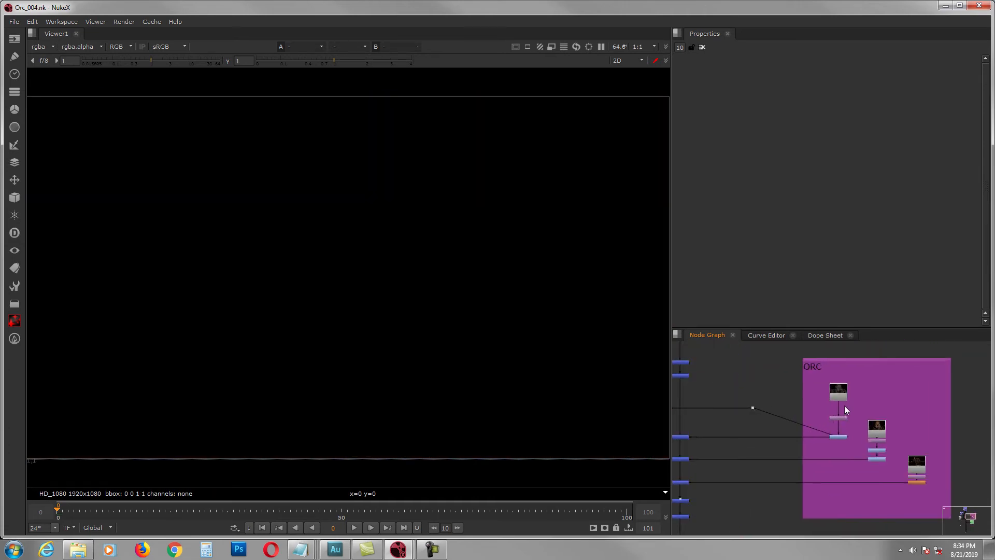
pyautogui.scroll(3, 845, 405)
pyautogui.click(842, 393)
pyautogui.press('1')
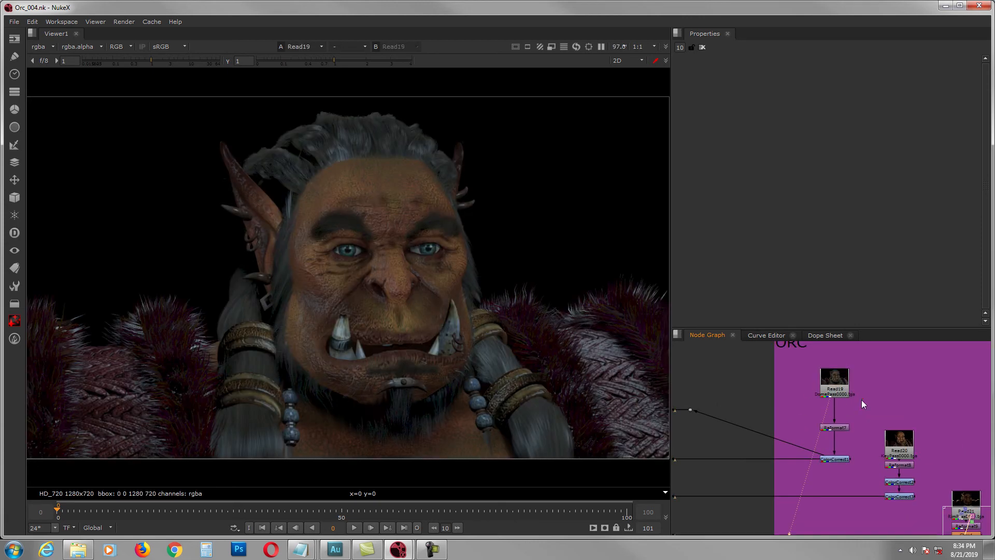
# Step: View the key pass Read20 and the rim pass Read21 in the ORC group
pyautogui.moveTo(858, 413); pyautogui.dragTo(786, 401, button='middle')
pyautogui.scroll(3, 811, 383)
pyautogui.moveTo(861, 452); pyautogui.dragTo(828, 366, button='middle')
pyautogui.click(854, 406)
pyautogui.press('1')
pyautogui.click(913, 454)
pyautogui.press('1')
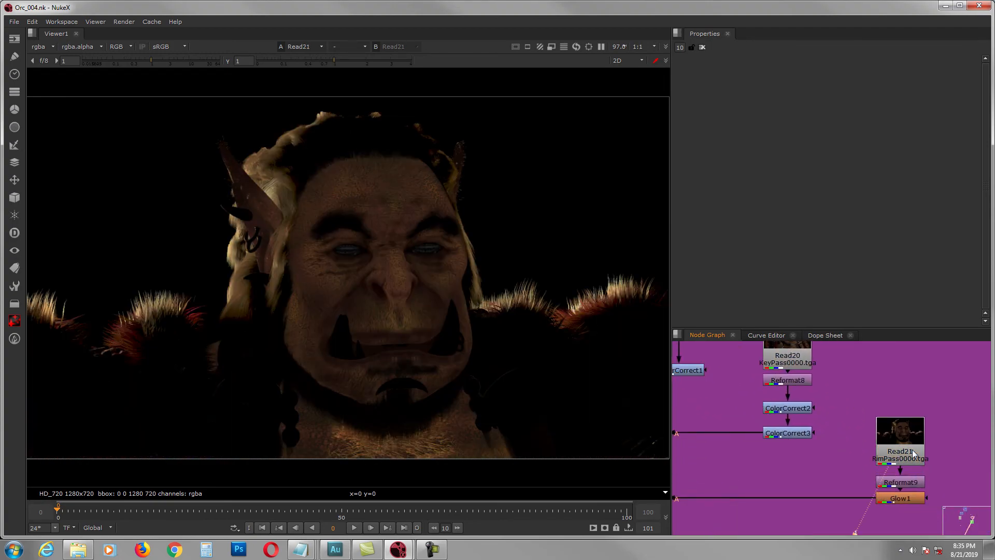
# Step: View the dome pass through Reformat7 and open the Reformat7 settings
pyautogui.moveTo(852, 423); pyautogui.dragTo(953, 482, button='middle')
pyautogui.scroll(-3, 803, 419)
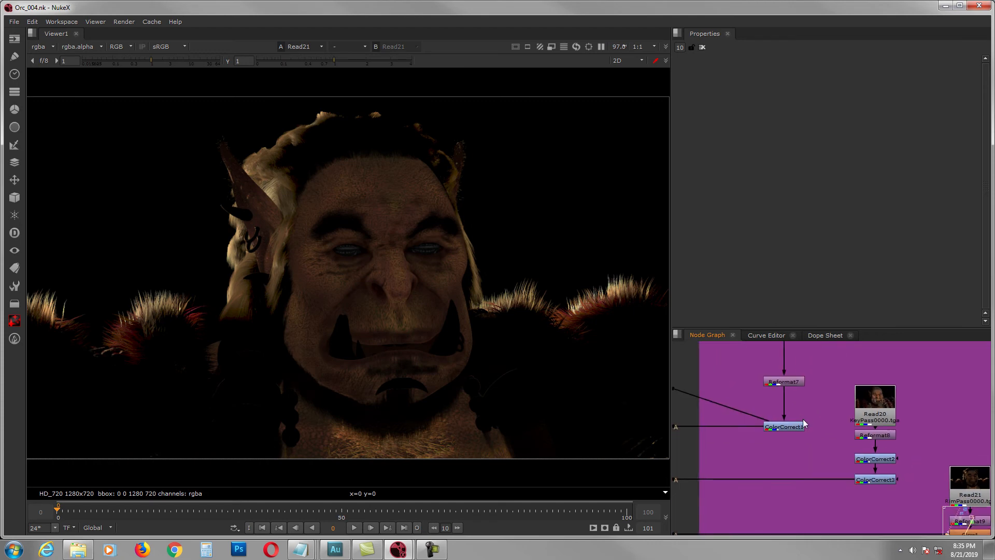
pyautogui.moveTo(795, 409); pyautogui.dragTo(880, 454, button='middle')
pyautogui.scroll(2, 879, 458)
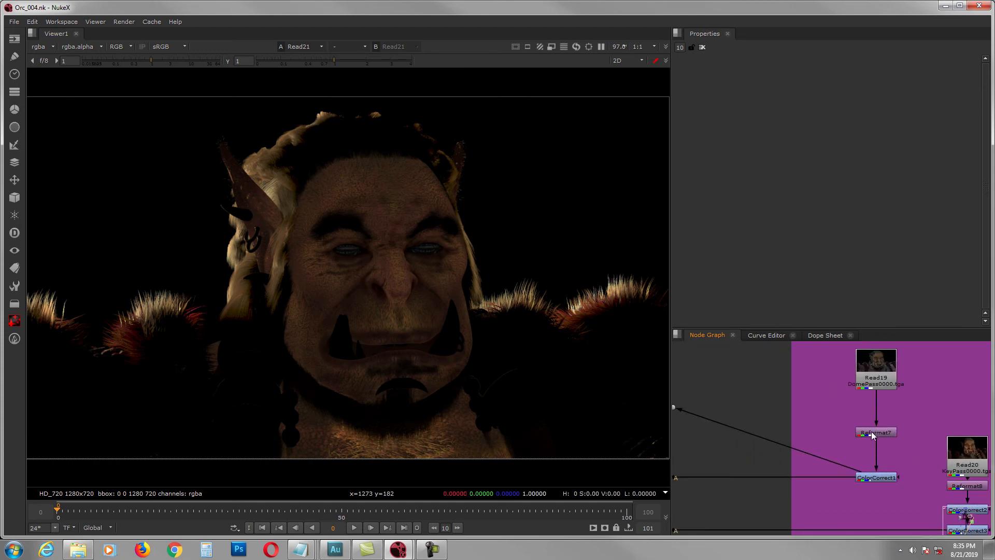
pyautogui.click(873, 433)
pyautogui.press('1')
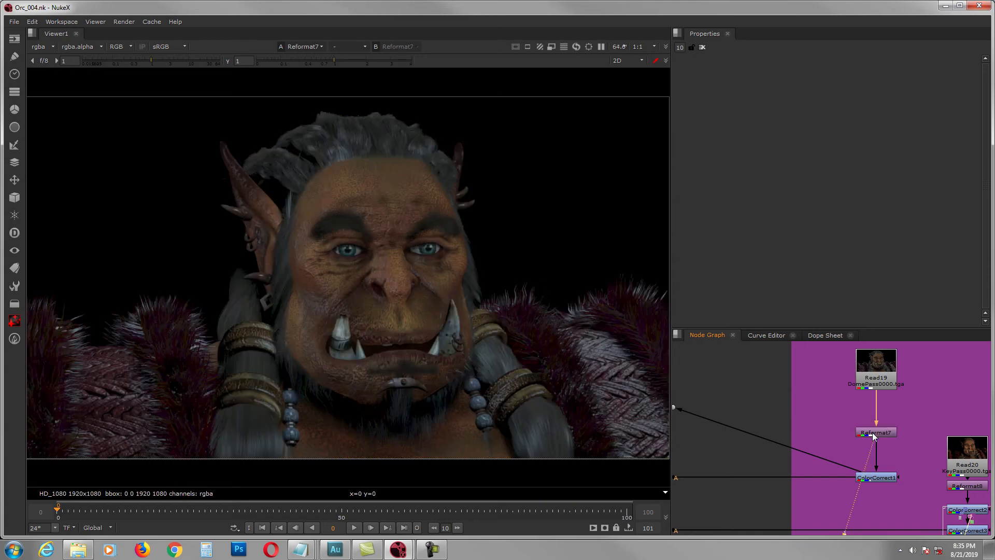
pyautogui.doubleClick(875, 431)
# Step: View Read19, open its settings to check the source format, and return the viewer to Reformat7
pyautogui.click(874, 377)
pyautogui.press('1')
pyautogui.doubleClick(874, 378)
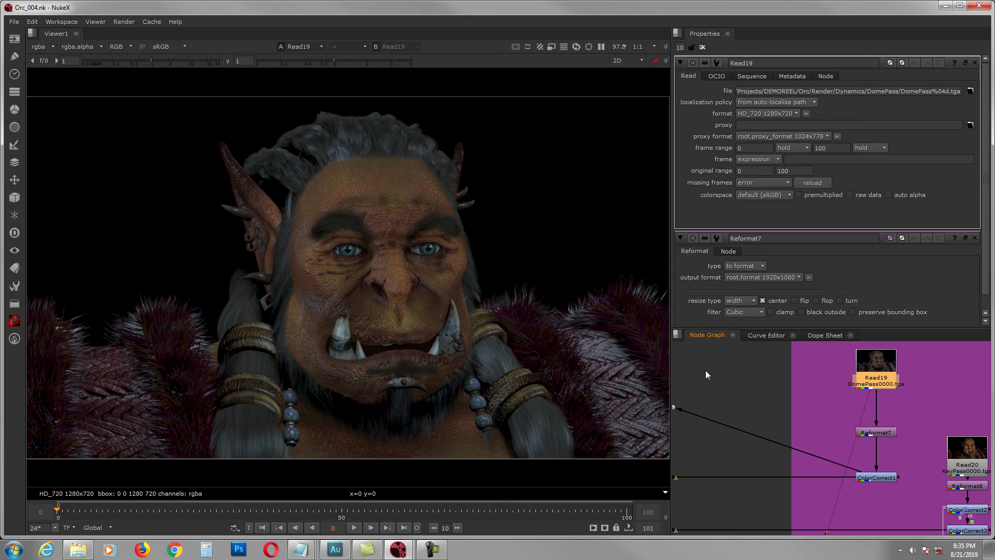
pyautogui.click(866, 434)
pyautogui.press('1')
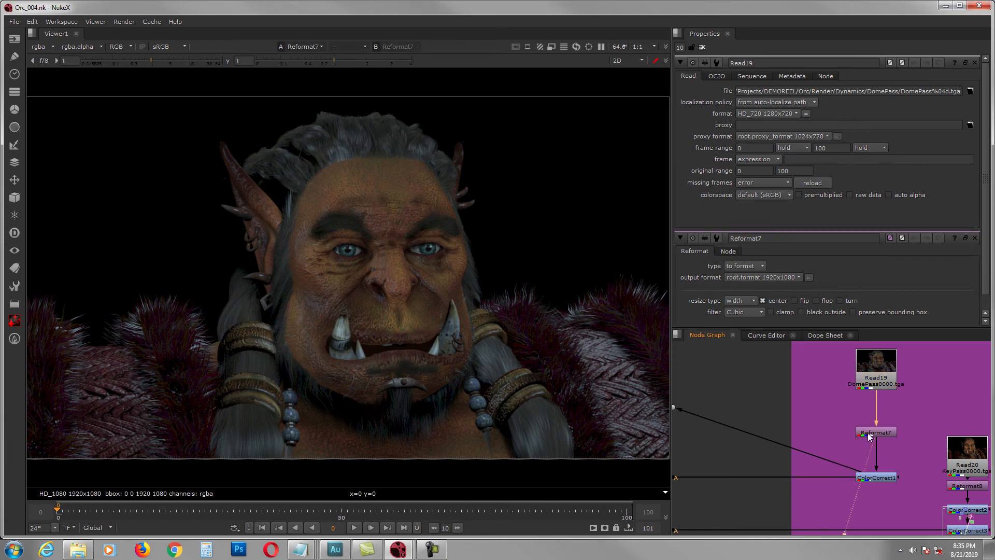
pyautogui.moveTo(869, 437); pyautogui.dragTo(875, 422, button='middle')
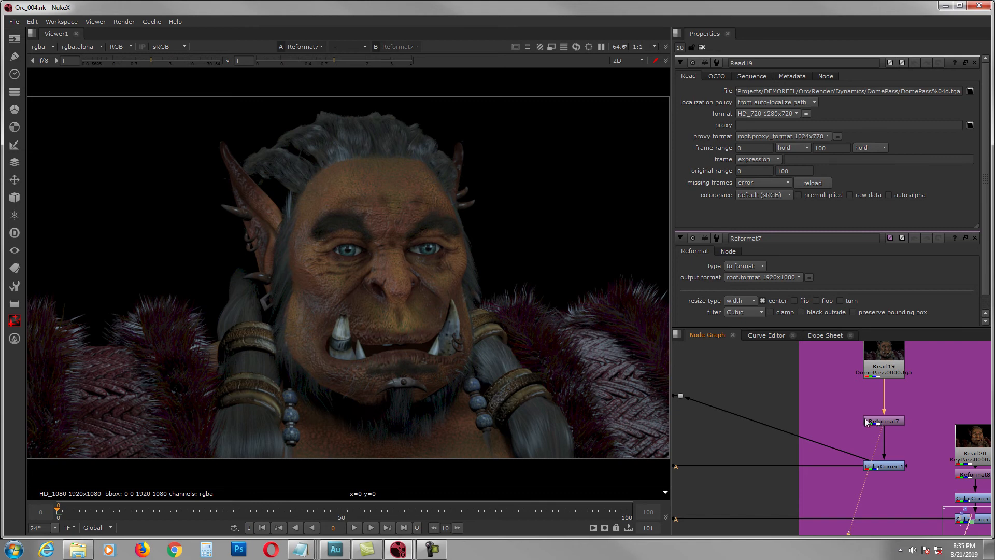
# Step: View the background plate through Reformat3, scrub it to frame 94, and return to the first frame
pyautogui.scroll(-6, 904, 413)
pyautogui.scroll(-1, 848, 458)
pyautogui.moveTo(815, 398); pyautogui.dragTo(848, 496, button='middle')
pyautogui.scroll(1, 838, 416)
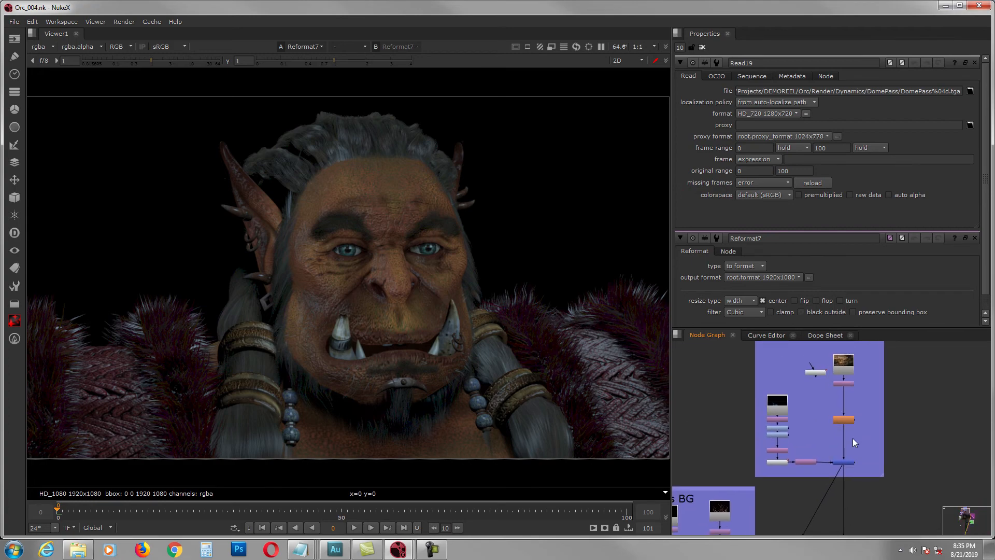
pyautogui.scroll(2, 844, 382)
pyautogui.moveTo(878, 443); pyautogui.dragTo(881, 431, button='middle')
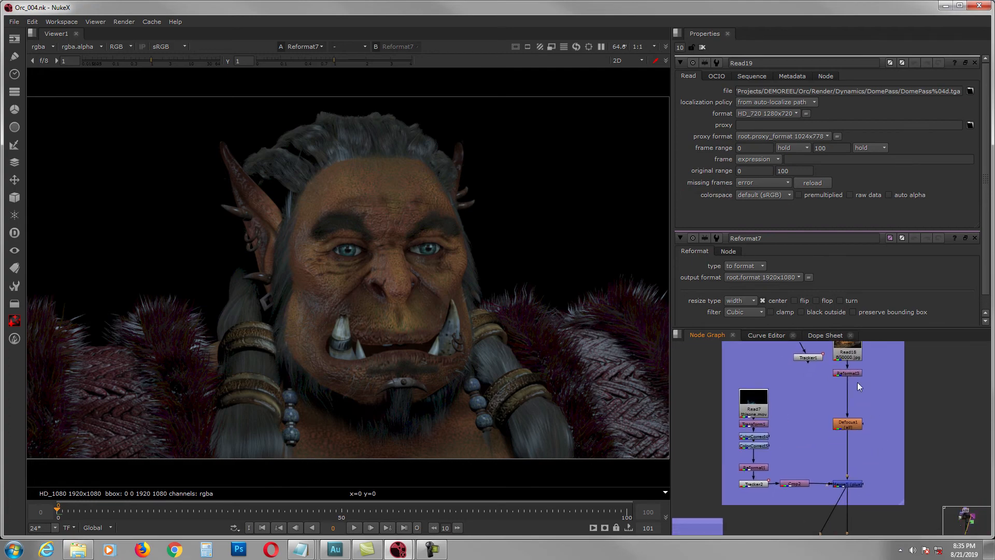
pyautogui.press('1')
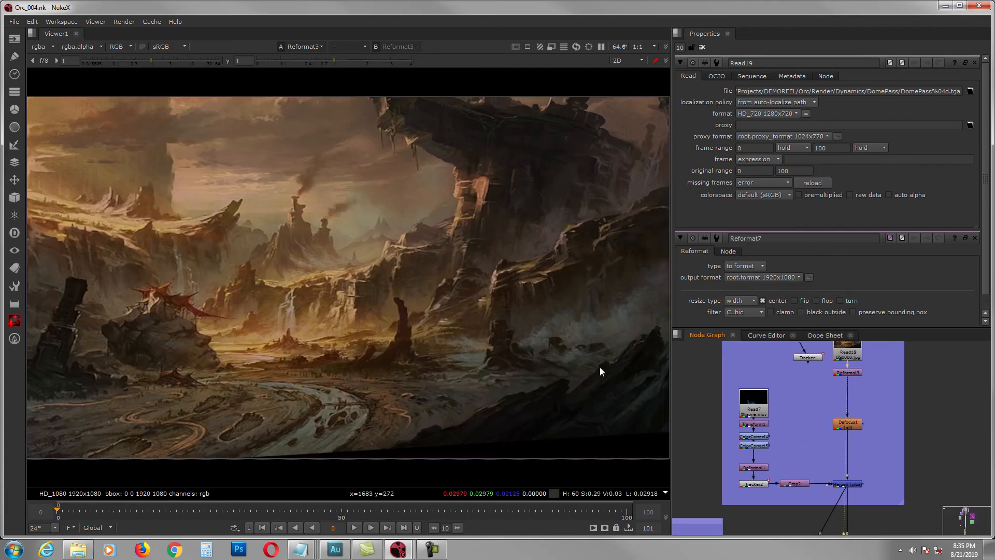
pyautogui.moveTo(173, 508); pyautogui.dragTo(593, 509)
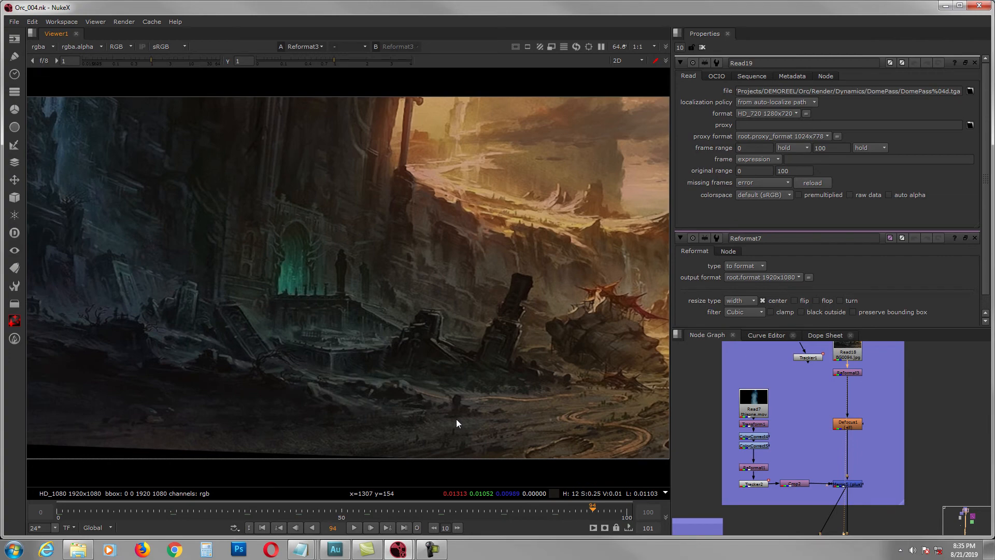
pyautogui.click(262, 527)
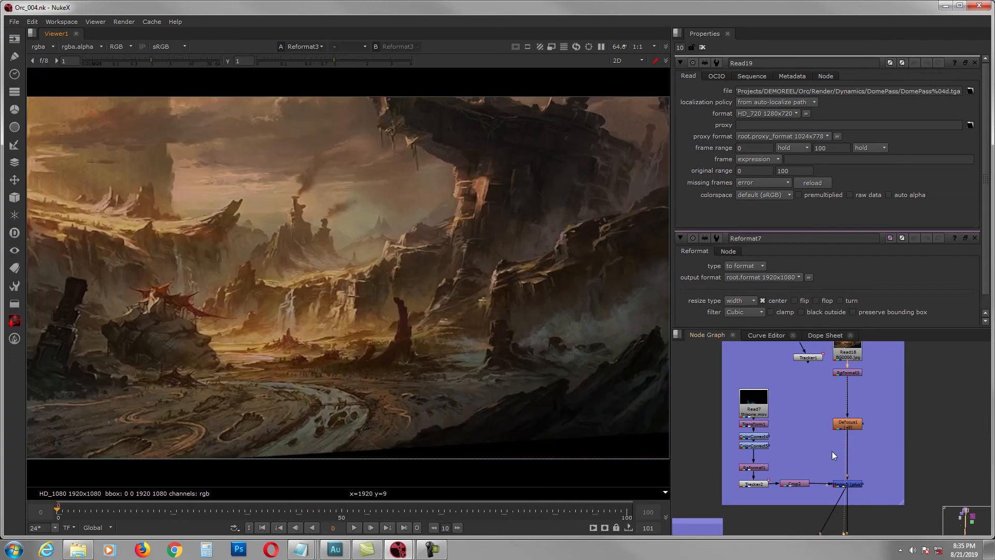
# Step: View the blurred background through Defocus1 and open the Defocus1 settings
pyautogui.moveTo(832, 451); pyautogui.dragTo(837, 427, button='middle')
pyautogui.click(845, 409)
pyautogui.press('1')
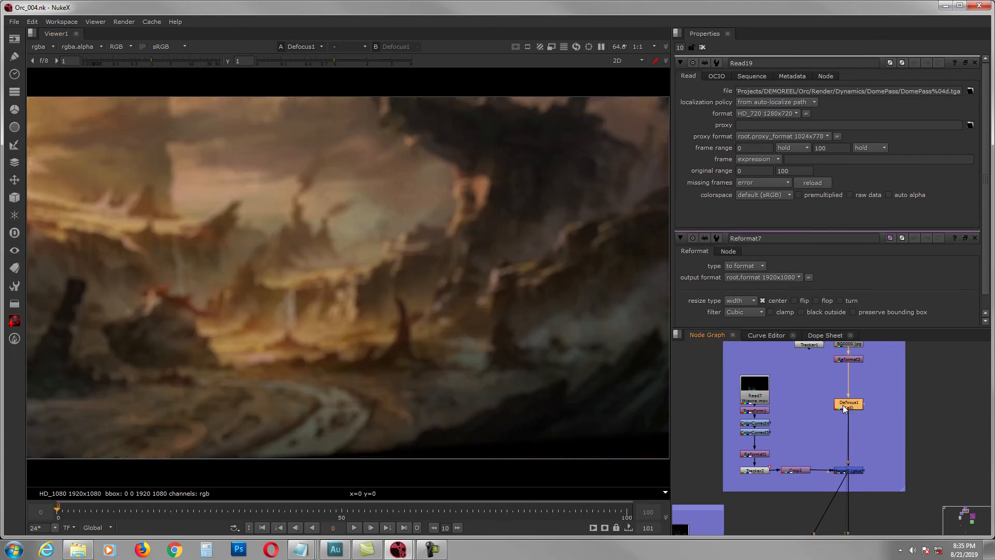
pyautogui.doubleClick(848, 410)
# Step: Limit the number of open node settings panels to 1 and close the Defocus1 settings
pyautogui.doubleClick(680, 47)
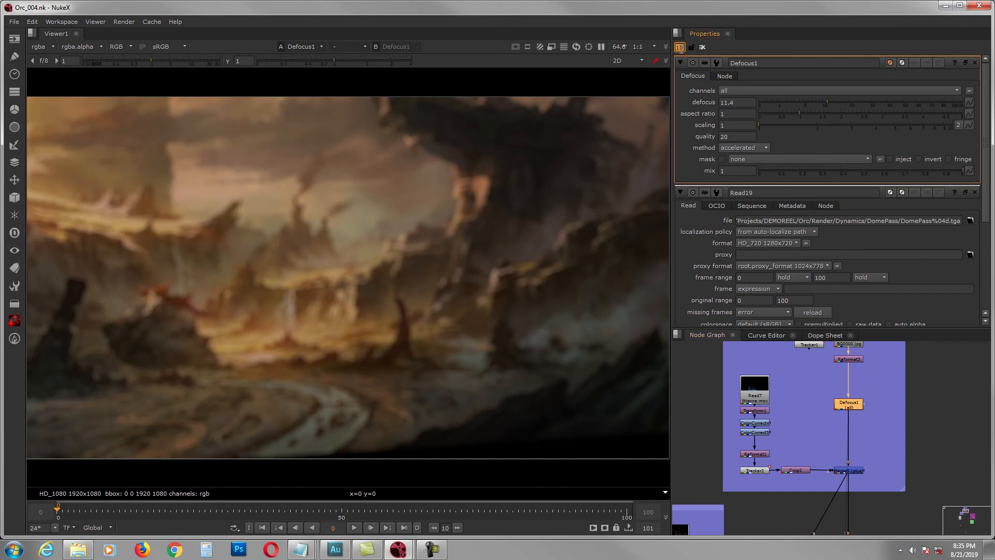
pyautogui.write('1')
pyautogui.press('Return')
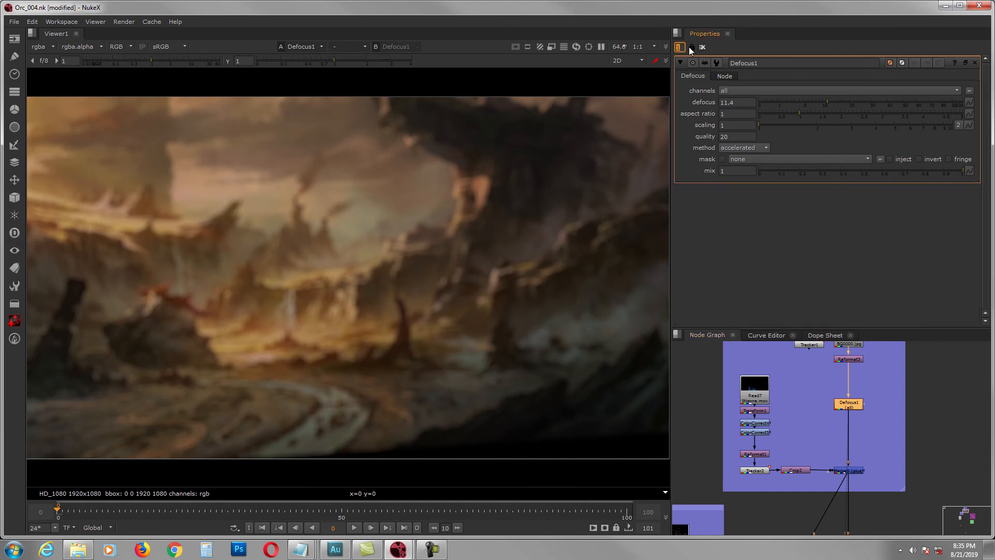
pyautogui.click(702, 47)
# Step: View the background combined with the smoke at Merge5 and go to frame 33
pyautogui.moveTo(807, 419); pyautogui.dragTo(842, 408, button='middle')
pyautogui.click(881, 461)
pyautogui.press('1')
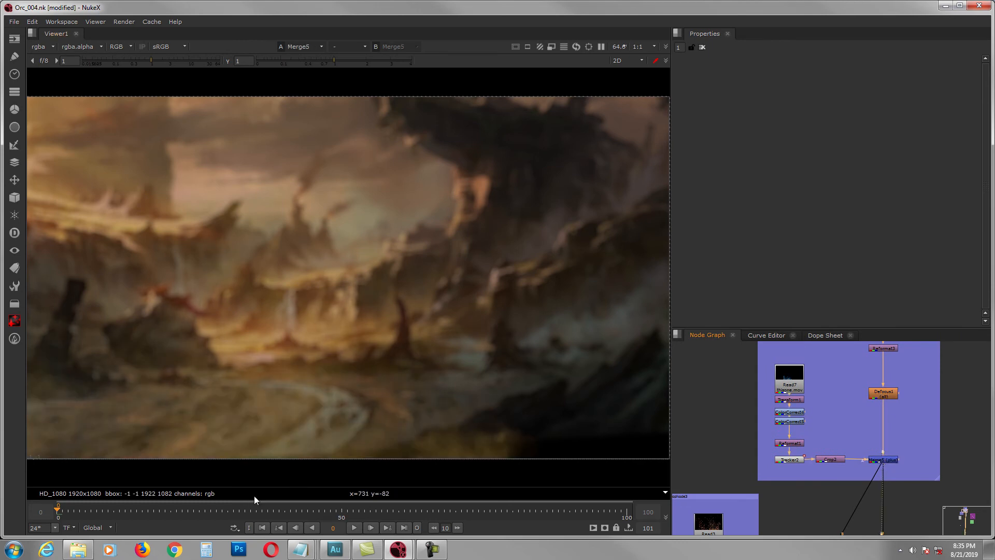
pyautogui.click(244, 510)
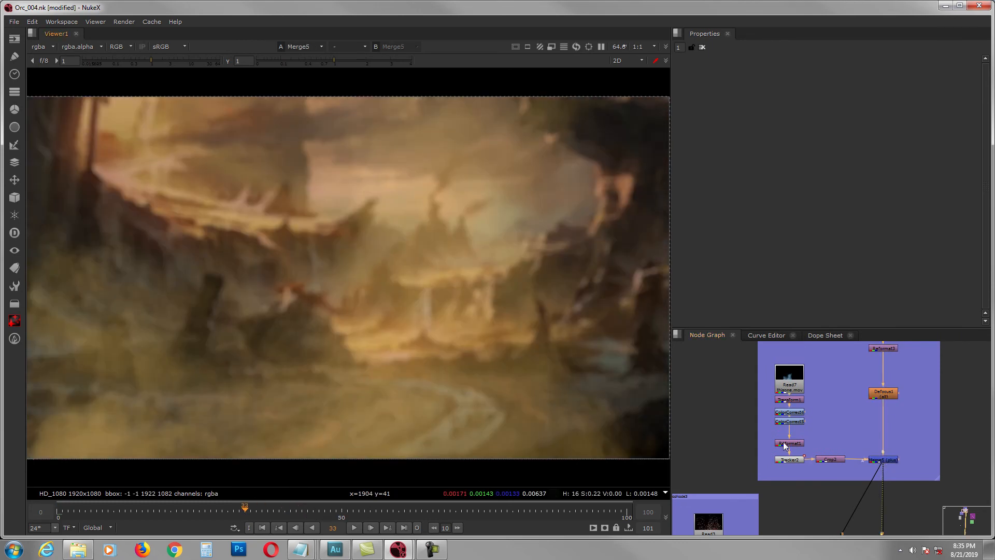
# Step: Open the Tracker2 settings on the smoke branch to examine its tracks
pyautogui.moveTo(811, 473); pyautogui.dragTo(826, 477, button='middle')
pyautogui.scroll(2, 824, 472)
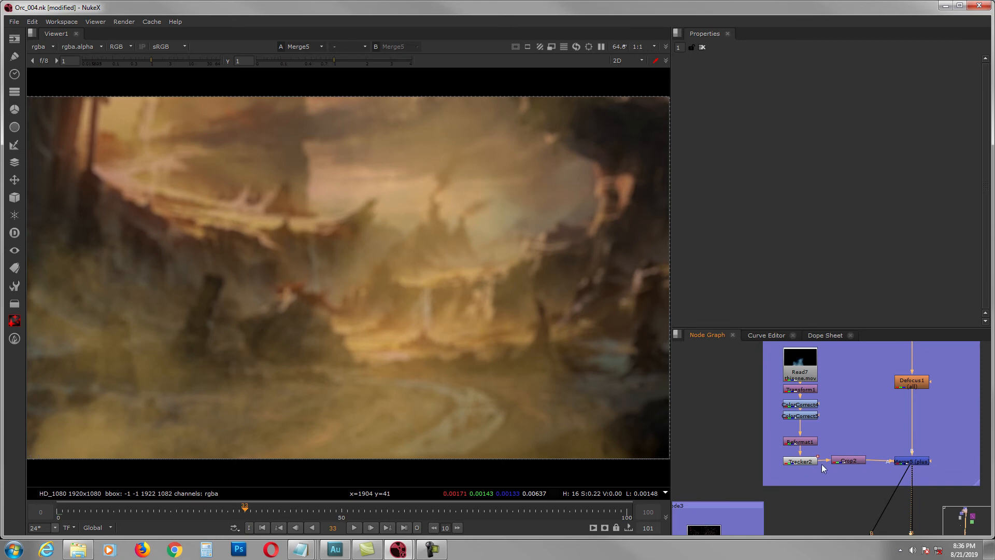
pyautogui.doubleClick(807, 462)
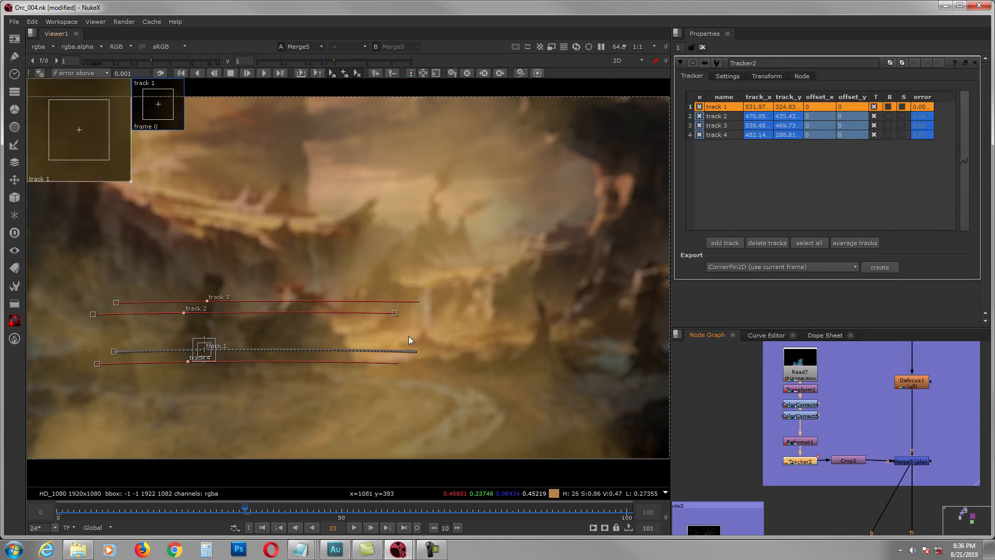
# Step: Connect Tracker1 to Reformat3 on the background branch and view Tracker1
pyautogui.moveTo(836, 377); pyautogui.dragTo(823, 432, button='middle')
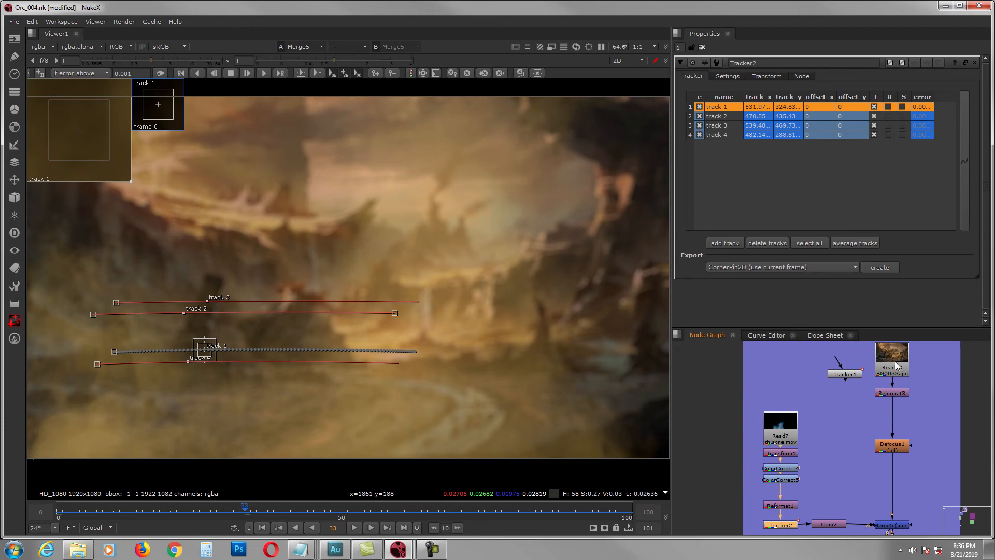
pyautogui.click(891, 391)
pyautogui.press('1')
pyautogui.moveTo(836, 359); pyautogui.dragTo(842, 385)
pyautogui.press('1')
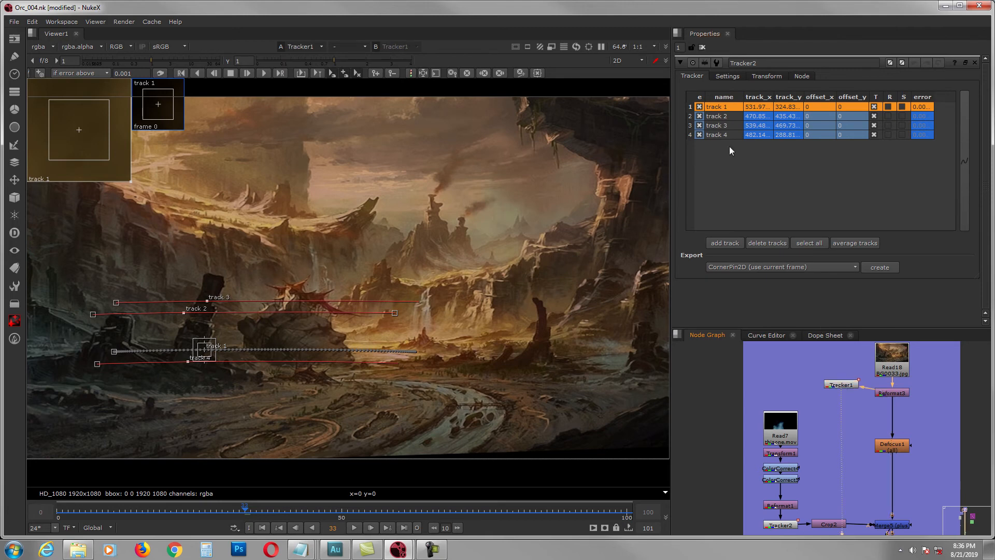
# Step: Open the Tracker1 settings in place of Tracker2's, scrub the tracks to frame 61, return to the first frame, and close the settings
pyautogui.click(702, 47)
pyautogui.doubleClick(840, 386)
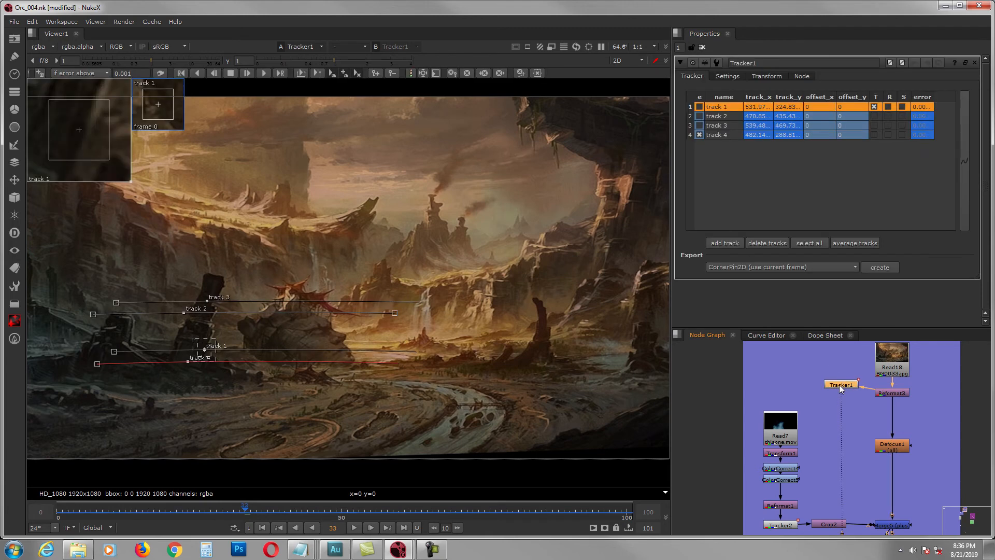
pyautogui.moveTo(328, 512); pyautogui.dragTo(405, 512)
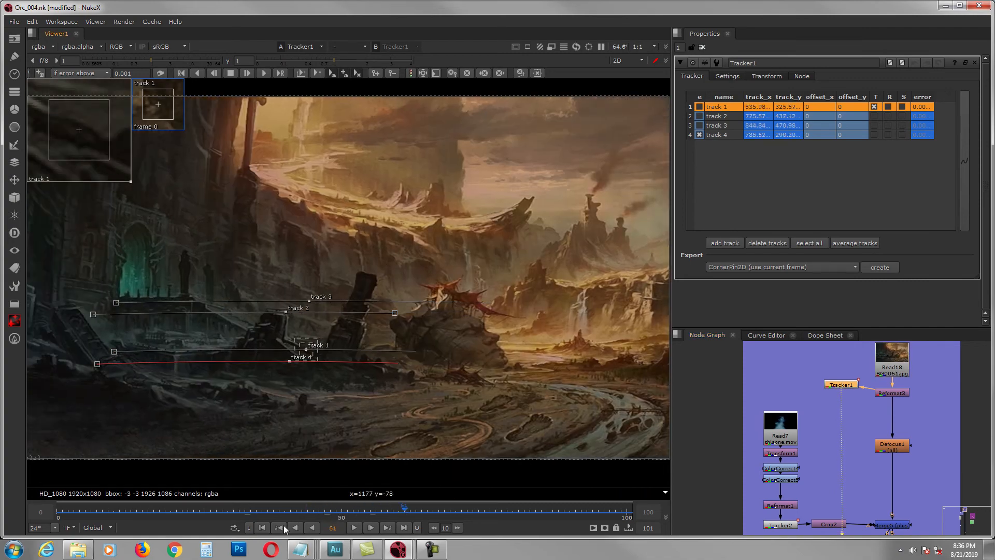
pyautogui.click(262, 527)
pyautogui.click(702, 47)
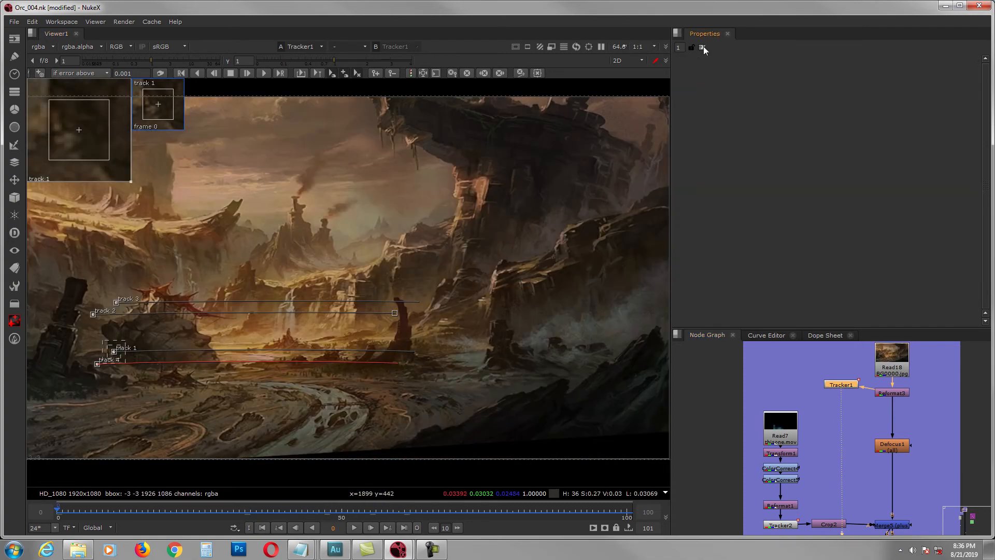
# Step: Disconnect the viewer from Tracker1, view Merge5, and scrub the smoke-covered background to frame 59
pyautogui.moveTo(859, 435); pyautogui.dragTo(865, 404, button='middle')
pyautogui.moveTo(847, 370); pyautogui.dragTo(782, 509)
pyautogui.moveTo(856, 386); pyautogui.dragTo(851, 409, button='middle')
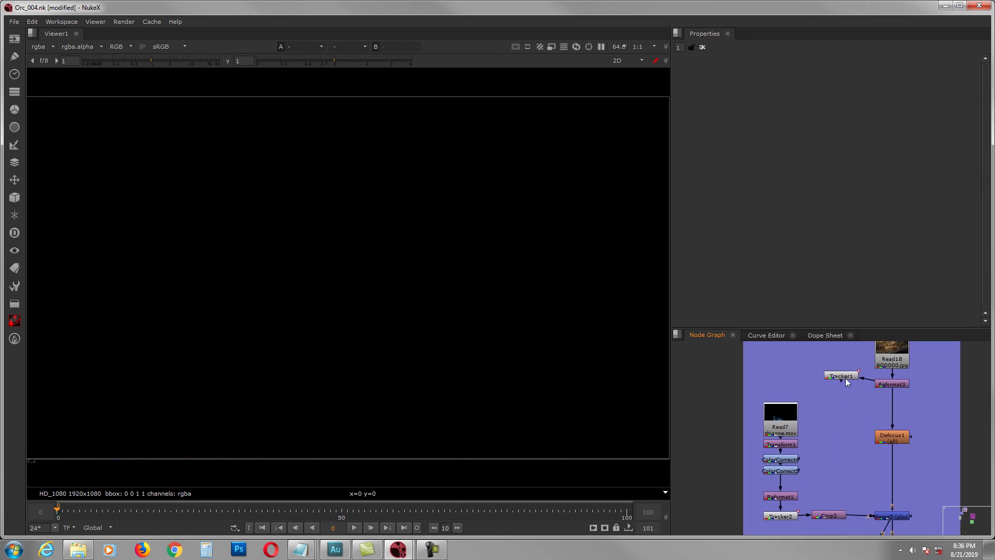
pyautogui.moveTo(891, 516); pyautogui.dragTo(897, 474, button='middle')
pyautogui.click(897, 473)
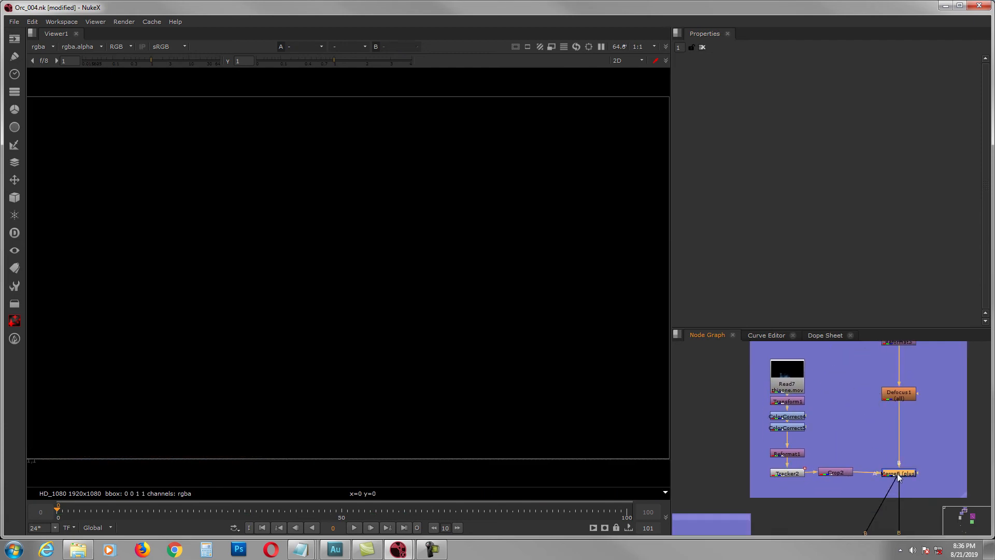
pyautogui.press('1')
pyautogui.click(195, 511)
pyautogui.moveTo(252, 509); pyautogui.dragTo(393, 511)
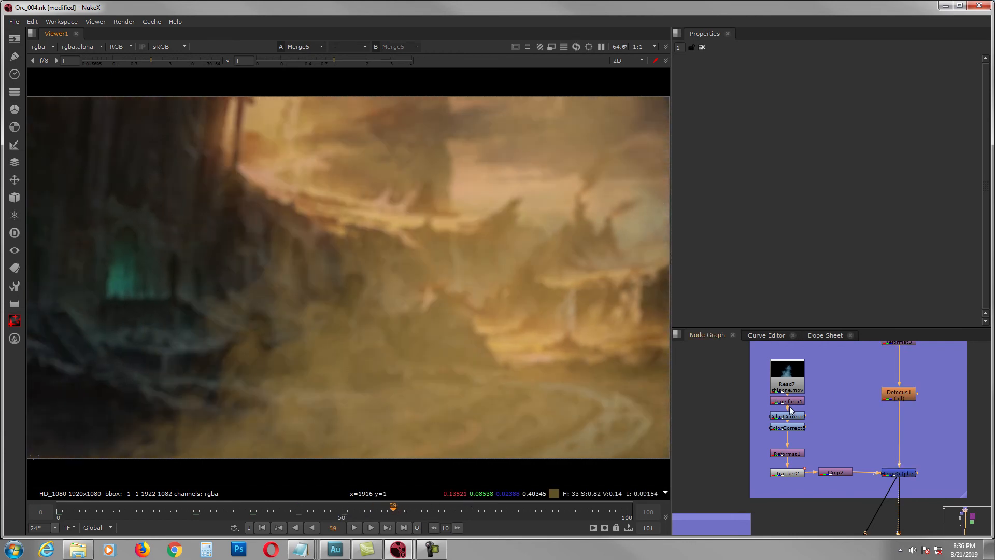
# Step: View the smoke element at ColorCorrect5, scrub through its frames, and return to the first frame
pyautogui.click(787, 427)
pyautogui.press('1')
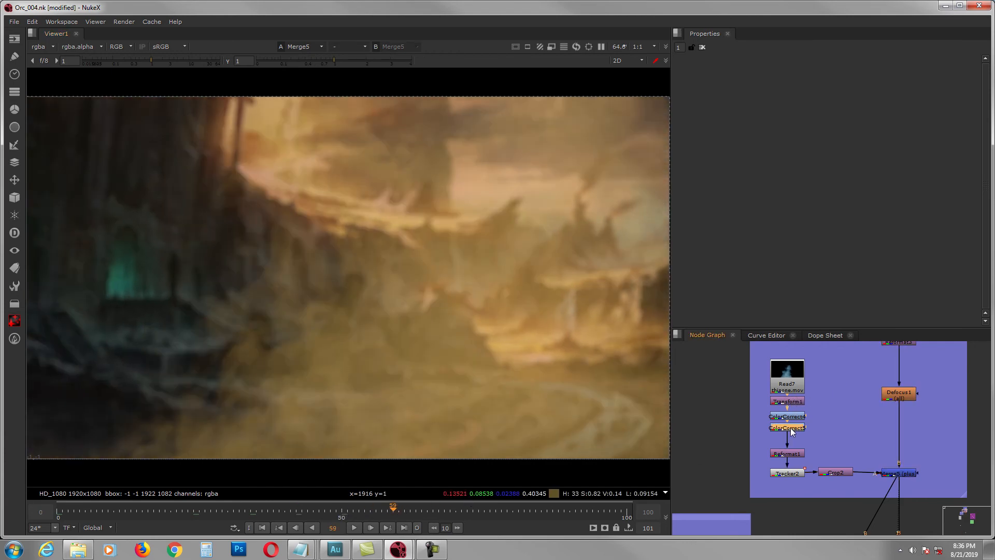
pyautogui.moveTo(172, 514); pyautogui.dragTo(434, 518)
pyautogui.click(263, 528)
# Step: View the tracked smoke through Crop2 and open the Crop2 settings
pyautogui.moveTo(792, 454); pyautogui.dragTo(790, 434, button='middle')
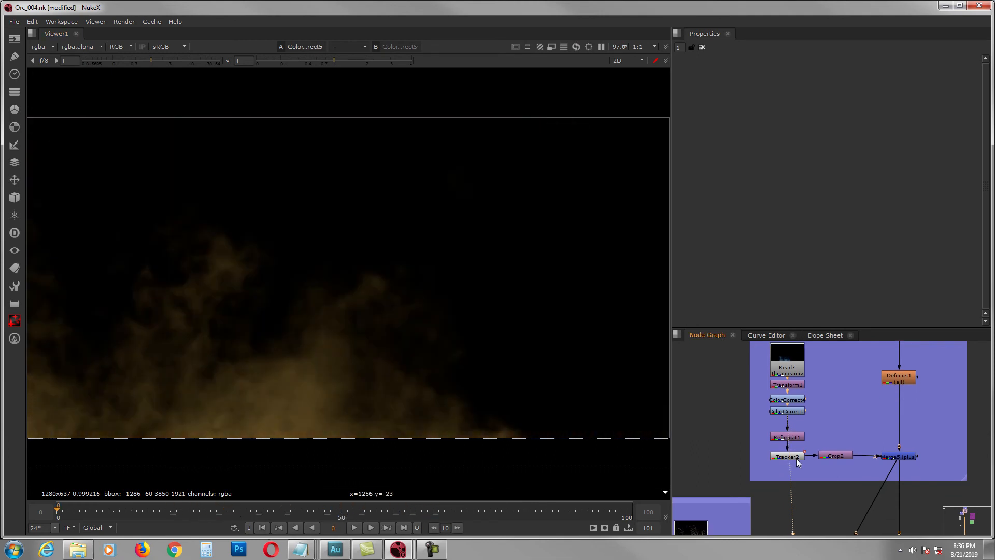
pyautogui.click(844, 456)
pyautogui.press('1')
pyautogui.doubleClick(844, 455)
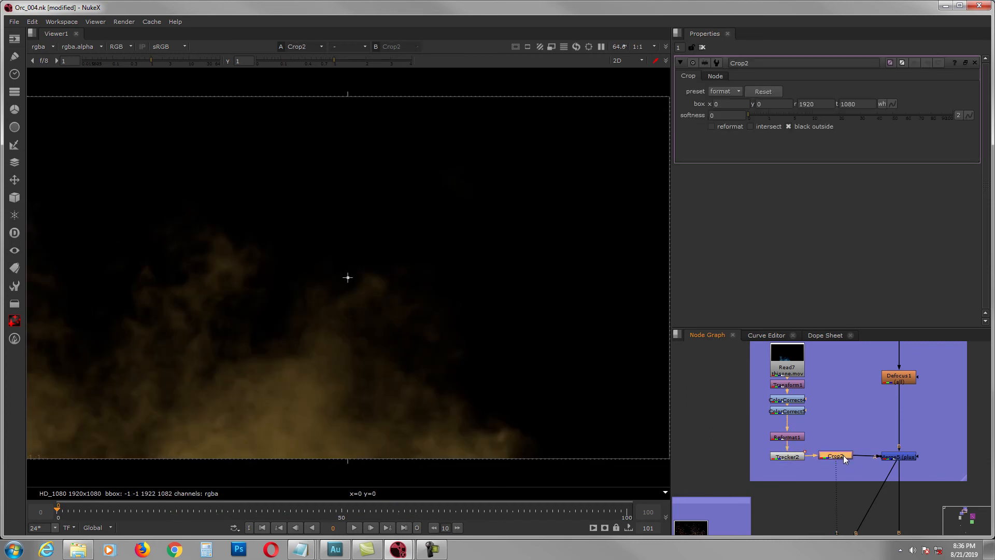
# Step: View the background composite at Merge5 and close the Crop2 settings
pyautogui.scroll(-1, 577, 369)
pyautogui.click(891, 457)
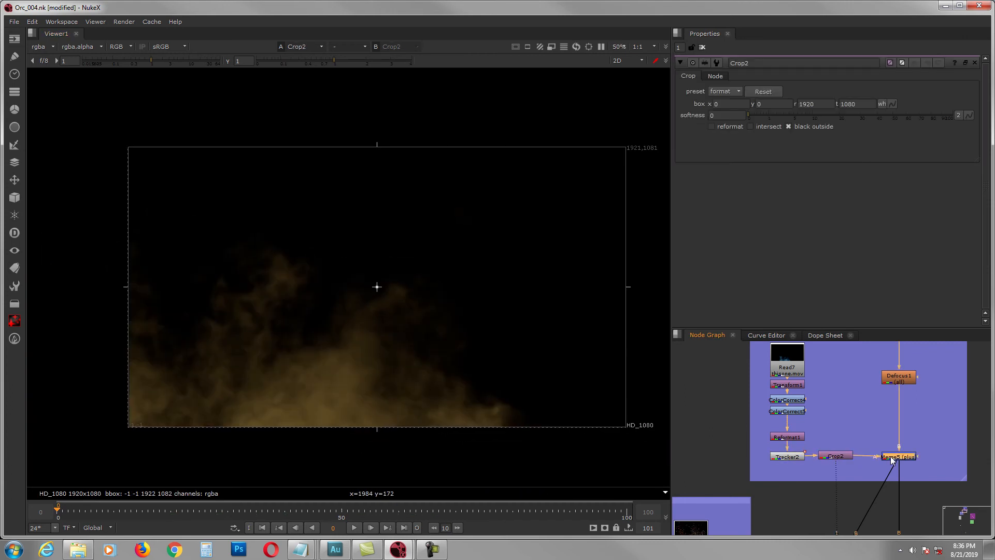
pyautogui.press('1')
pyautogui.moveTo(890, 457); pyautogui.dragTo(883, 413, button='middle')
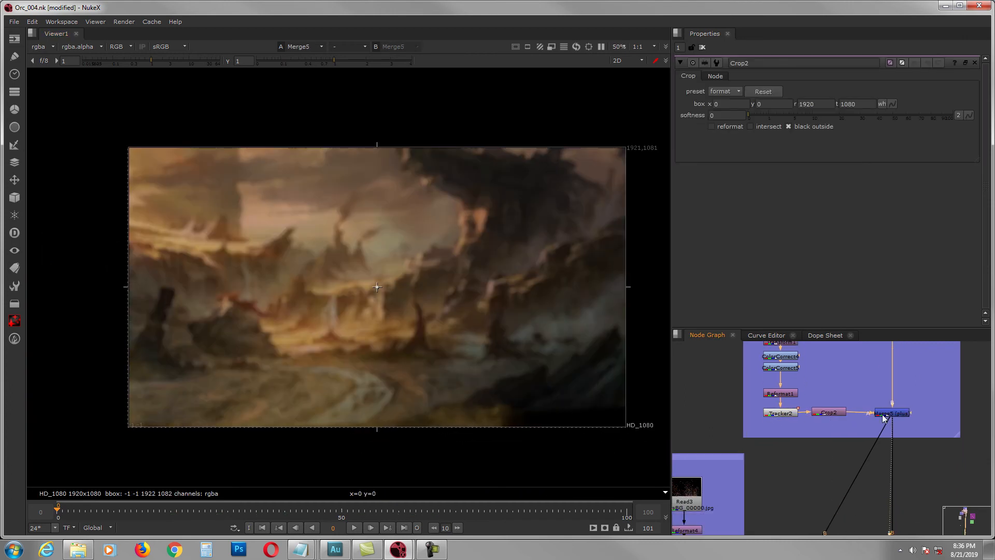
pyautogui.click(701, 49)
# Step: View Merge4, where the first Embers BG element joins the background
pyautogui.scroll(-4, 876, 452)
pyautogui.moveTo(876, 452); pyautogui.dragTo(861, 397, button='middle')
pyautogui.moveTo(865, 487); pyautogui.dragTo(912, 440, button='middle')
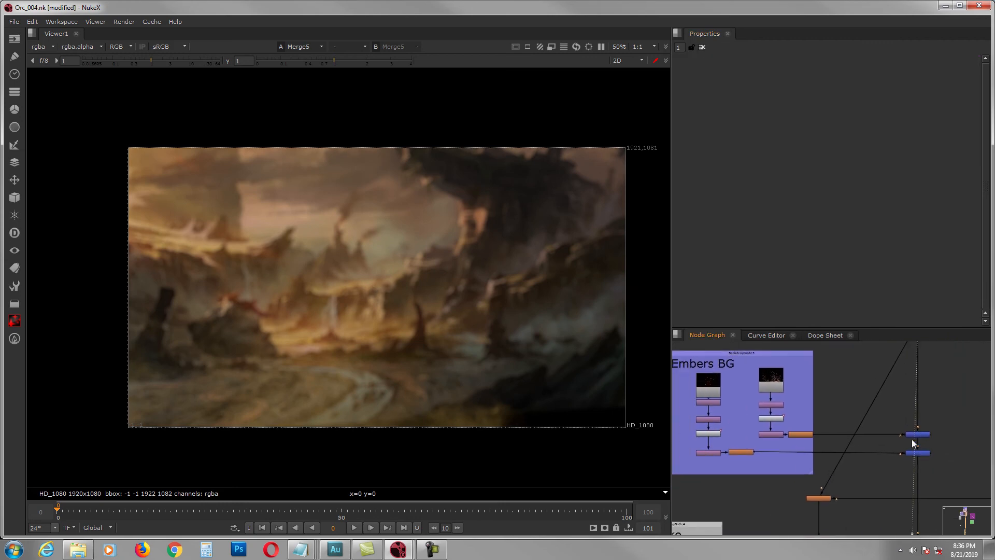
pyautogui.click(917, 435)
pyautogui.press('1')
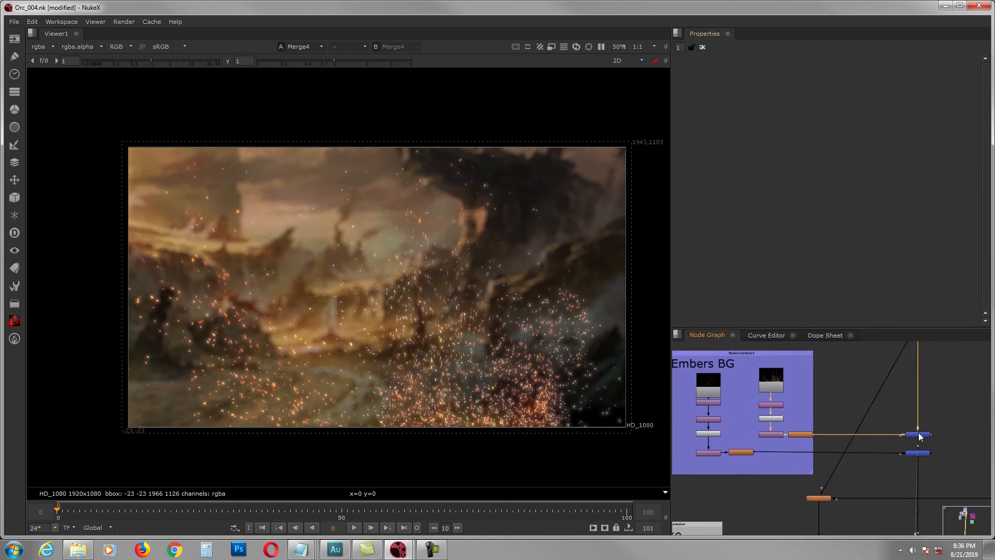
# Step: Inspect the Embers BG node chains and view their second element merged at Merge6
pyautogui.scroll(3, 796, 425)
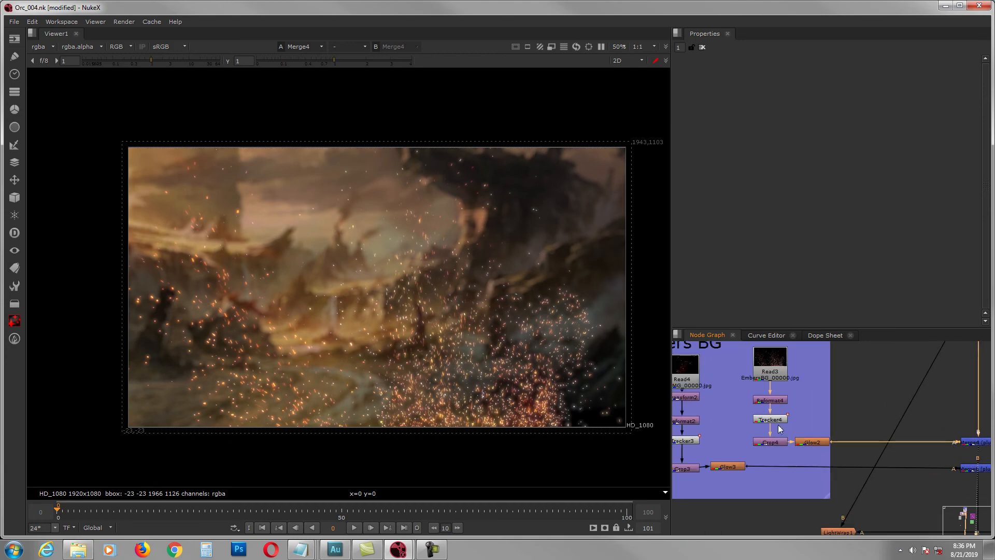
pyautogui.moveTo(768, 426); pyautogui.dragTo(801, 427, button='middle')
pyautogui.moveTo(875, 457); pyautogui.dragTo(840, 442, button='middle')
pyautogui.click(971, 454)
pyautogui.press('1')
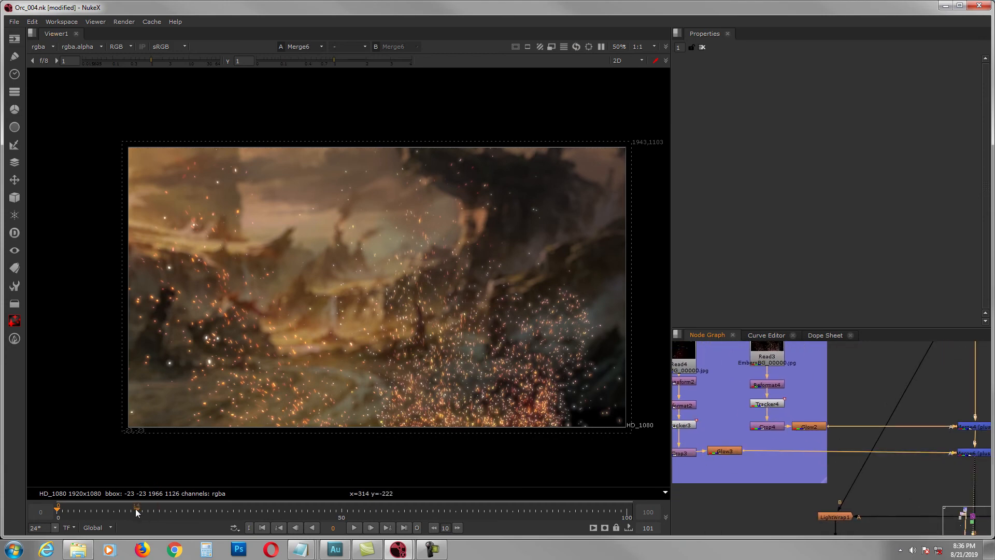
# Step: Scrub the embers-covered background through to frame 92 and return to the first frame
pyautogui.click(272, 511)
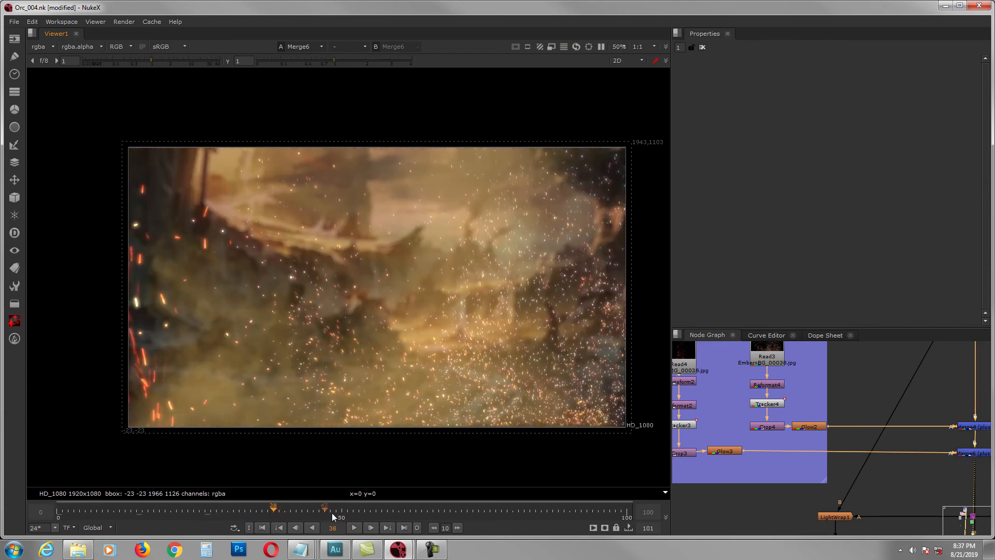
pyautogui.click(430, 511)
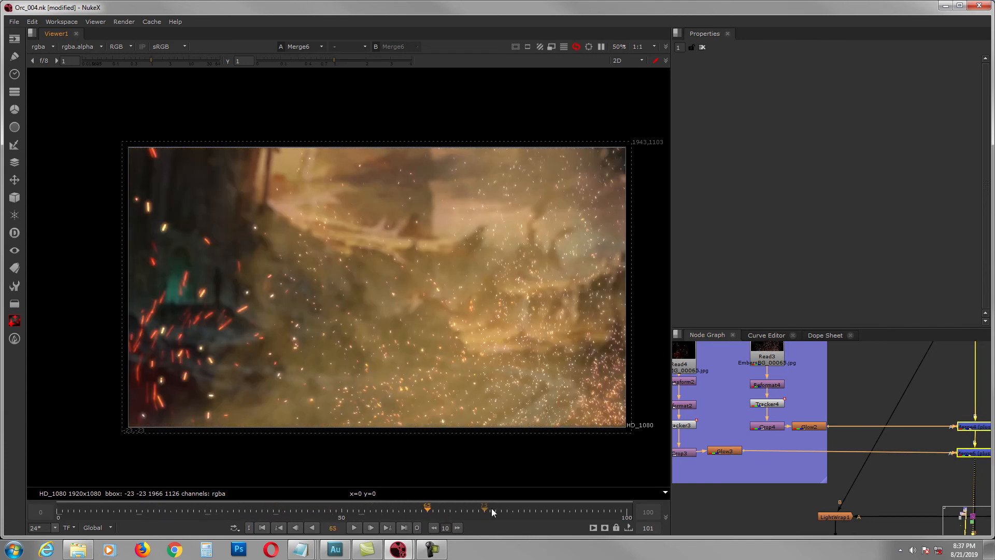
pyautogui.click(469, 511)
pyautogui.click(549, 511)
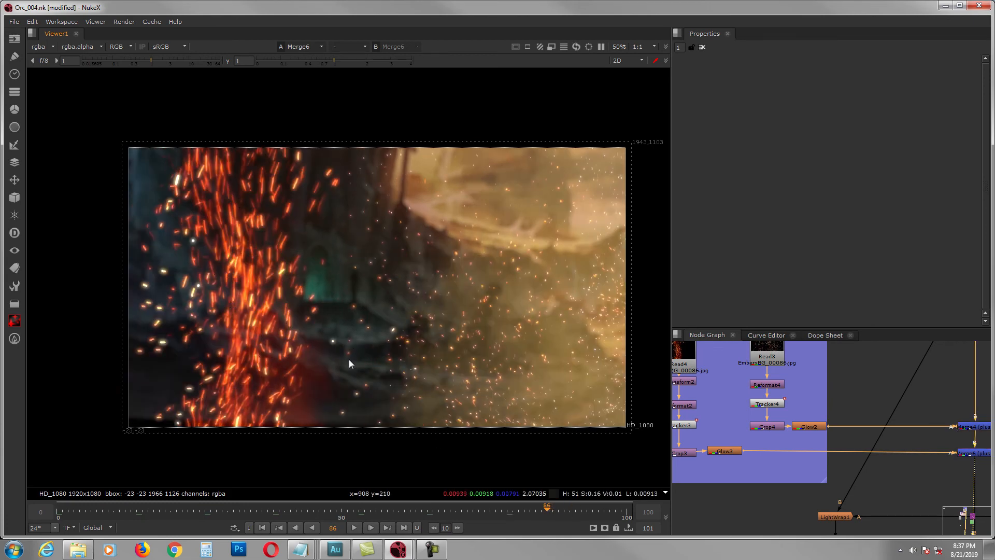
pyautogui.click(579, 510)
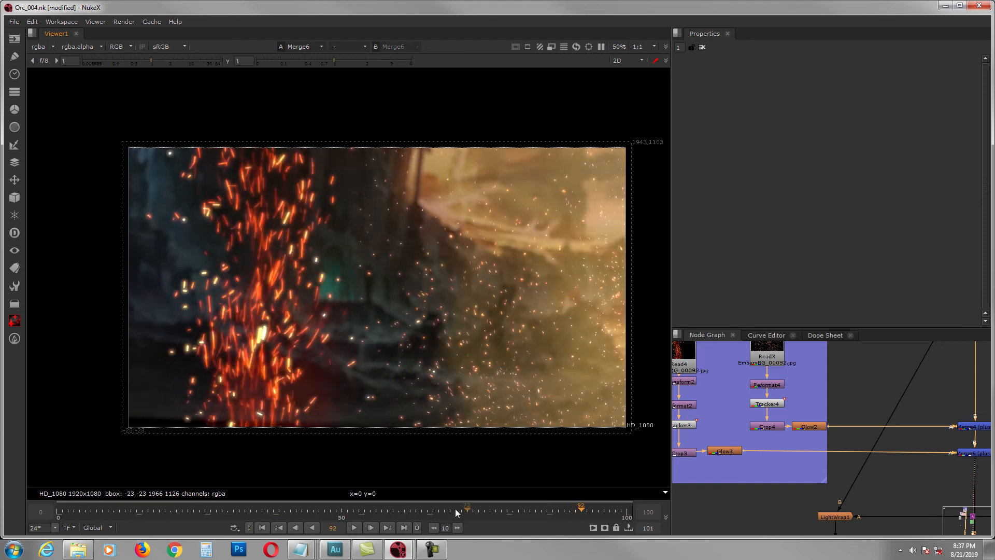
pyautogui.click(263, 528)
# Step: View Merge3, where the orc's dome light pass is placed over the background
pyautogui.moveTo(909, 436); pyautogui.dragTo(781, 404, button='middle')
pyautogui.scroll(2, 797, 440)
pyautogui.click(764, 450)
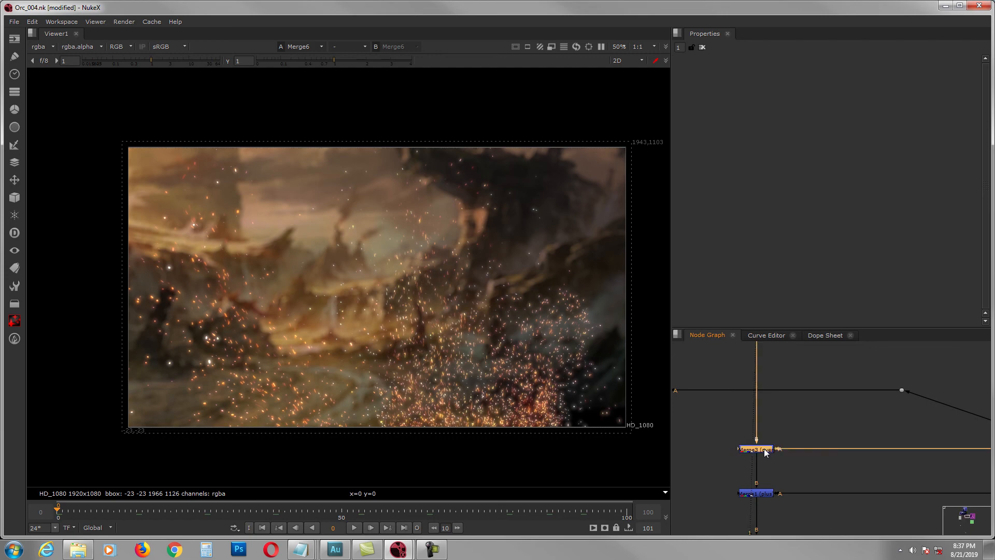
pyautogui.press('1')
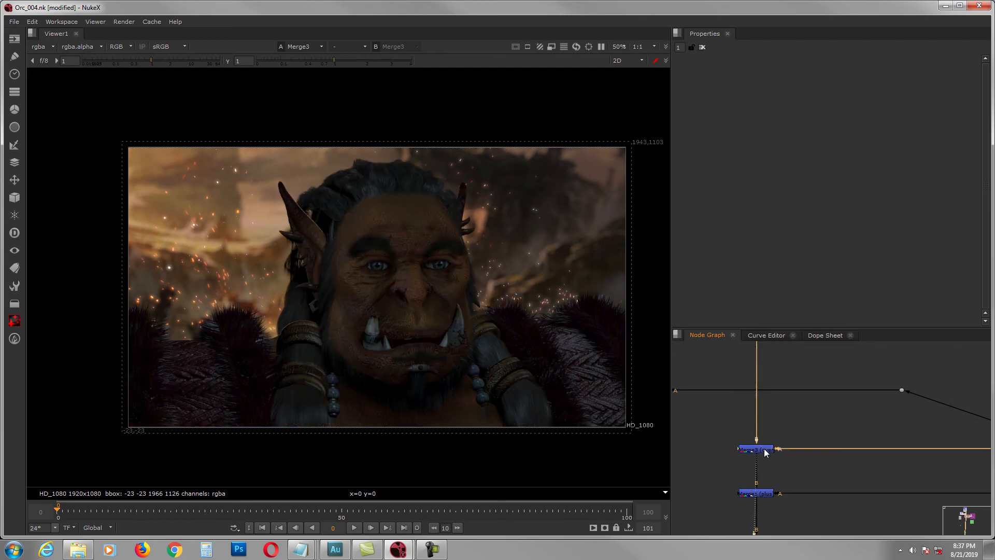
# Step: View the orc with the key light pass added at Merge1 and compare it with Merge3
pyautogui.scroll(-3, 765, 451)
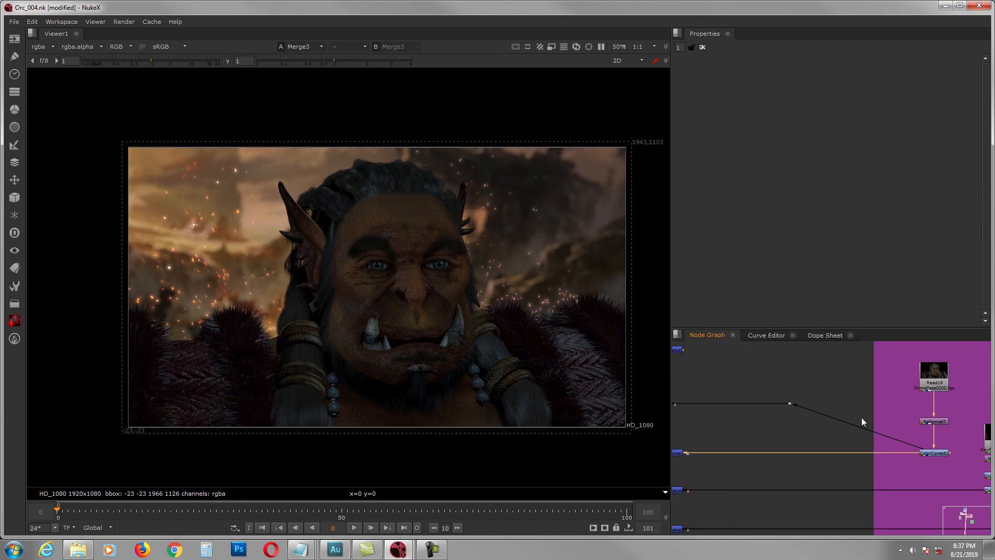
pyautogui.scroll(2, 850, 414)
pyautogui.click(753, 447)
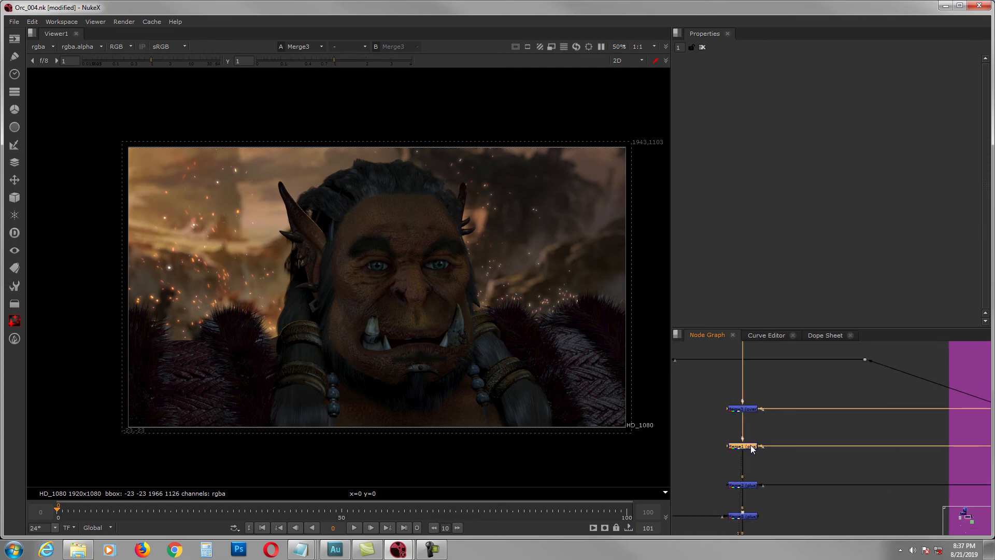
pyautogui.press('1')
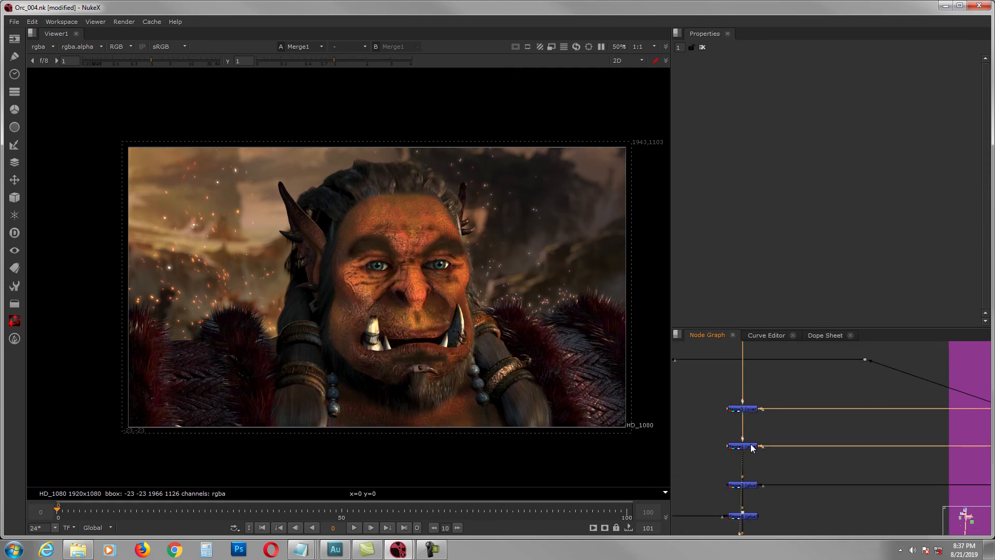
pyautogui.click(747, 408)
pyautogui.press('2')
pyautogui.press('1')
# Step: View the rim-lit orc composite at Merge2
pyautogui.moveTo(777, 443); pyautogui.dragTo(765, 395, button='middle')
pyautogui.click(741, 439)
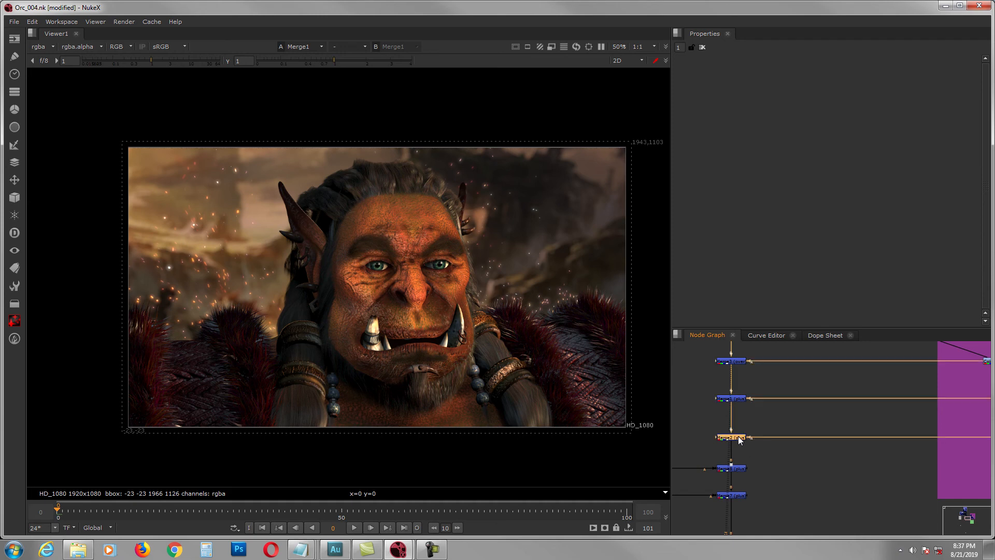
pyautogui.press('1')
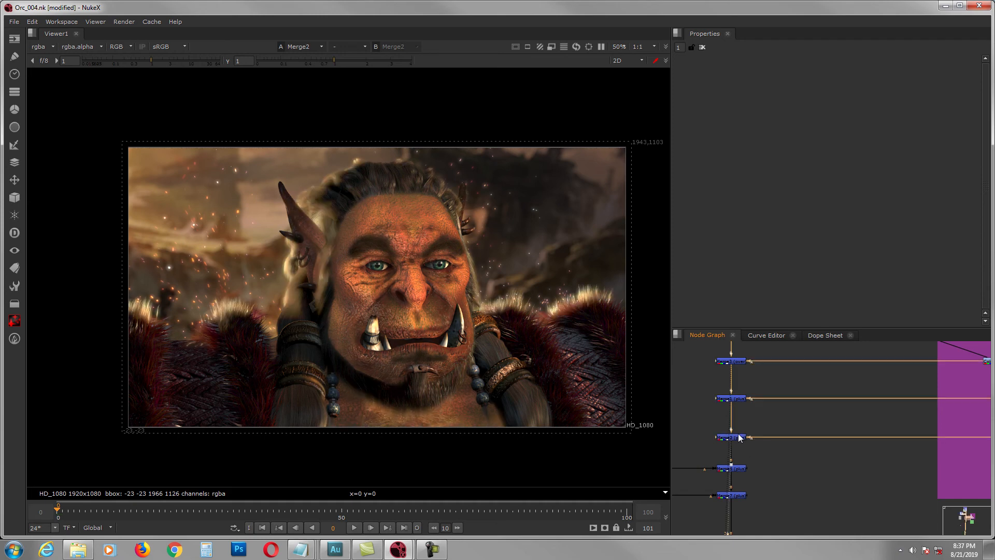
# Step: Step the viewer again through the orc light passes at Merge3, Merge1 and Merge2
pyautogui.moveTo(739, 407); pyautogui.dragTo(758, 420, button='middle')
pyautogui.click(754, 374)
pyautogui.press('1')
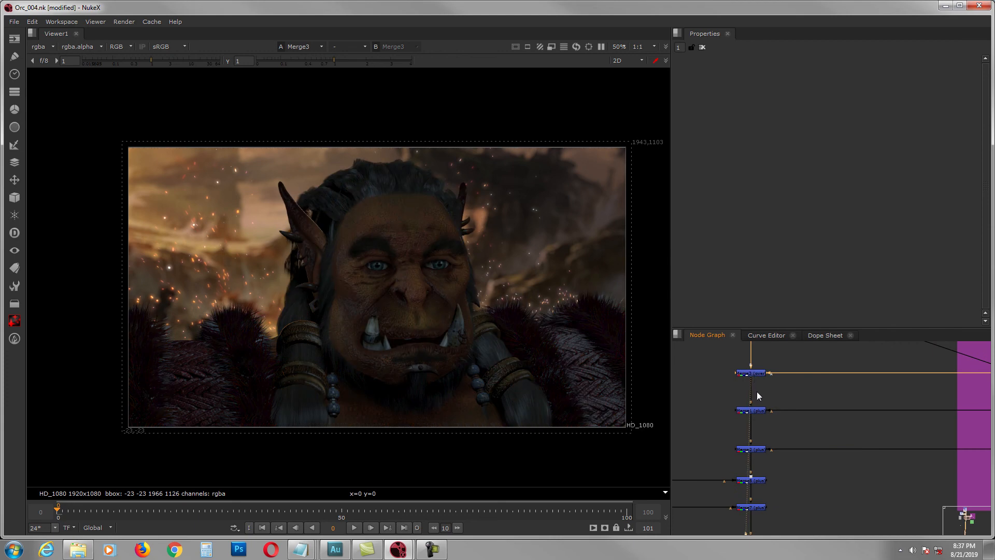
pyautogui.click(754, 411)
pyautogui.press('1')
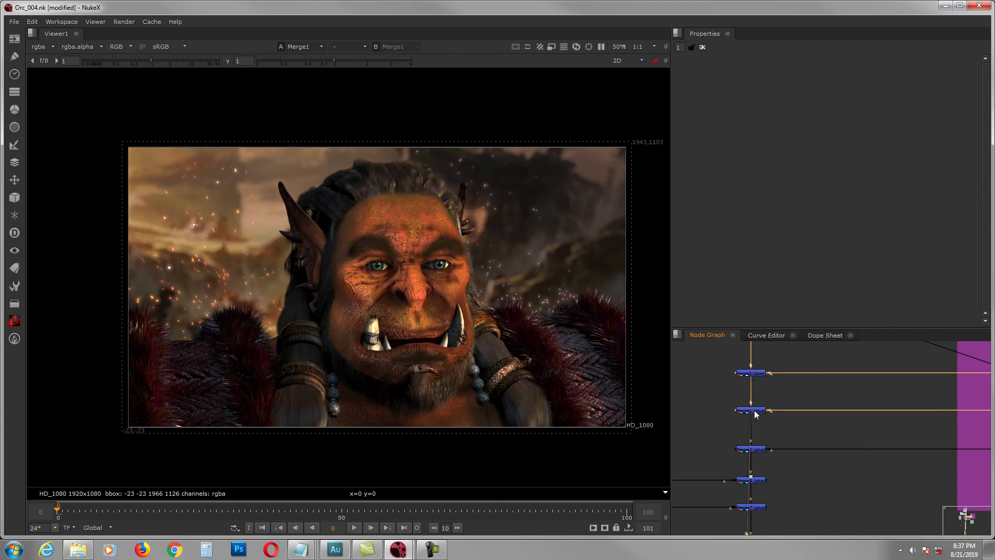
pyautogui.click(758, 452)
pyautogui.press('1')
# Step: Locate the LightWrap1 node beside the orc merges and view its edge light on its own
pyautogui.moveTo(758, 453); pyautogui.dragTo(840, 501, button='middle')
pyautogui.scroll(-2, 840, 501)
pyautogui.moveTo(802, 456); pyautogui.dragTo(790, 491, button='middle')
pyautogui.scroll(-1, 813, 482)
pyautogui.scroll(2, 801, 468)
pyautogui.scroll(2, 733, 377)
pyautogui.click(734, 377)
pyautogui.press('1')
# Step: Trace LightWrap1's inputs back to the color-corrected dome pass and the background embers merge
pyautogui.scroll(-2, 725, 440)
pyautogui.scroll(2, 721, 446)
pyautogui.scroll(1, 786, 444)
pyautogui.moveTo(786, 444); pyautogui.dragTo(706, 409, button='middle')
pyautogui.moveTo(970, 449); pyautogui.dragTo(835, 436, button='middle')
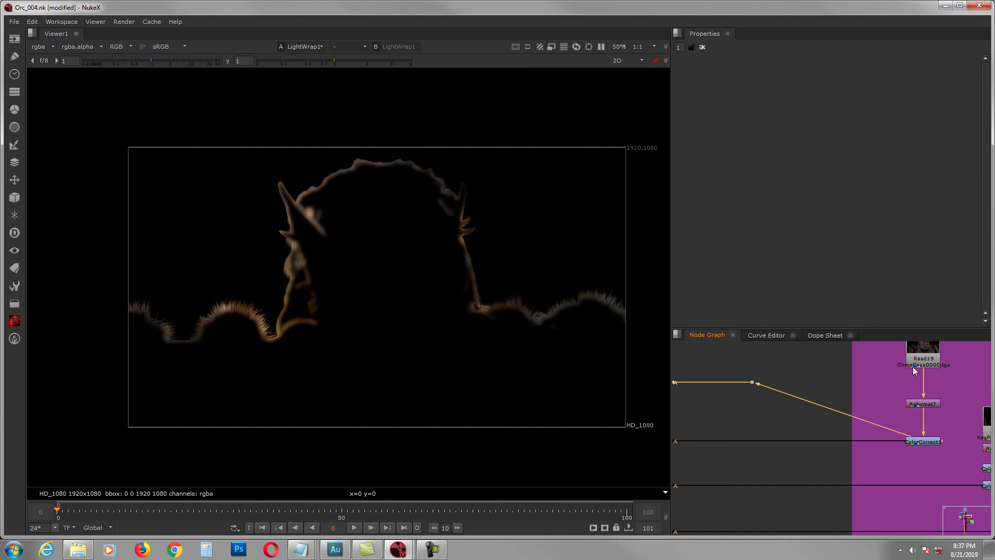
pyautogui.scroll(-3, 739, 394)
pyautogui.moveTo(697, 390); pyautogui.dragTo(791, 496, button='middle')
pyautogui.scroll(1, 817, 389)
pyautogui.moveTo(826, 410); pyautogui.dragTo(836, 384, button='middle')
pyautogui.moveTo(832, 371); pyautogui.dragTo(833, 493)
pyautogui.moveTo(843, 511); pyautogui.dragTo(875, 398, button='middle')
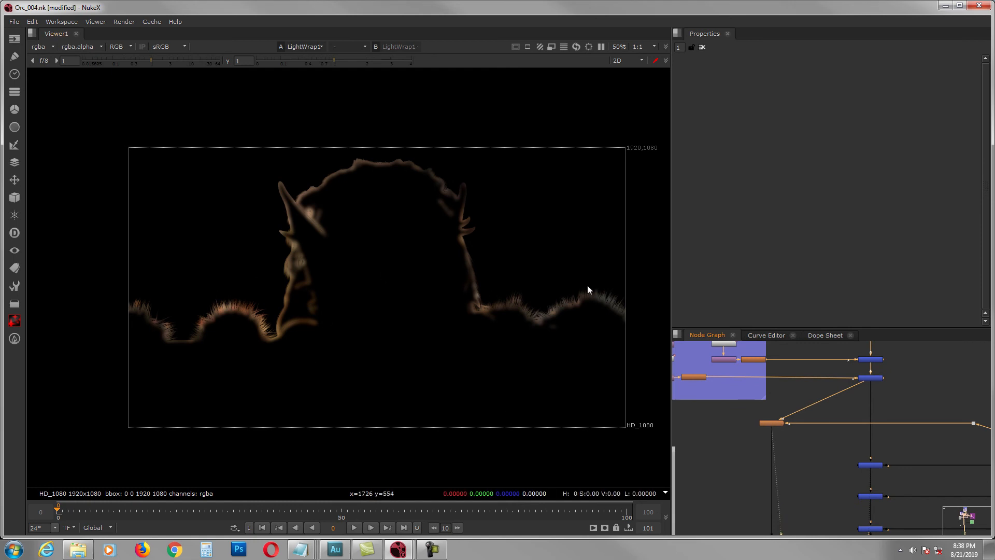
# Step: Follow the LightWrap1 output to the merge chain and view the orc before and after it at Merge8
pyautogui.moveTo(825, 465); pyautogui.dragTo(808, 424, button='middle')
pyautogui.moveTo(800, 511); pyautogui.dragTo(798, 464, button='middle')
pyautogui.scroll(-1, 797, 465)
pyautogui.scroll(1, 798, 464)
pyautogui.click(860, 441)
pyautogui.press('1')
pyautogui.scroll(2, 858, 466)
pyautogui.click(857, 468)
pyautogui.press('1')
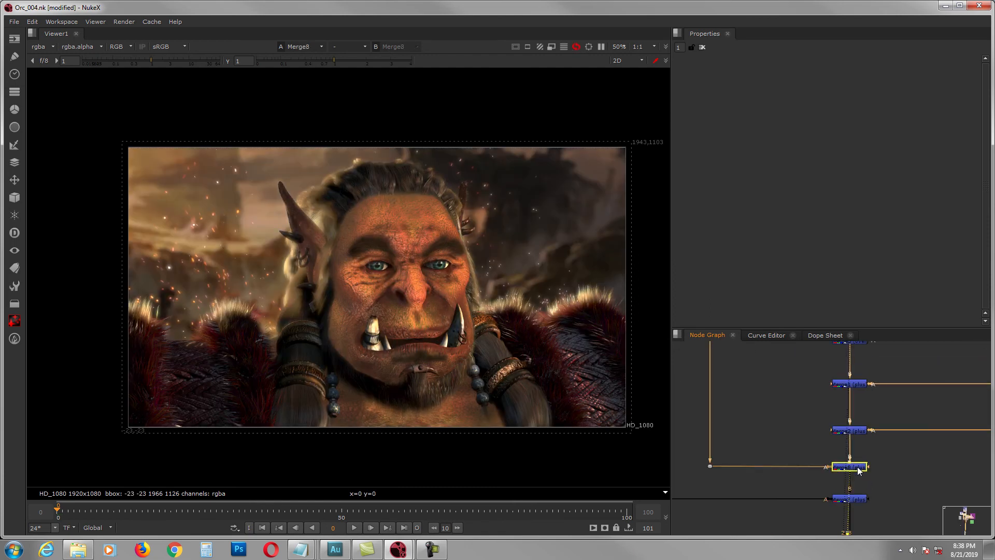
# Step: View Merge7, where the foreground smoke is added over the orc
pyautogui.scroll(-2, 745, 479)
pyautogui.moveTo(745, 477)
pyautogui.mouseDown(button='middle')
pyautogui.moveTo(839, 494)
pyautogui.moveTo(869, 482)
pyautogui.moveTo(743, 465)
pyautogui.mouseUp(button='middle')
pyautogui.scroll(-1, 869, 482)
pyautogui.scroll(1, 820, 500)
pyautogui.scroll(2, 902, 462)
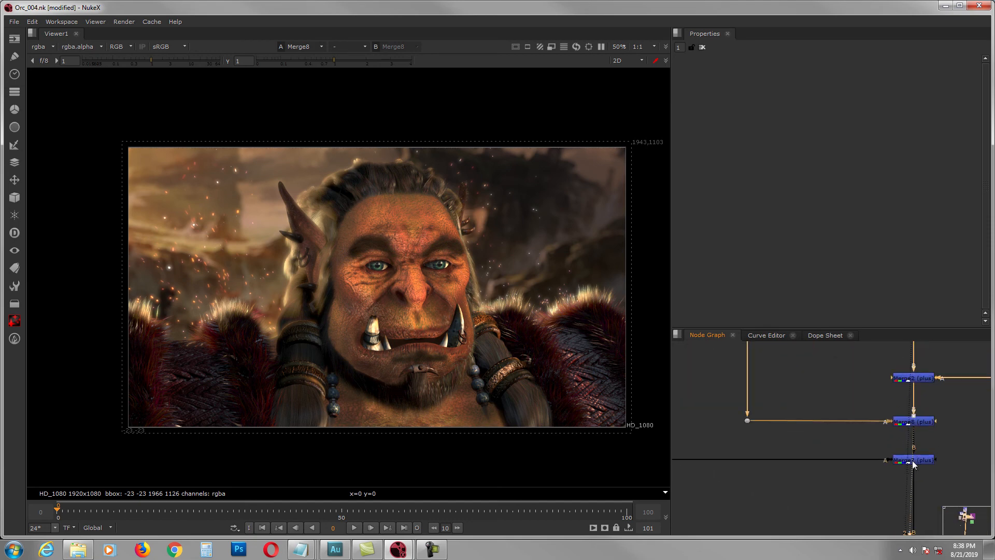
pyautogui.click(916, 461)
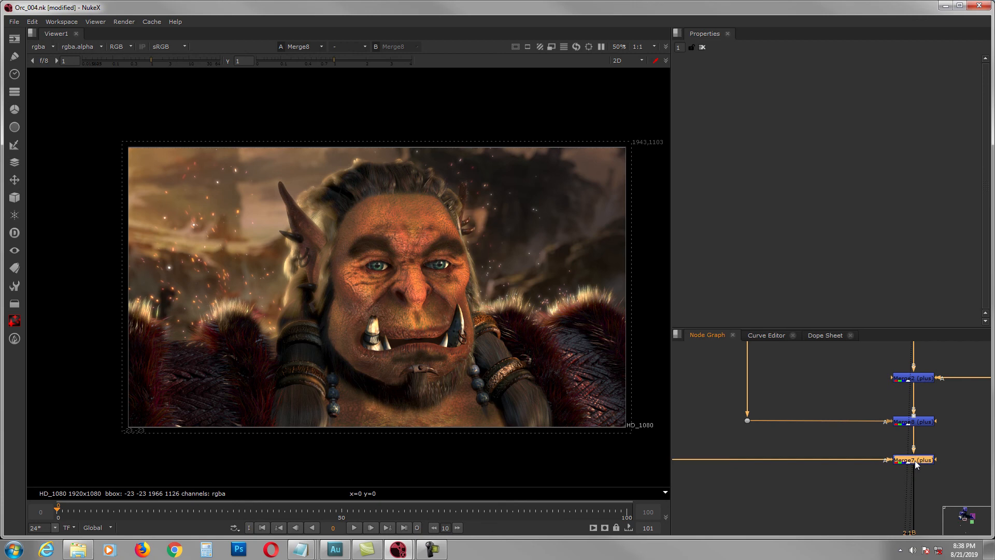
pyautogui.scroll(-2, 888, 485)
pyautogui.moveTo(776, 473); pyautogui.dragTo(708, 461, button='middle')
pyautogui.scroll(2, 882, 481)
pyautogui.press('1')
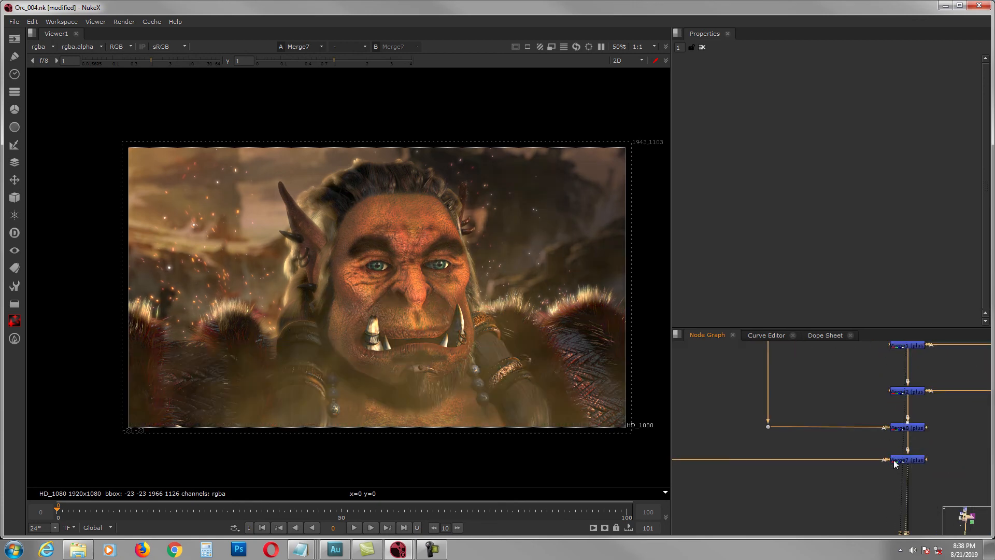
# Step: Trace the foreground smoke chain, open the Tracker5 settings to show its four tracks, and close them
pyautogui.moveTo(760, 428); pyautogui.dragTo(855, 435, button='middle')
pyautogui.scroll(-2, 855, 436)
pyautogui.scroll(2, 802, 414)
pyautogui.moveTo(738, 413); pyautogui.dragTo(822, 408, button='middle')
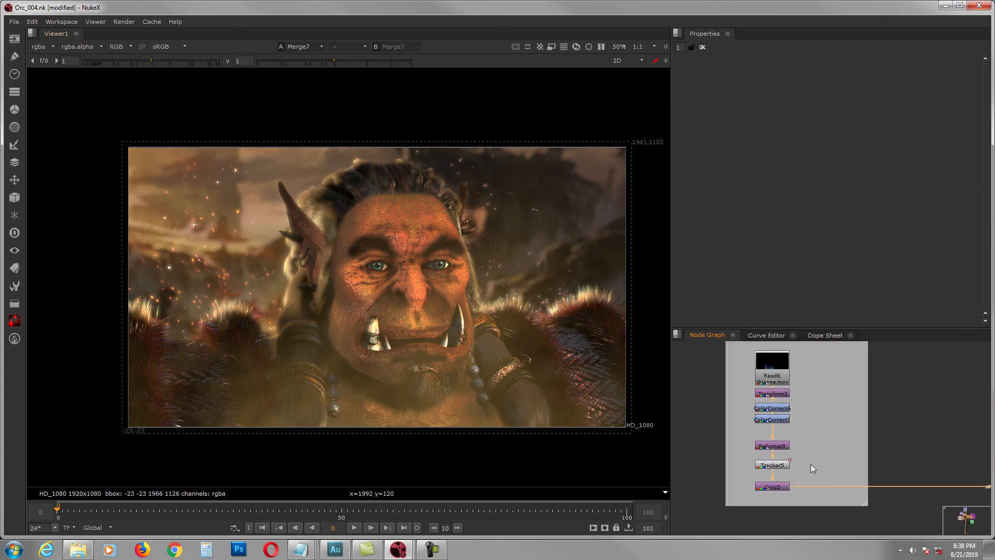
pyautogui.moveTo(812, 468); pyautogui.dragTo(784, 458, button='middle')
pyautogui.doubleClick(749, 455)
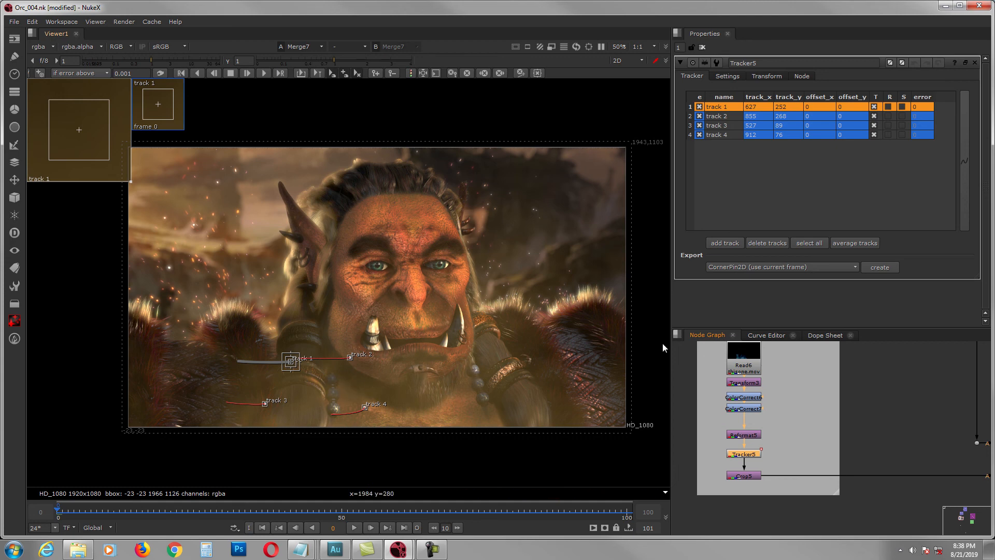
pyautogui.click(702, 47)
# Step: Follow the composite down from the smoke and view Merge9 with the foreground embers
pyautogui.scroll(-2, 810, 416)
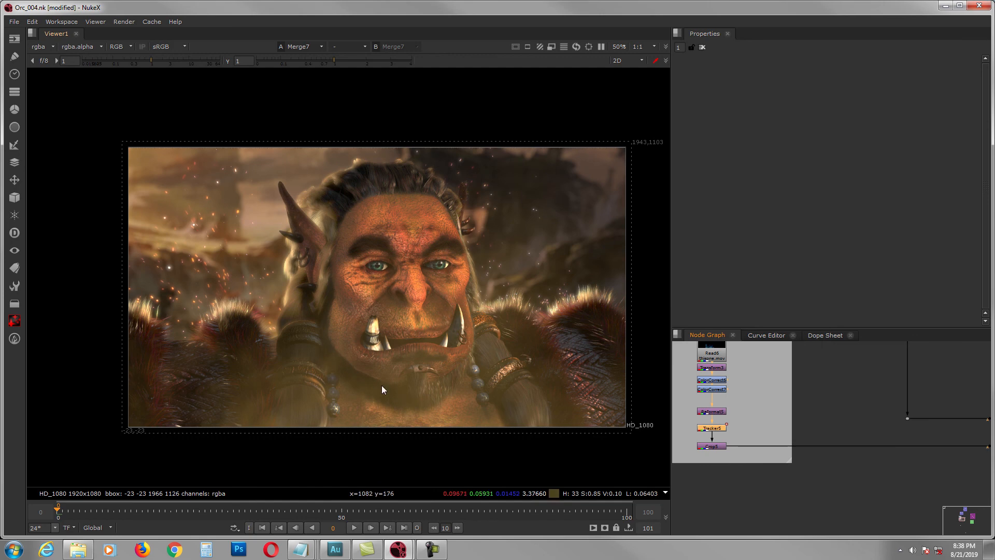
pyautogui.moveTo(834, 456); pyautogui.dragTo(766, 425, button='middle')
pyautogui.scroll(-2, 766, 425)
pyautogui.moveTo(898, 438); pyautogui.dragTo(838, 417, button='middle')
pyautogui.scroll(1, 871, 431)
pyautogui.click(876, 407)
pyautogui.scroll(-3, 837, 416)
pyautogui.moveTo(854, 453); pyautogui.dragTo(809, 424, button='middle')
pyautogui.scroll(2, 809, 424)
pyautogui.click(797, 450)
pyautogui.press('1')
# Step: Examine the FG EMBERS node chain and point out its Defocus2 node
pyautogui.moveTo(921, 440); pyautogui.dragTo(893, 456, button='middle')
pyautogui.scroll(3, 886, 431)
pyautogui.scroll(1, 914, 442)
pyautogui.moveTo(967, 436); pyautogui.dragTo(907, 428, button='middle')
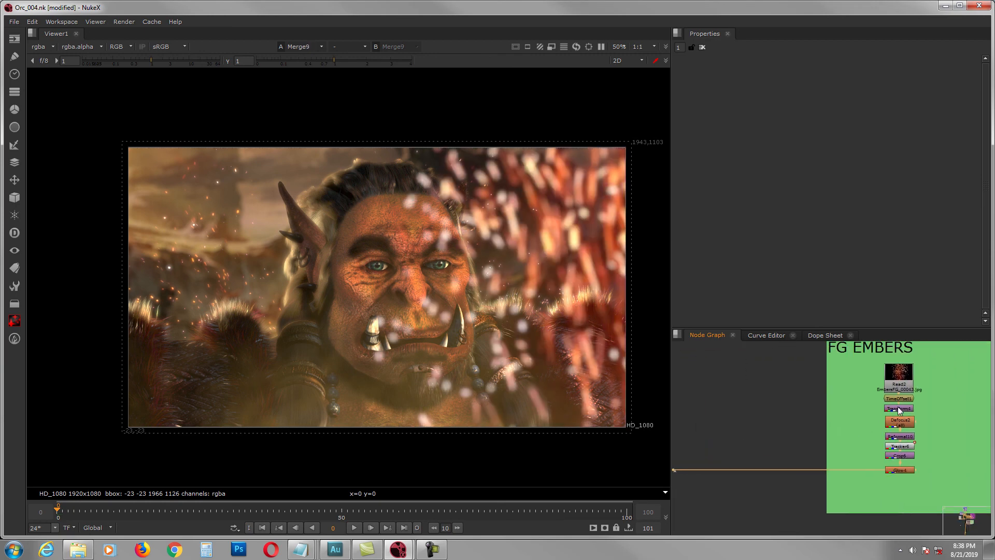
pyautogui.scroll(1, 900, 416)
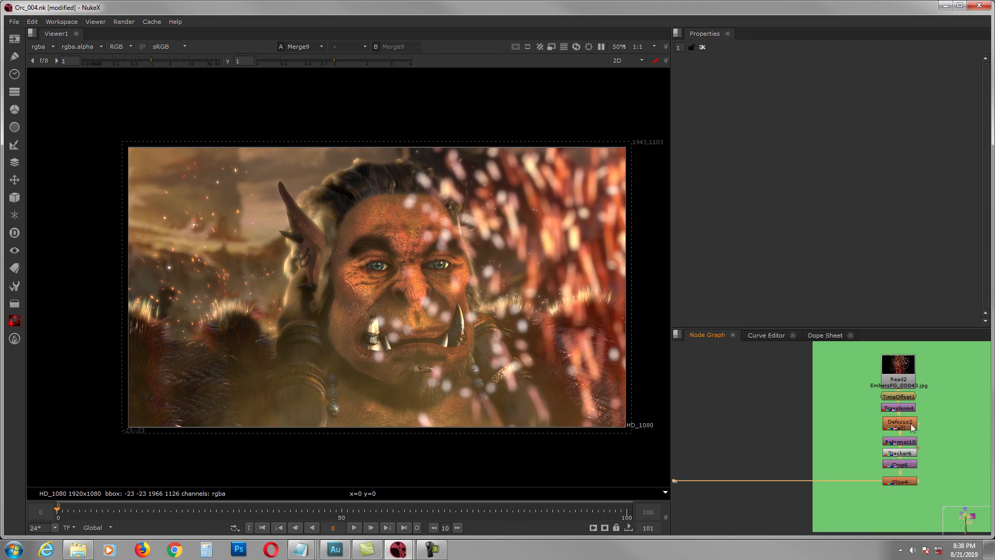
pyautogui.click(902, 426)
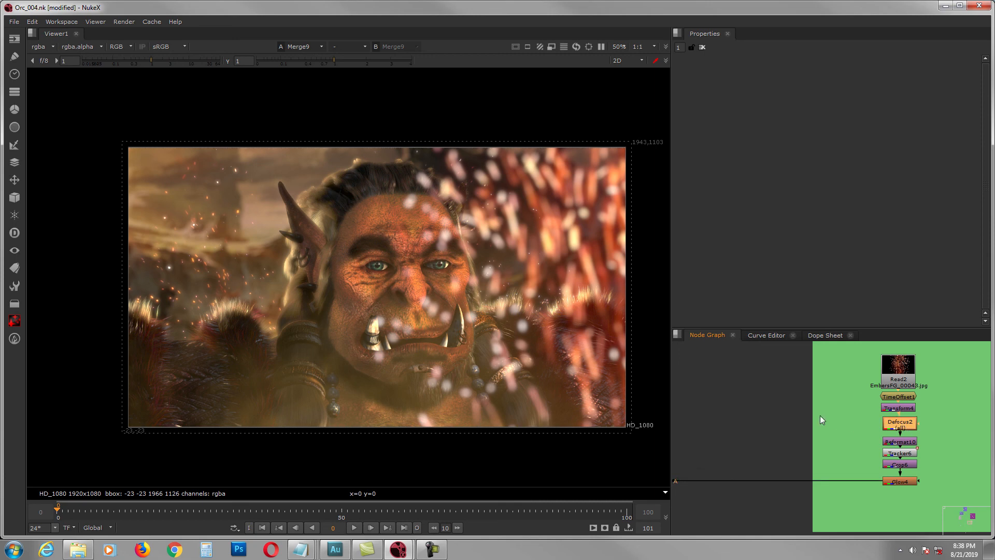
pyautogui.click(801, 410)
# Step: View the color correction masked by Ramp5 and open the Ramp5 settings
pyautogui.scroll(-2, 709, 465)
pyautogui.moveTo(709, 465); pyautogui.dragTo(925, 361, button='middle')
pyautogui.scroll(-2, 925, 362)
pyautogui.scroll(2, 853, 452)
pyautogui.scroll(2, 856, 465)
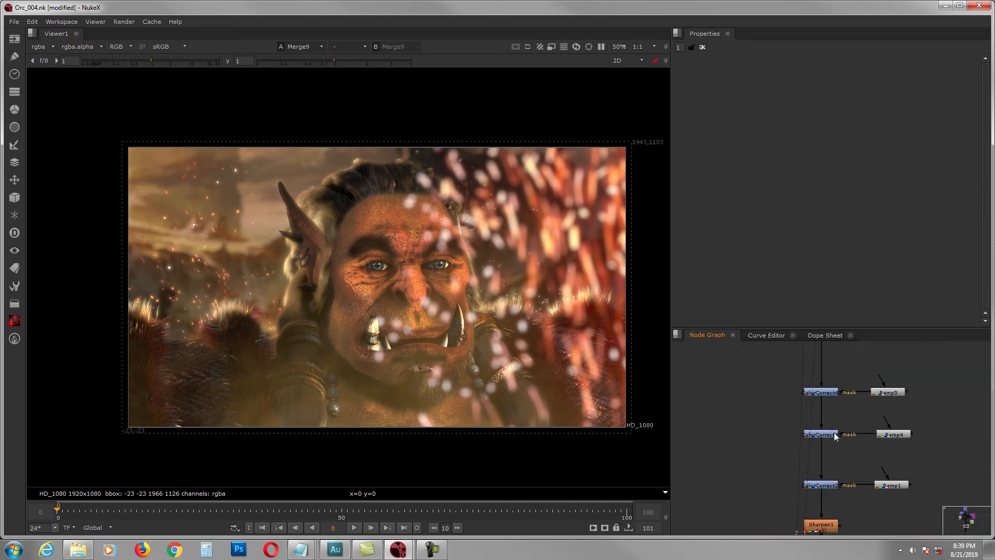
pyautogui.click(828, 392)
pyautogui.press('1')
pyautogui.doubleClick(880, 393)
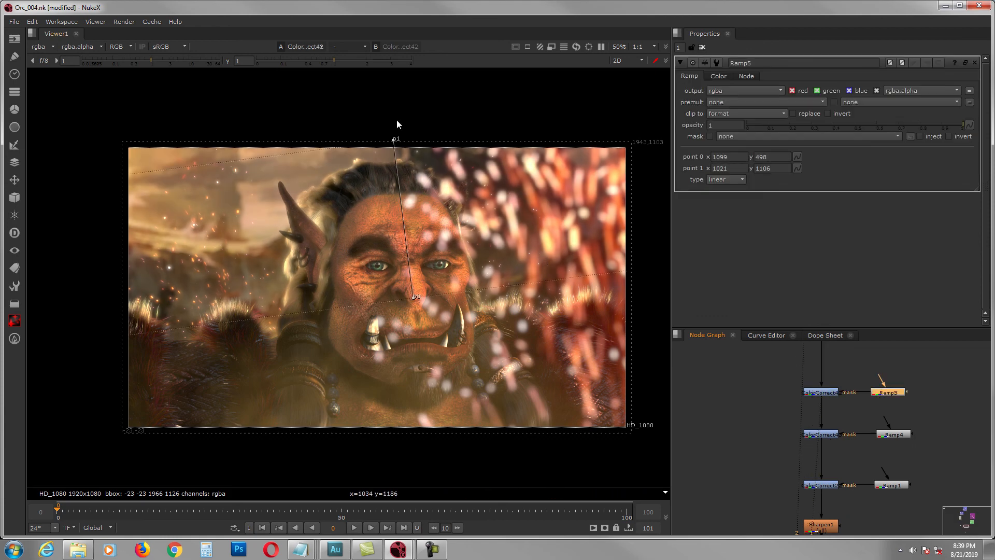
# Step: View the color correction masked by Ramp4 and open the Ramp4 settings
pyautogui.click(832, 436)
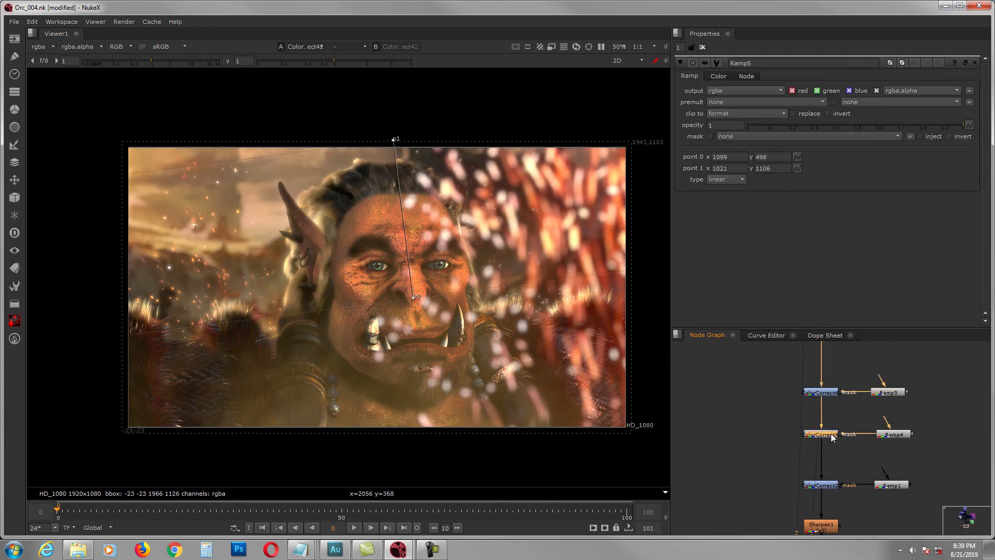
pyautogui.press('1')
pyautogui.doubleClick(893, 435)
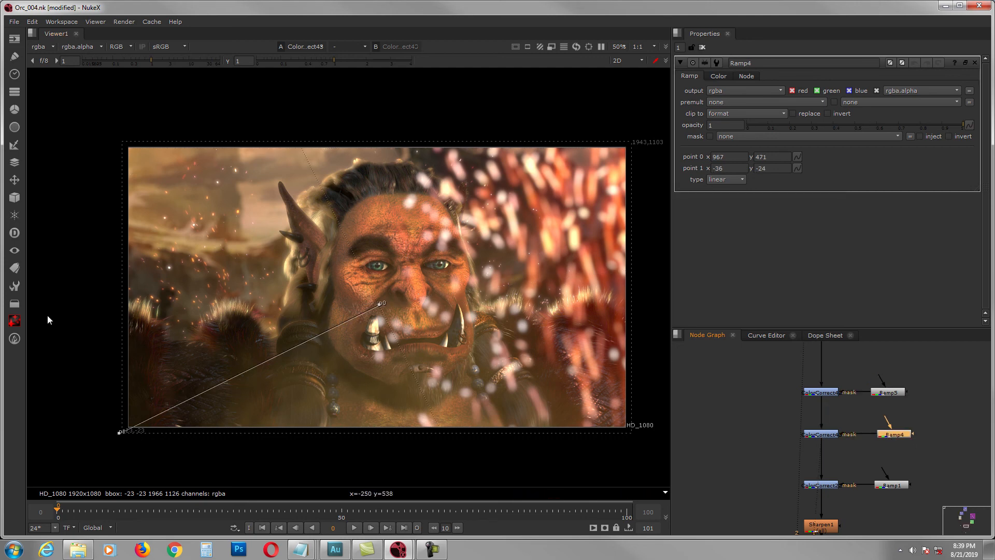
# Step: View the color correction masked by Ramp1 and inspect the Ramp1 settings in place of the Ramp4 ones
pyautogui.click(827, 485)
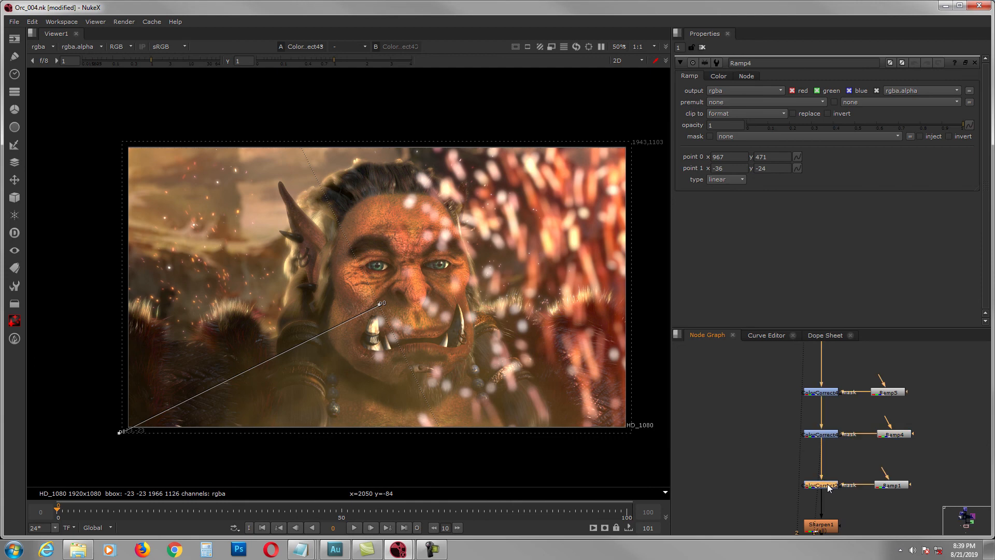
pyautogui.press('1')
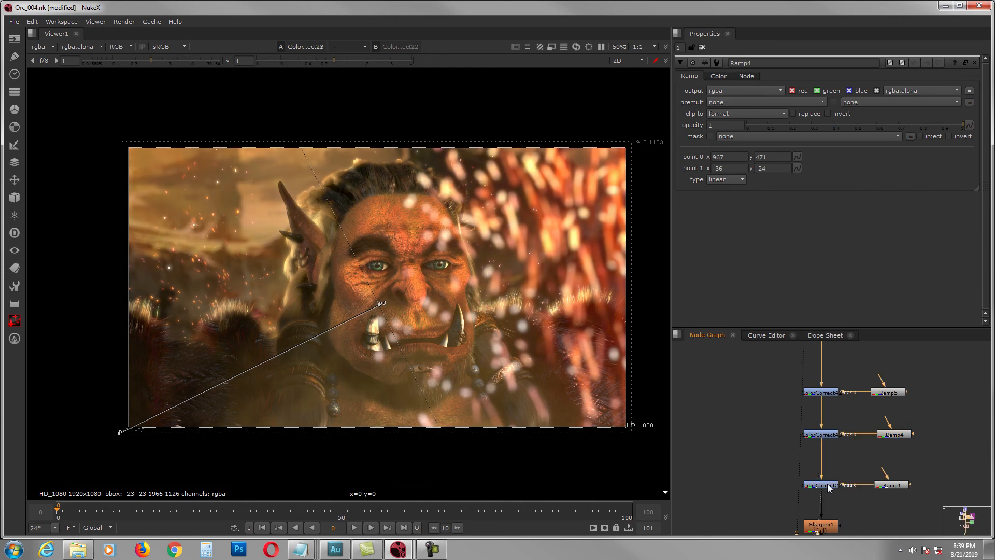
pyautogui.click(702, 48)
pyautogui.doubleClick(892, 485)
pyautogui.moveTo(892, 471); pyautogui.dragTo(902, 428, button='middle')
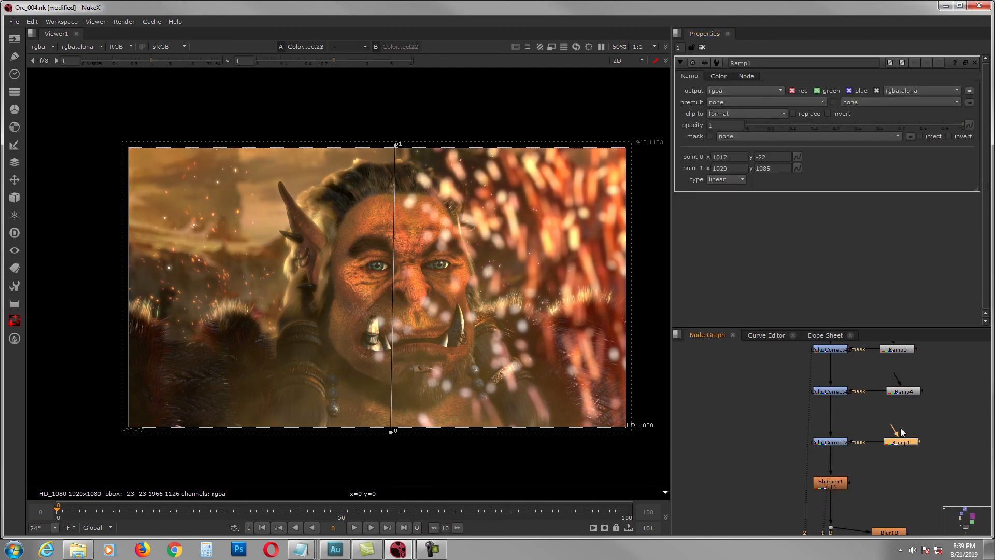
pyautogui.click(702, 48)
# Step: View the Sharpen1 result and examine the orc's face up close
pyautogui.moveTo(876, 482); pyautogui.dragTo(887, 441, button='middle')
pyautogui.click(850, 444)
pyautogui.press('1')
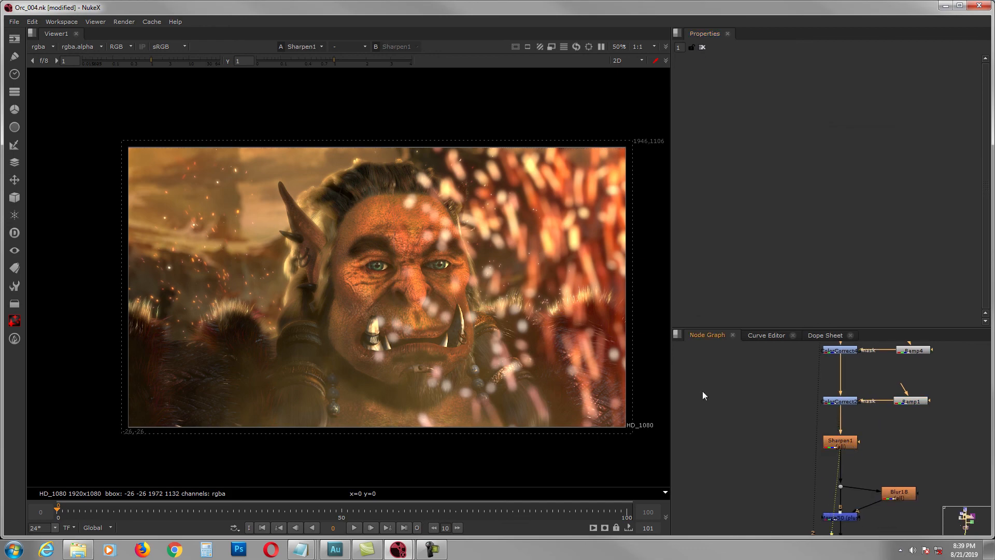
pyautogui.scroll(3, 420, 301)
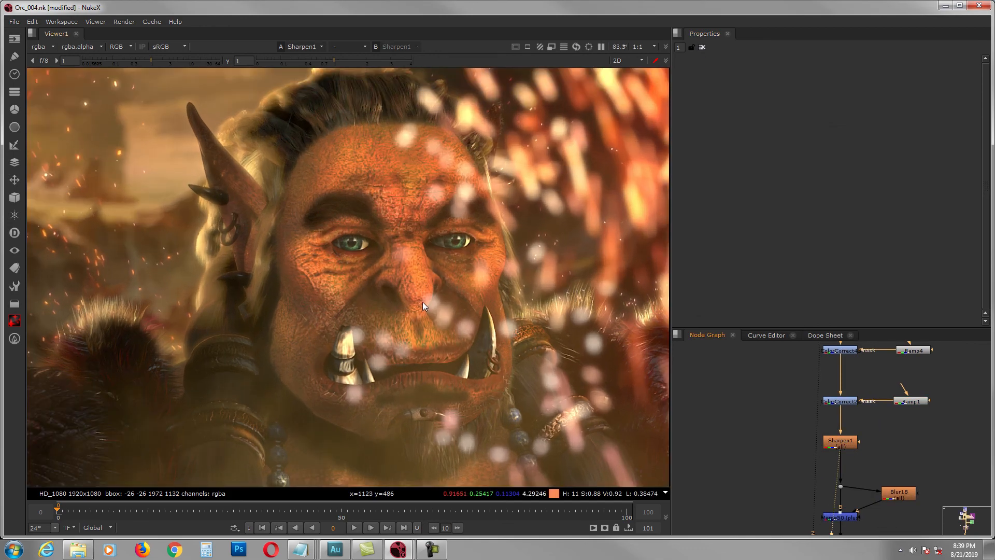
pyautogui.scroll(1, 422, 301)
# Step: Toggle Sharpen1 off and on repeatedly to compare its effect on the face, and return to the full frame
pyautogui.click(842, 442)
pyautogui.press('d')
pyautogui.press('d')
pyautogui.press('d')
pyautogui.press('d')
pyautogui.press('d')
pyautogui.press('d')
pyautogui.press('d')
pyautogui.press('d')
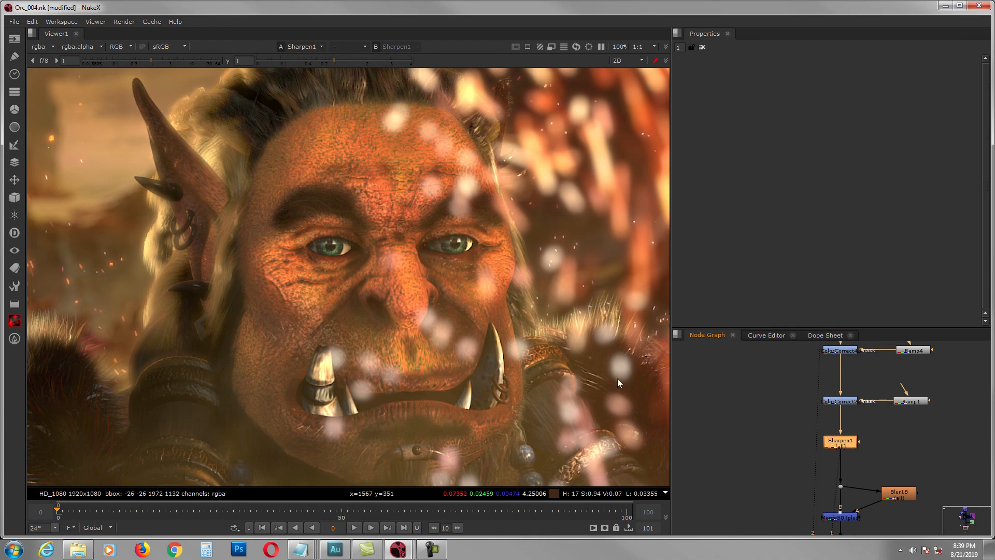
pyautogui.scroll(-2, 492, 340)
pyautogui.scroll(-1, 493, 340)
pyautogui.moveTo(511, 349); pyautogui.dragTo(472, 323, button='middle')
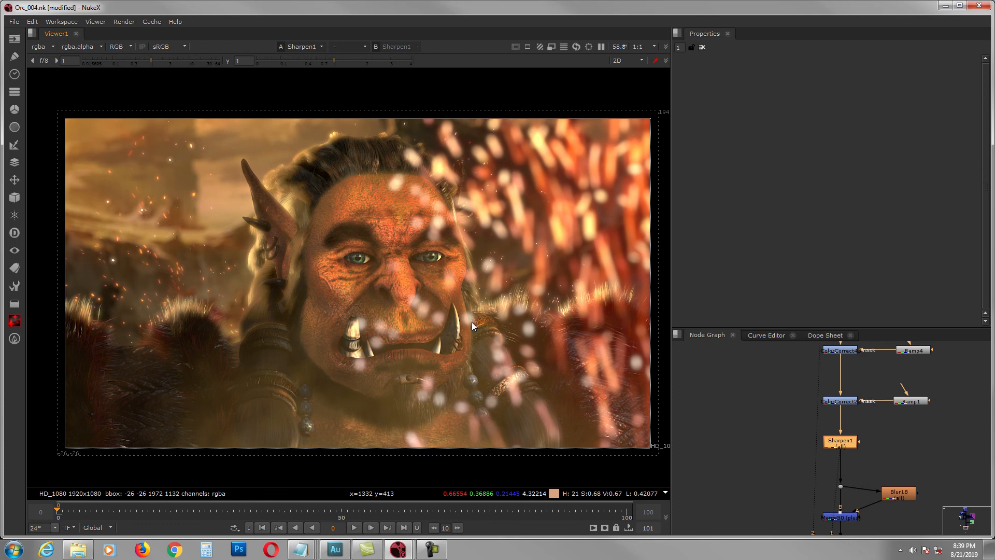
# Step: Follow the composite down from Sharpen1 and view Merge50, which combines it with Blur18
pyautogui.moveTo(860, 456); pyautogui.dragTo(854, 423, button='middle')
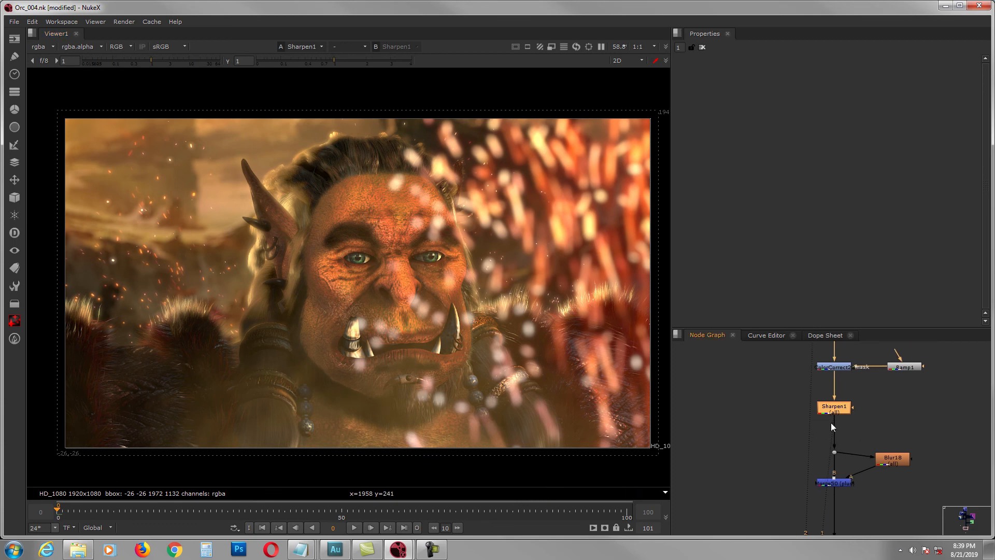
pyautogui.click(850, 492)
pyautogui.click(845, 484)
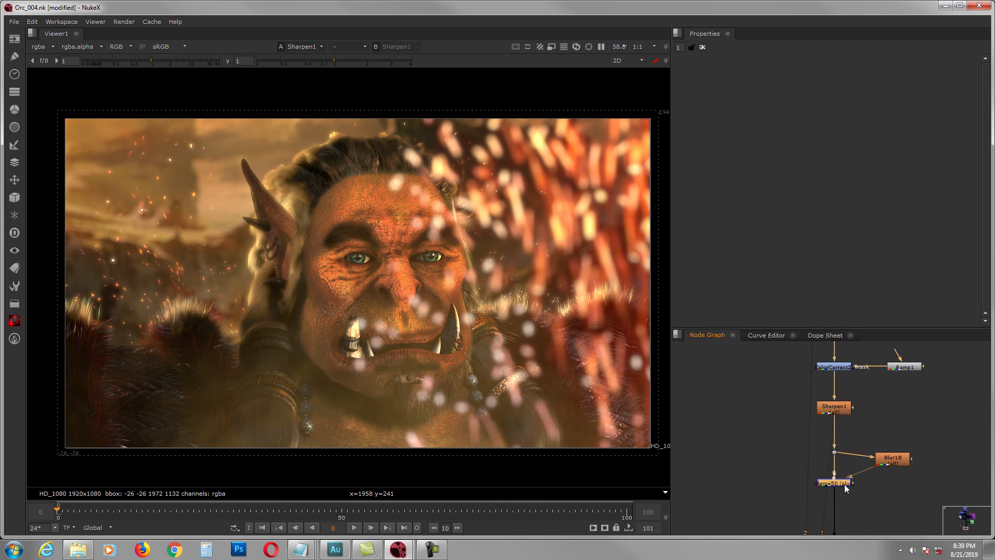
pyautogui.press('1')
# Step: View the final color correction masked by the Roto2, Invert4 and Blur20 chain, followed by the Crop1 output
pyautogui.moveTo(846, 488); pyautogui.dragTo(855, 428, button='middle')
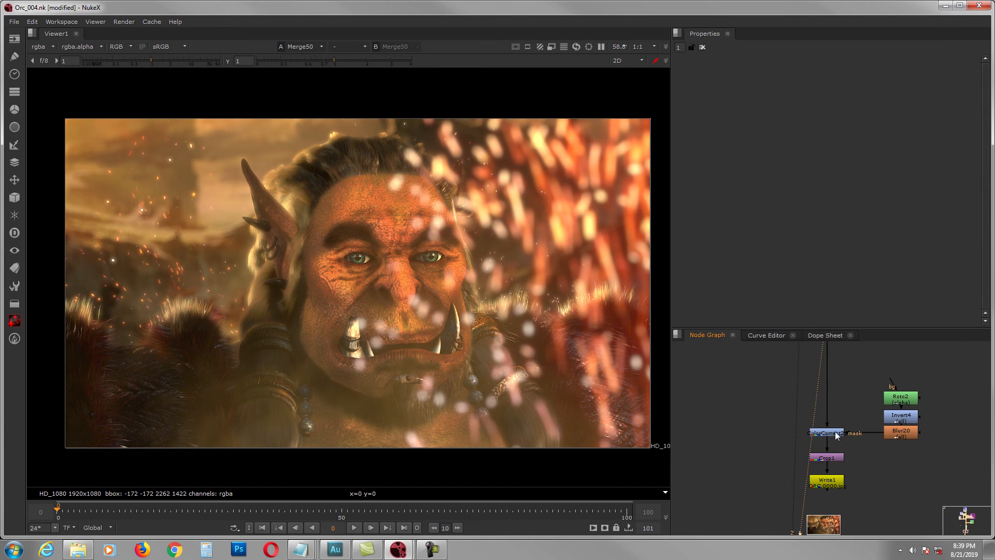
pyautogui.click(834, 435)
pyautogui.press('1')
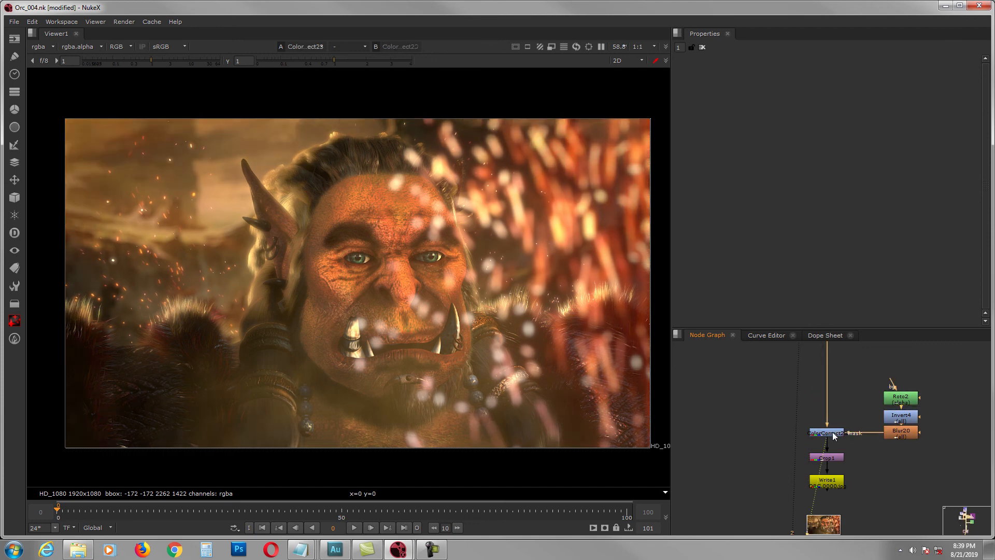
pyautogui.click(835, 459)
pyautogui.press('1')
# Step: Move the Write1 node slightly down below Crop1 and open its settings
pyautogui.moveTo(841, 461); pyautogui.dragTo(852, 426, button='middle')
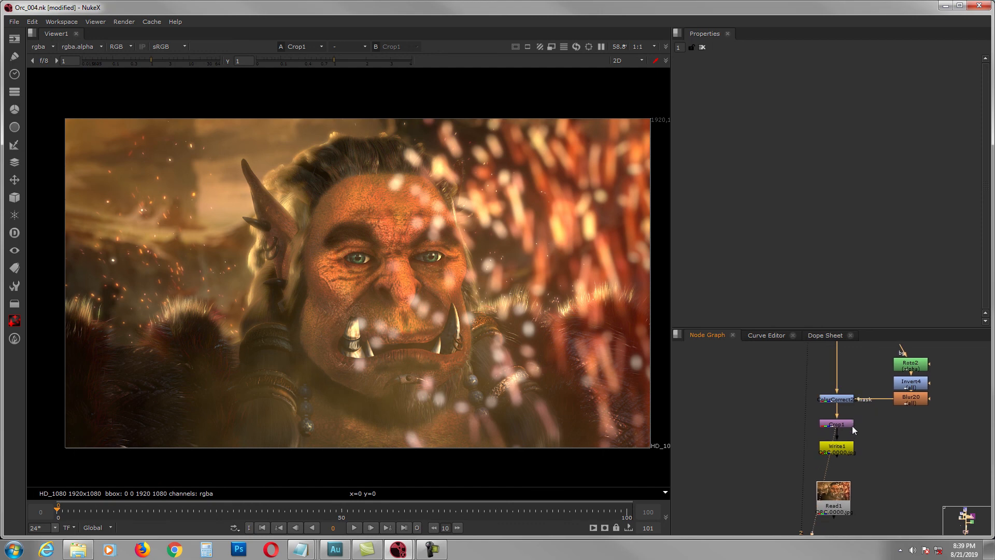
pyautogui.moveTo(845, 456); pyautogui.dragTo(844, 465)
pyautogui.doubleClick(845, 461)
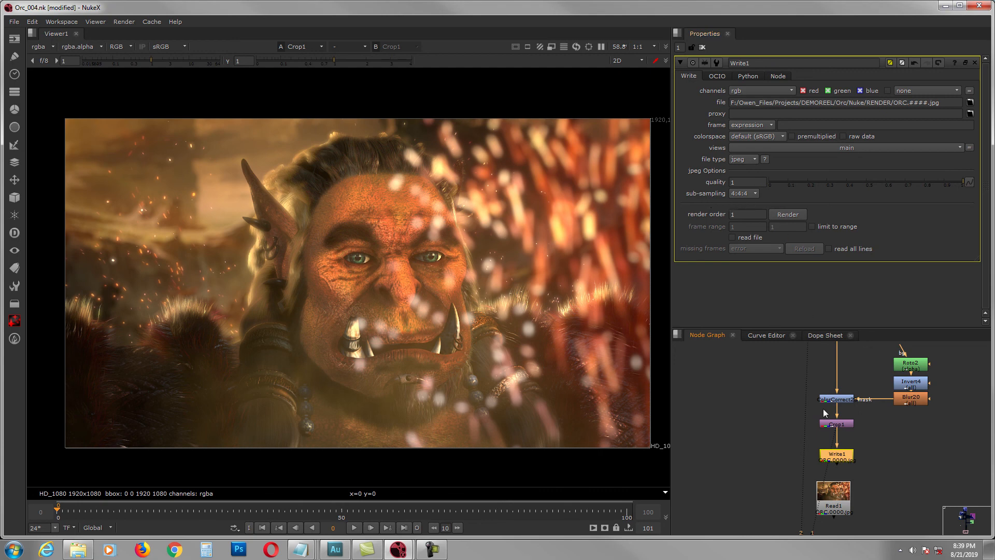
# Step: View the rendered image sequence loaded in the Read1 node
pyautogui.moveTo(851, 439); pyautogui.dragTo(883, 394, button='middle')
pyautogui.click(871, 461)
pyautogui.press('1')
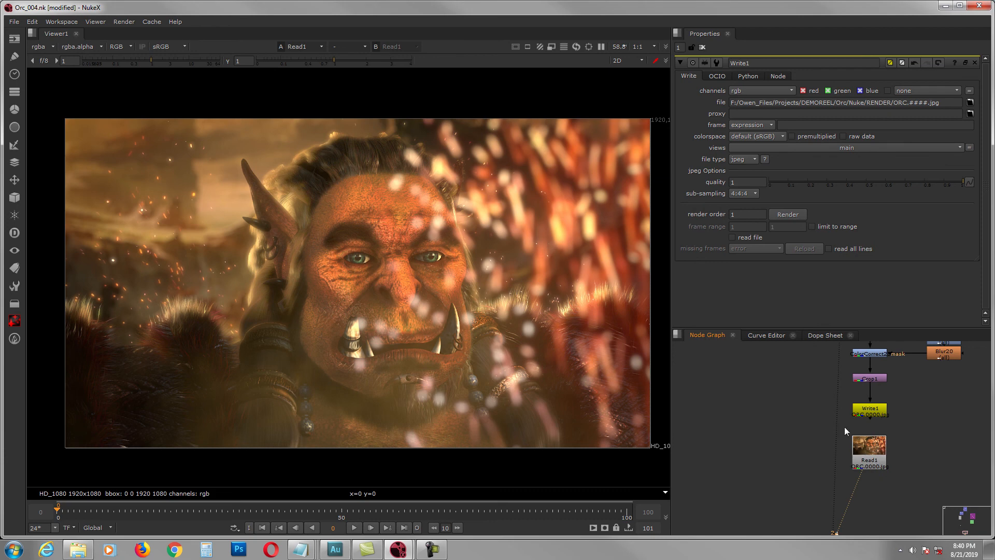
# Step: Look over the node tree down to Read1 and Viewer1, and play back the rendered ORC sequence
pyautogui.moveTo(845, 427); pyautogui.dragTo(853, 500, button='middle')
pyautogui.scroll(-3, 853, 499)
pyautogui.scroll(-2, 851, 395)
pyautogui.moveTo(850, 353); pyautogui.dragTo(850, 497, button='middle')
pyautogui.scroll(-1, 851, 492)
pyautogui.moveTo(846, 461); pyautogui.dragTo(854, 388, button='middle')
pyautogui.moveTo(876, 529); pyautogui.dragTo(892, 399, button='middle')
pyautogui.scroll(3, 881, 430)
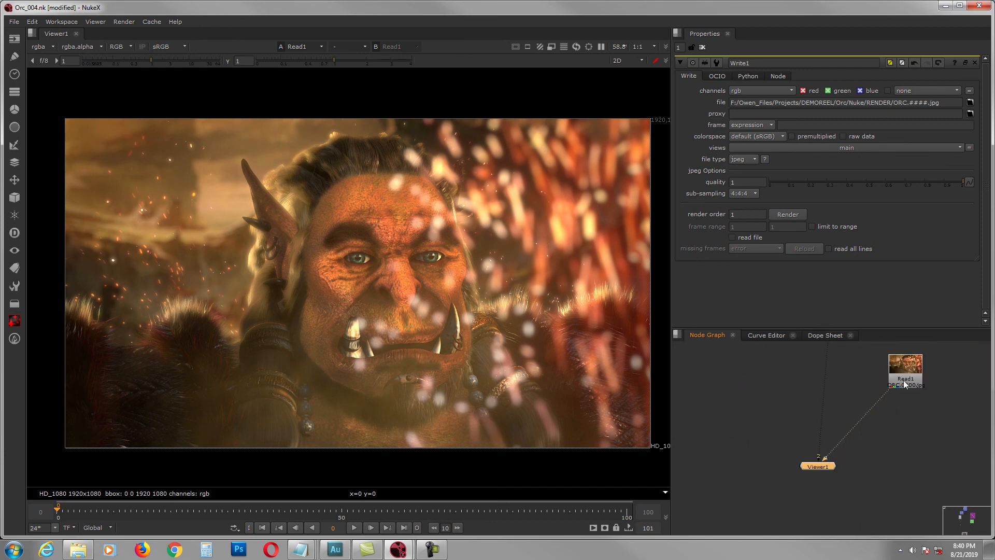
pyautogui.click(356, 526)
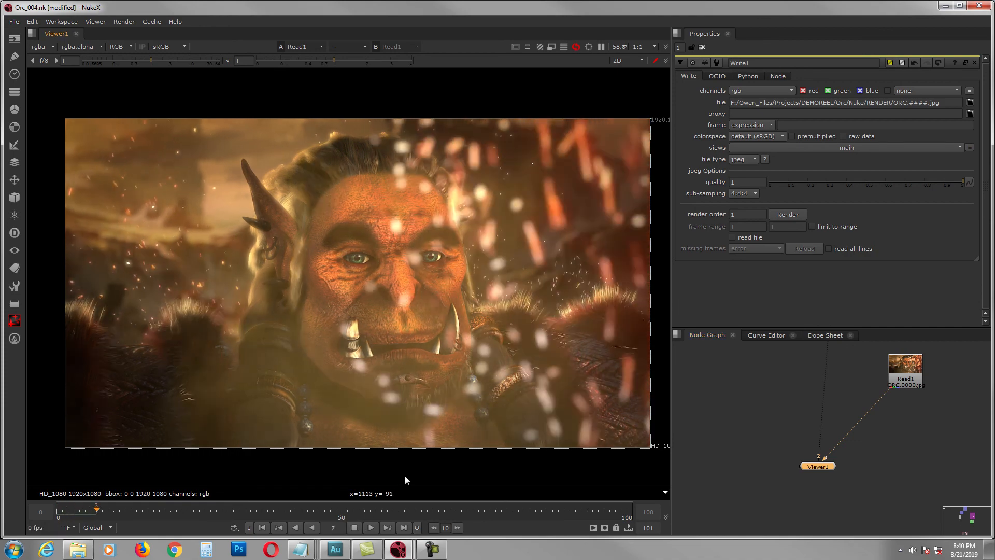